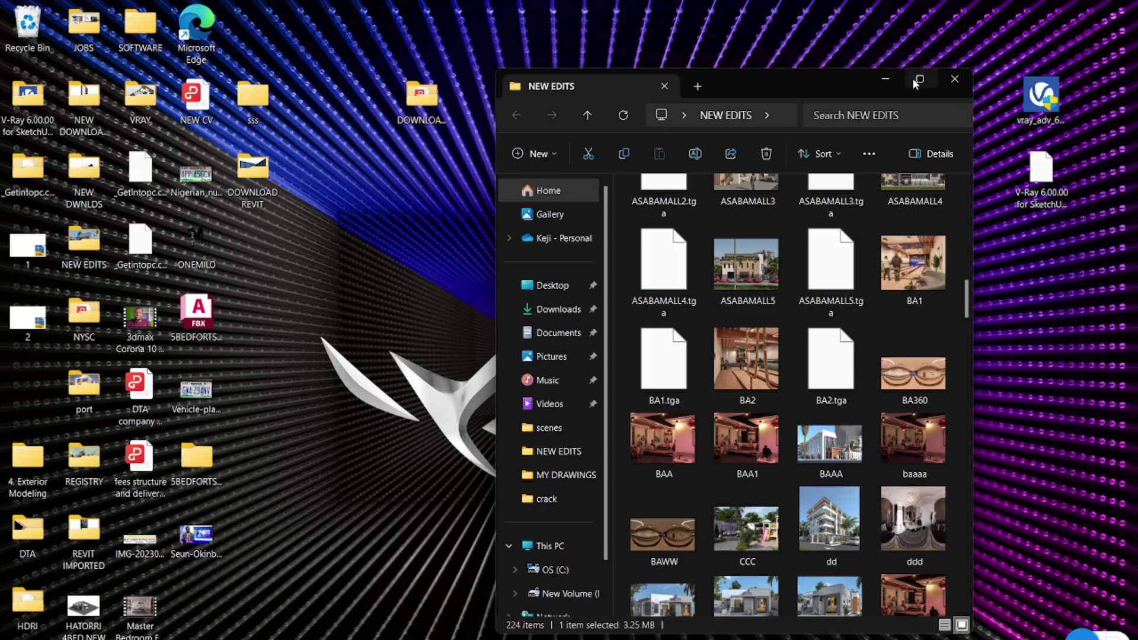
- Open the 4bd render from the maximized NEW EDITS folder, examine its leaf-strewn stone paving up close, and close the image
click(919, 78)
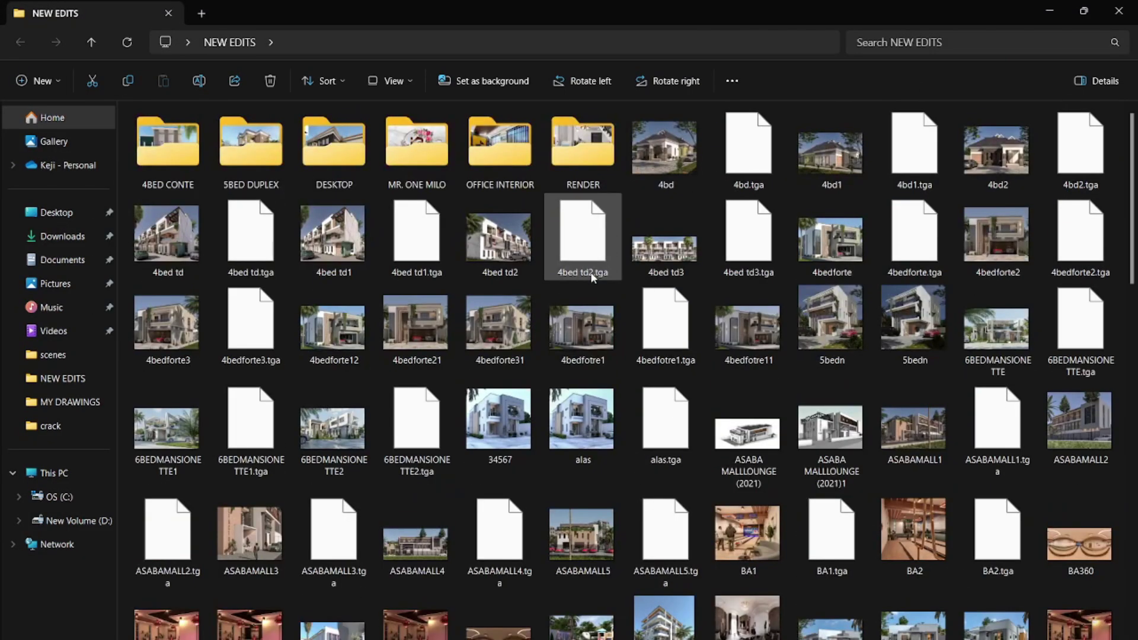
double_click(649, 159)
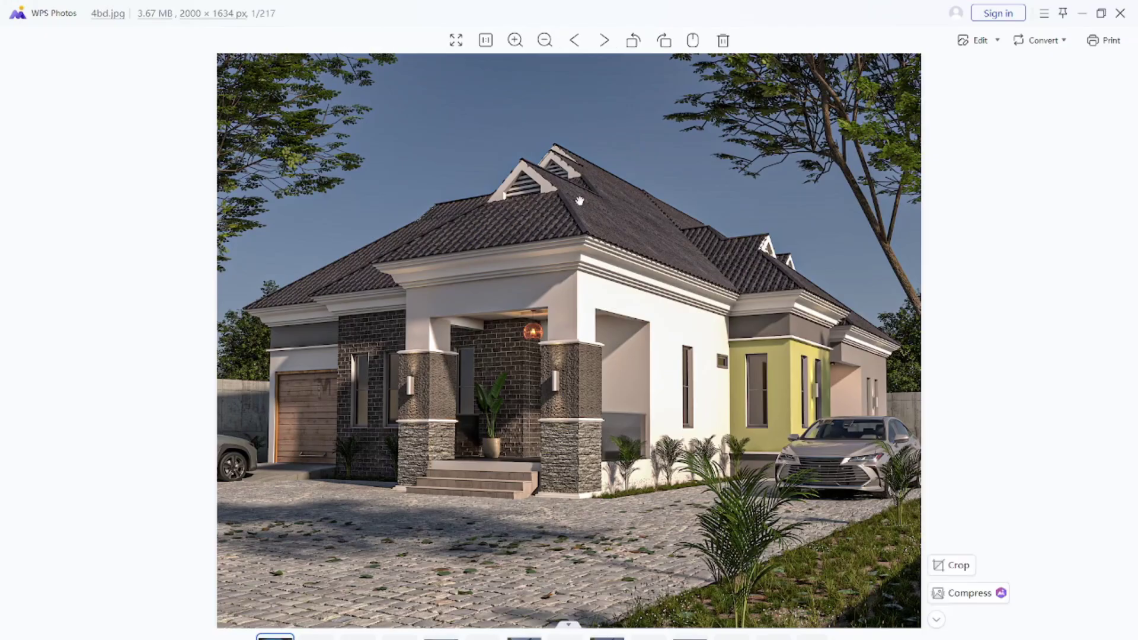
scroll(634, 546, up, 5)
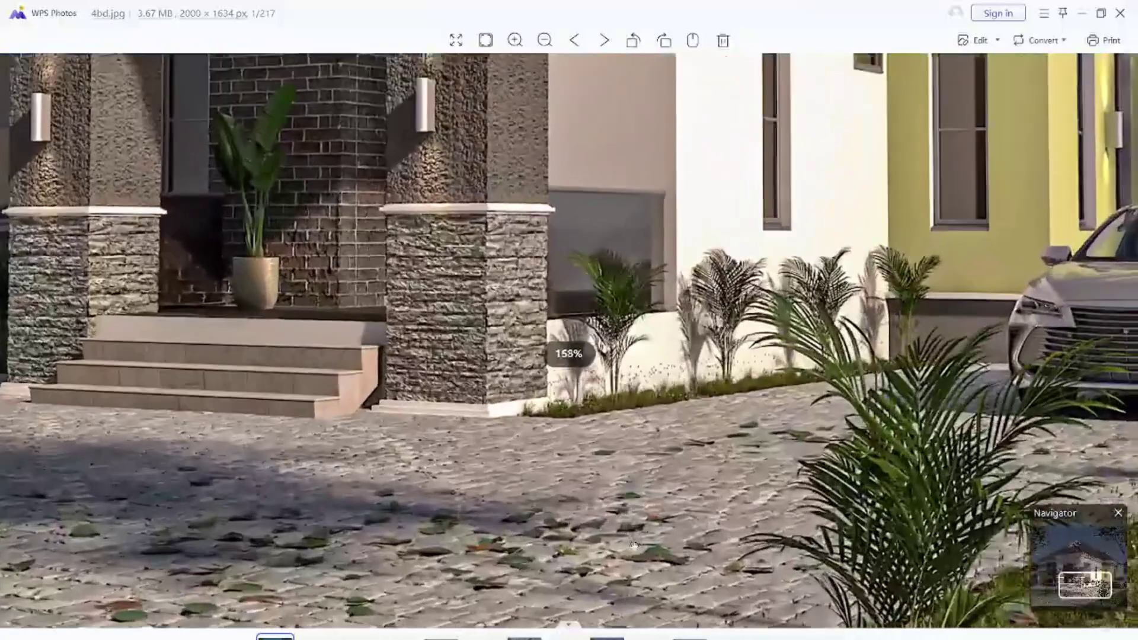
scroll(627, 459, down, 2)
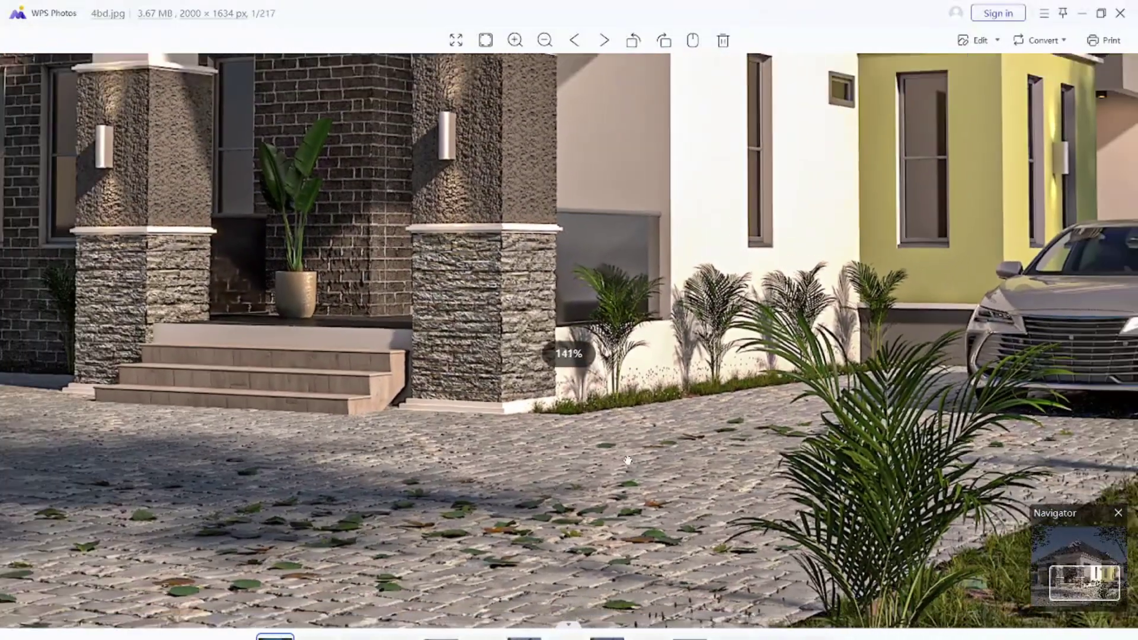
scroll(499, 595, up, 3)
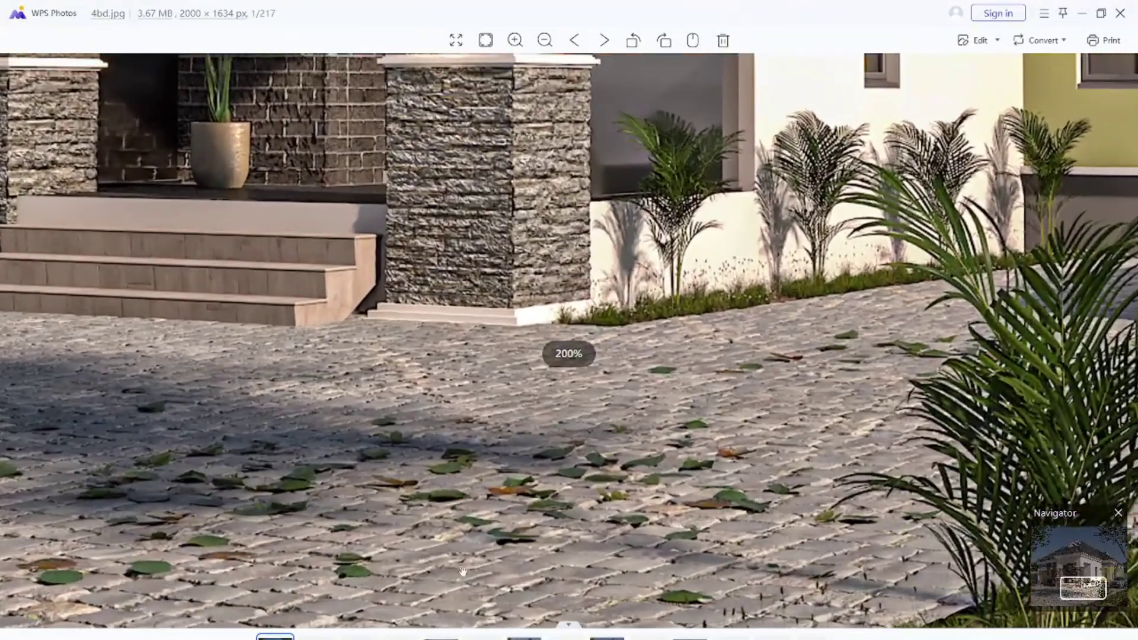
scroll(422, 527, down, 2)
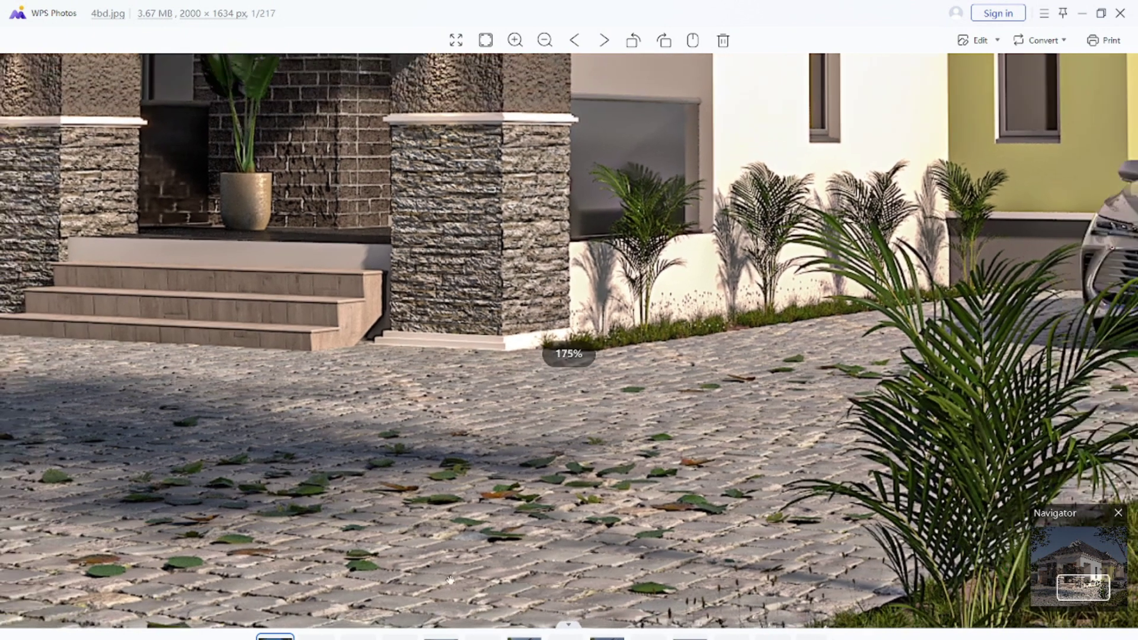
scroll(444, 553, down, 1)
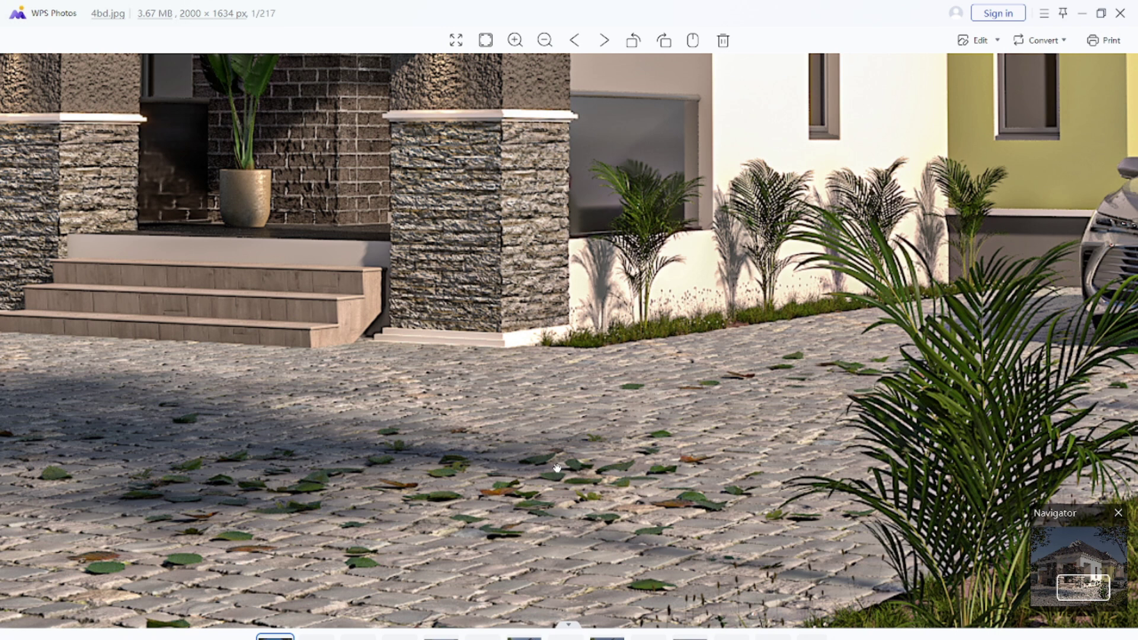
scroll(558, 467, up, 1)
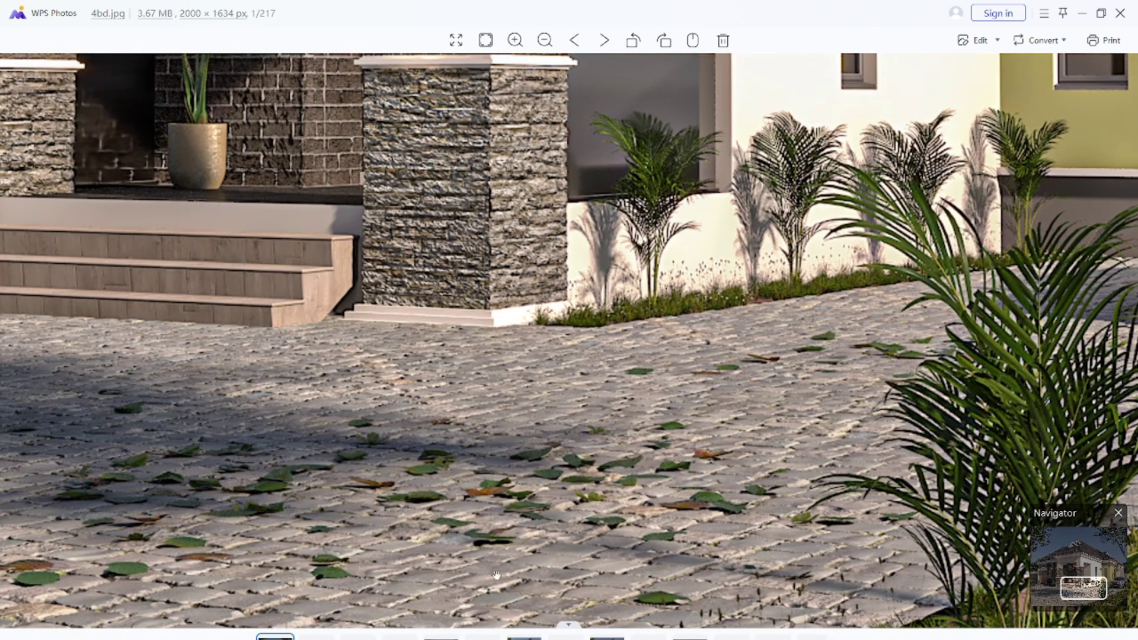
scroll(512, 368, down, 2)
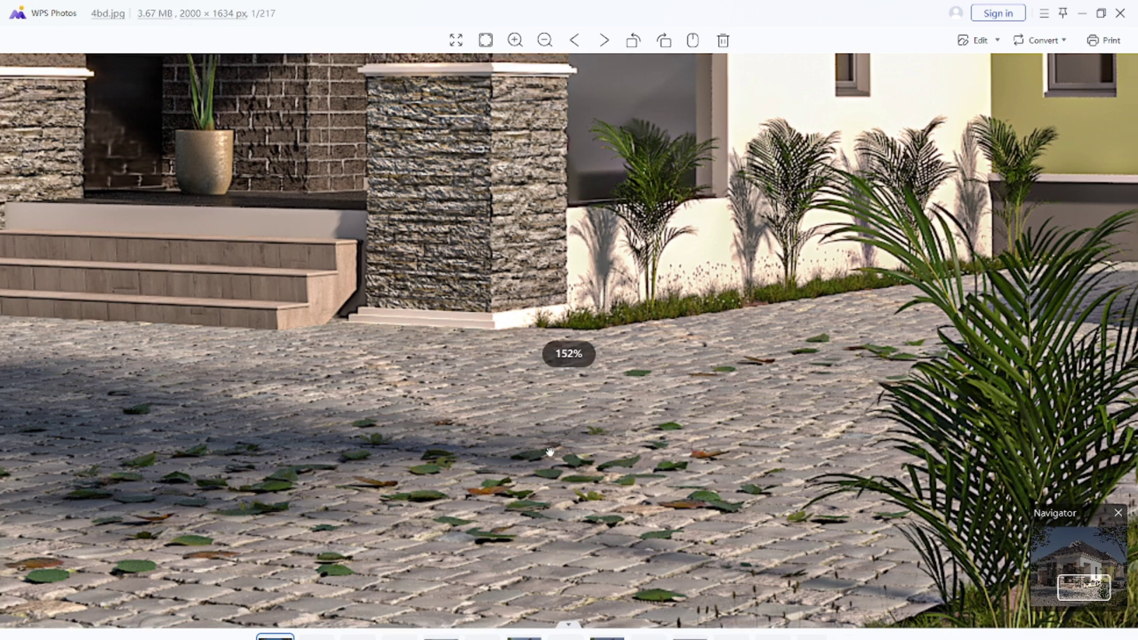
scroll(307, 561, up, 2)
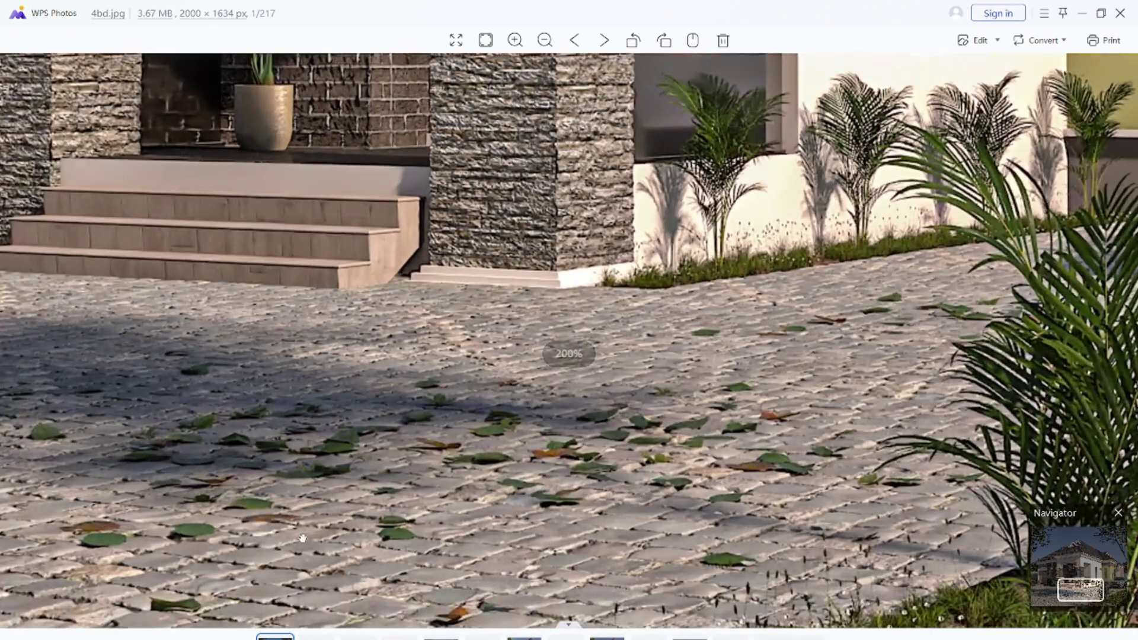
scroll(302, 538, down, 1)
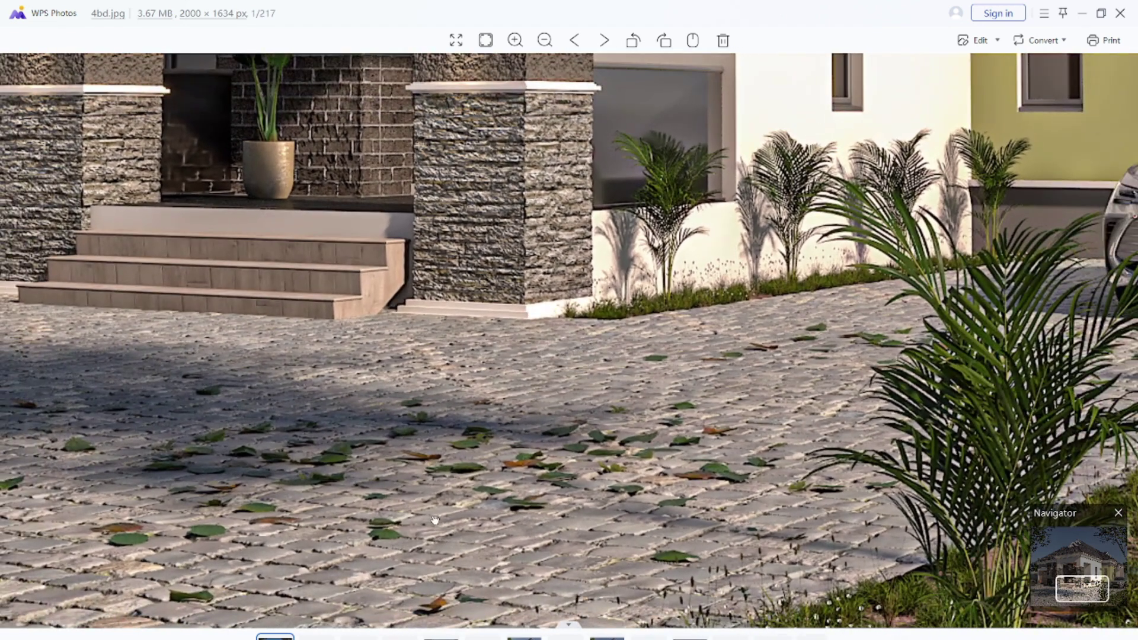
scroll(439, 527, down, 1)
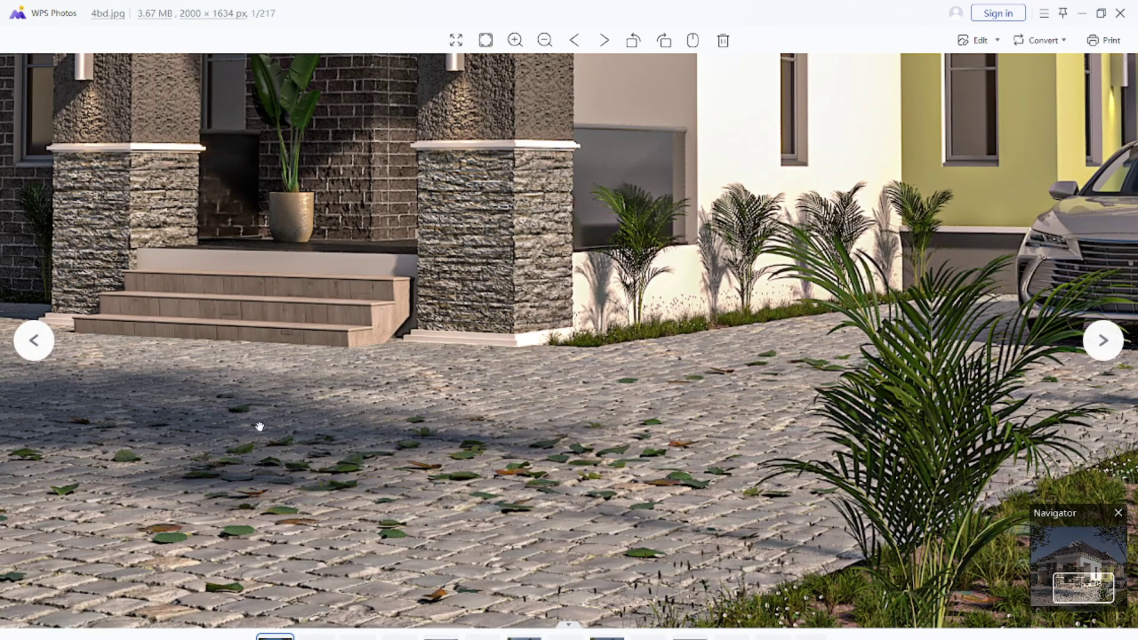
click(1111, 19)
- Open the other bungalow render from the NEW EDITS folder, inspect its driveway paving up close, and close the image and minimize the folder
scroll(1001, 249, down, 10)
double_click(1053, 259)
scroll(739, 594, up, 2)
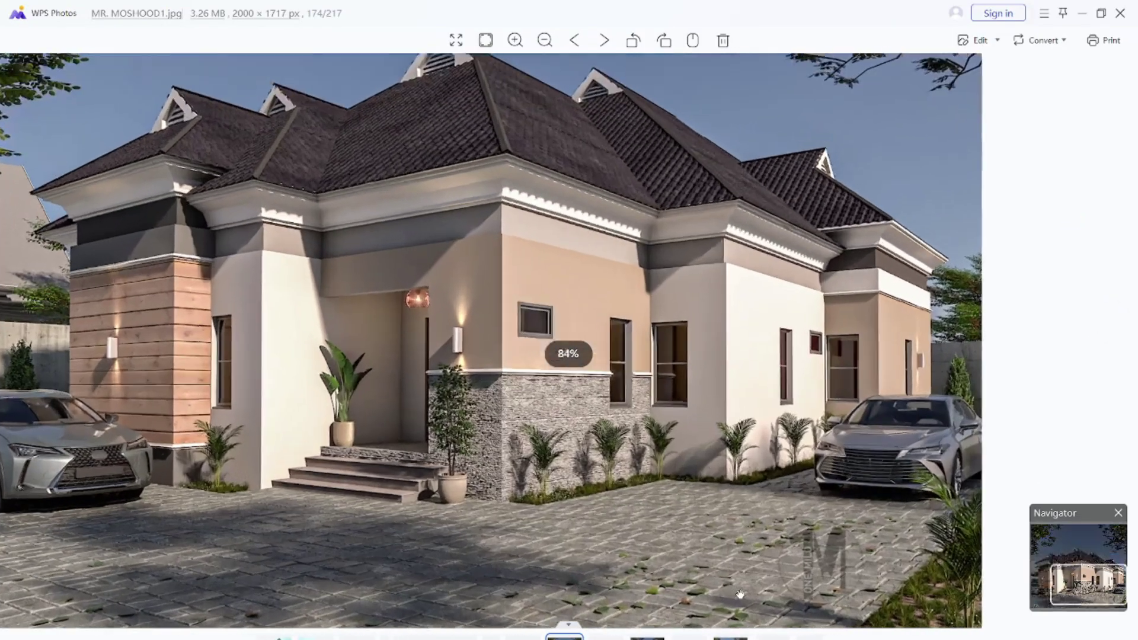
scroll(739, 595, up, 4)
scroll(865, 480, down, 3)
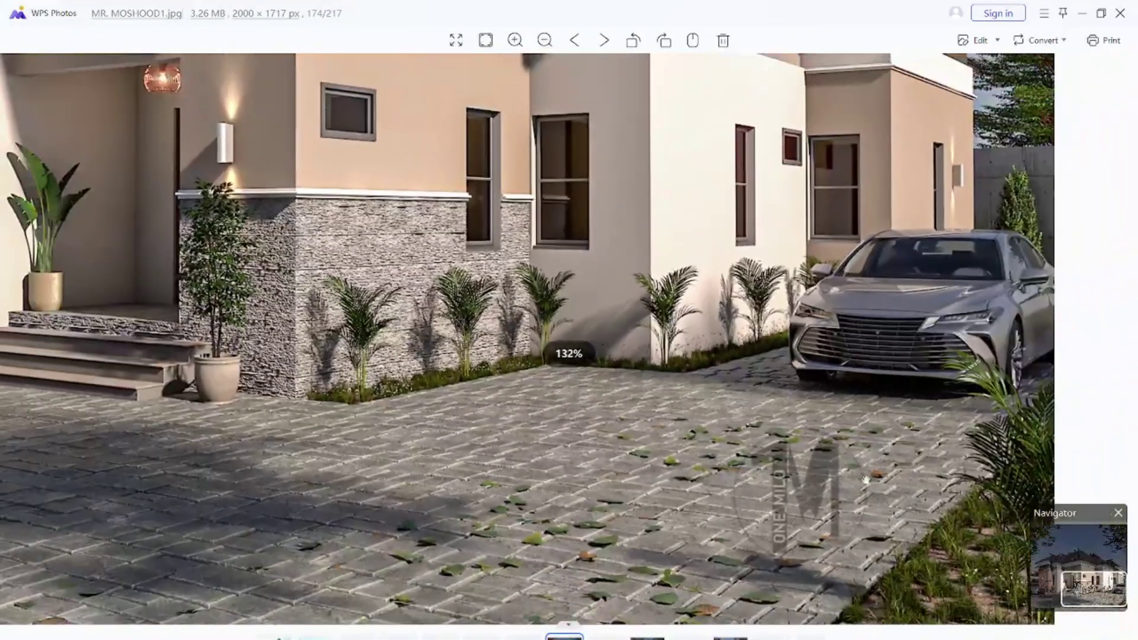
scroll(865, 480, up, 2)
scroll(858, 479, down, 1)
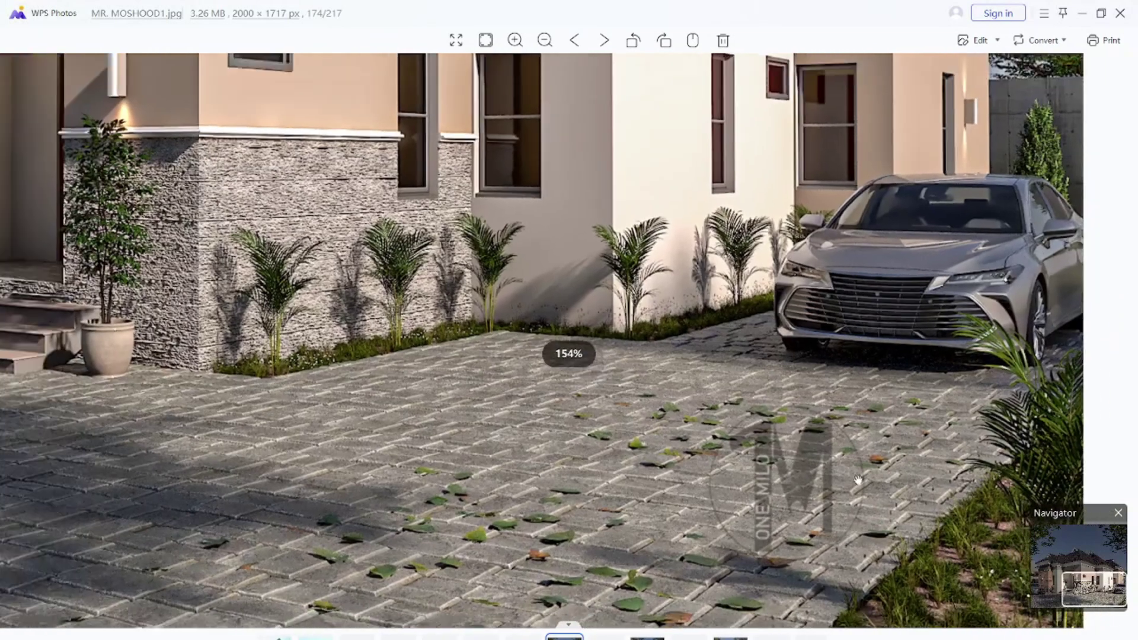
scroll(858, 479, down, 3)
click(1120, 13)
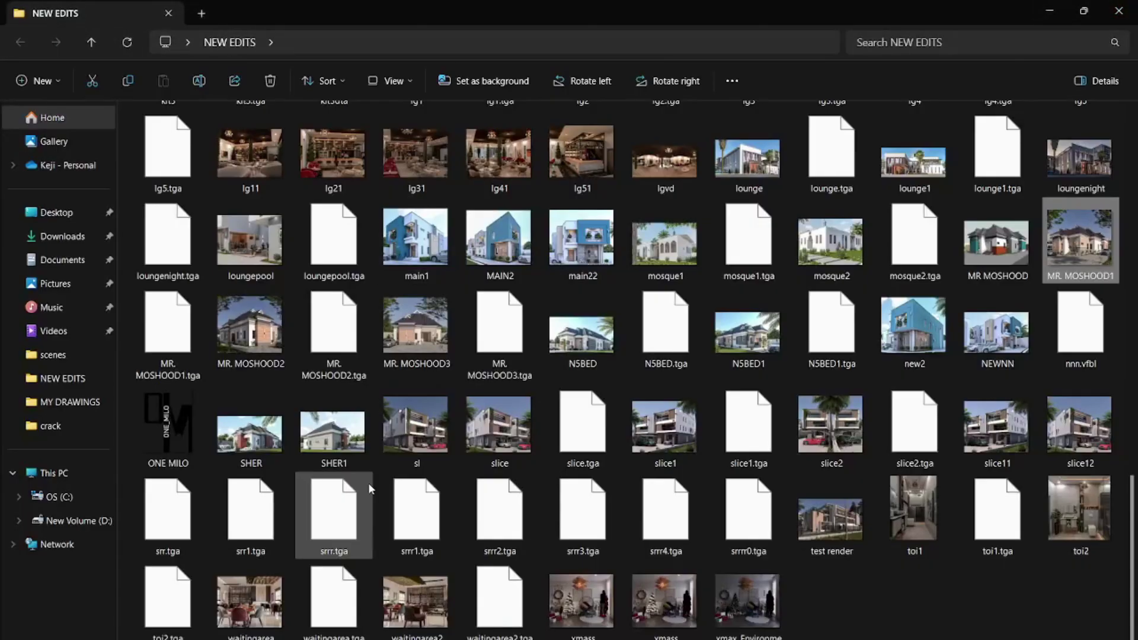
click(1049, 11)
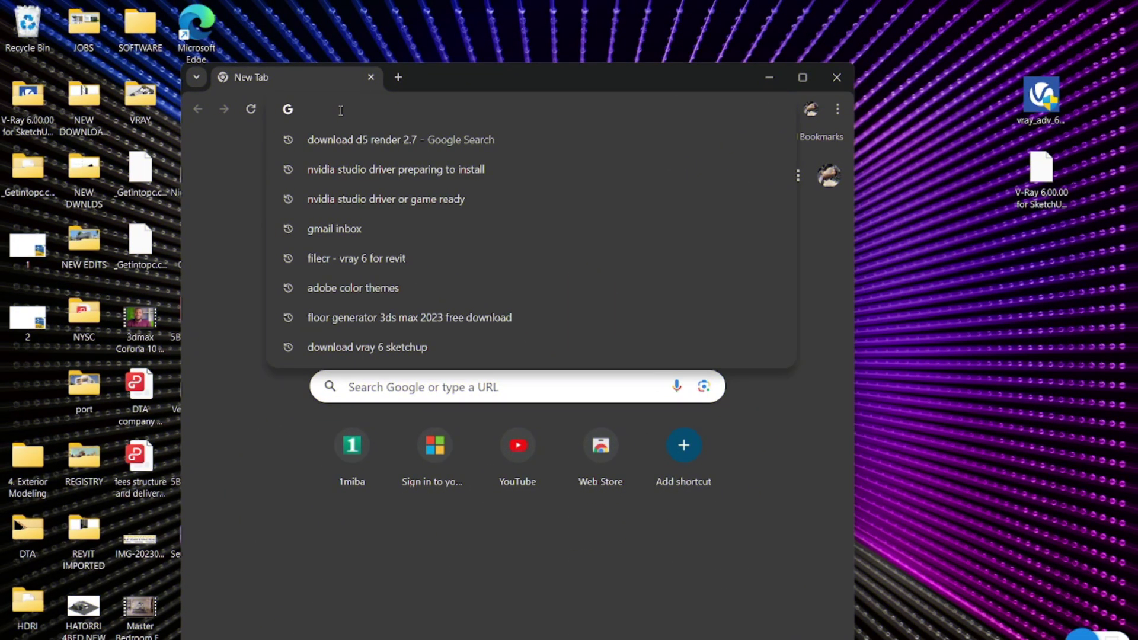
- Switch to Google Chrome, search Google for "pbr texture", and maximize the browser window
text(pdr)
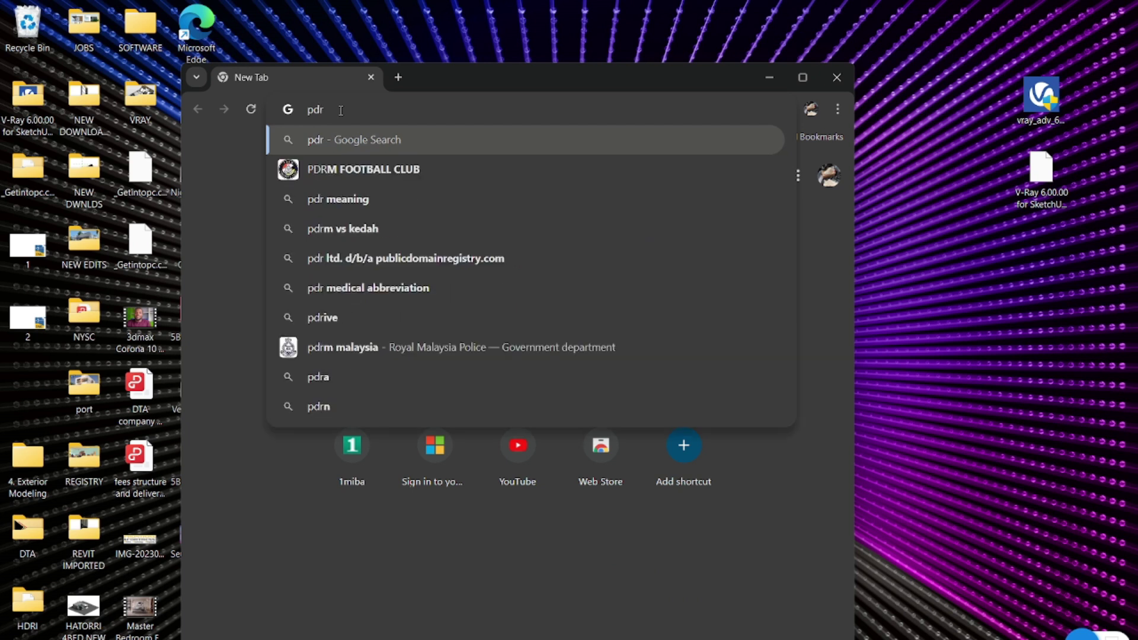
key(BackSpace)
key(BackSpace)
text(br)
click(333, 172)
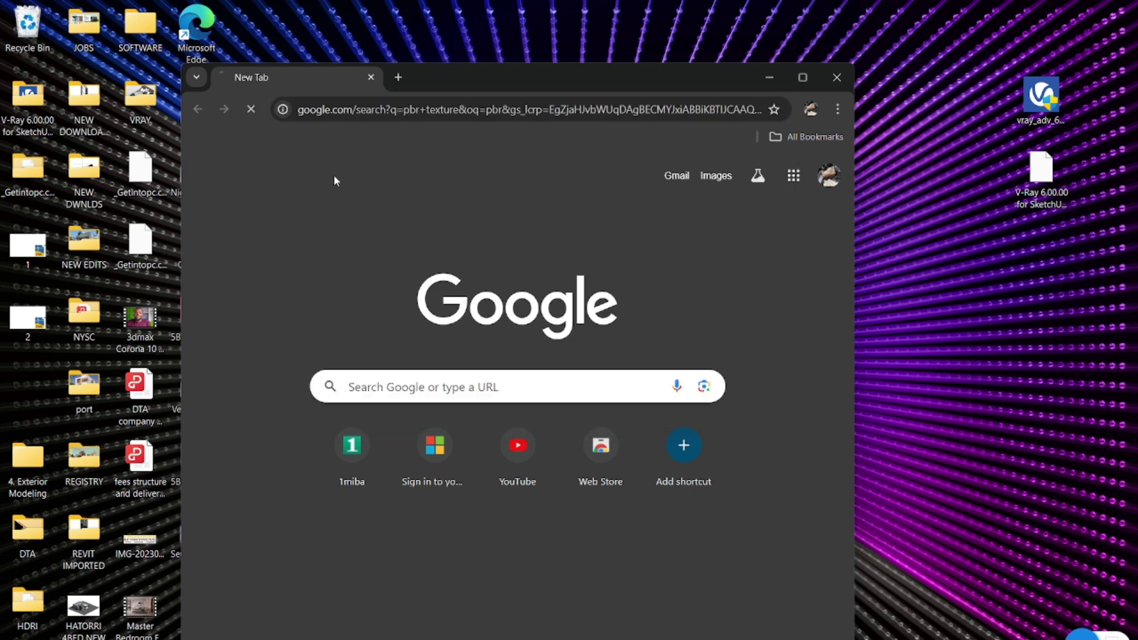
click(800, 77)
- Look through the Google results for websites that offer PBR textures and materials
scroll(437, 396, down, 3)
scroll(420, 380, up, 3)
scroll(393, 300, down, 12)
scroll(393, 300, up, 12)
scroll(373, 251, down, 3)
scroll(373, 251, up, 3)
scroll(373, 251, down, 3)
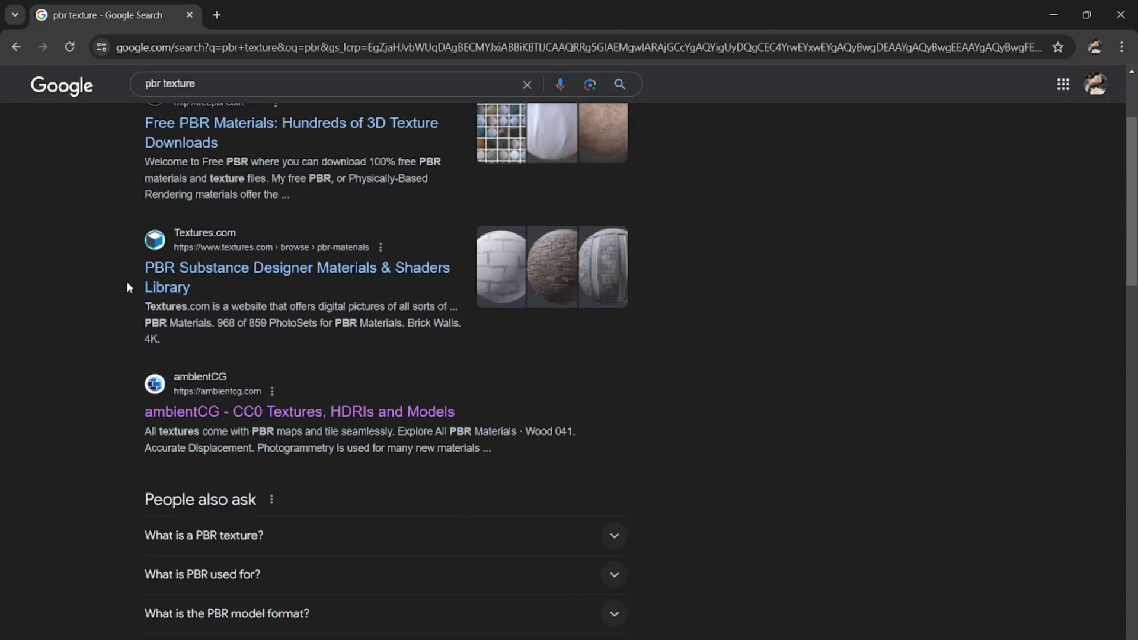
scroll(251, 256, down, 3)
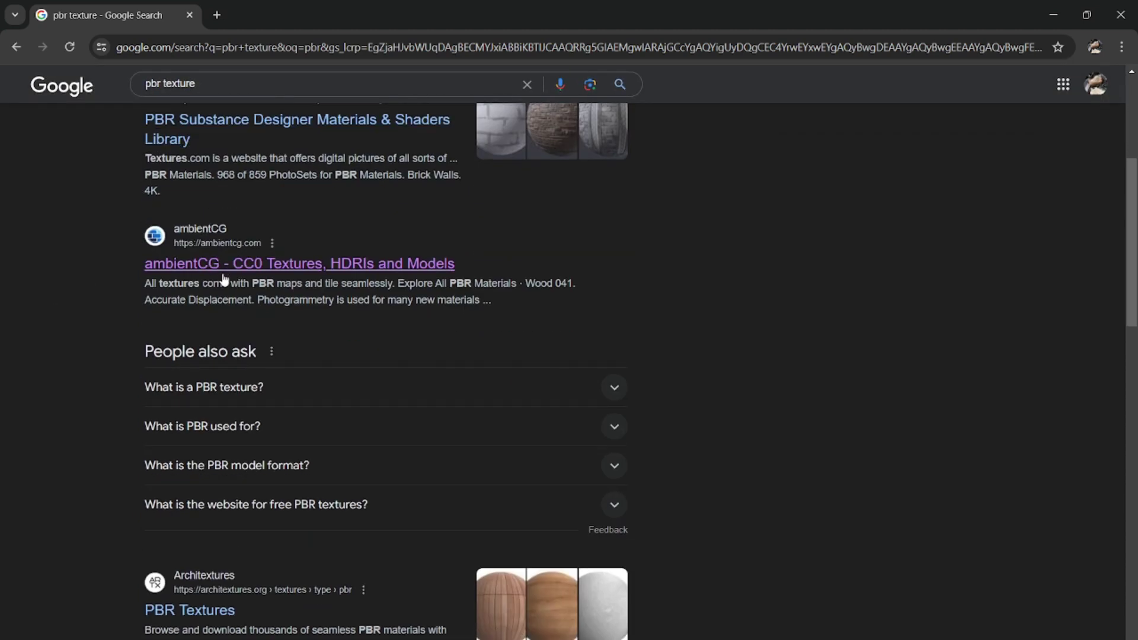
scroll(189, 255, down, 4)
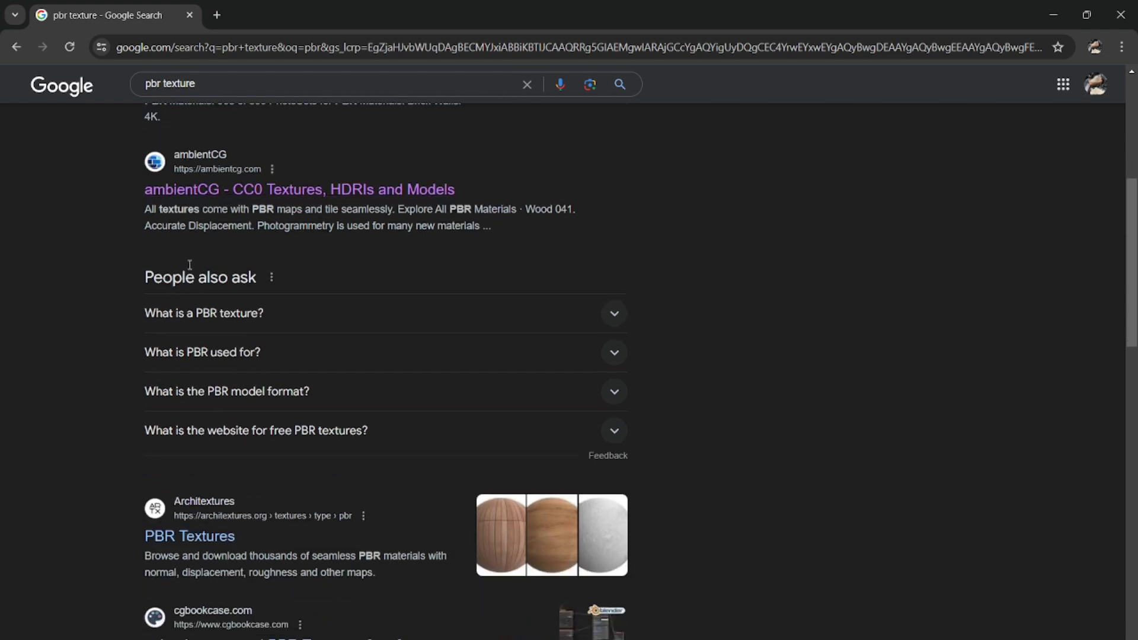
scroll(200, 237, down, 4)
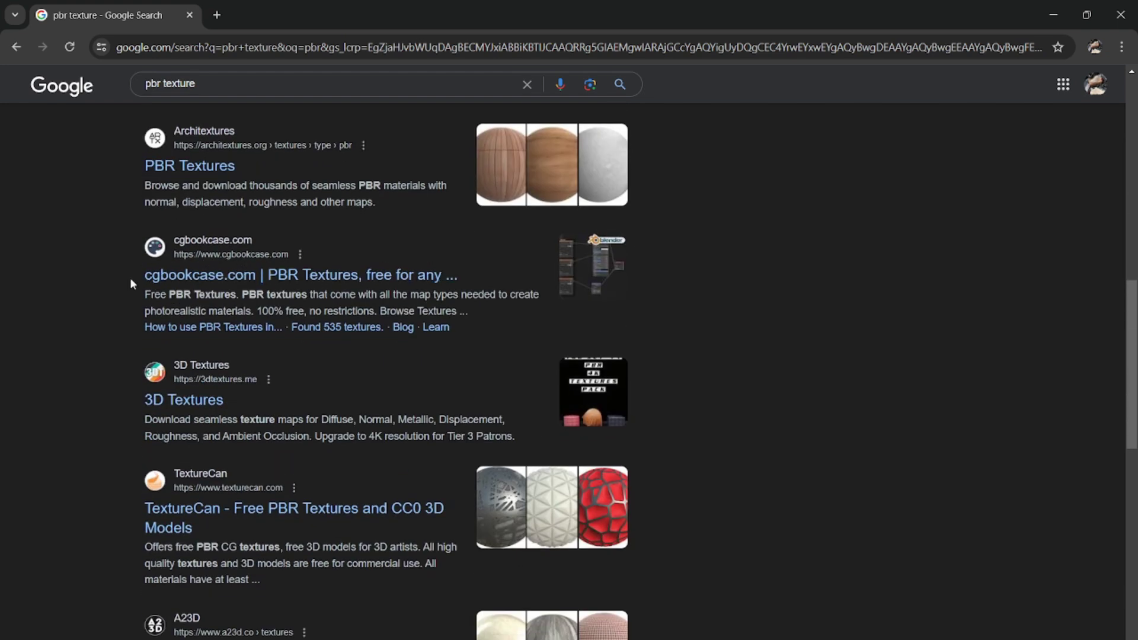
scroll(235, 278, down, 3)
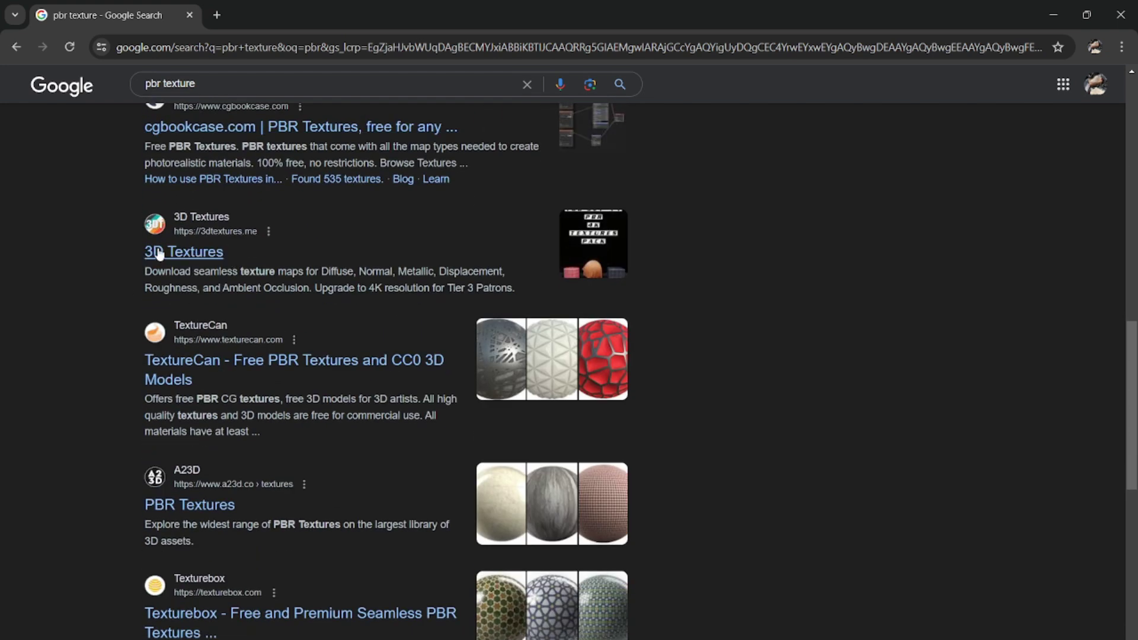
scroll(219, 306, down, 8)
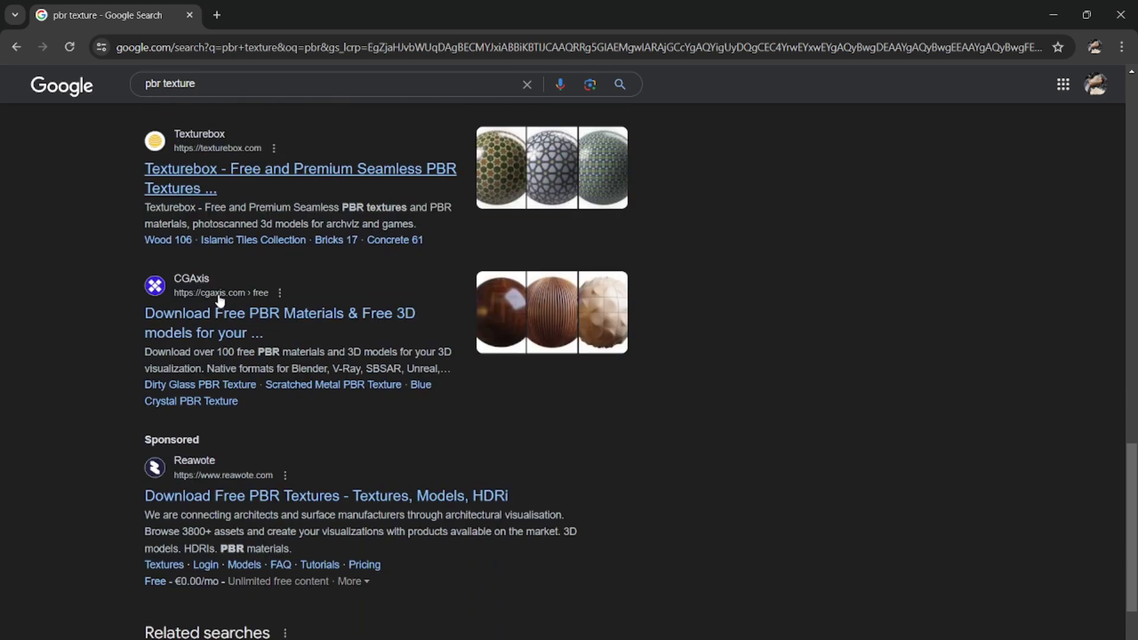
scroll(209, 298, down, 9)
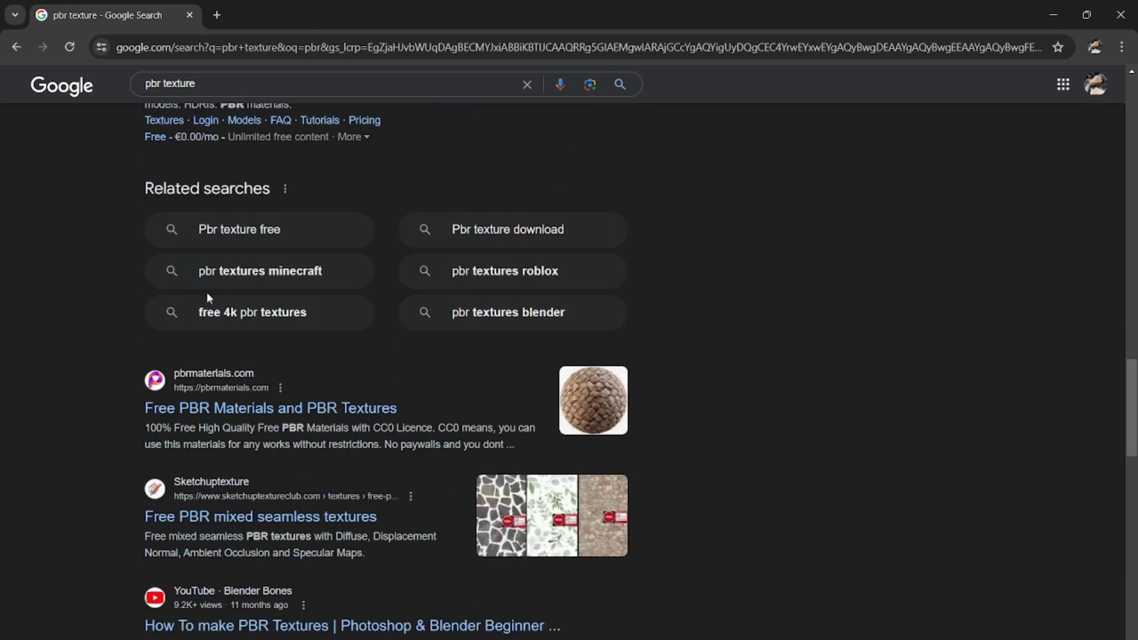
scroll(250, 353, down, 9)
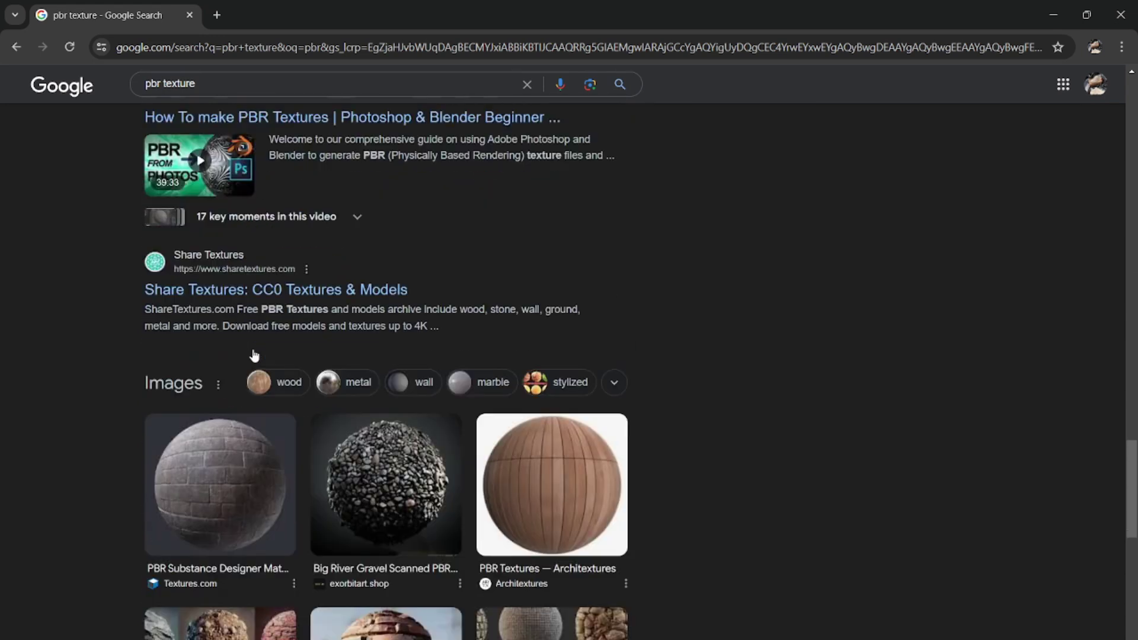
scroll(237, 320, up, 1)
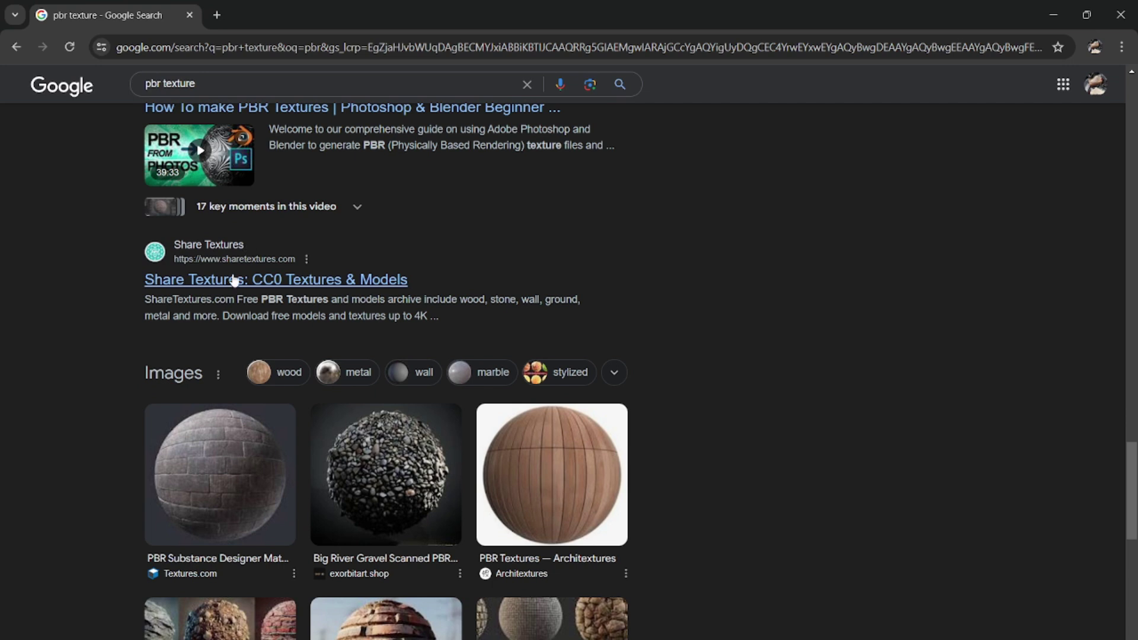
scroll(234, 281, down, 13)
scroll(282, 446, up, 2)
scroll(282, 445, down, 8)
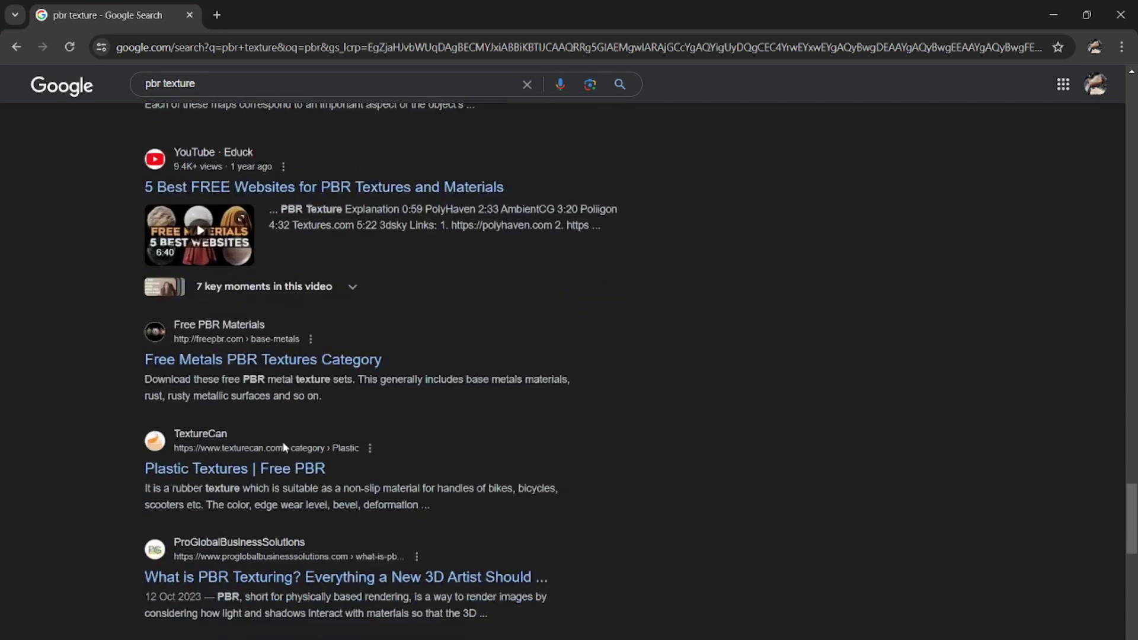
scroll(276, 415, down, 3)
scroll(289, 435, up, 20)
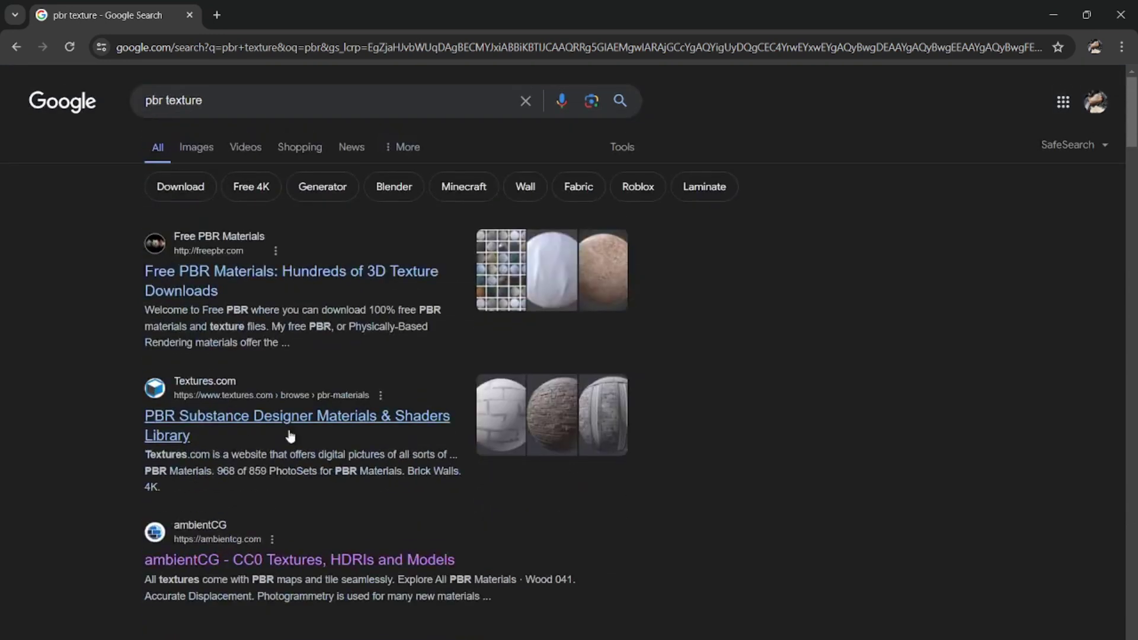
- Refine the Google search to "wall pbr texture" and browse its image results
click(217, 105)
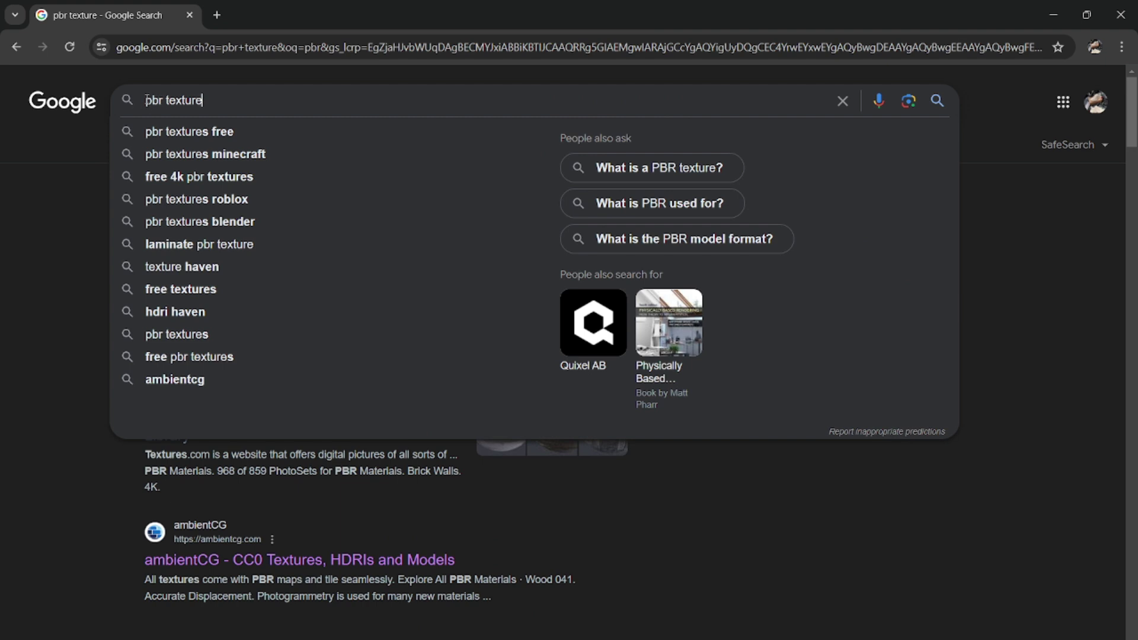
text(wall)
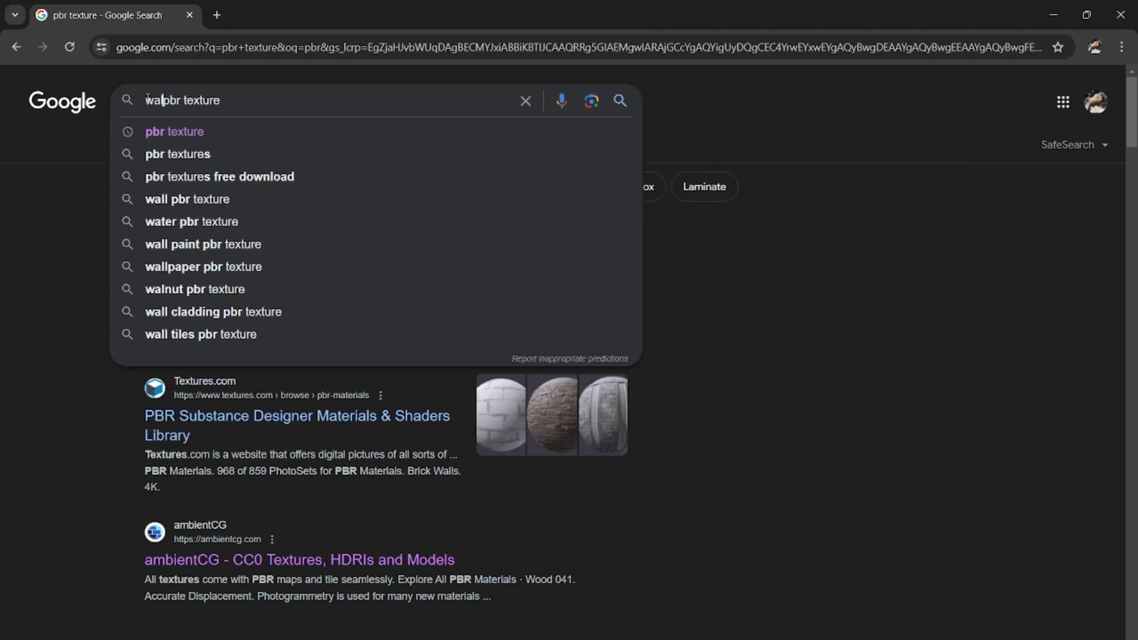
key(Return)
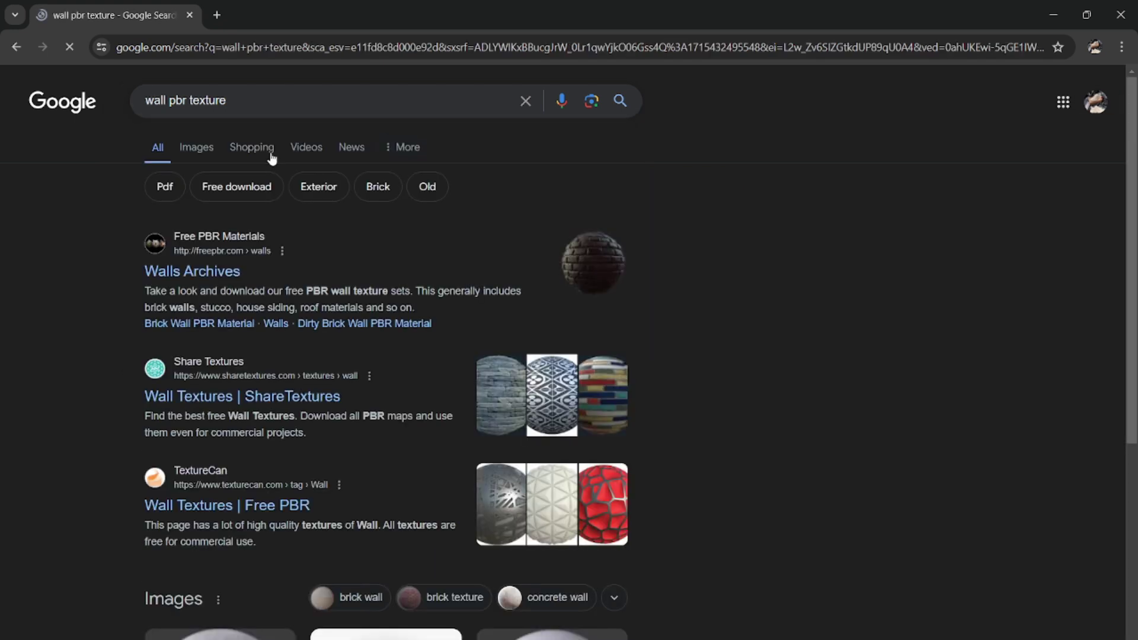
scroll(318, 328, down, 3)
scroll(317, 327, up, 3)
click(188, 155)
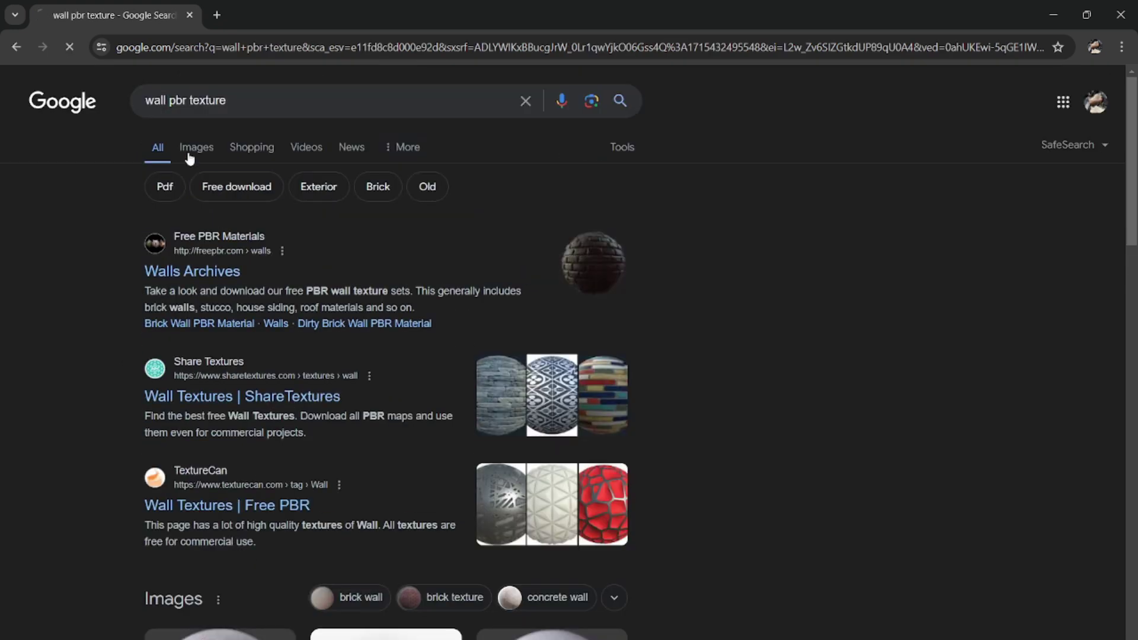
scroll(610, 254, down, 6)
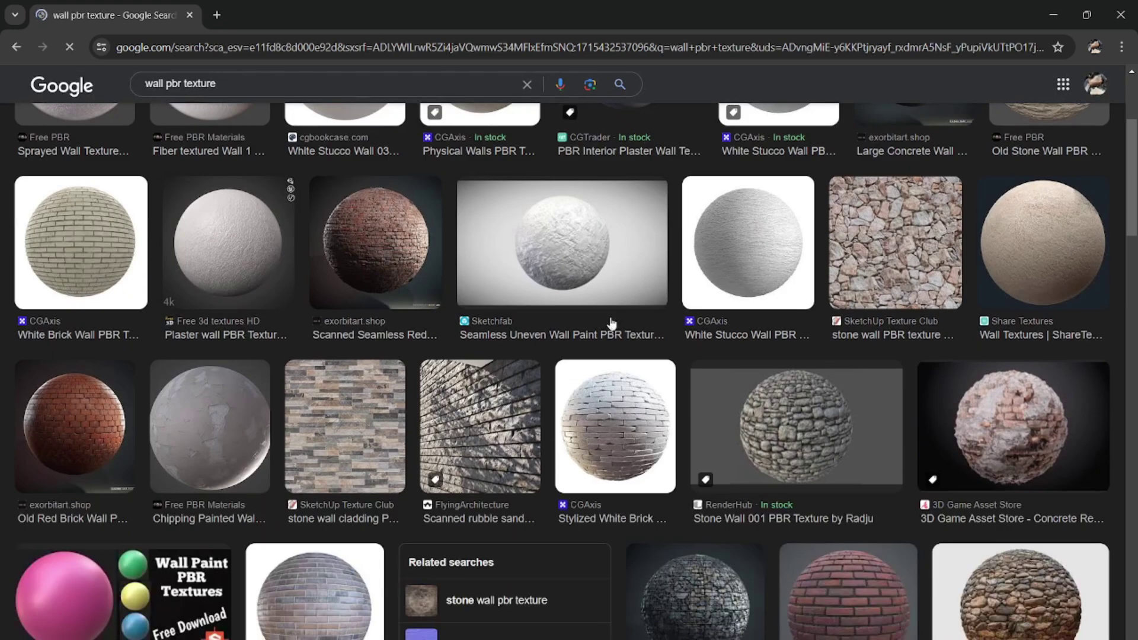
- Return from the wall texture images to the "pbr texture" Google results and open the ambientCG website
scroll(317, 414, down, 3)
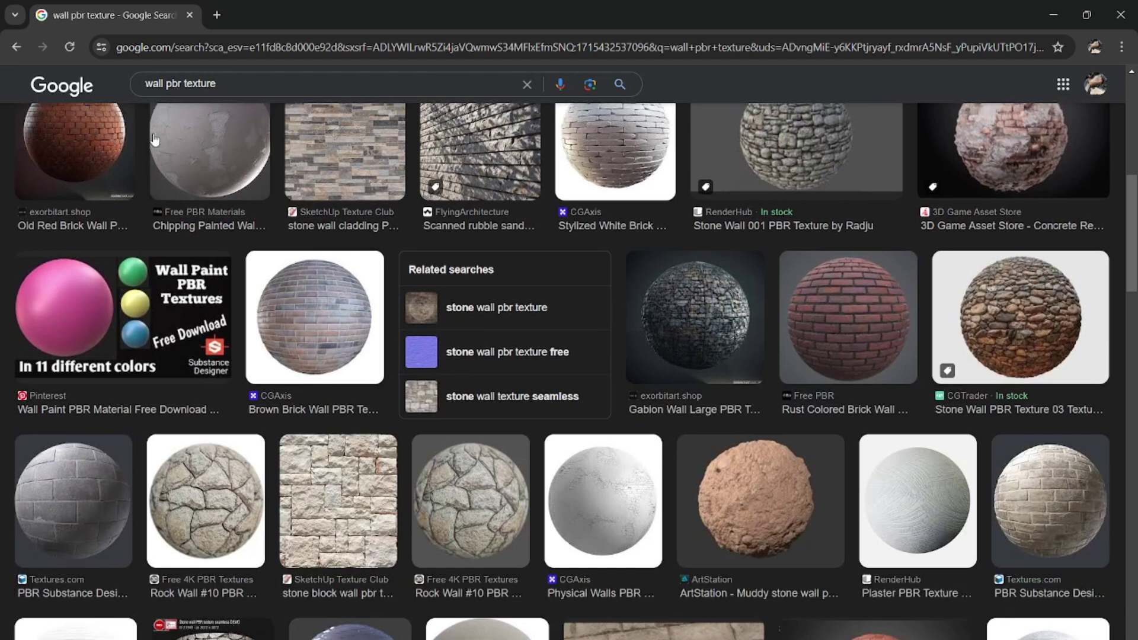
scroll(318, 415, up, 3)
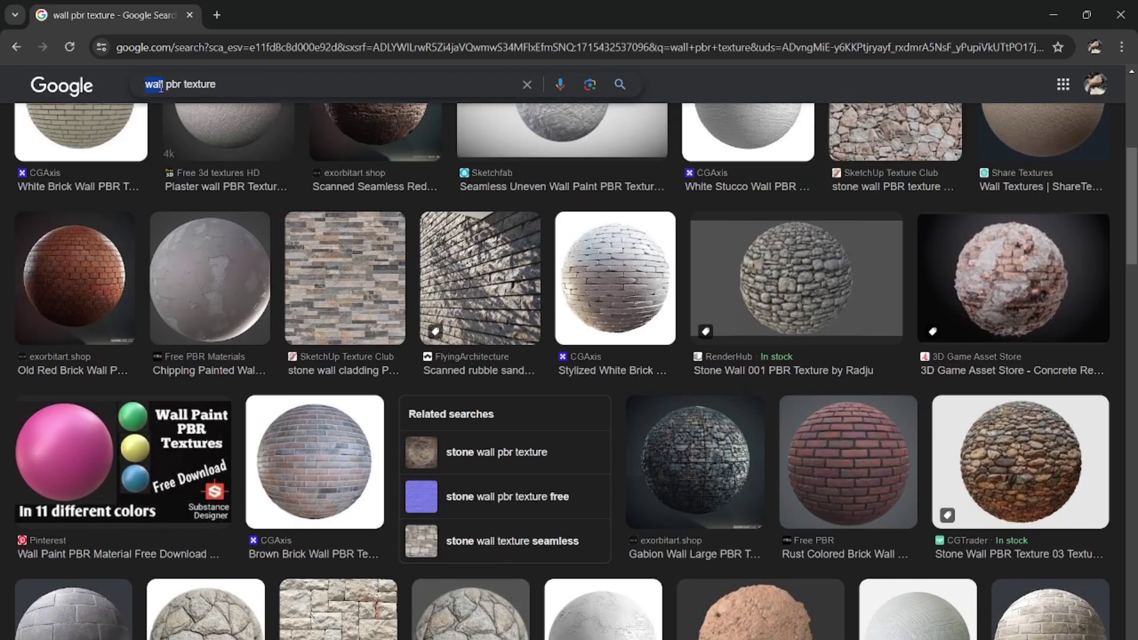
click(17, 48)
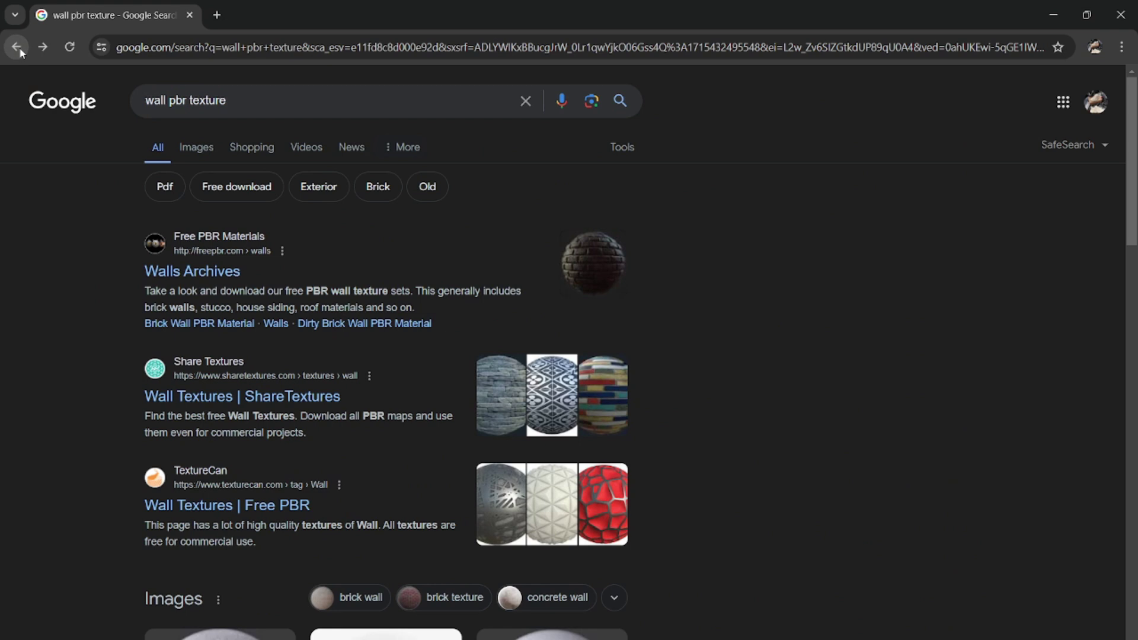
click(17, 49)
scroll(348, 295, down, 4)
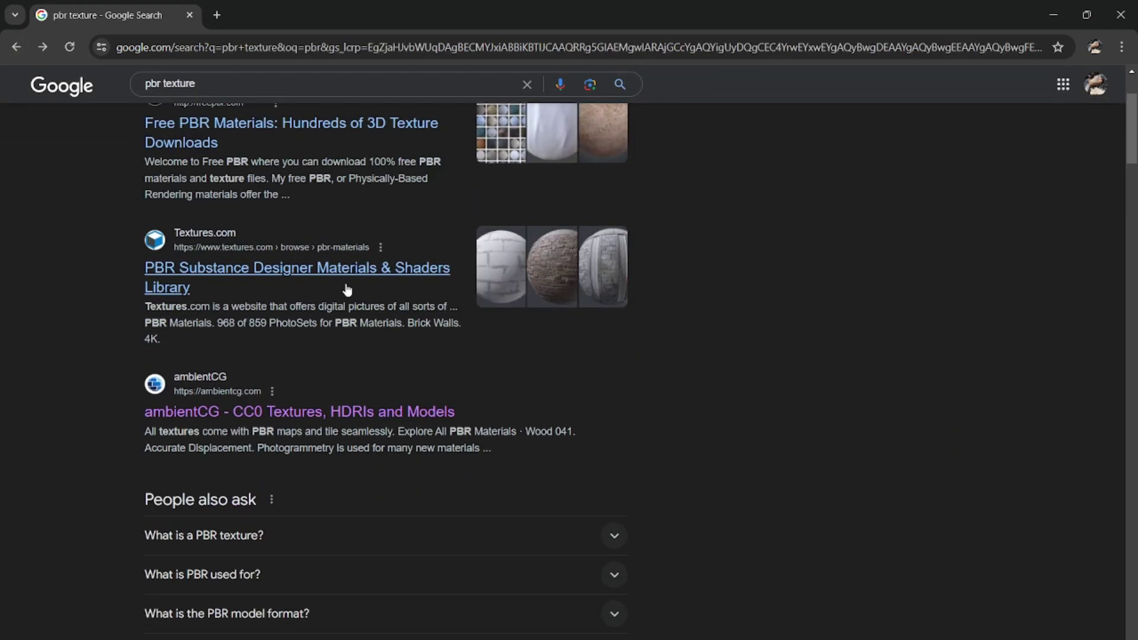
click(302, 339)
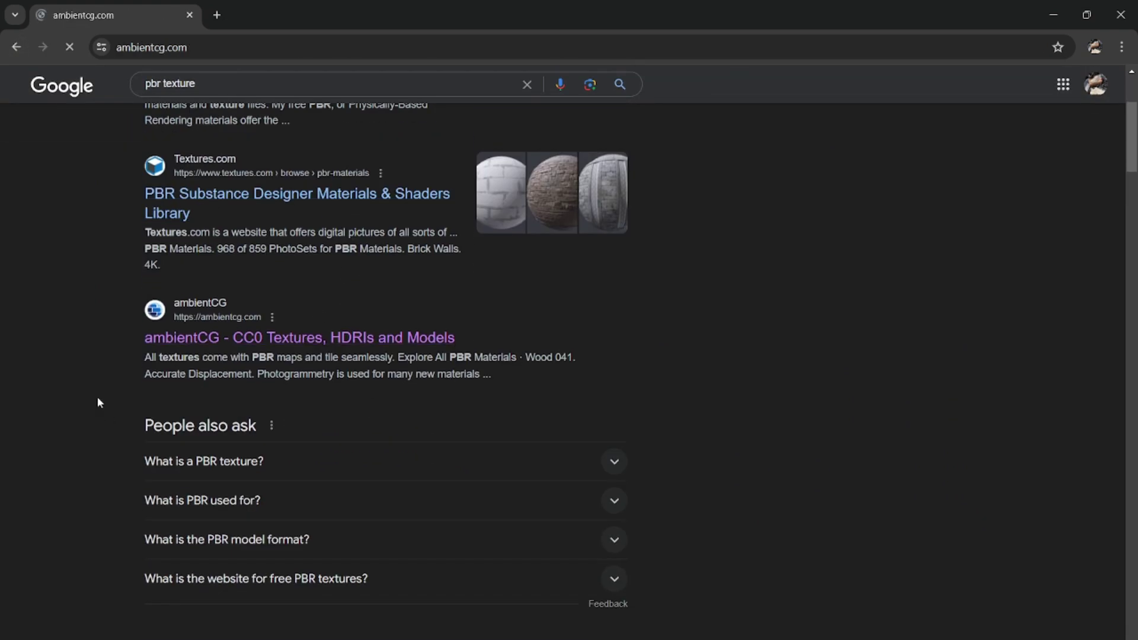
- Open ambientCG's materials list and browse the popular PBR materials
scroll(423, 326, down, 1)
scroll(423, 329, down, 3)
scroll(422, 327, up, 4)
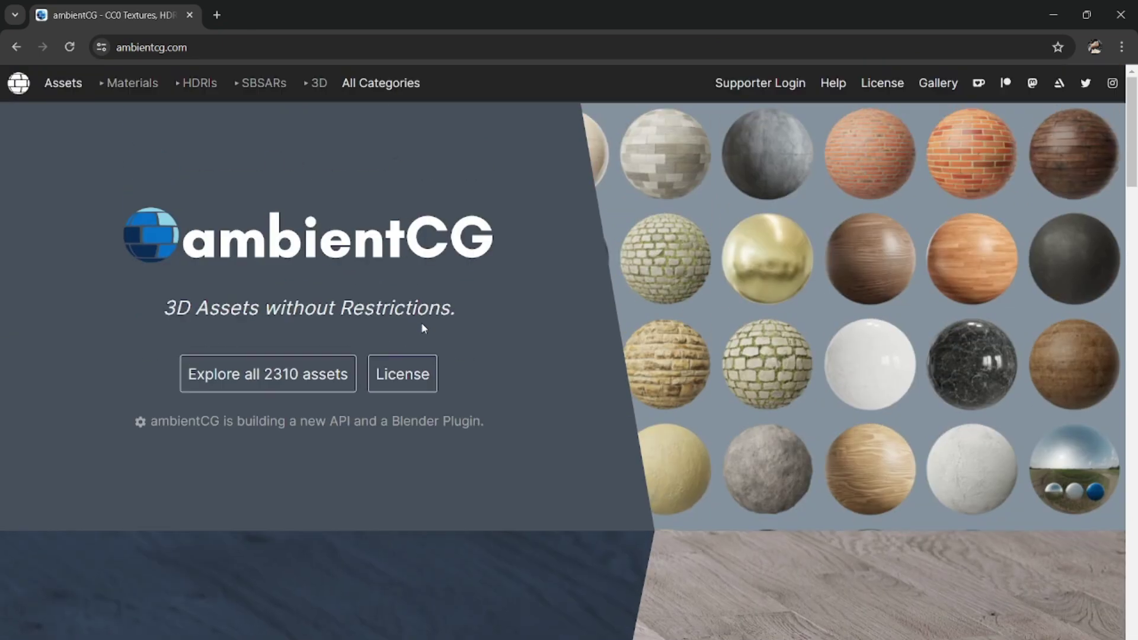
click(130, 87)
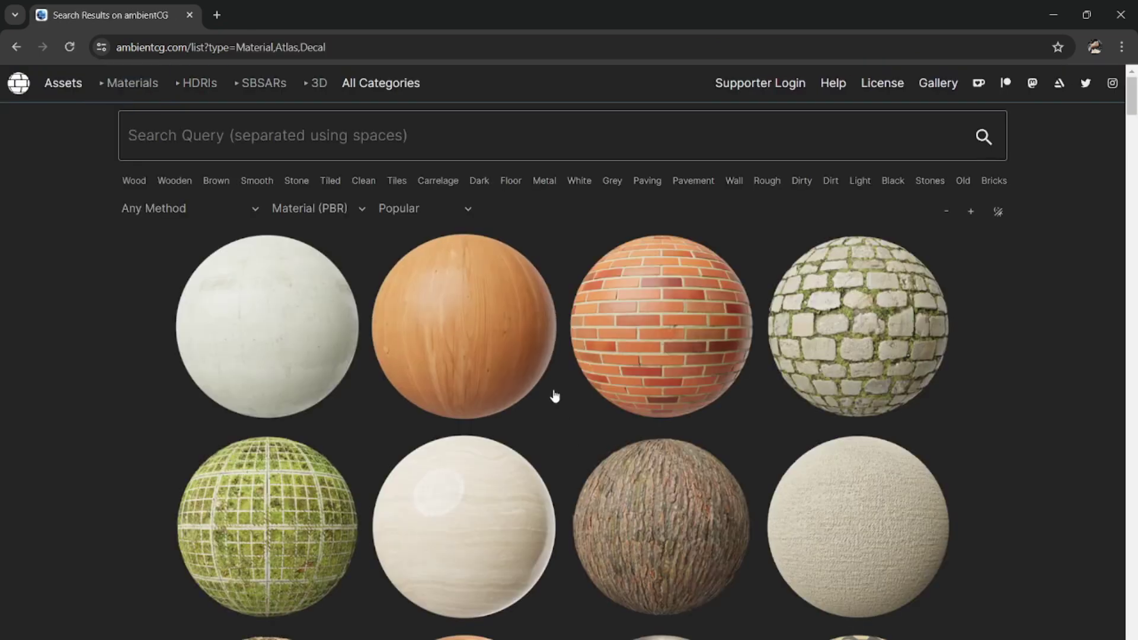
scroll(553, 393, down, 10)
scroll(554, 395, down, 10)
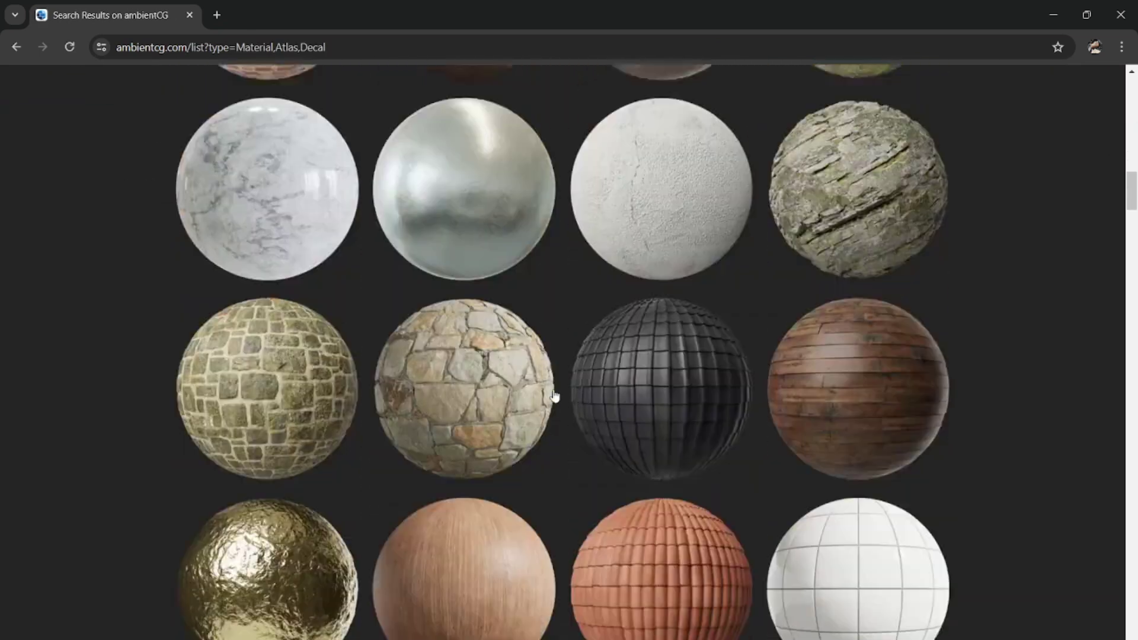
scroll(554, 395, up, 8)
scroll(554, 395, up, 10)
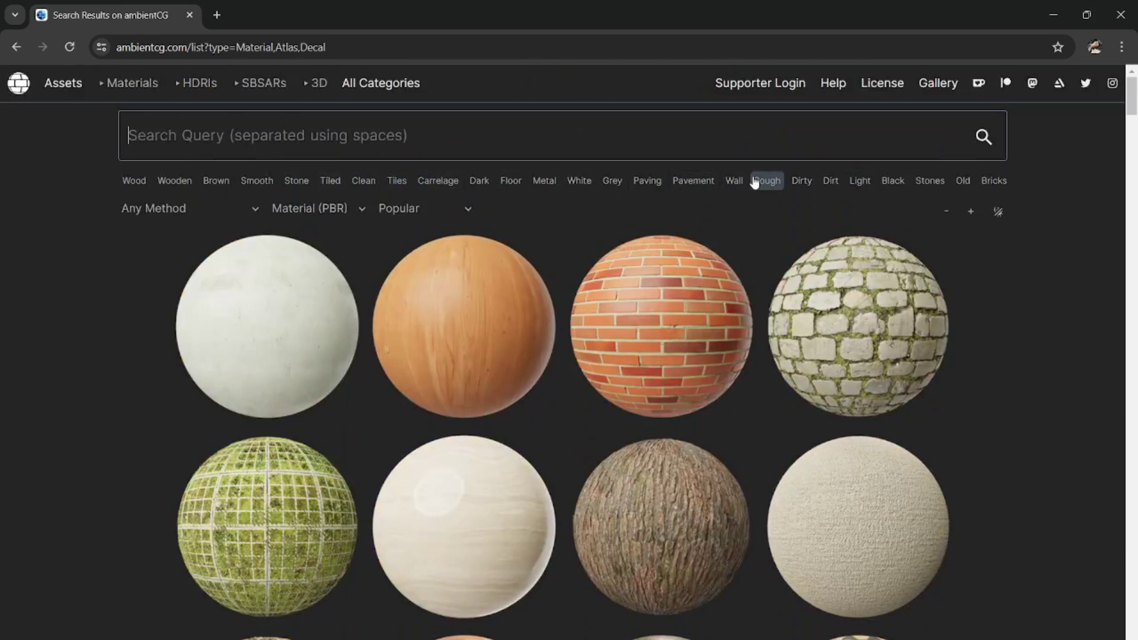
- Filter the ambientCG materials by the Wall tag and open the Painted Plaster 010 material
click(735, 183)
scroll(549, 328, down, 12)
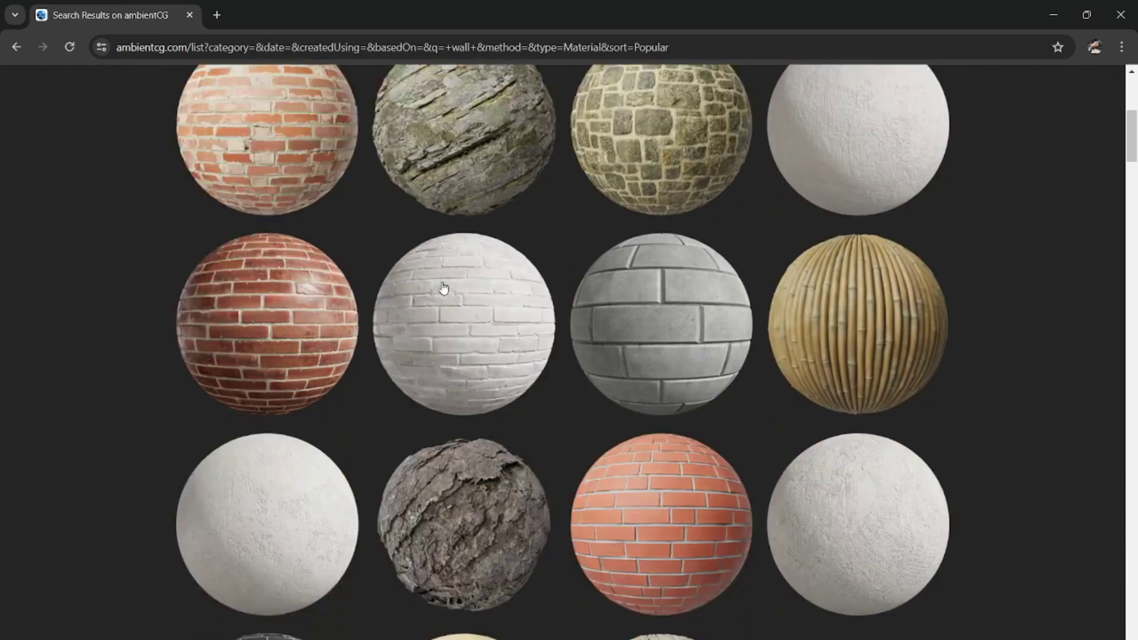
scroll(444, 288, down, 11)
scroll(472, 330, up, 4)
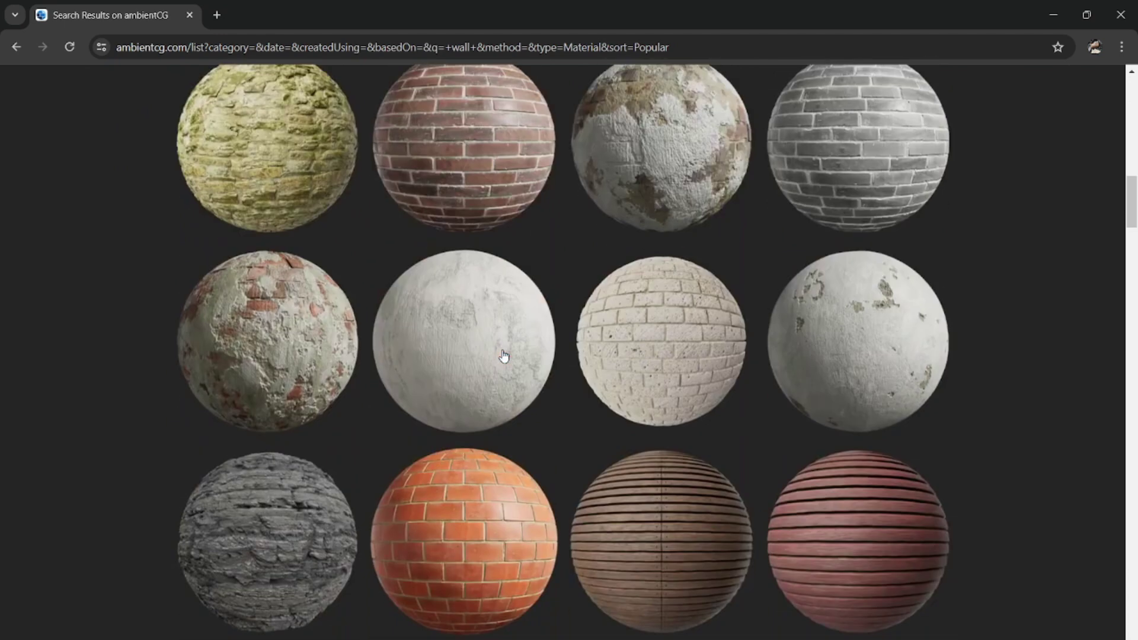
scroll(254, 381, down, 2)
scroll(254, 356, up, 2)
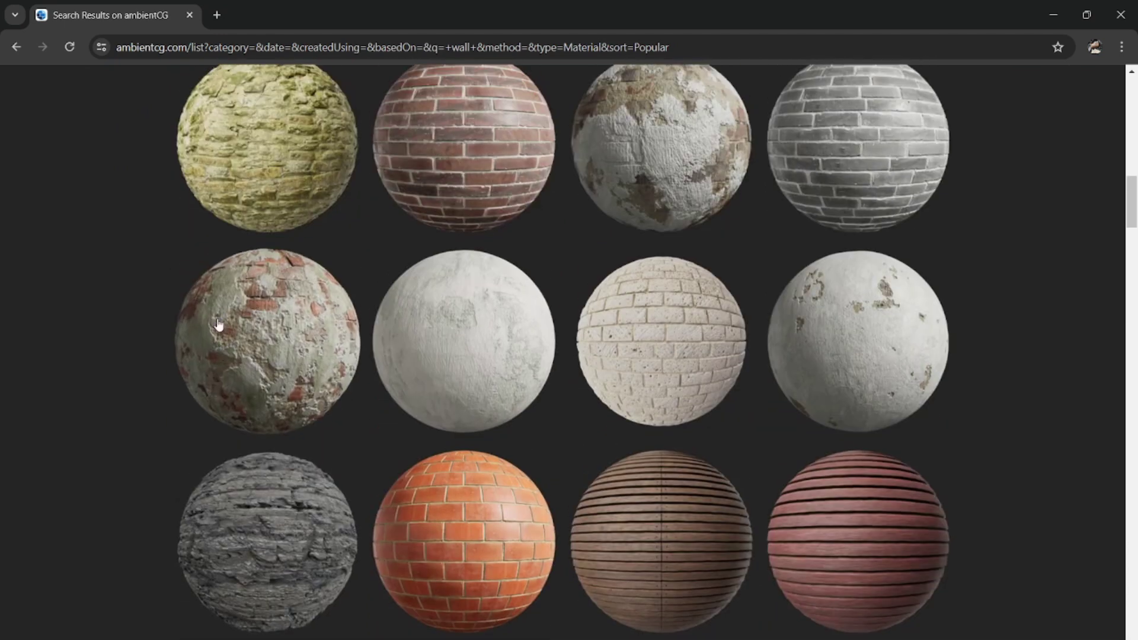
click(293, 333)
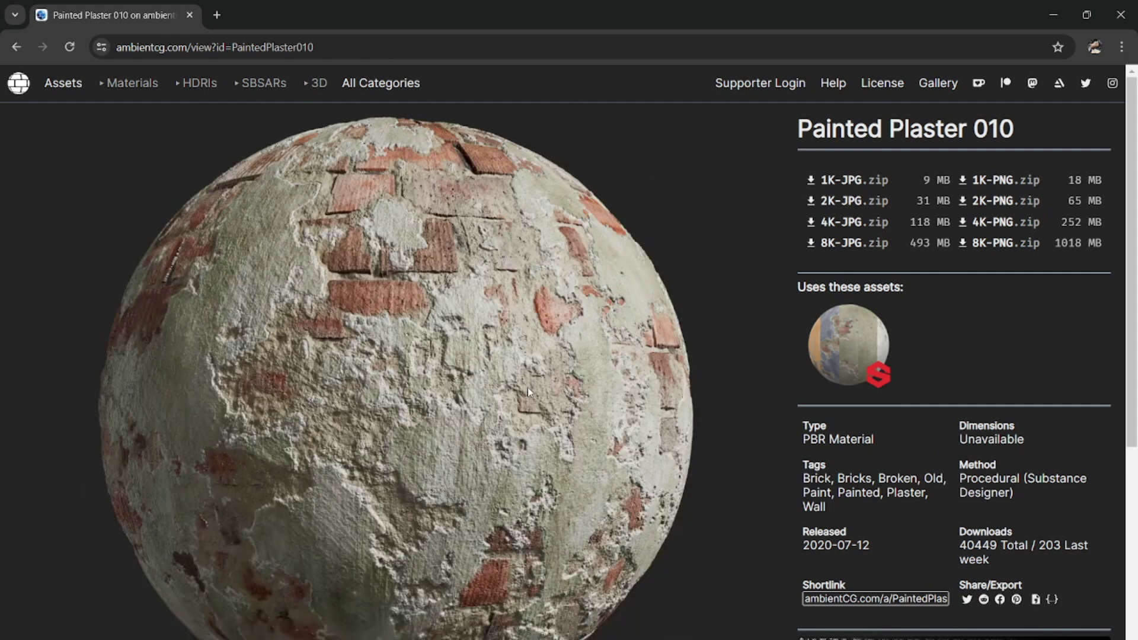
- Download the 4K-JPG zip of the Painted Plaster 010 texture and check its download progress
scroll(527, 387, down, 1)
scroll(397, 362, up, 1)
scroll(411, 342, down, 2)
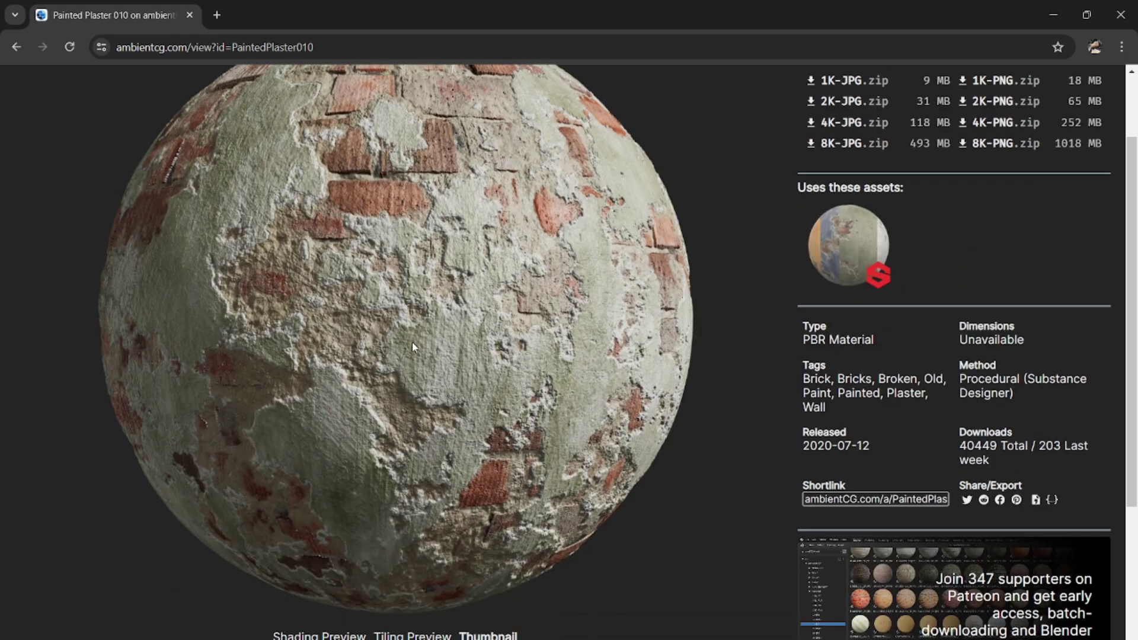
scroll(411, 343, up, 2)
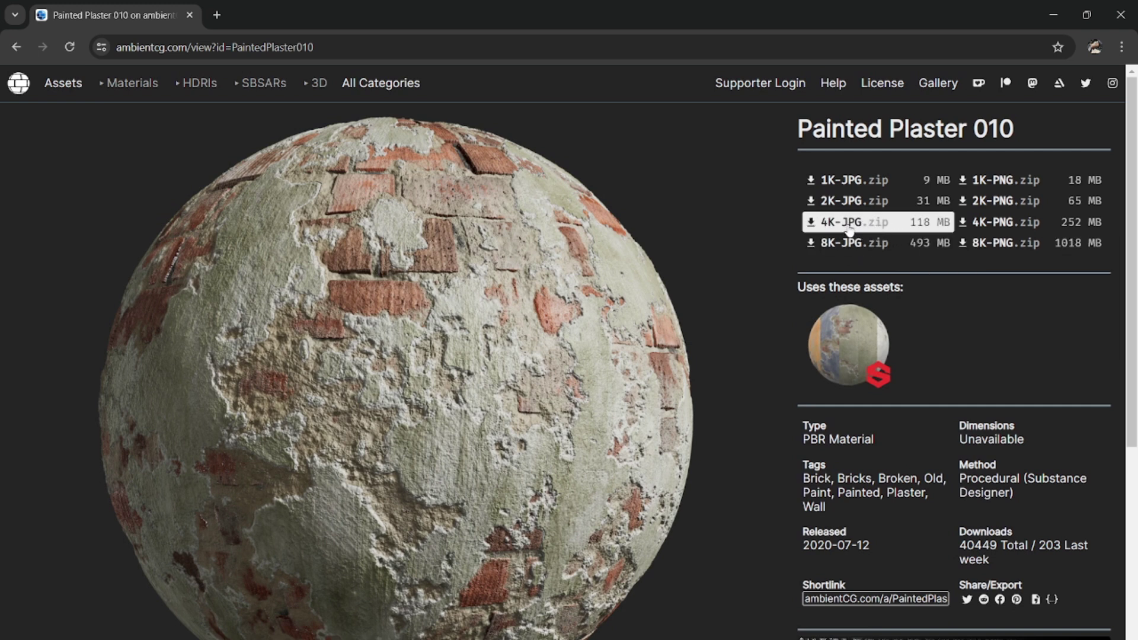
mouse_move(850, 230)
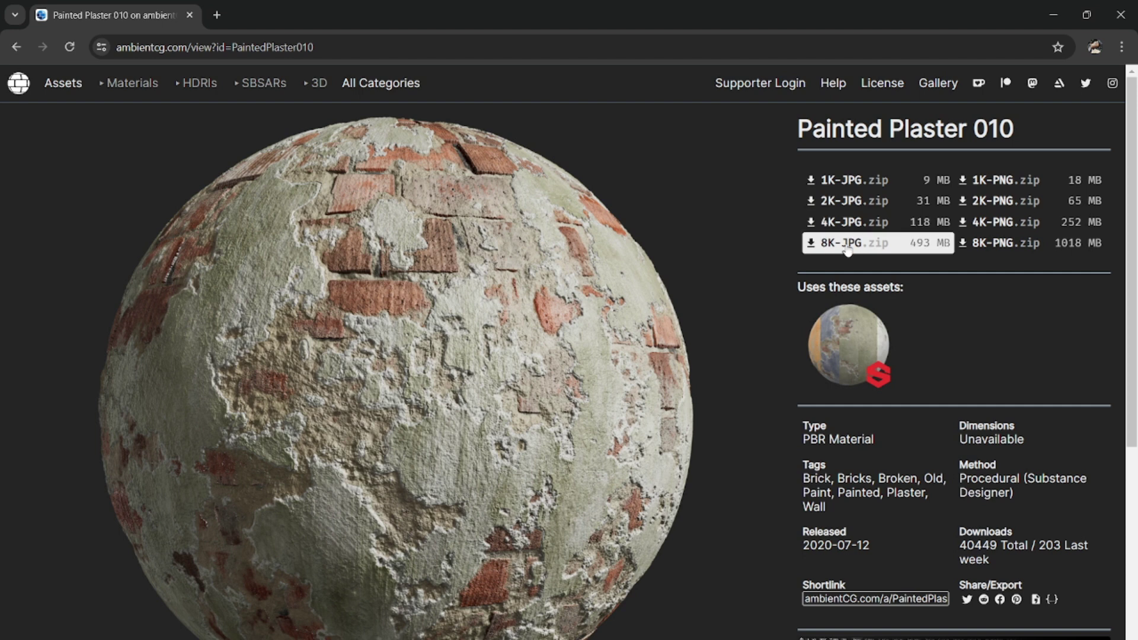
mouse_move(934, 245)
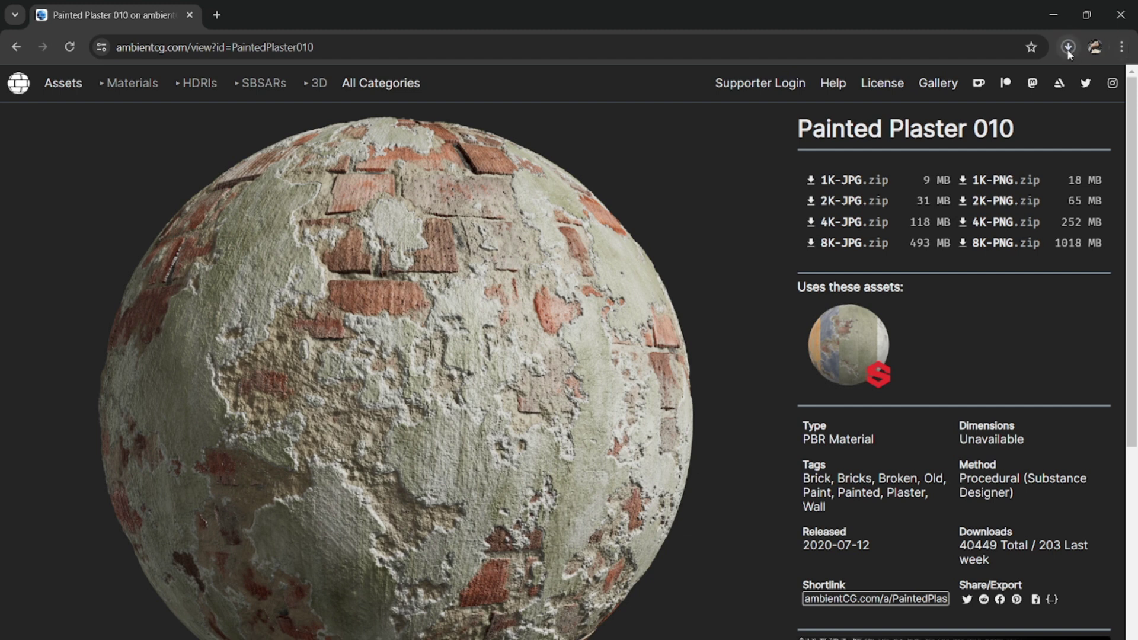
click(1069, 50)
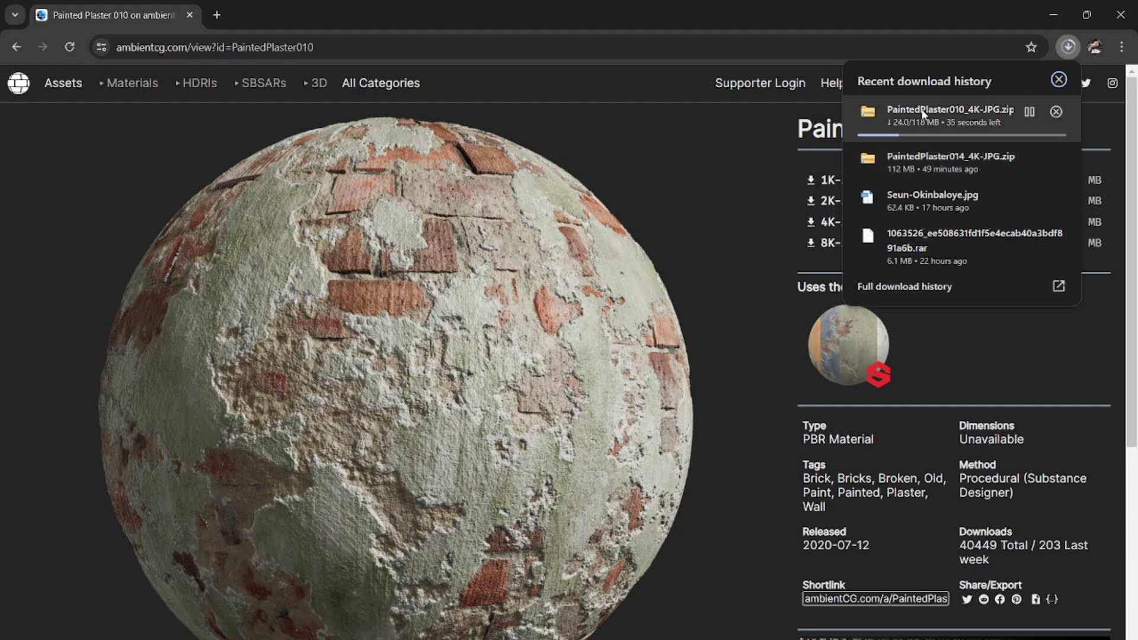
click(699, 171)
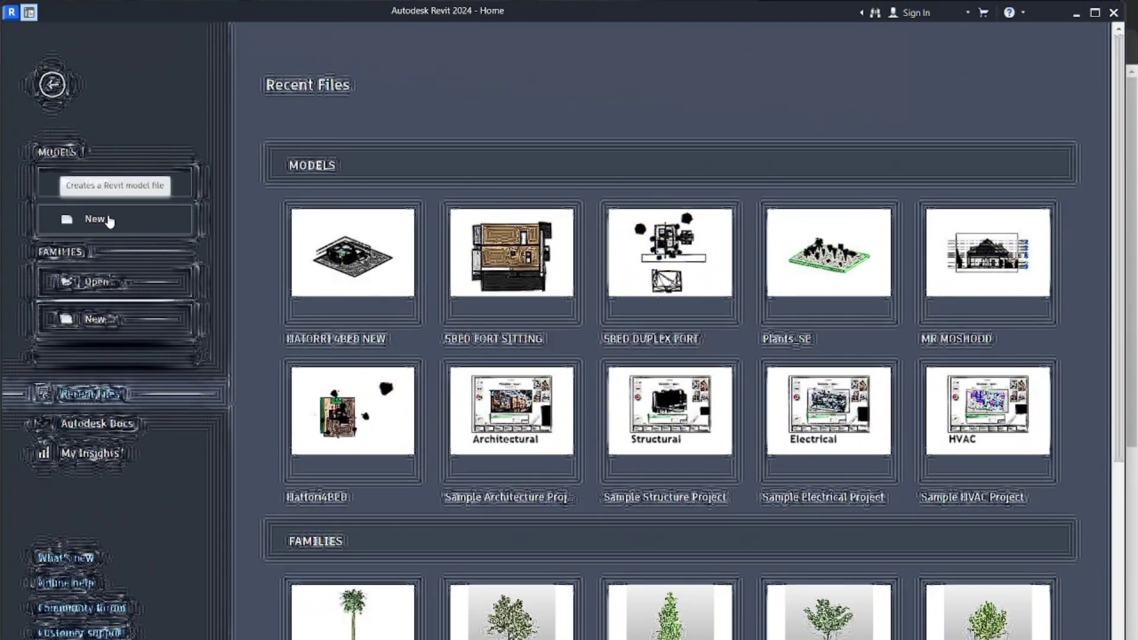
- Switch to Revit 2024 and create a new project from the DefaultMetric.rte template
click(88, 208)
click(515, 306)
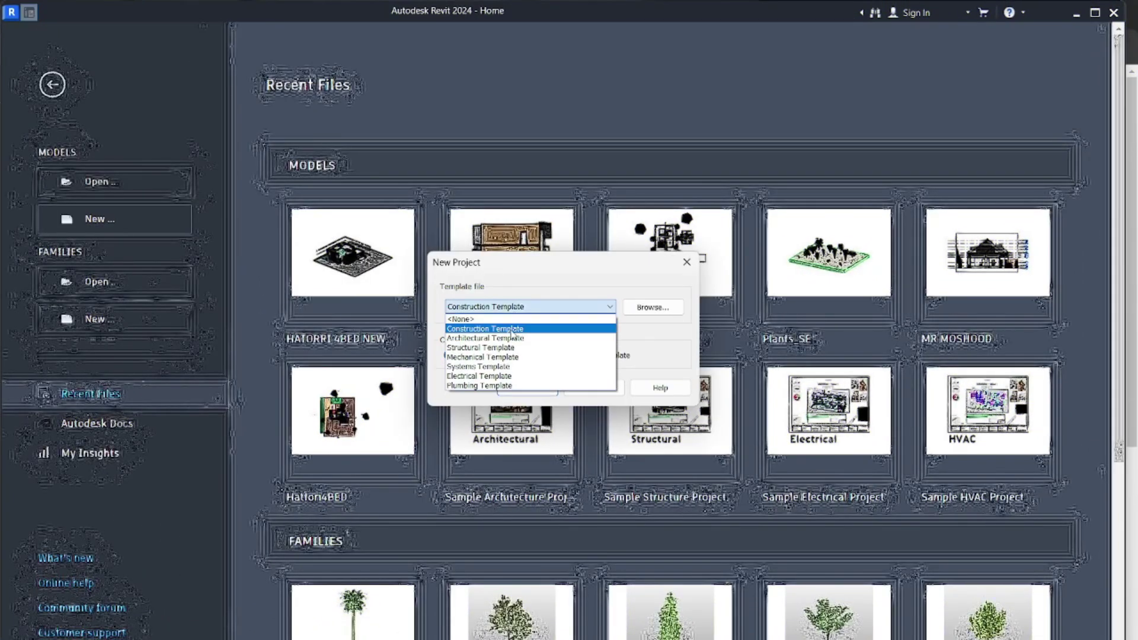
click(646, 315)
click(646, 313)
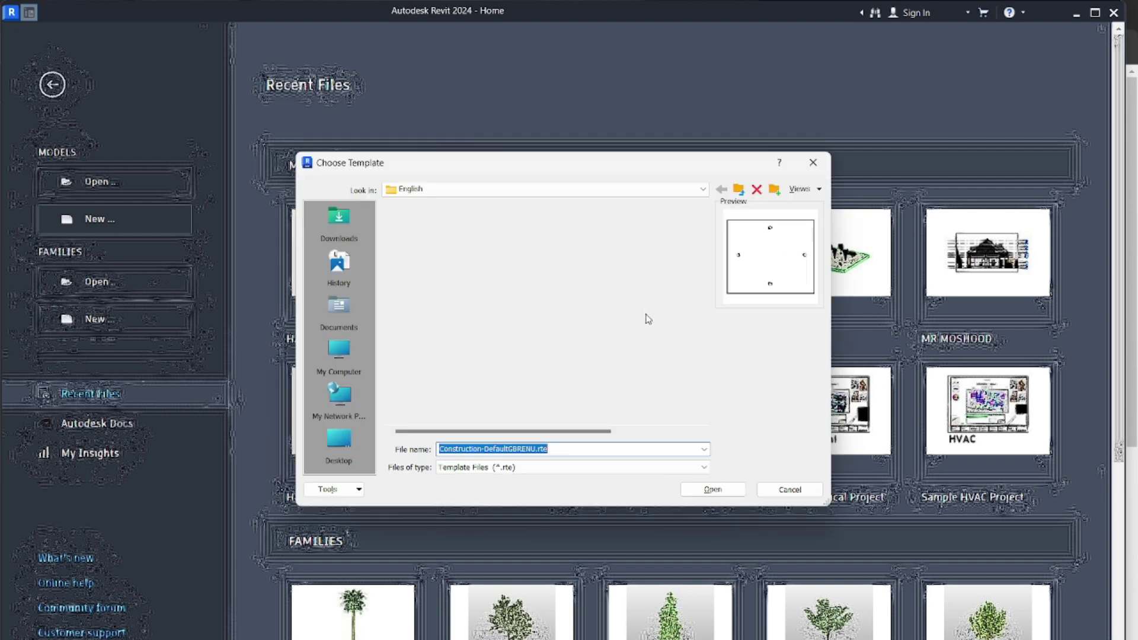
click(450, 308)
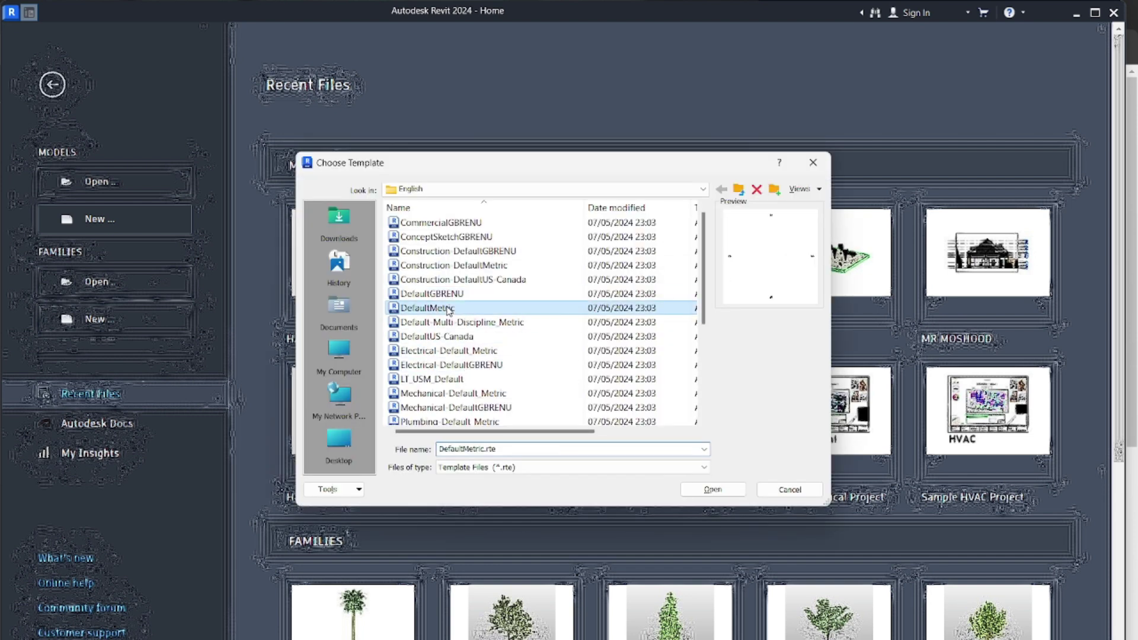
click(715, 491)
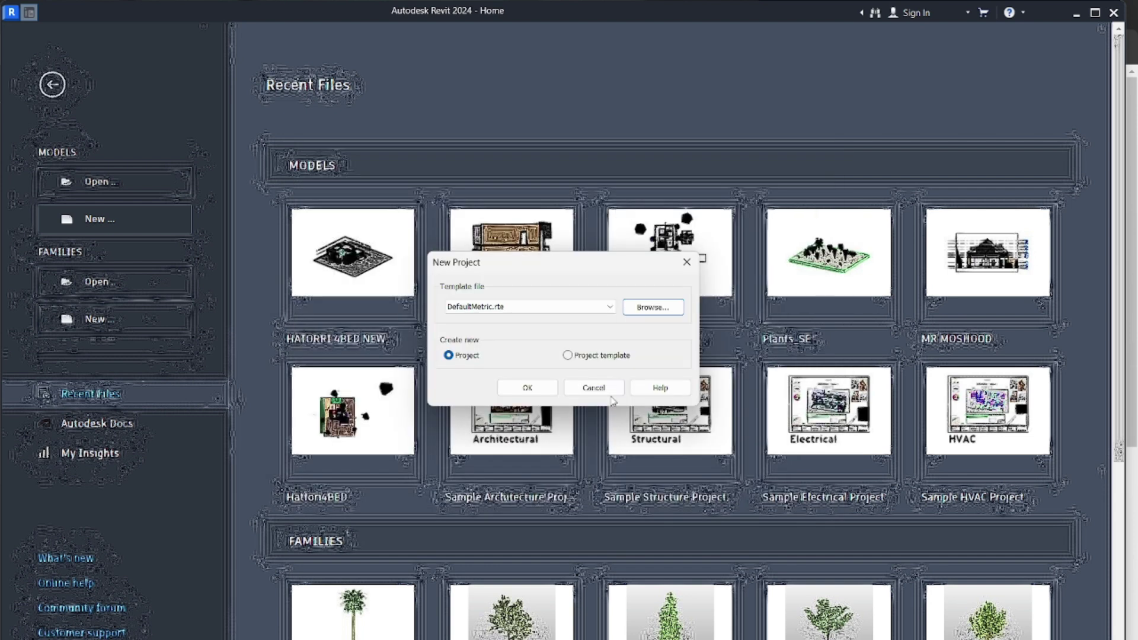
click(525, 387)
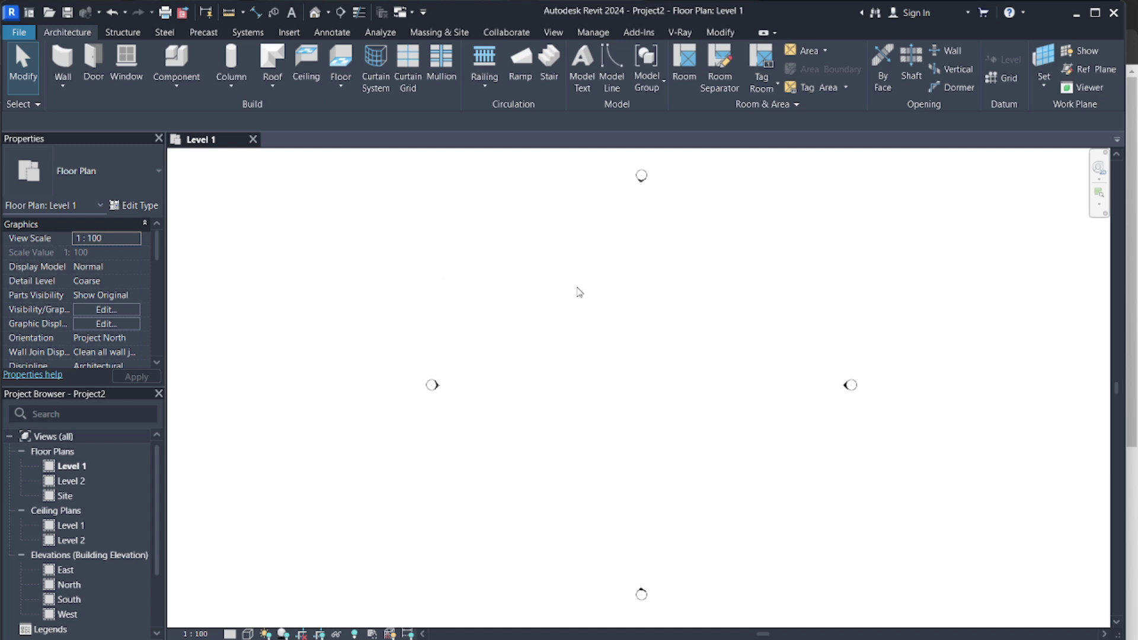
- Draw one straight horizontal Generic - 200mm wall near the middle of the Level 1 floor plan
click(71, 466)
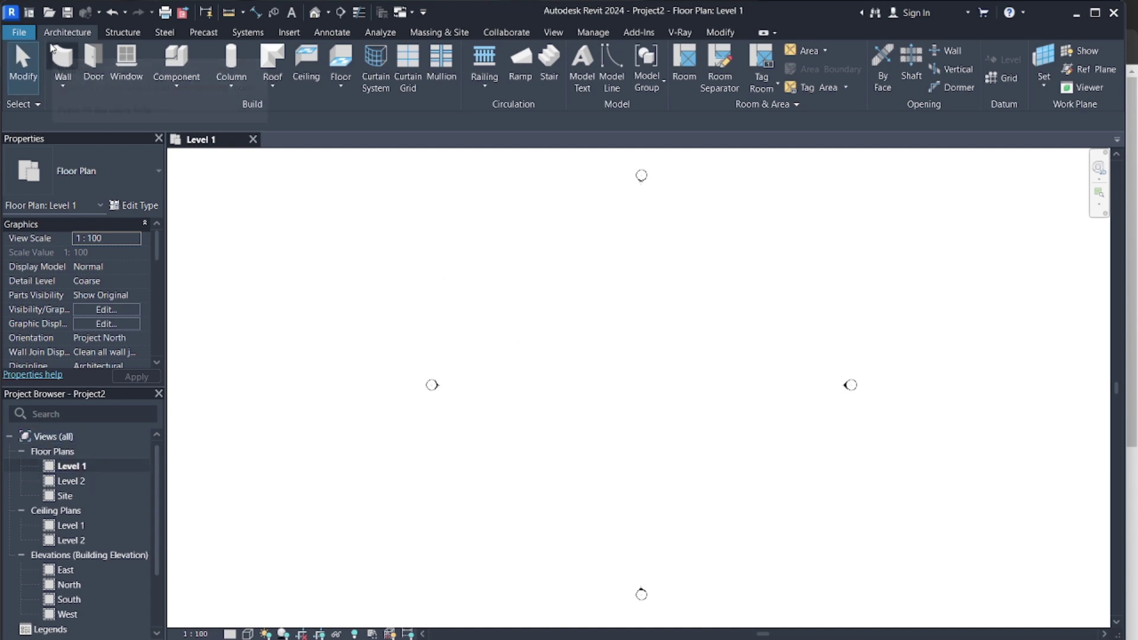
click(54, 50)
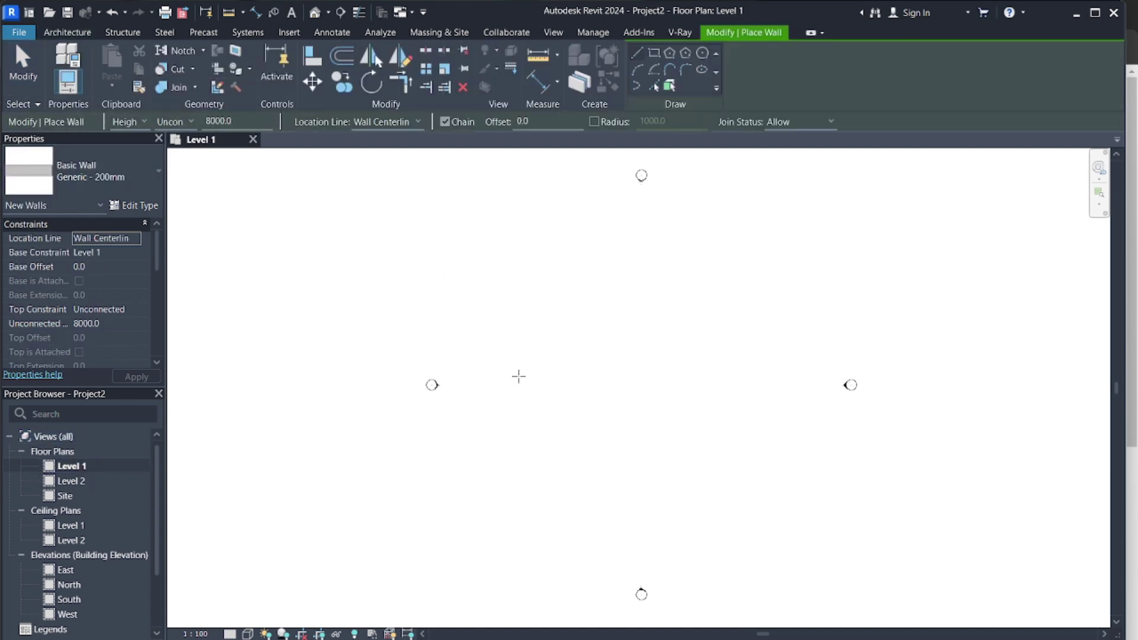
click(566, 379)
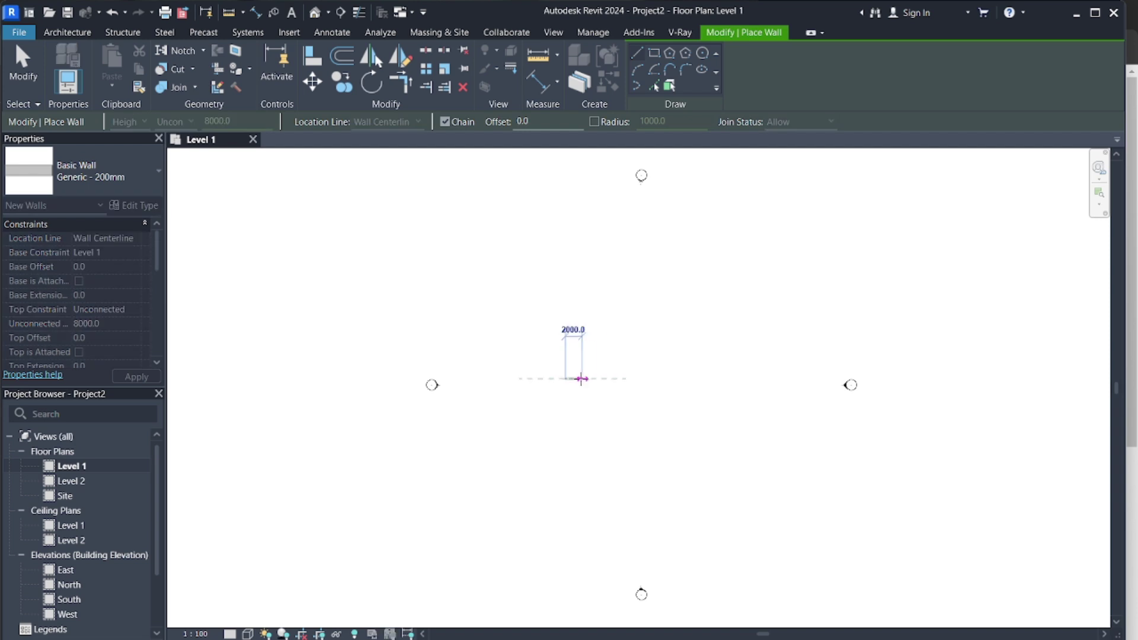
click(631, 378)
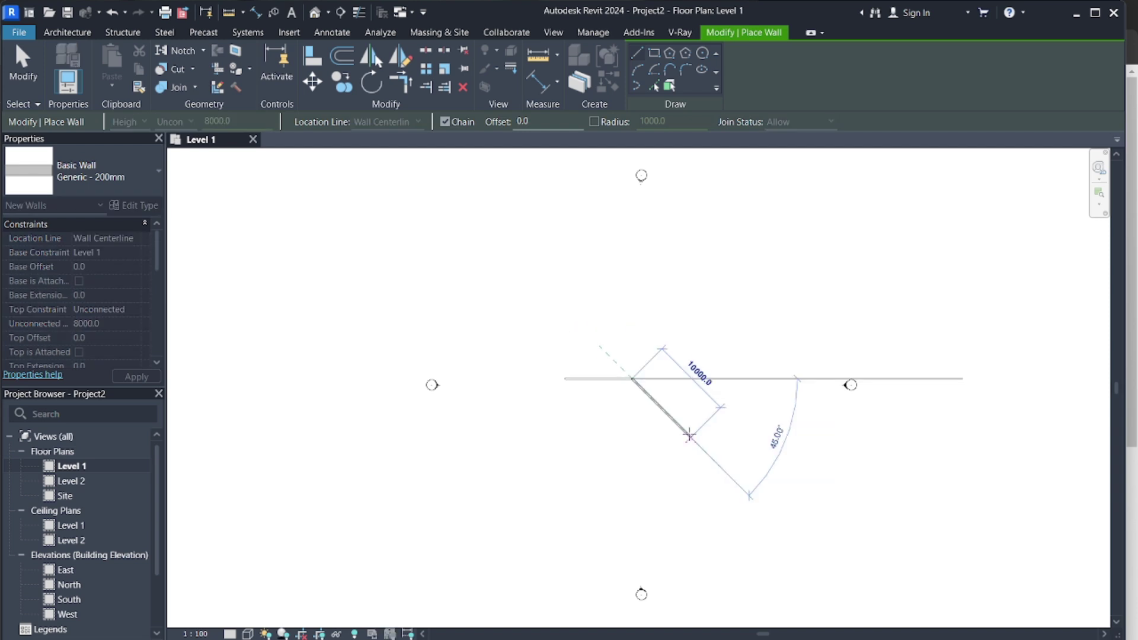
key(Escape)
key(Escape)
- Open the default 3D view and display the wall in a shaded visual style
click(315, 12)
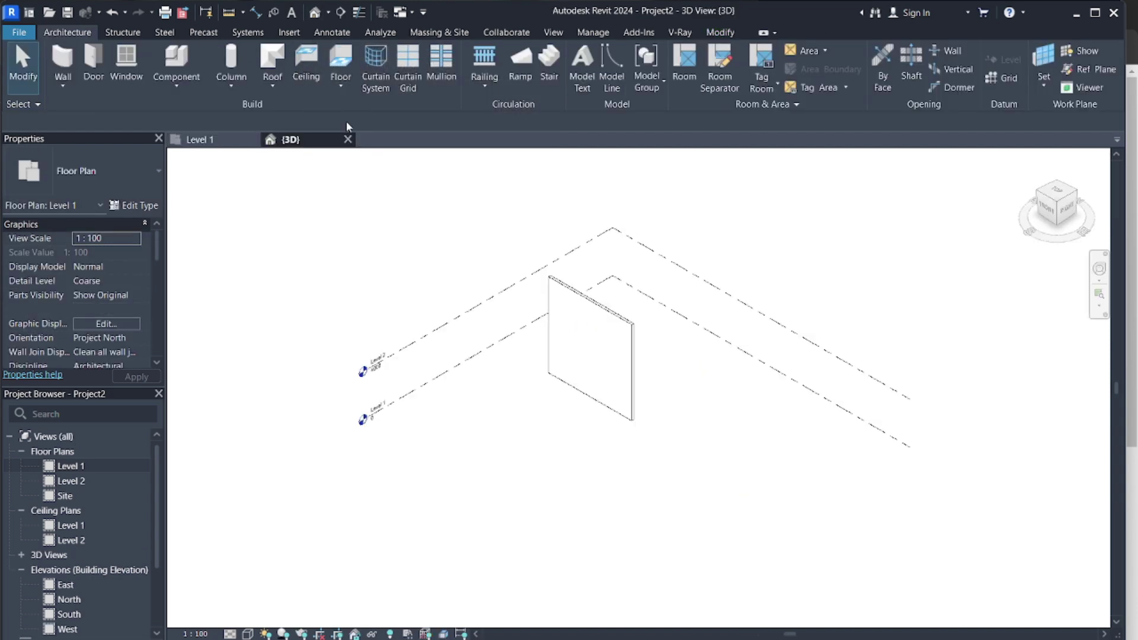
shift+middle_drag(530, 446, 608, 563)
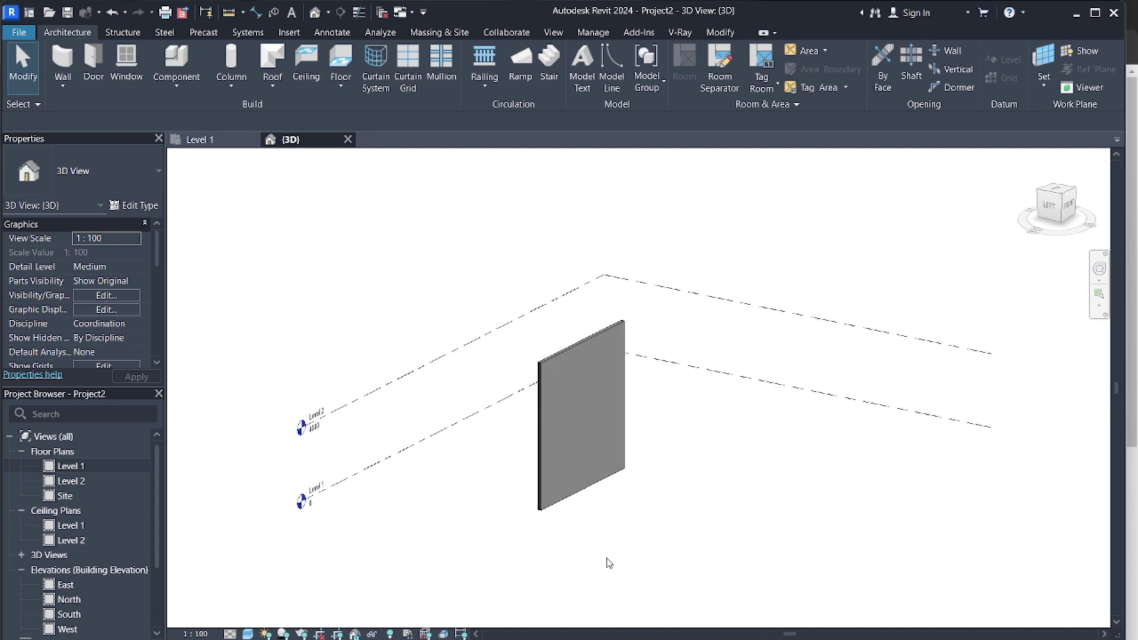
scroll(608, 561, up, 3)
scroll(527, 443, down, 4)
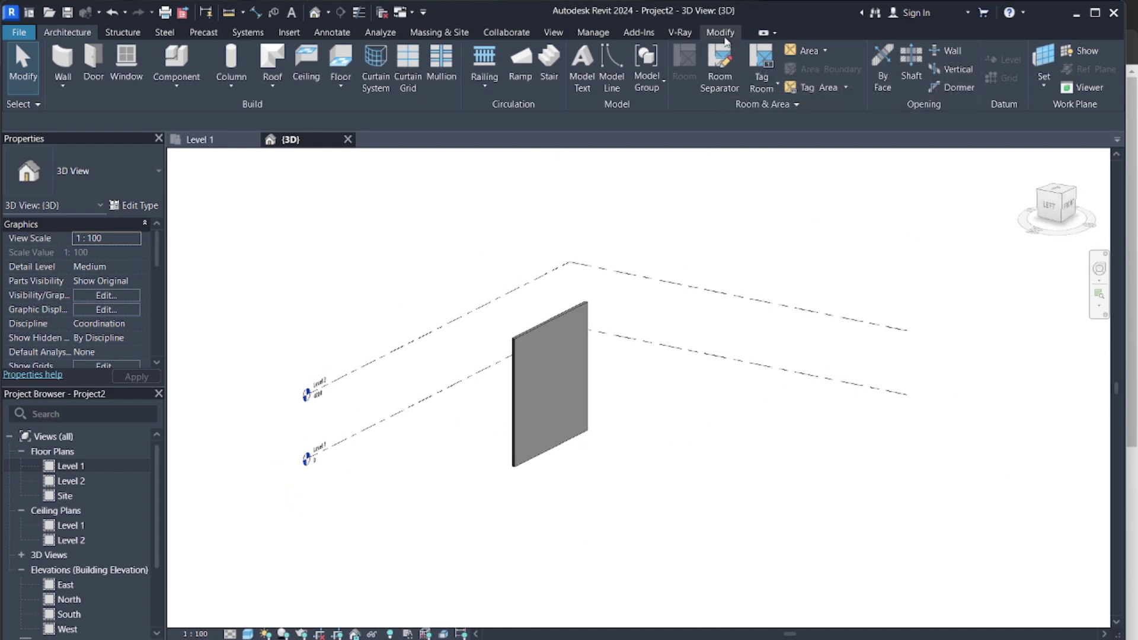
- Create a new project material named WALL and enable Use Render Appearance for its shading
click(593, 32)
click(59, 59)
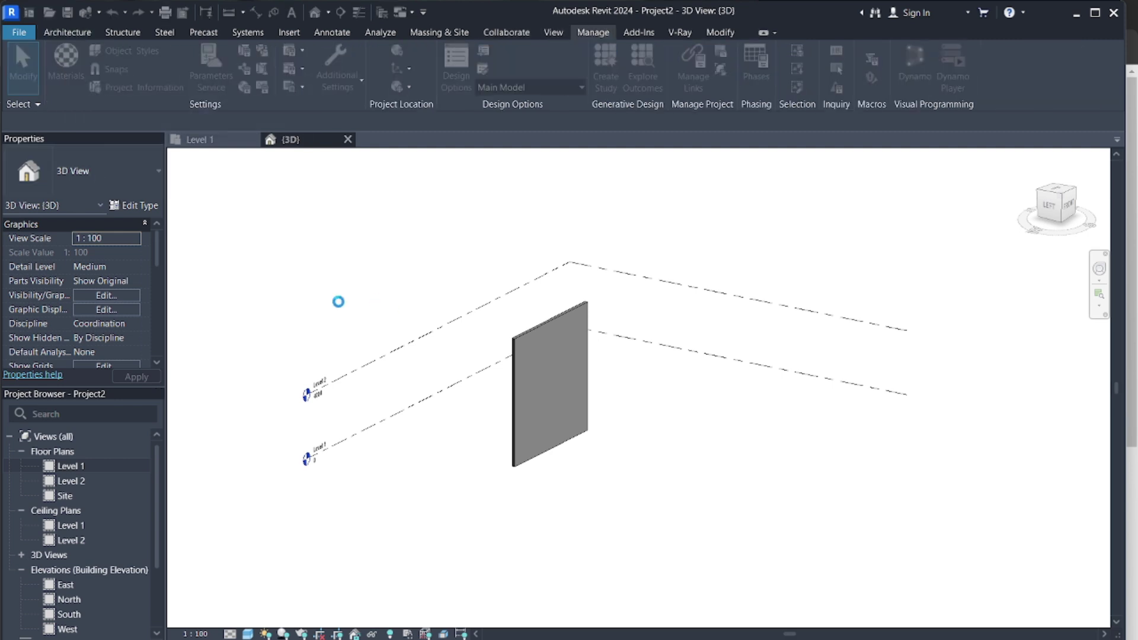
click(402, 494)
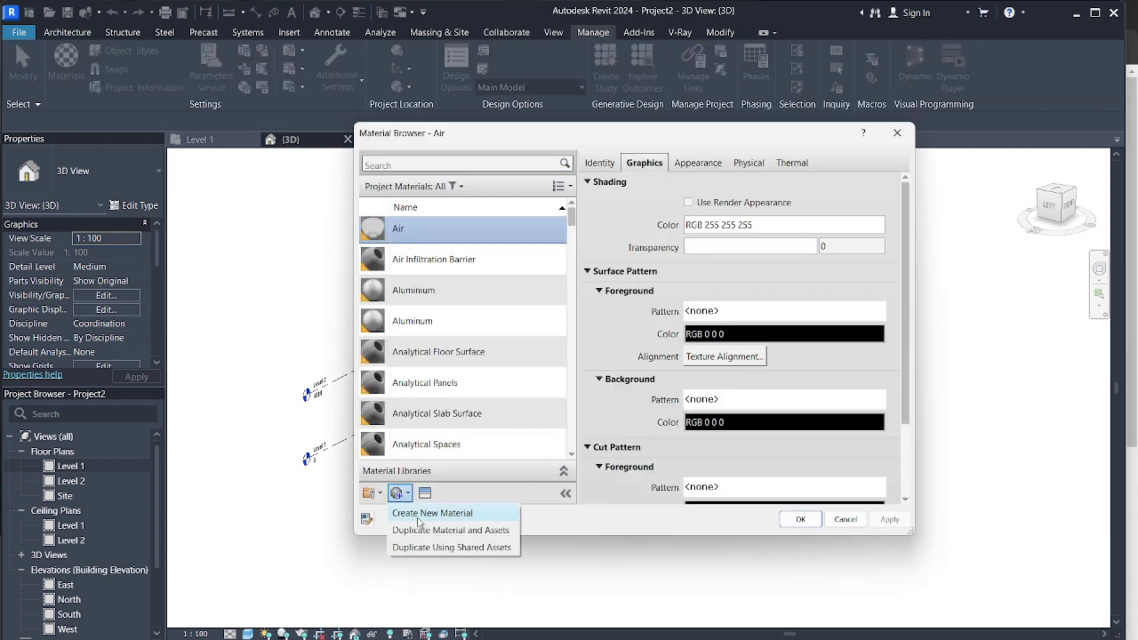
click(423, 513)
right_click(420, 320)
click(458, 378)
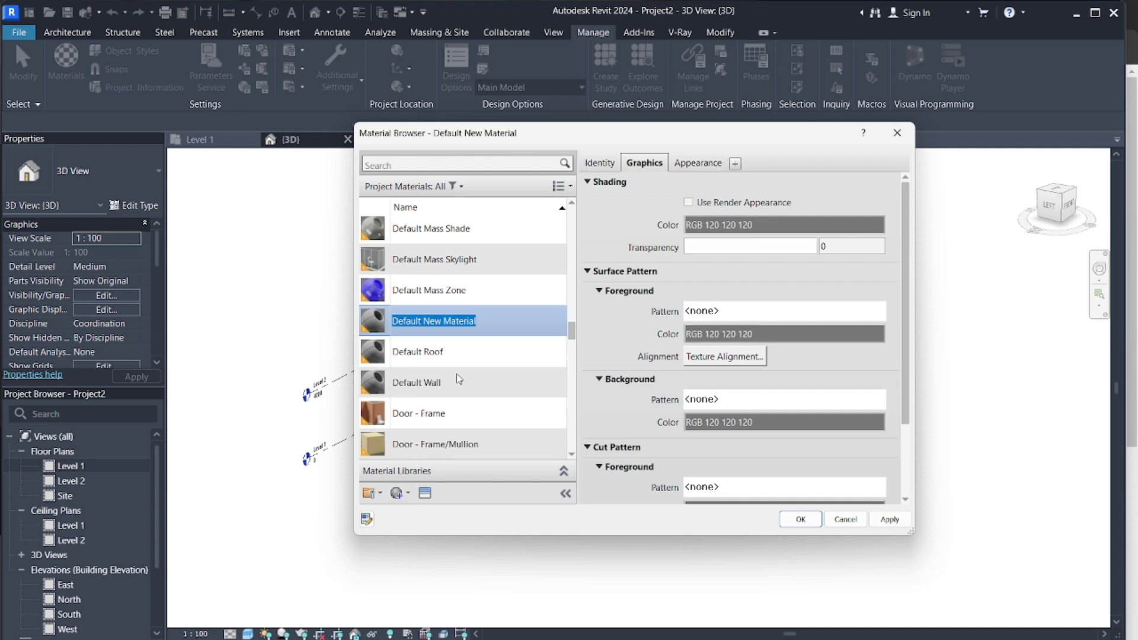
text(WALL)
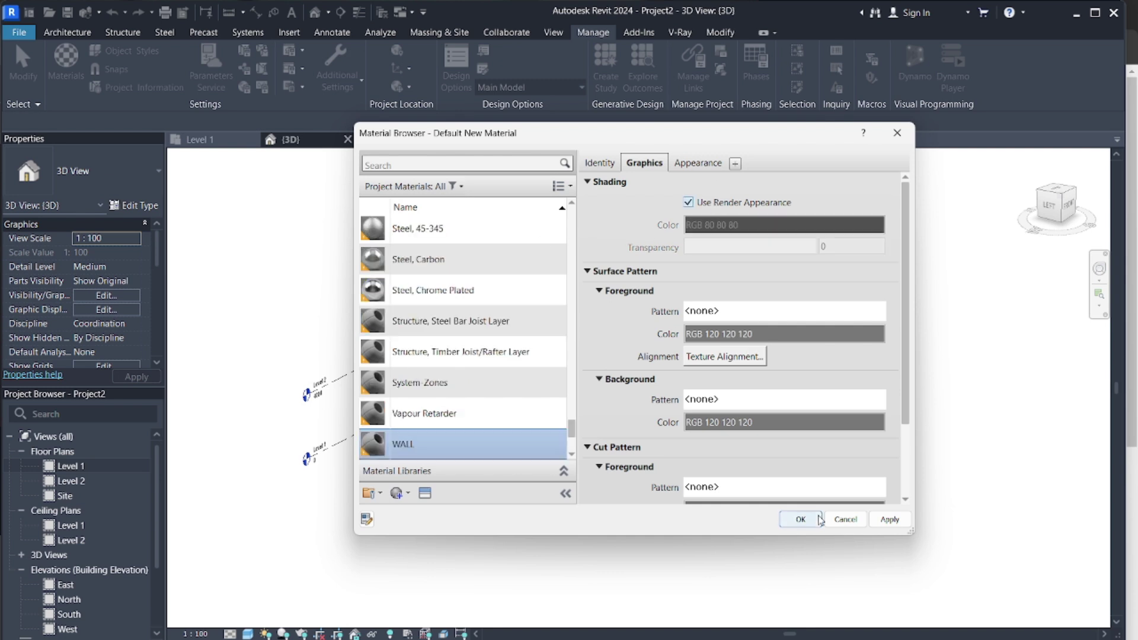
- Accept the WALL material's settings and close the material browser
click(800, 519)
scroll(573, 452, up, 2)
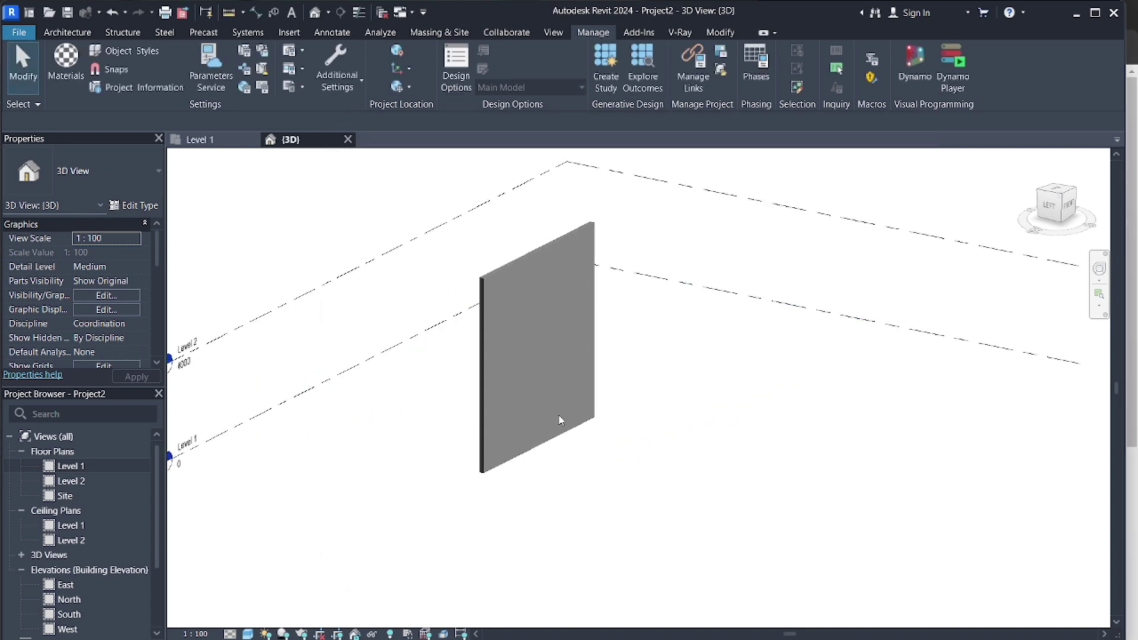
scroll(557, 417, down, 2)
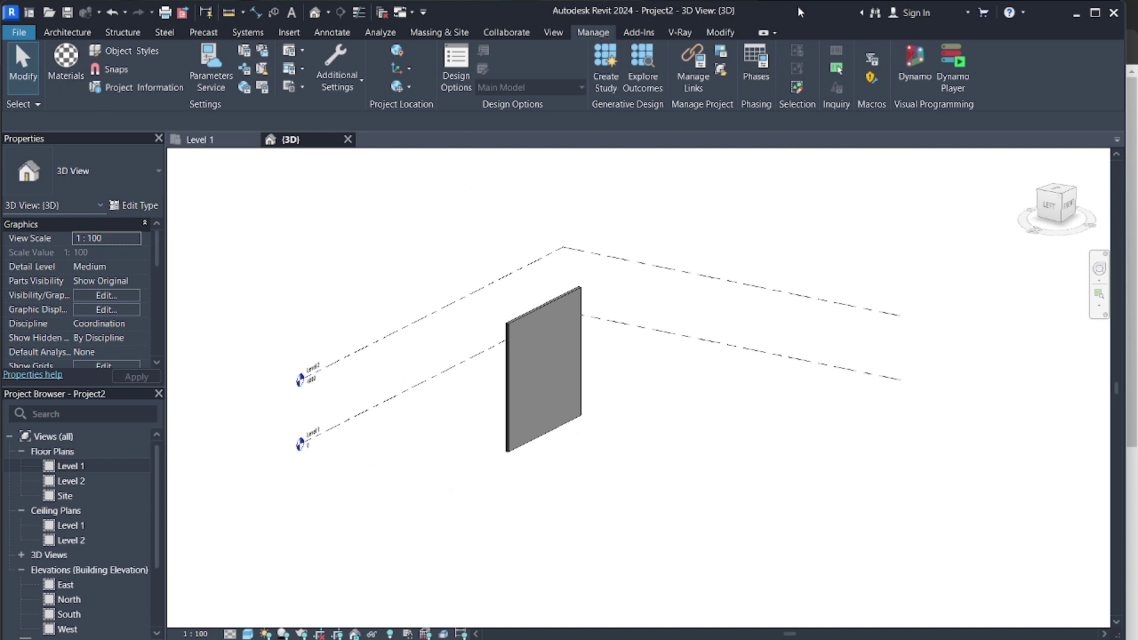
- Try to paint the wall's large front face with the WALL material
click(720, 32)
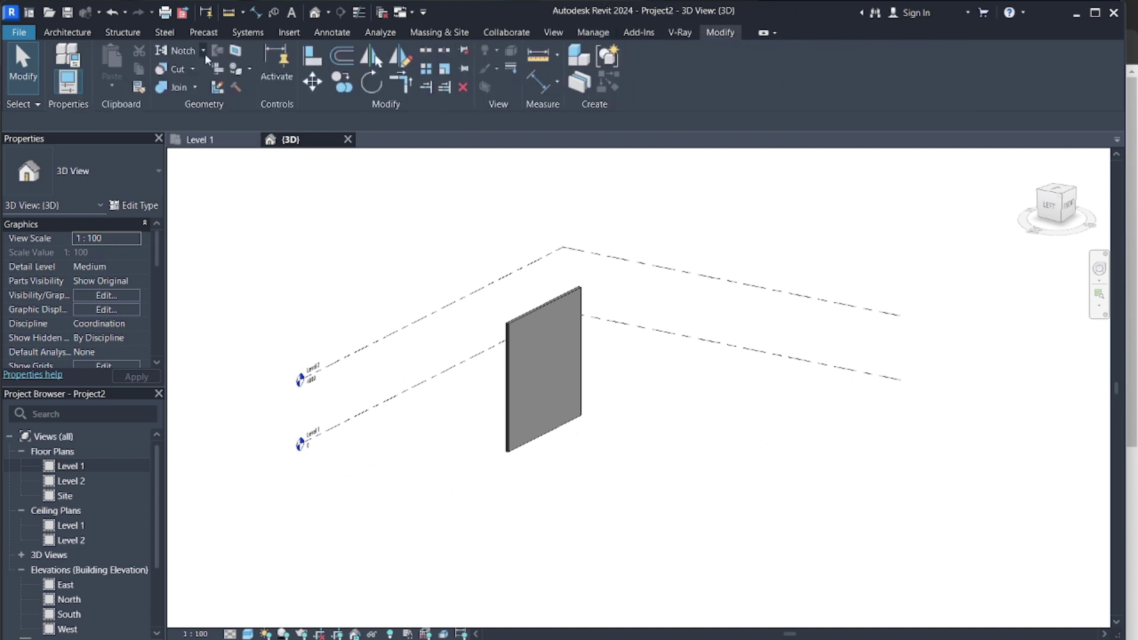
click(235, 69)
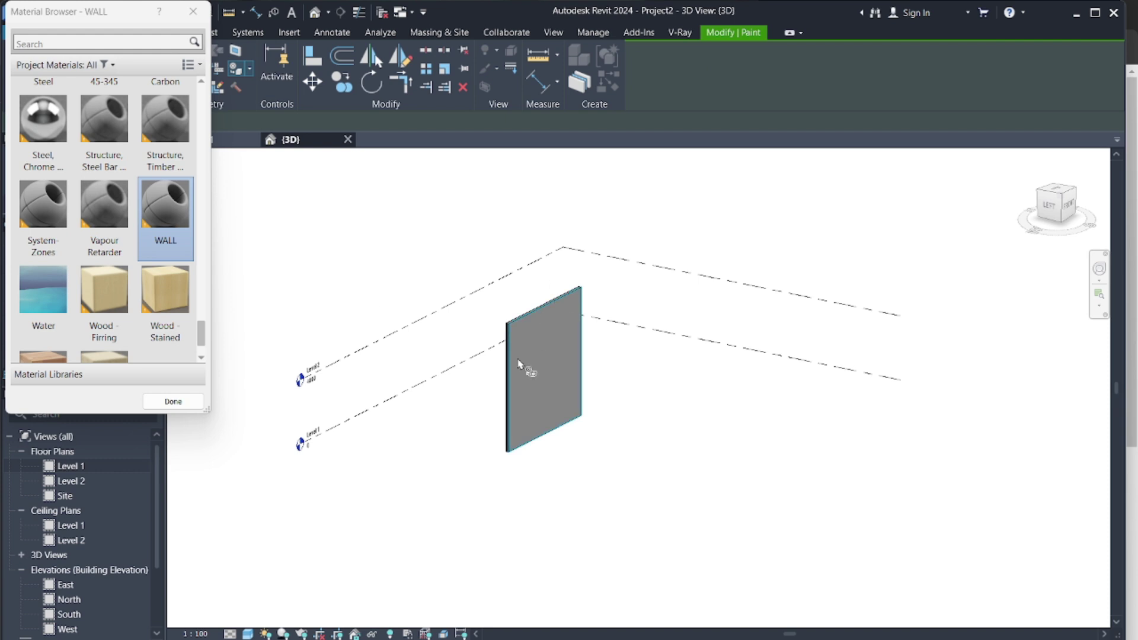
scroll(518, 363, up, 4)
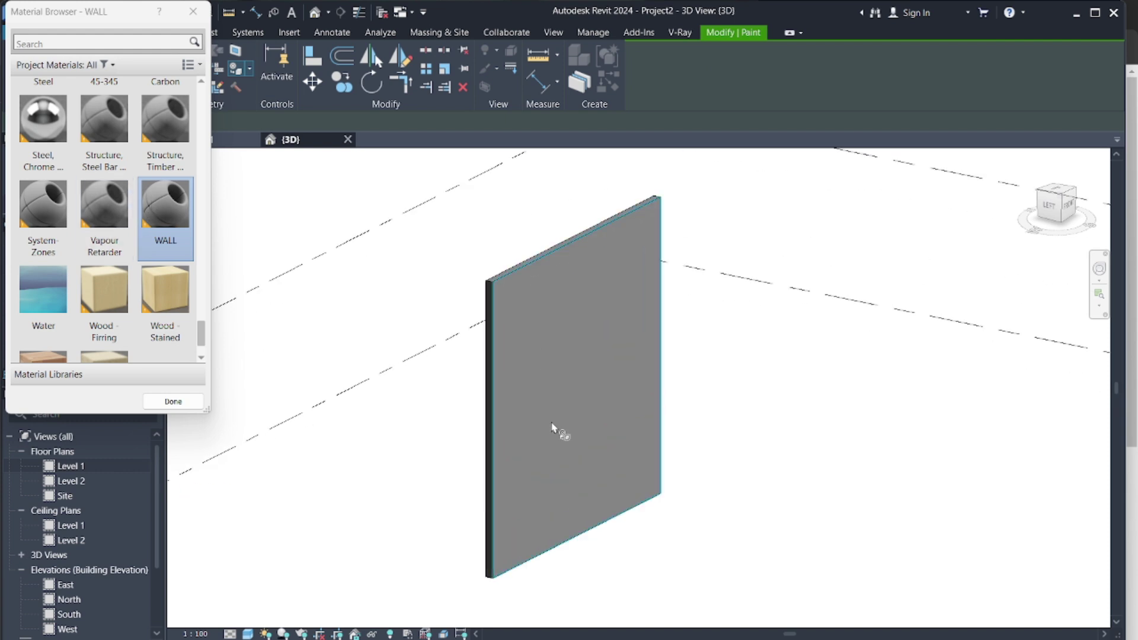
click(522, 350)
scroll(492, 278, up, 5)
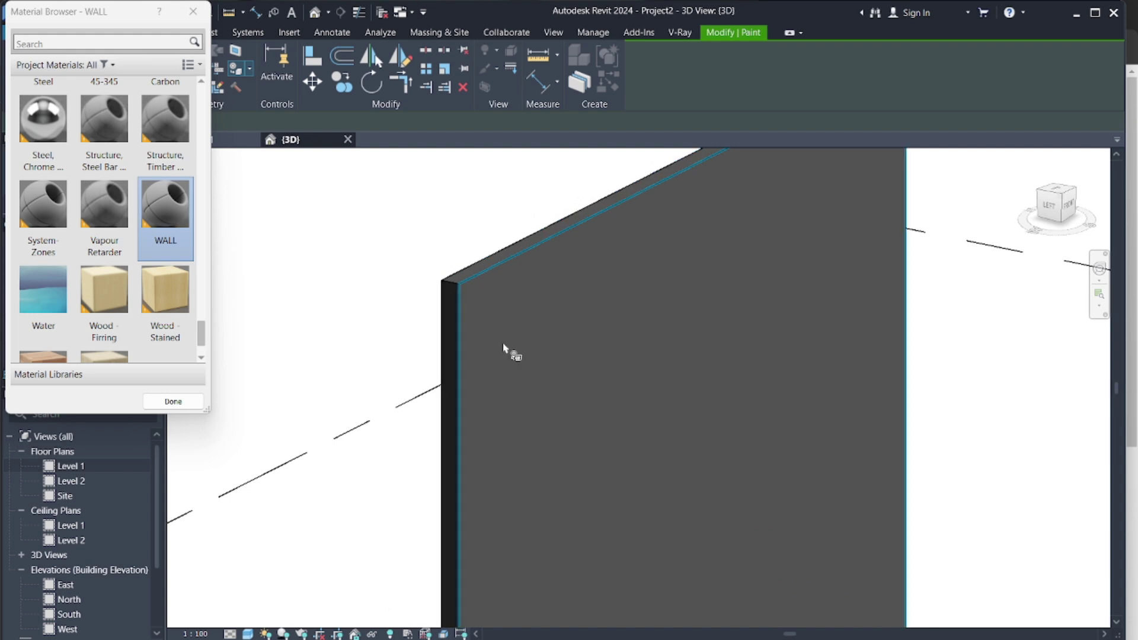
key(Escape)
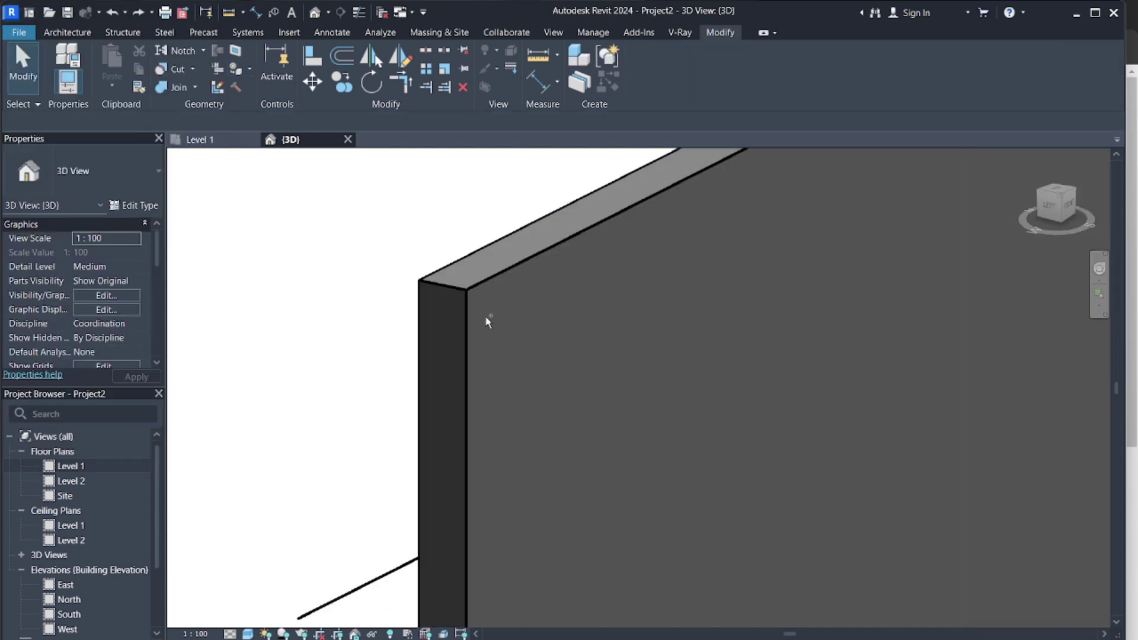
scroll(485, 317, down, 8)
scroll(540, 382, up, 2)
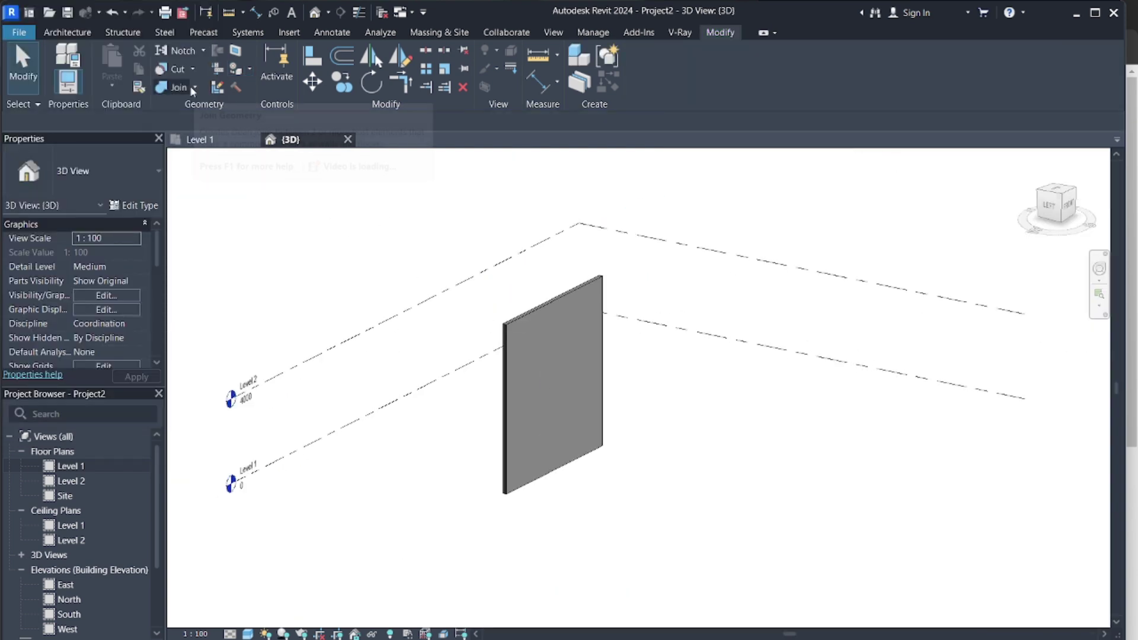
- Paint the wall's large front face with the WALL material and finish the Paint command
click(237, 70)
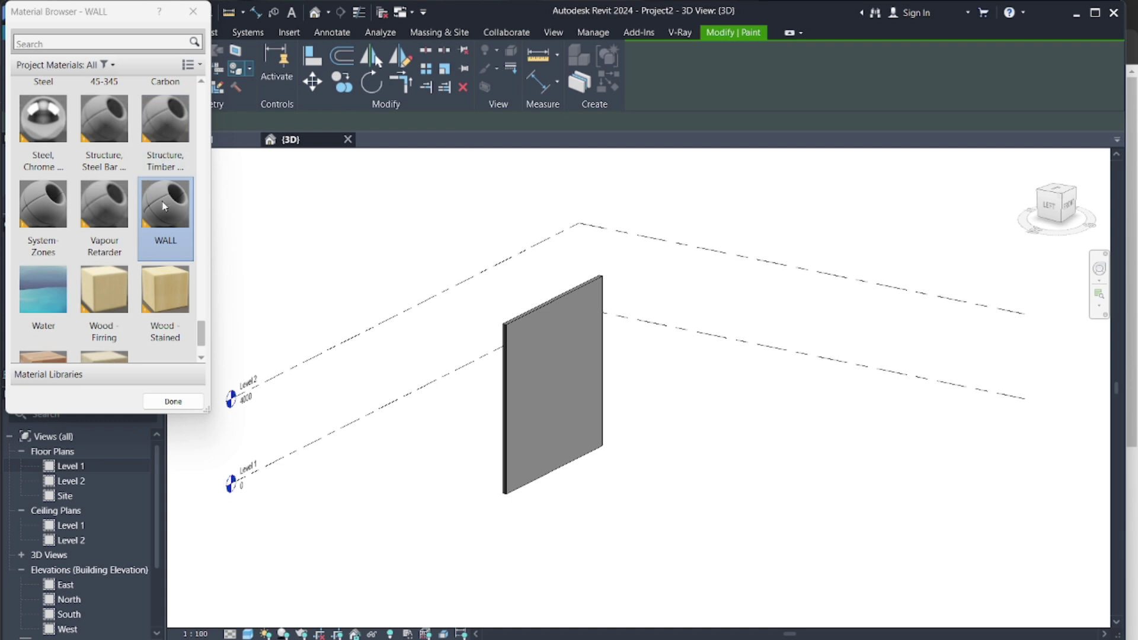
click(572, 419)
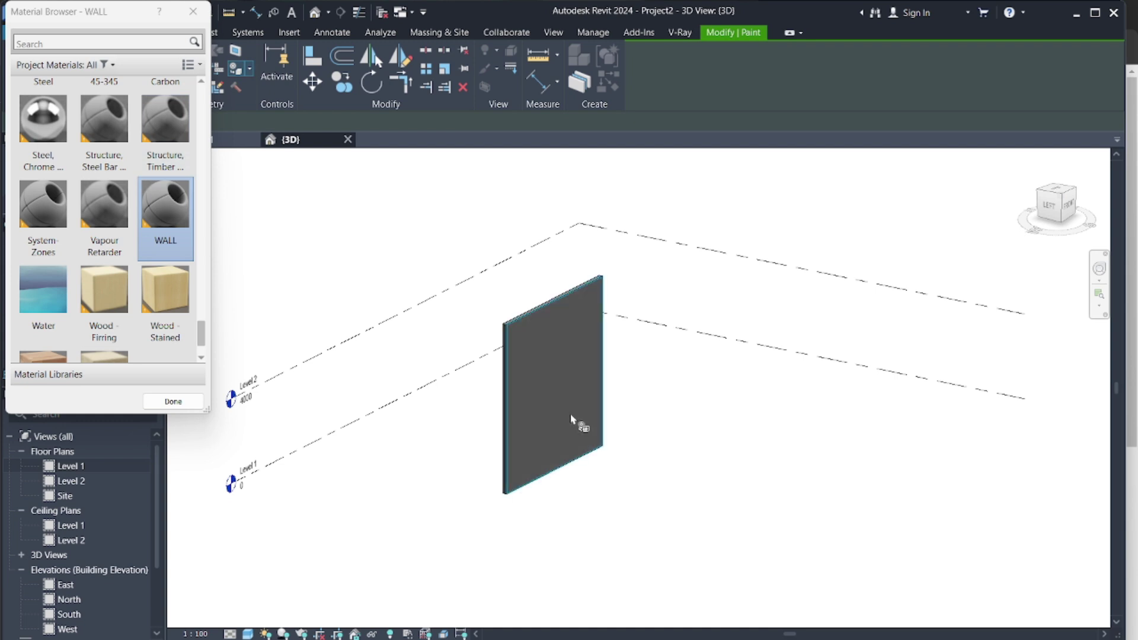
click(173, 401)
scroll(539, 432, up, 5)
scroll(541, 429, down, 3)
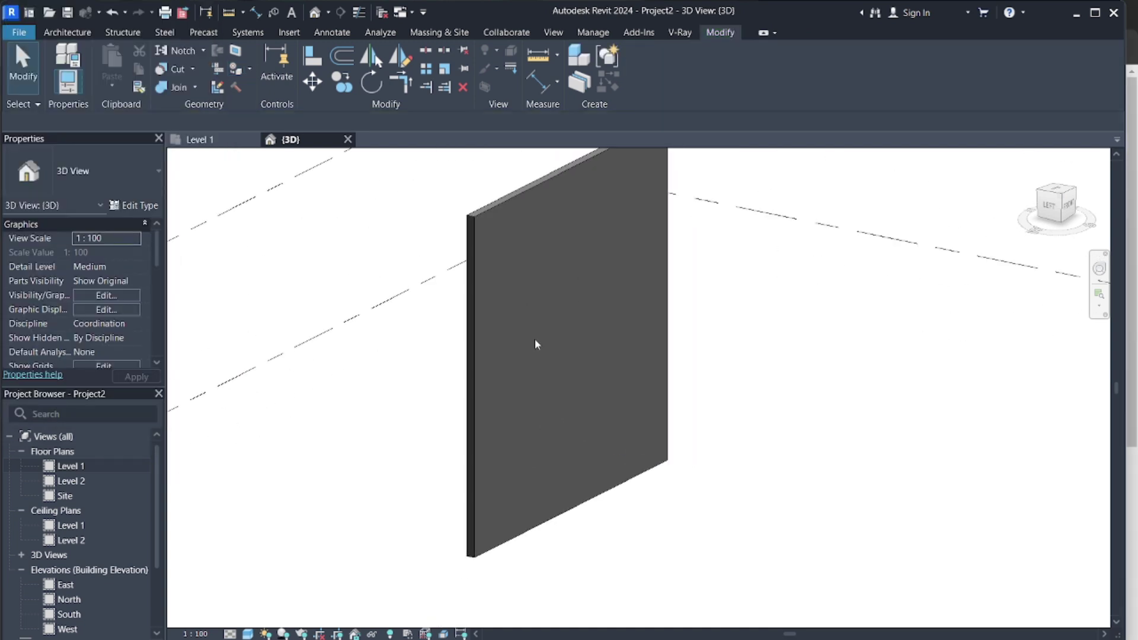
scroll(536, 344, down, 3)
scroll(554, 279, up, 2)
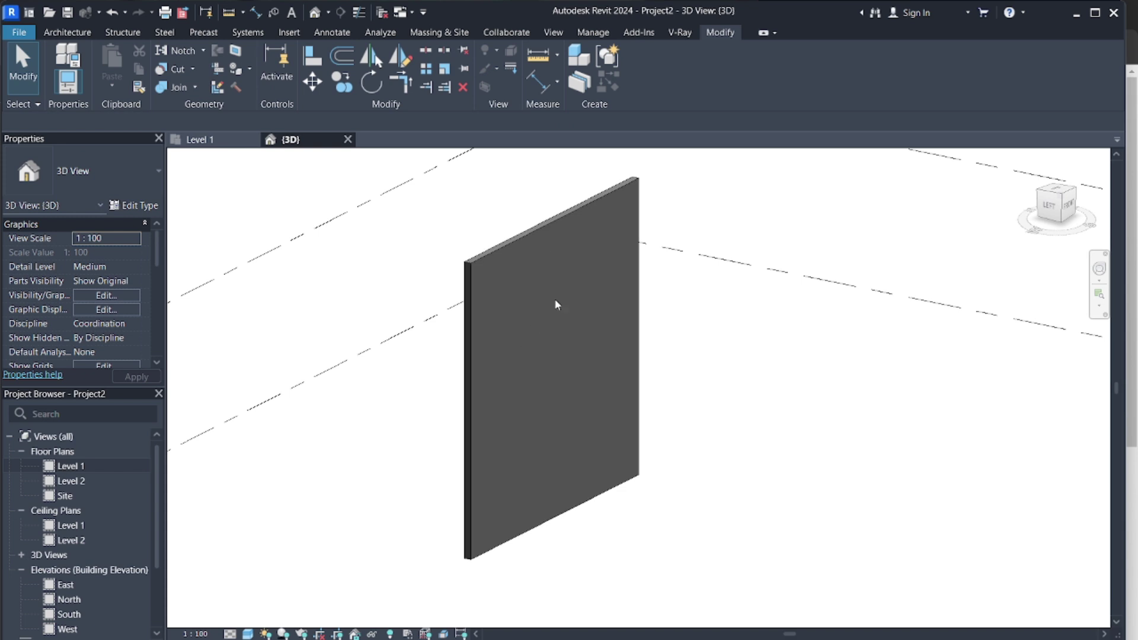
scroll(510, 346, down, 1)
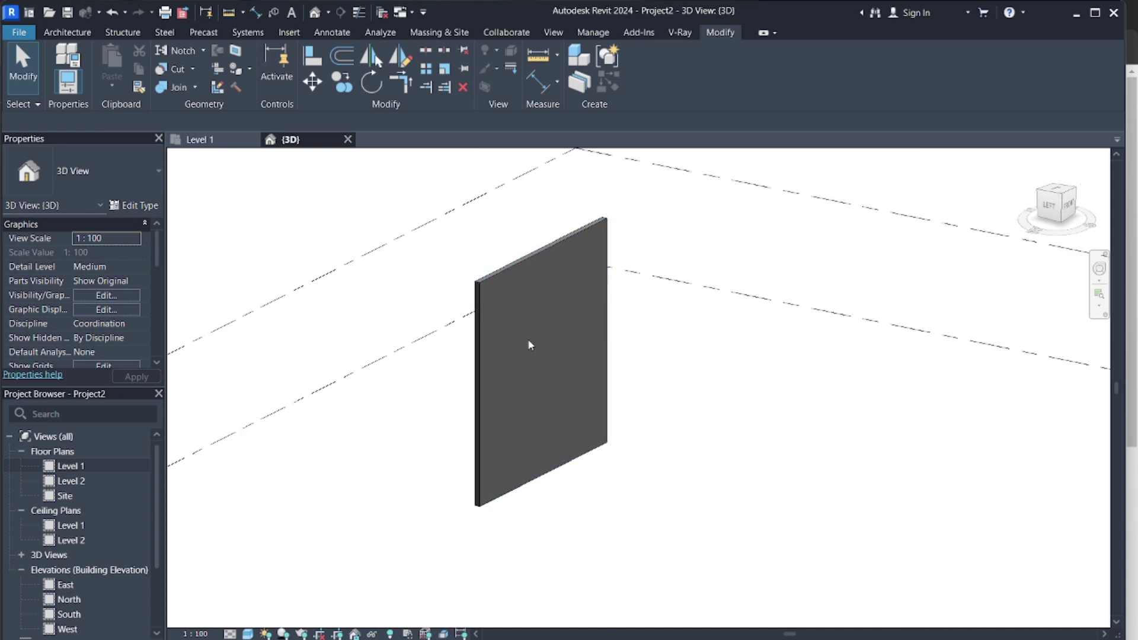
- Place a perspective camera in the Level 1 floor plan, standing below the wall's left end and aimed diagonally past it
click(681, 34)
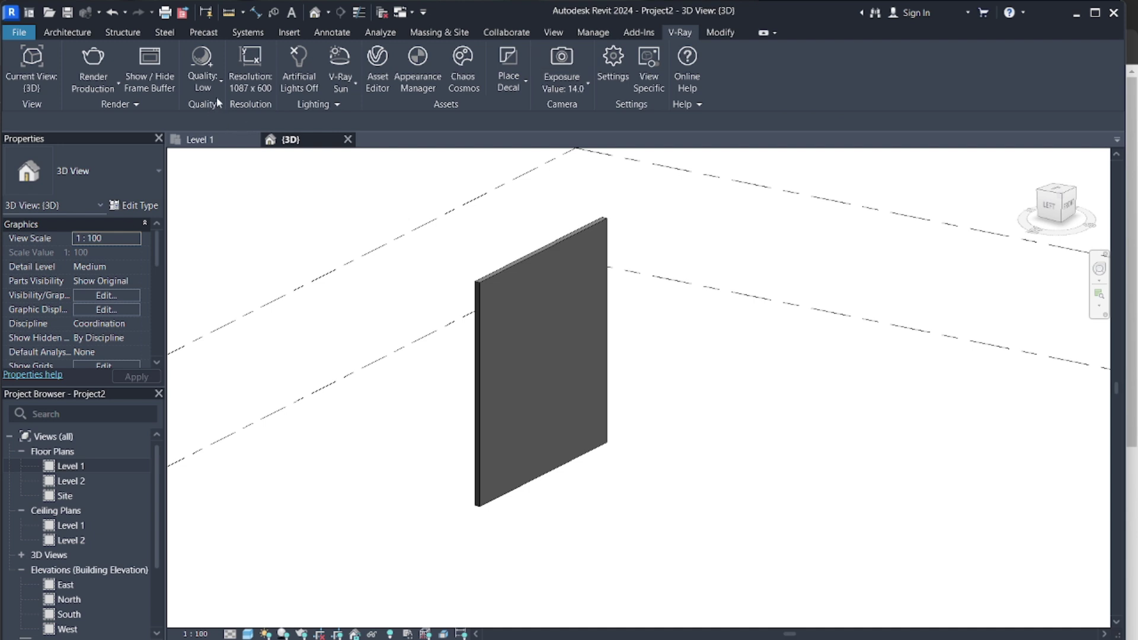
scroll(408, 270, down, 1)
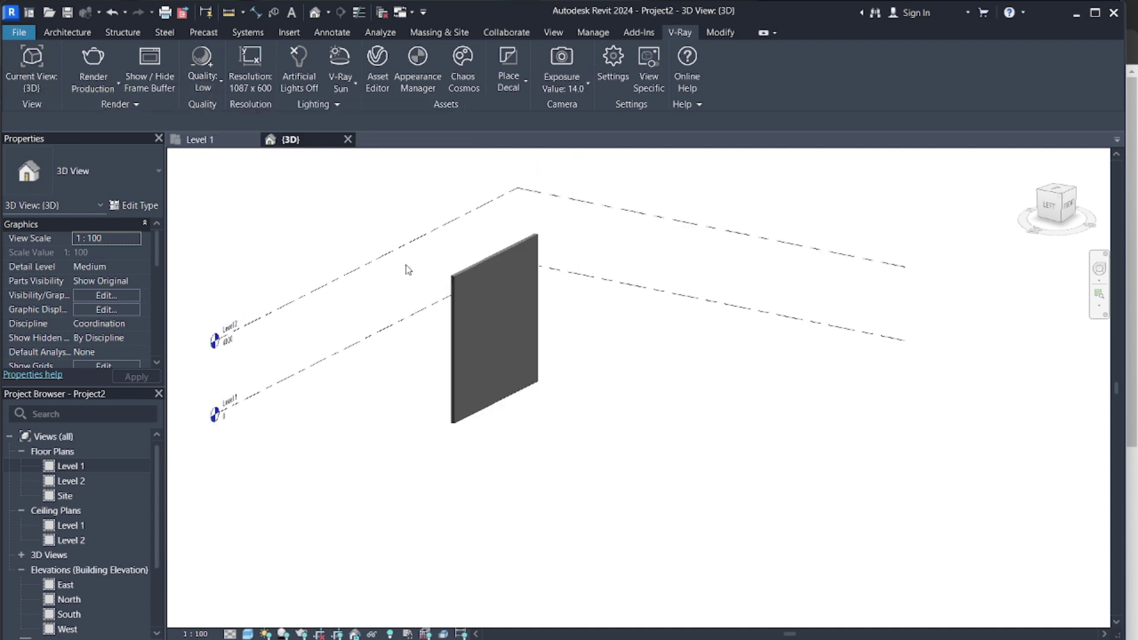
double_click(68, 466)
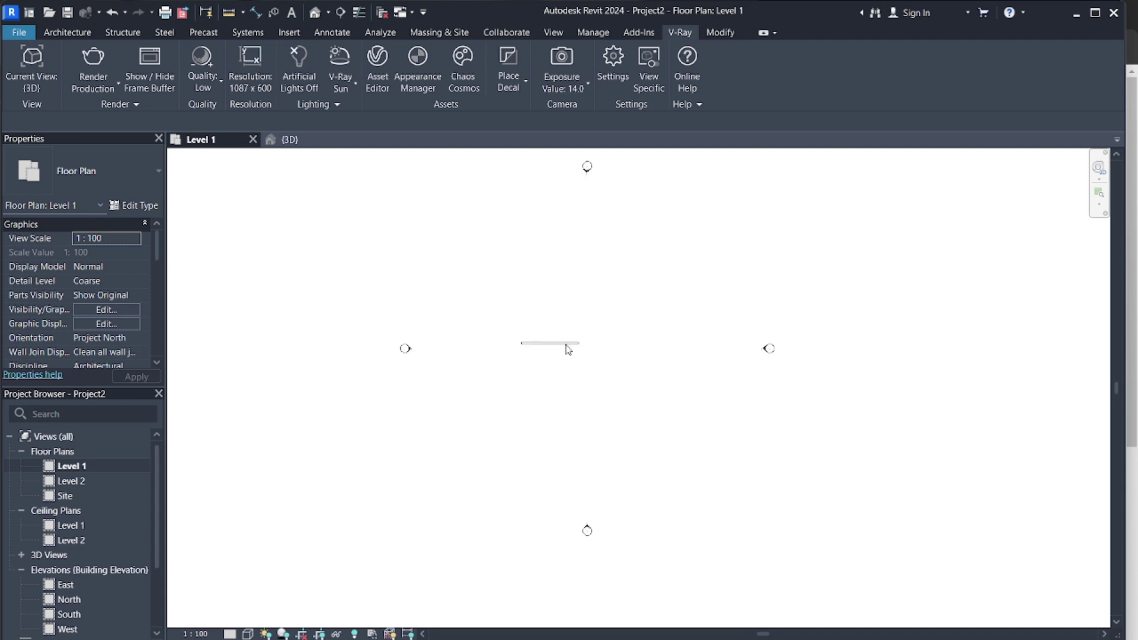
click(329, 12)
click(330, 49)
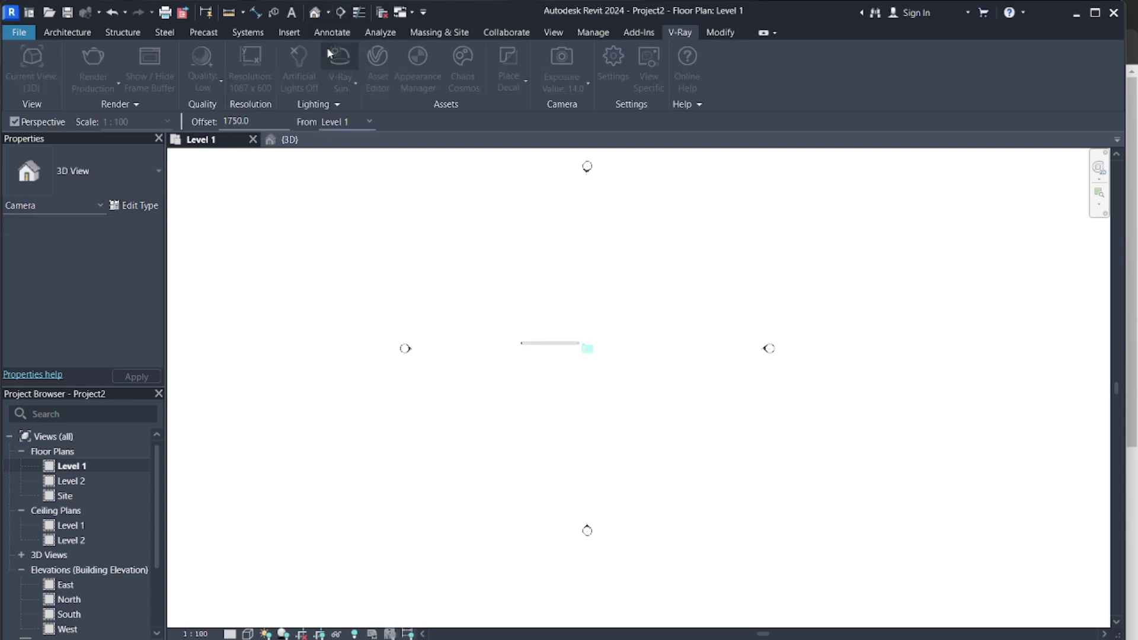
click(496, 391)
click(592, 299)
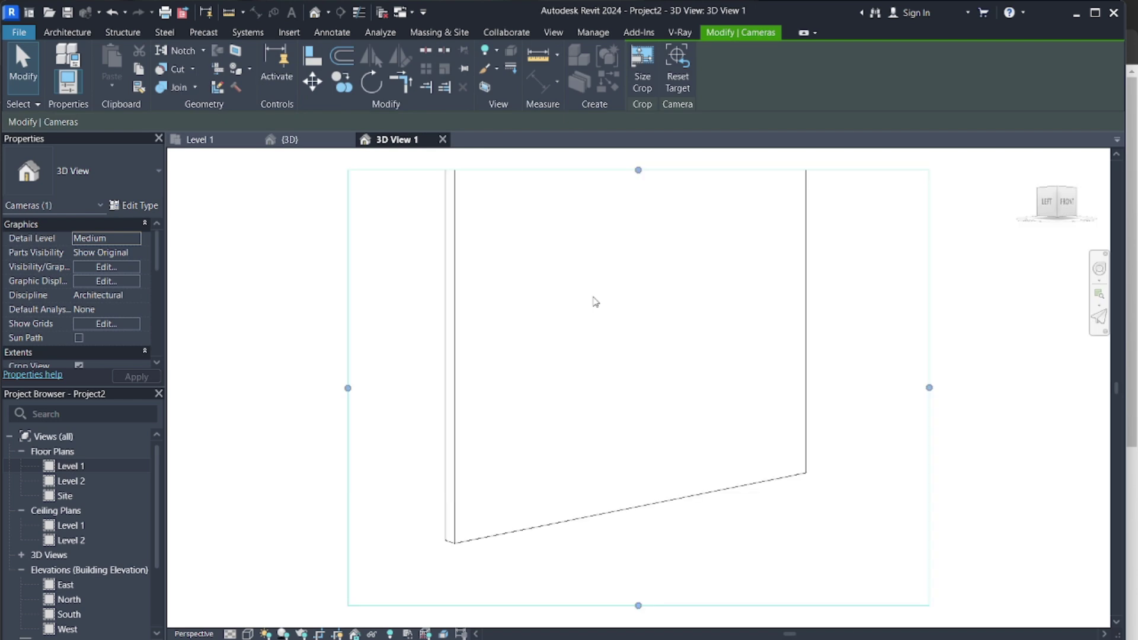
- Display the camera view in the Shaded style, extend its crop region upward, and orbit the camera slightly
key(s)
key(d)
scroll(553, 458, down, 1)
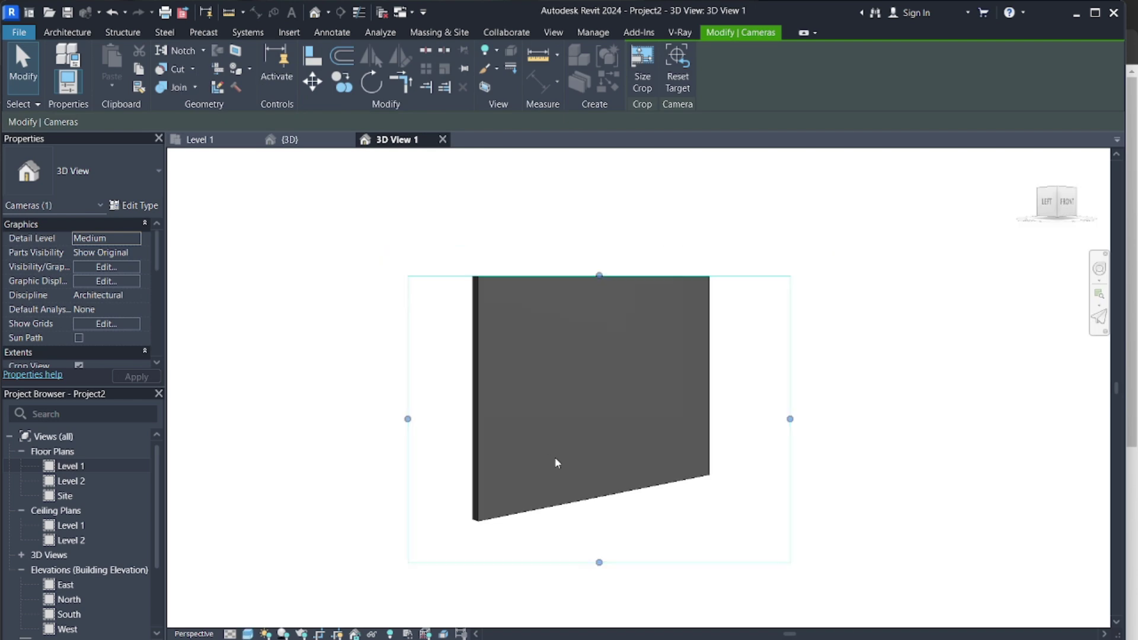
drag(602, 275, 605, 200)
mouse_move(581, 449)
shift+middle_down()
mouse_move(601, 449)
mouse_move(589, 436)
shift+middle_up()
click(589, 435)
scroll(600, 392, up, 1)
scroll(599, 392, down, 1)
- Tighten all four sides of the camera view's crop region around the wall
click(612, 562)
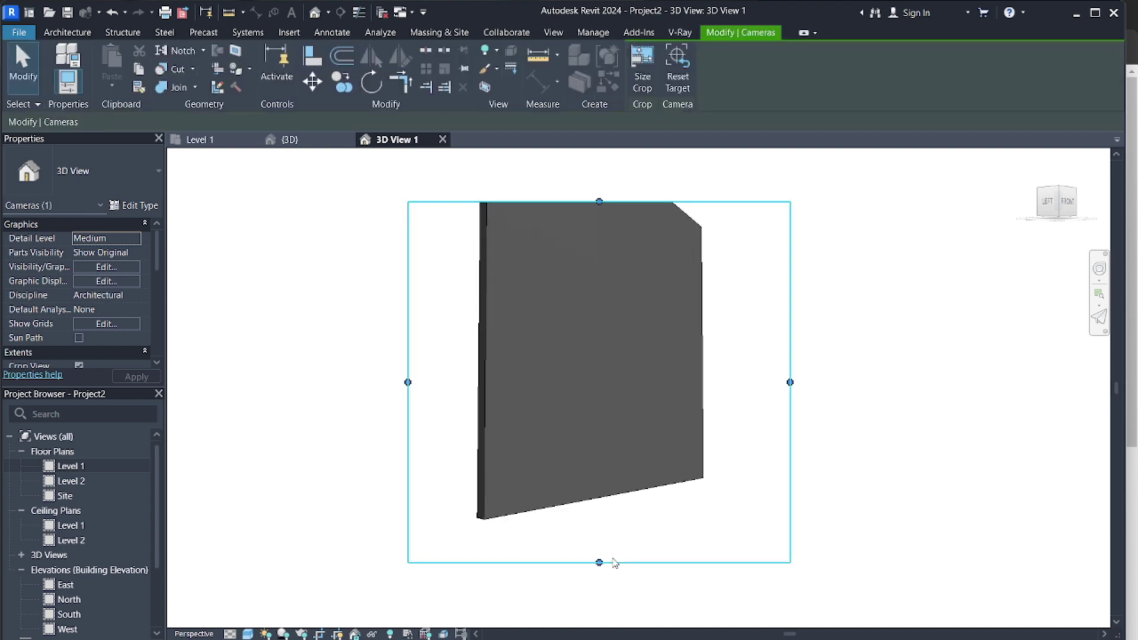
drag(599, 562, 599, 526)
drag(406, 364, 425, 364)
drag(790, 365, 760, 365)
drag(592, 202, 593, 217)
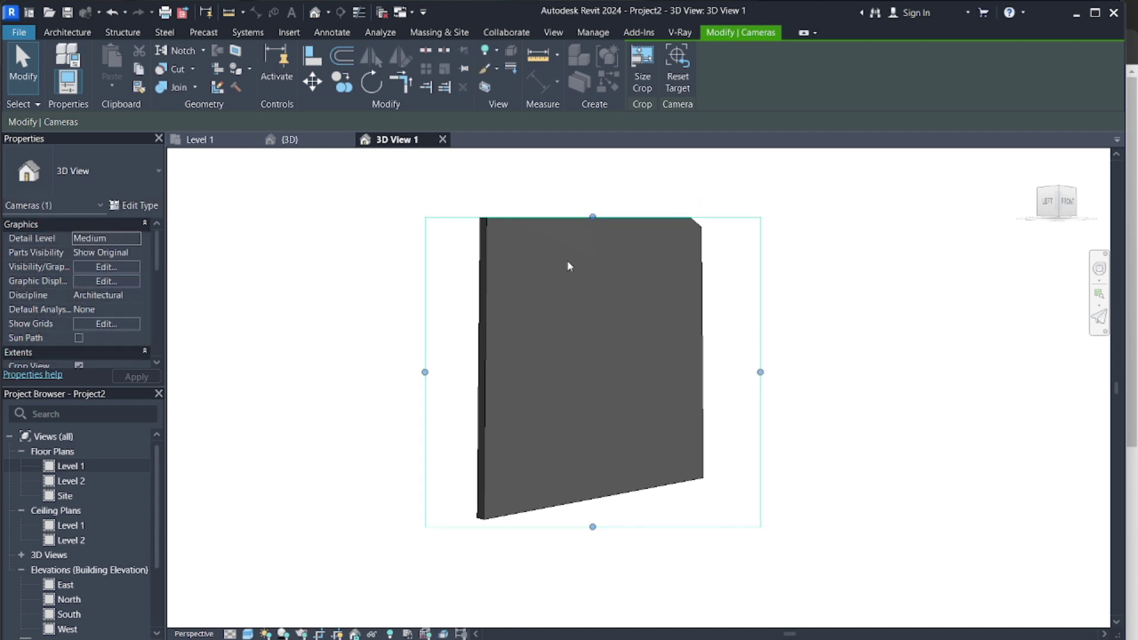
drag(425, 371, 458, 371)
drag(760, 372, 736, 372)
click(809, 429)
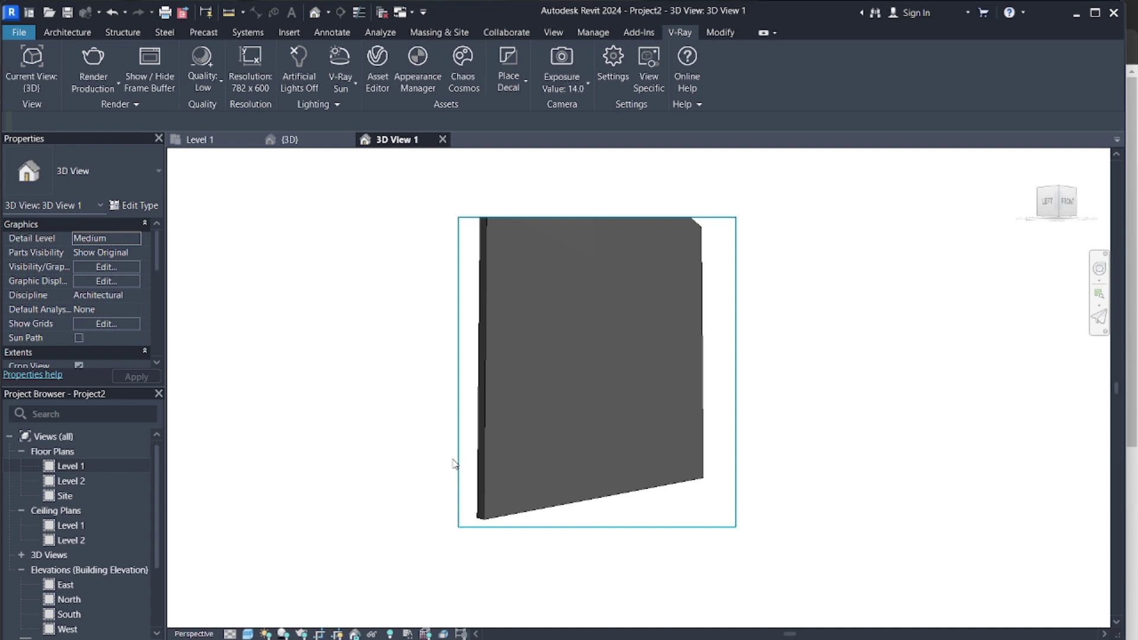
- Set 3D View 1 as the current V-Ray render view
click(6, 71)
click(42, 154)
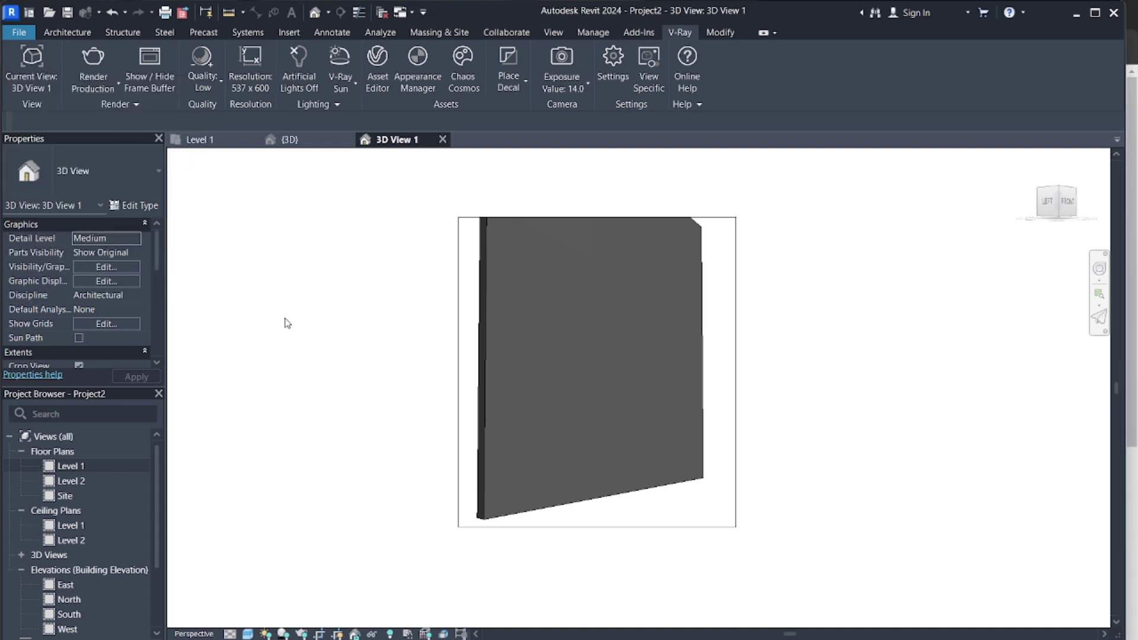
click(486, 325)
click(338, 393)
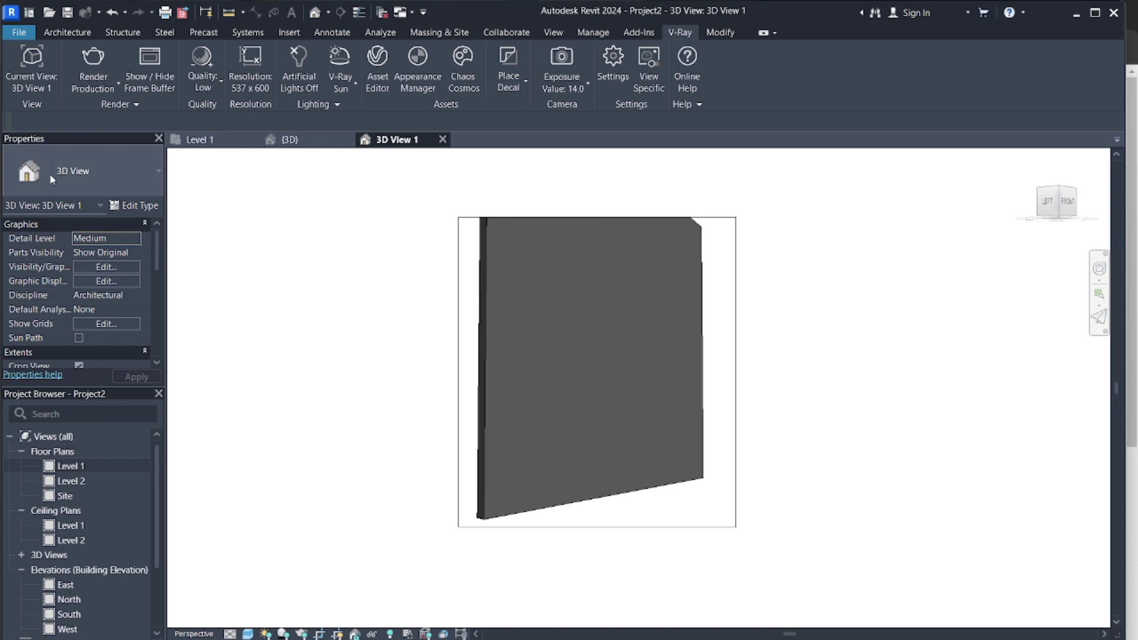
click(48, 87)
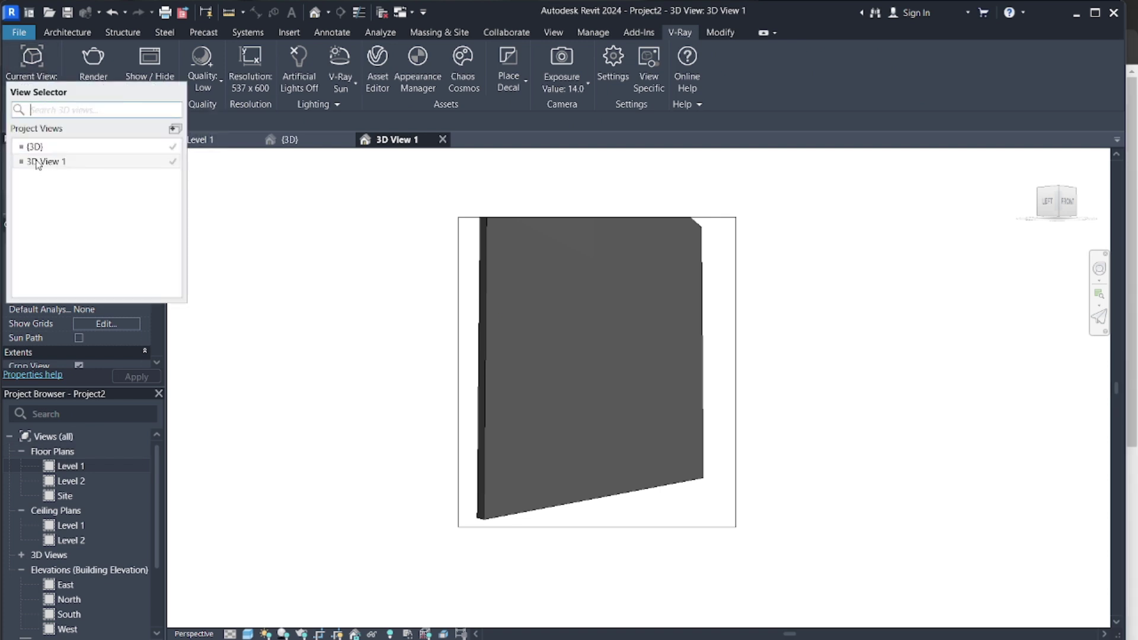
click(86, 162)
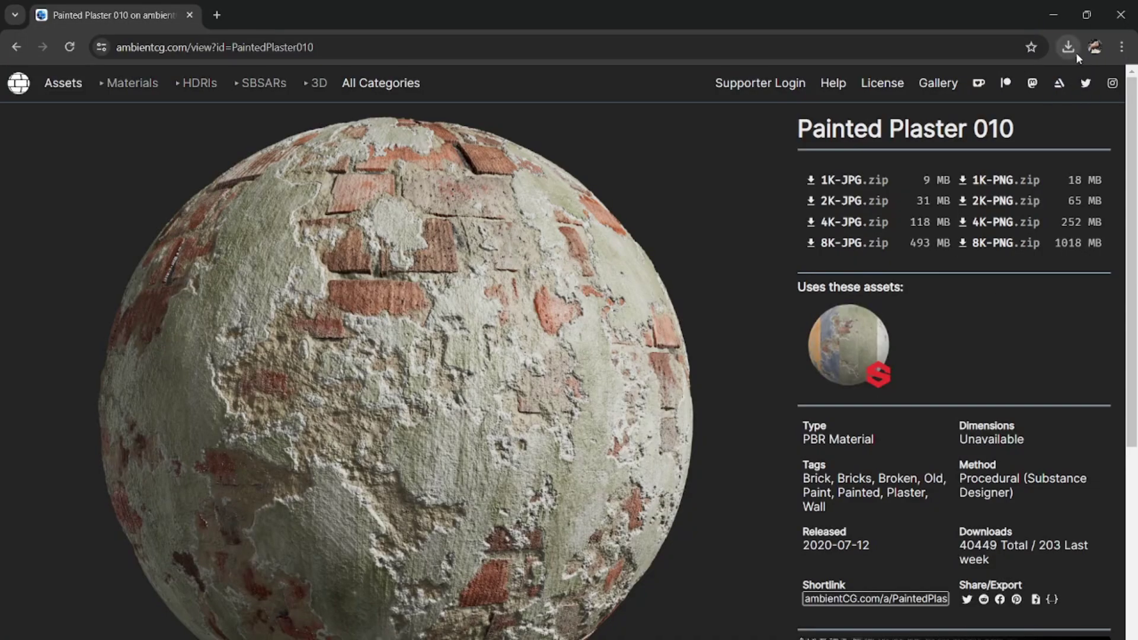
- Switch to the browser, locate the downloaded PaintedPlaster010_4K-JPG.zip in File Explorer, and extract it to the PaintedPlaster010_4K-JPG folder in Downloads
click(1068, 48)
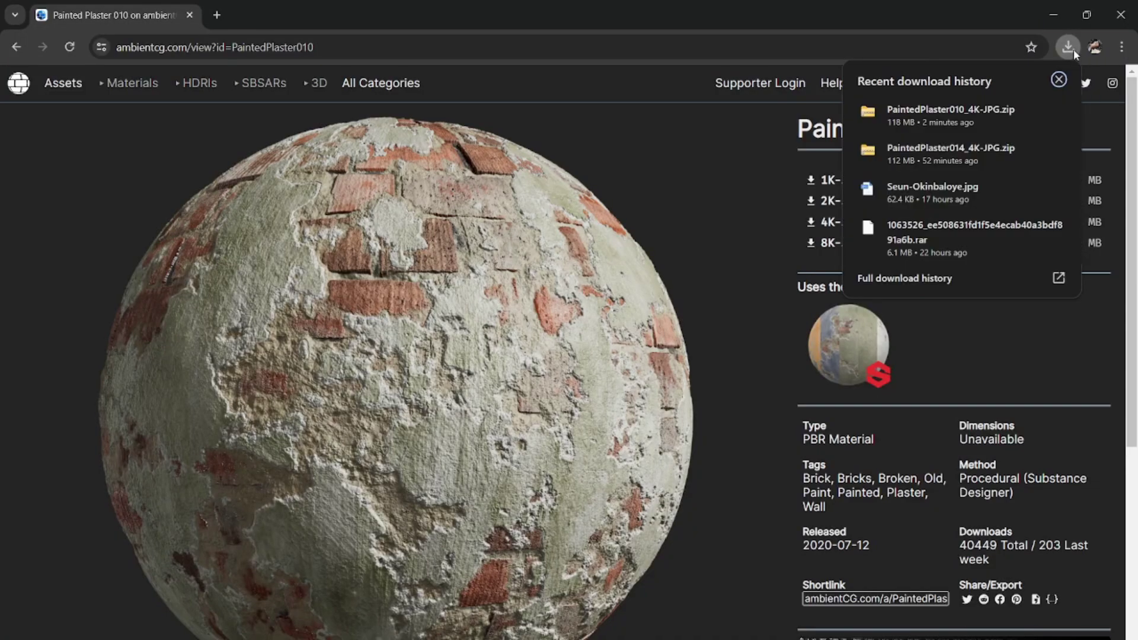
click(1036, 113)
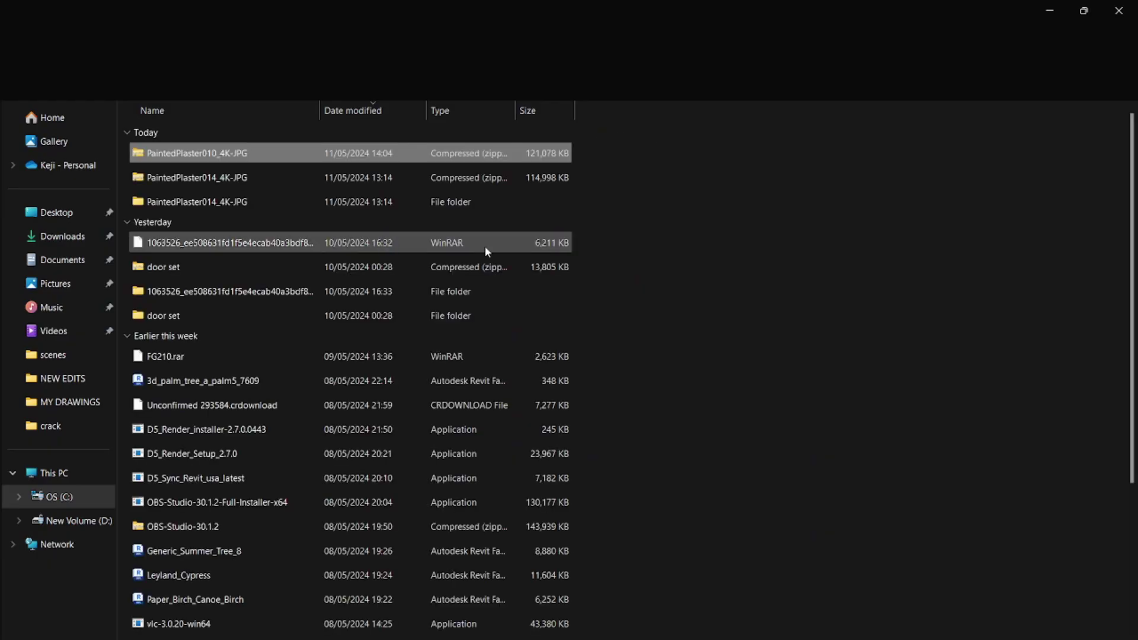
right_click(184, 159)
mouse_move(266, 492)
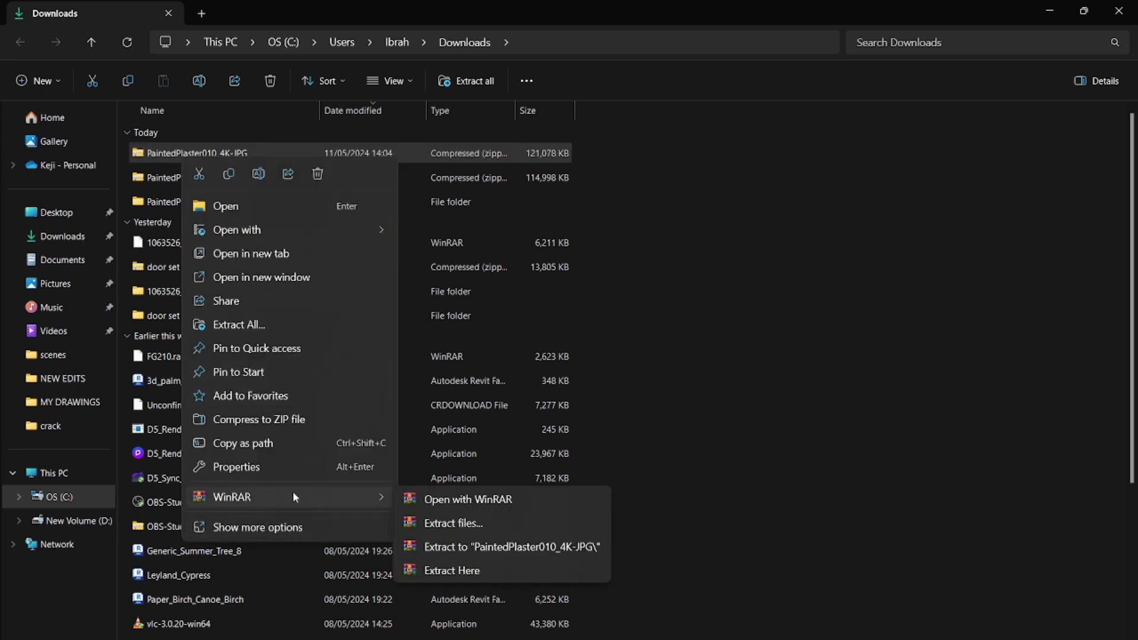
click(451, 515)
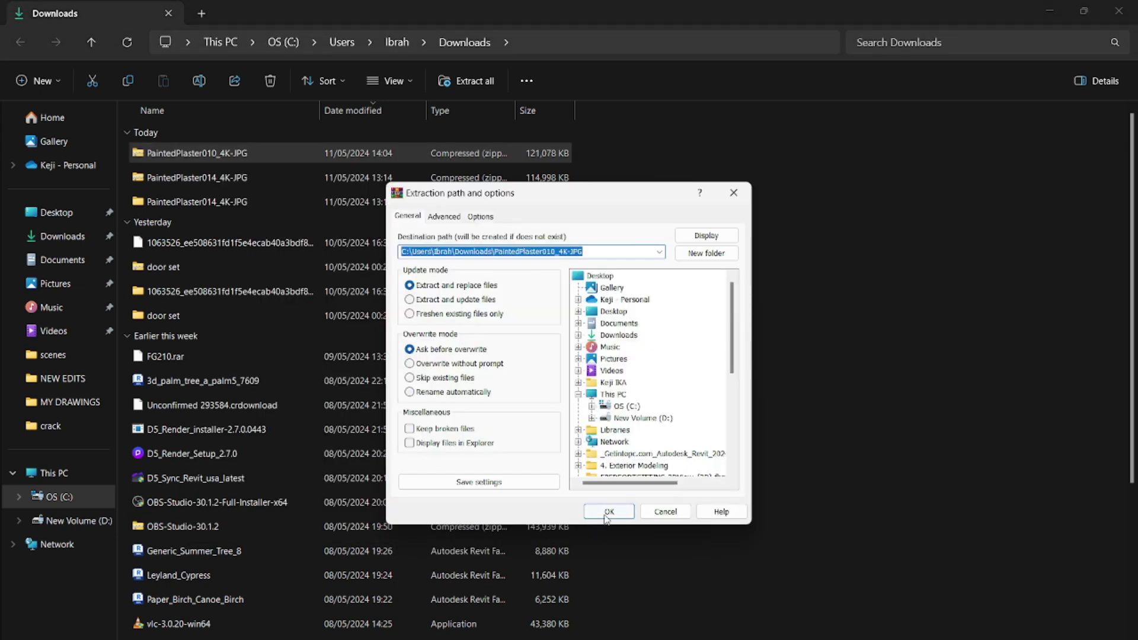
click(608, 512)
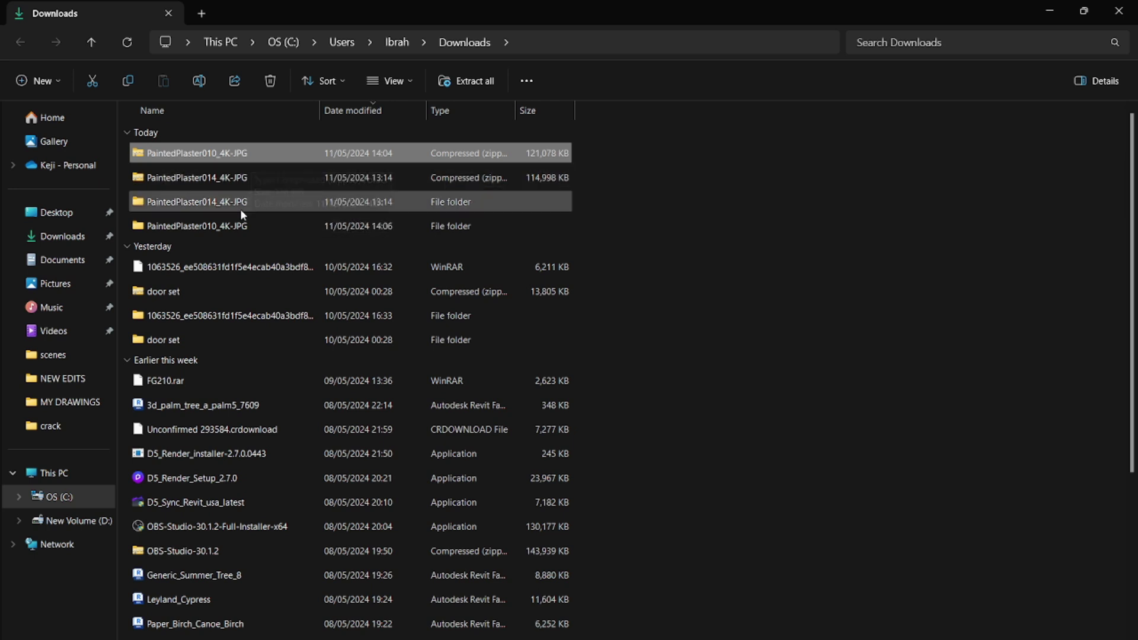
- Show the extracted PaintedPlaster010_4K-JPG folder's contents as large icons and select the NormalGL map
double_click(240, 224)
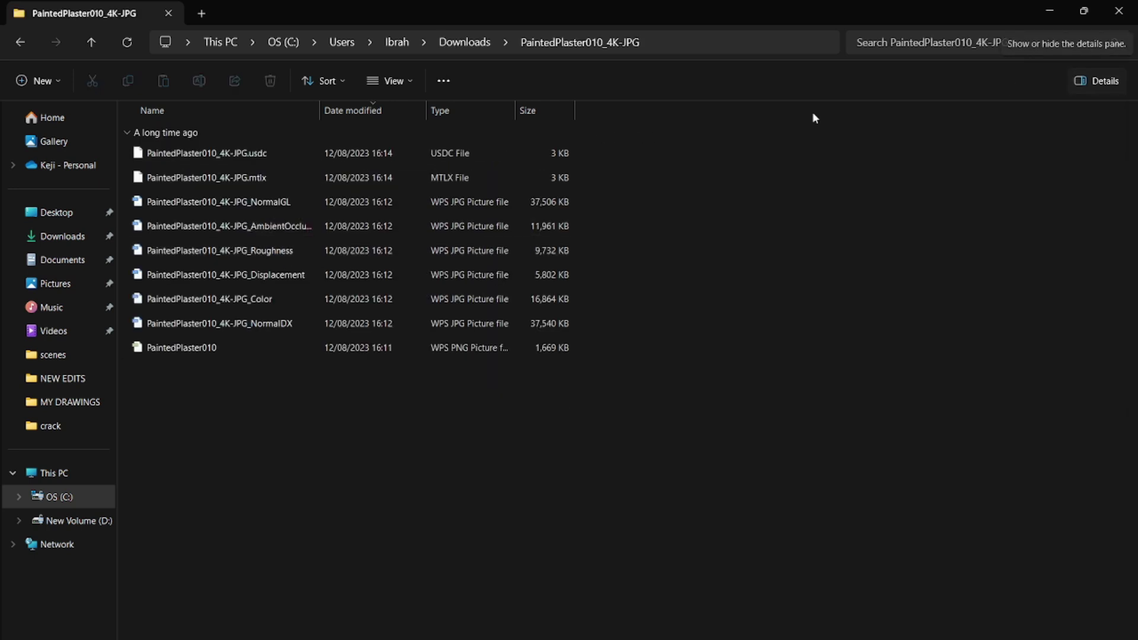
click(407, 82)
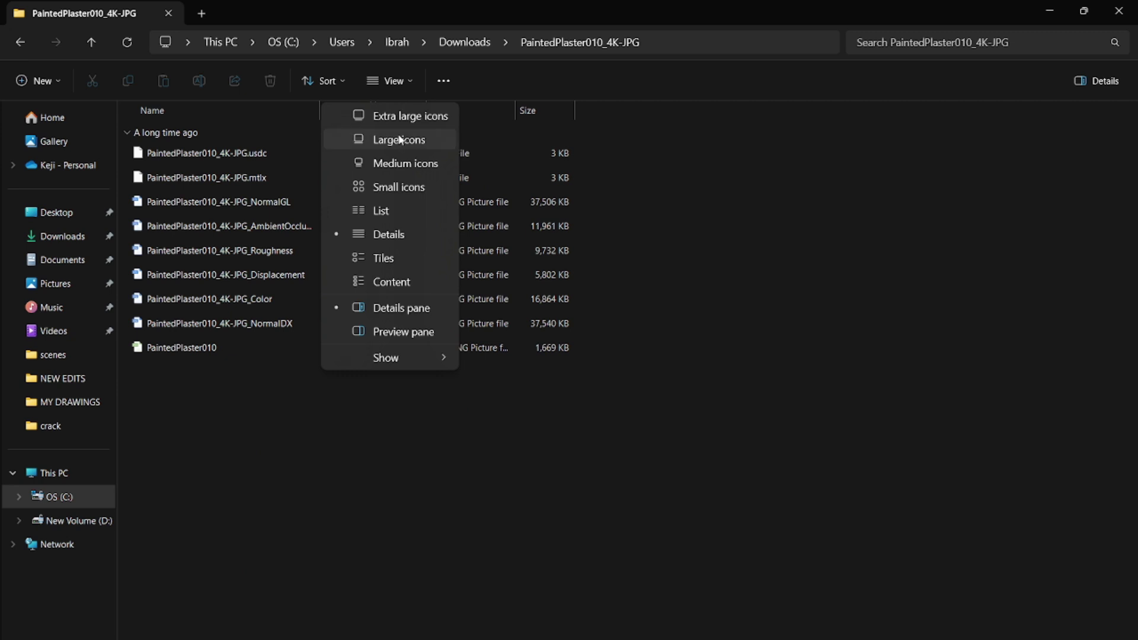
click(401, 140)
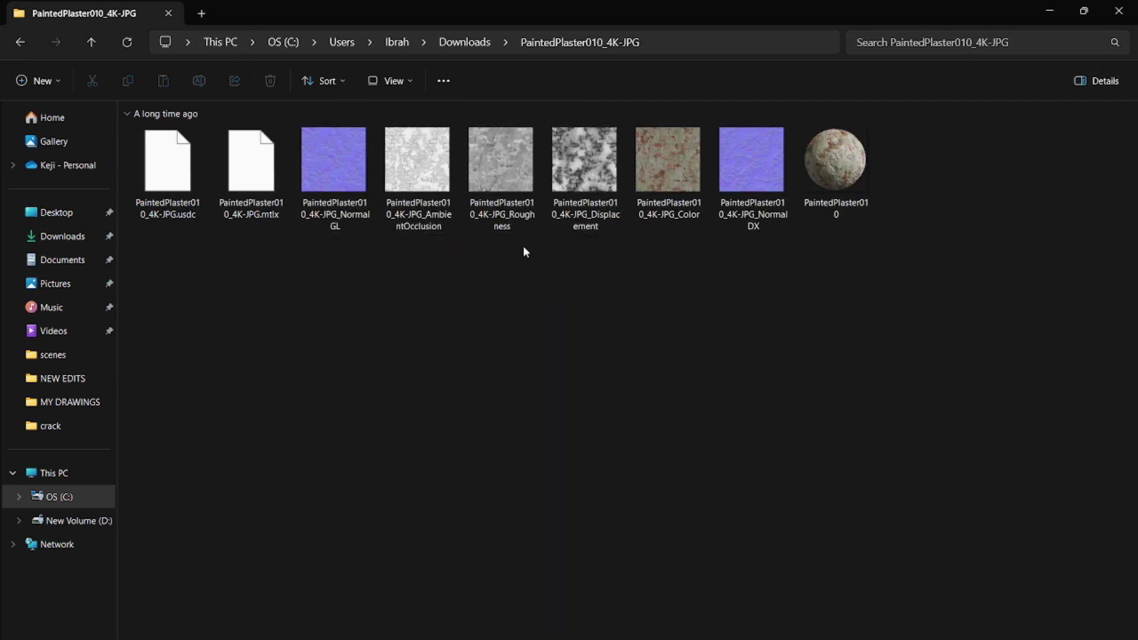
click(328, 184)
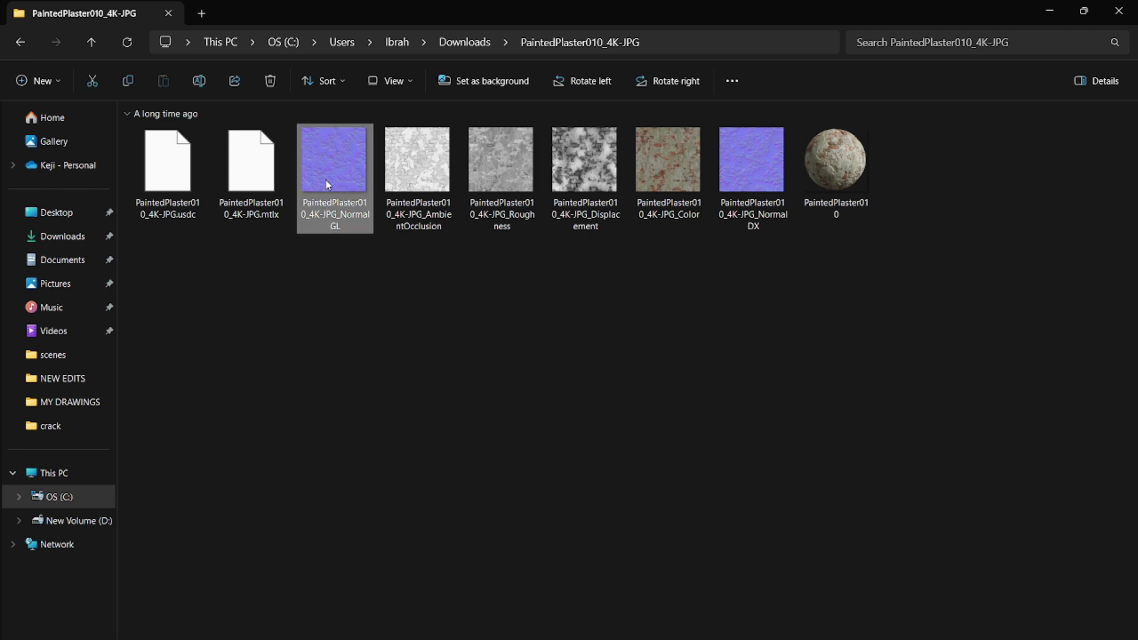
- Go through the AmbientOcclusion, Roughness, Displacement, Color and NormalDX maps one by one, and select all six texture maps together
click(419, 192)
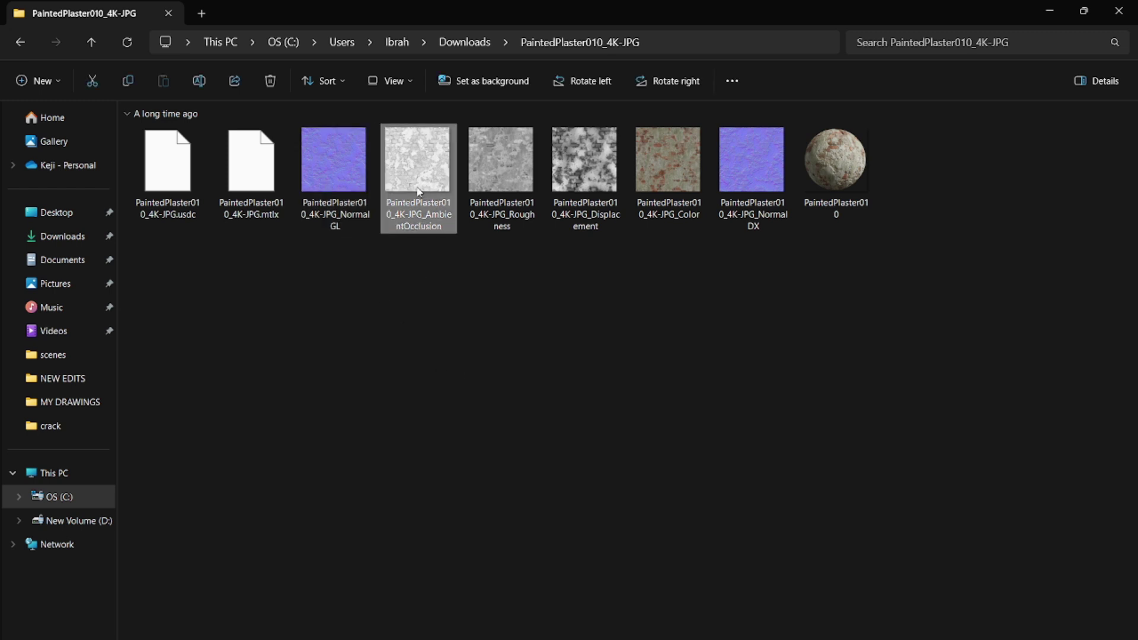
click(520, 197)
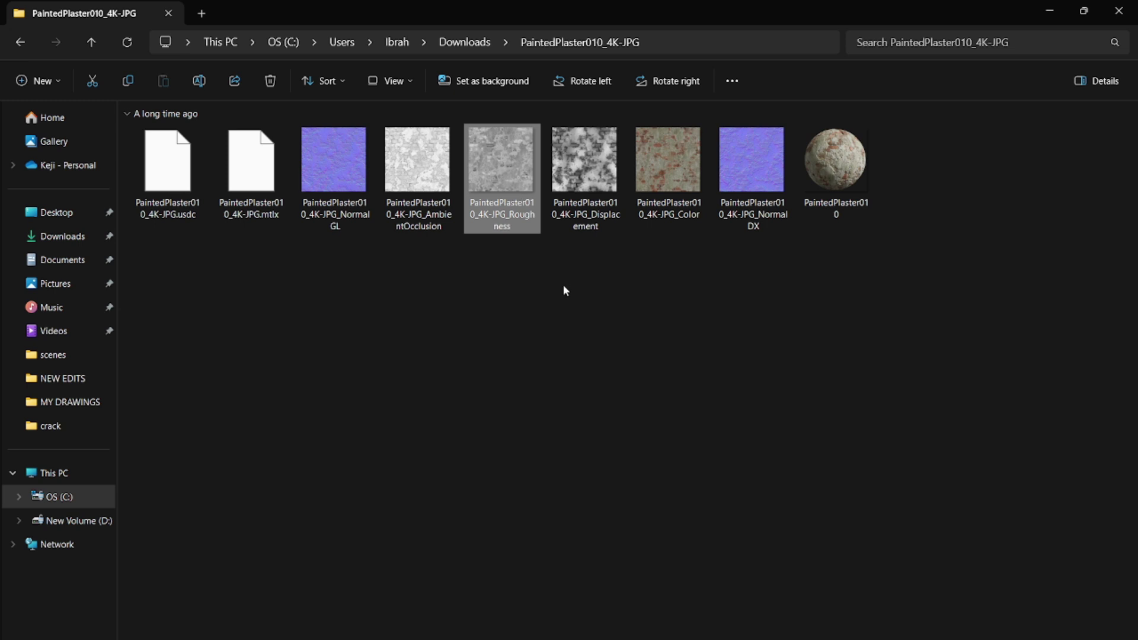
click(593, 193)
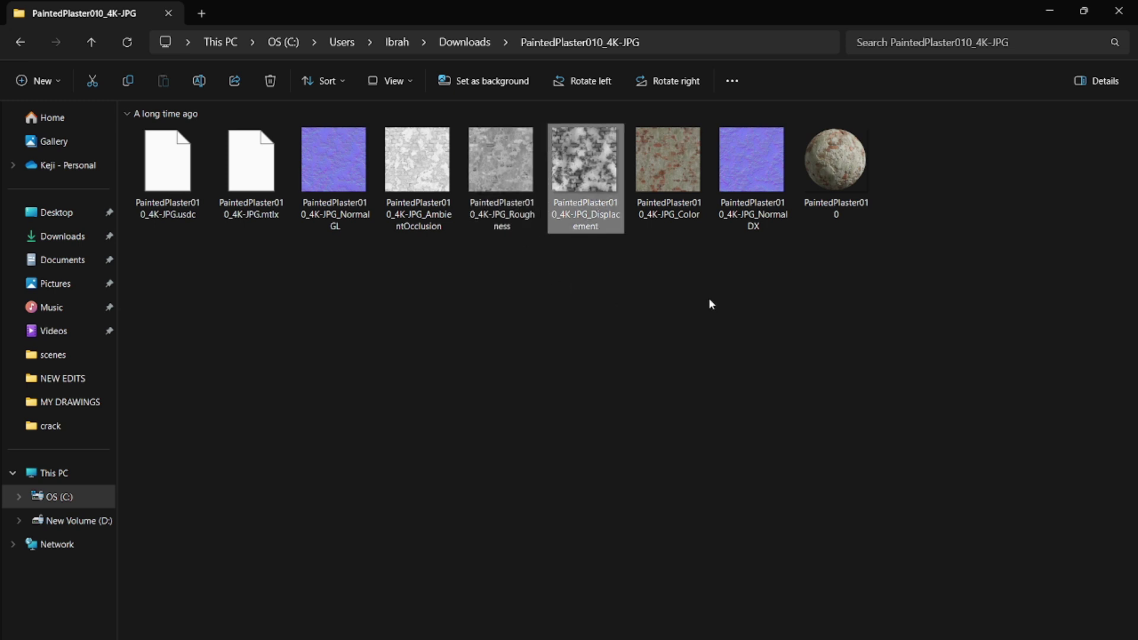
click(680, 162)
click(749, 201)
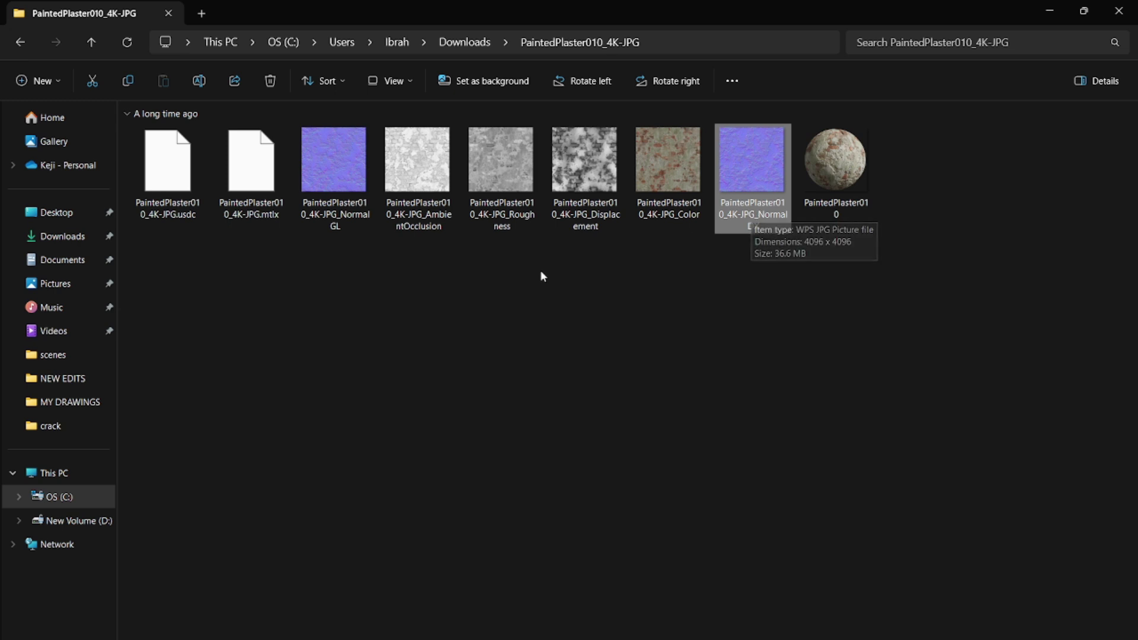
click(509, 199)
click(612, 335)
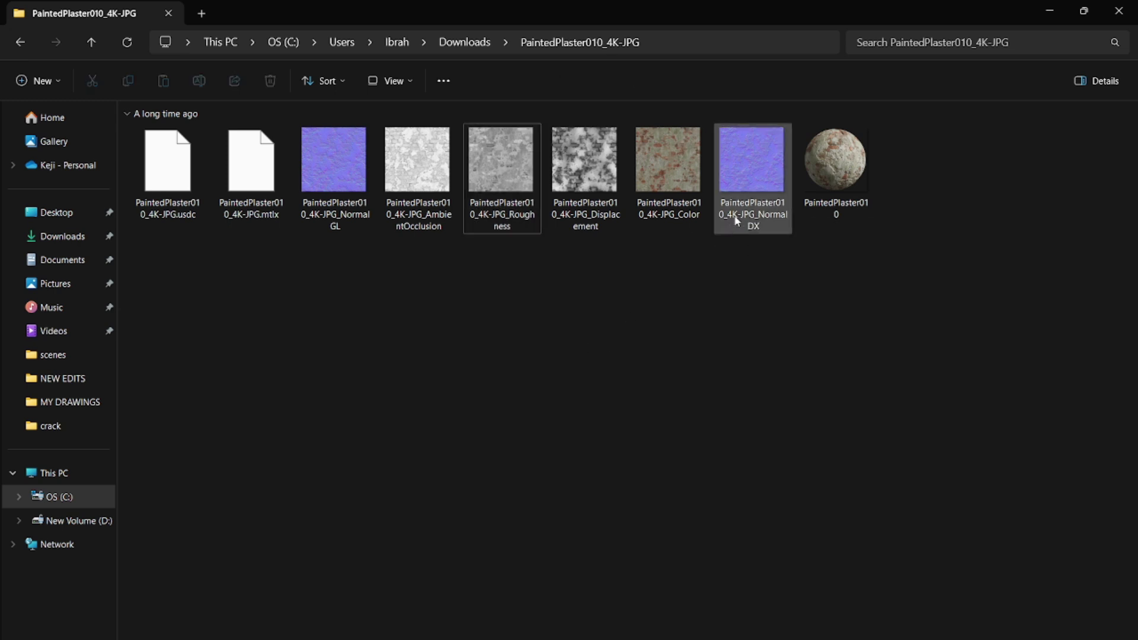
drag(745, 263, 336, 137)
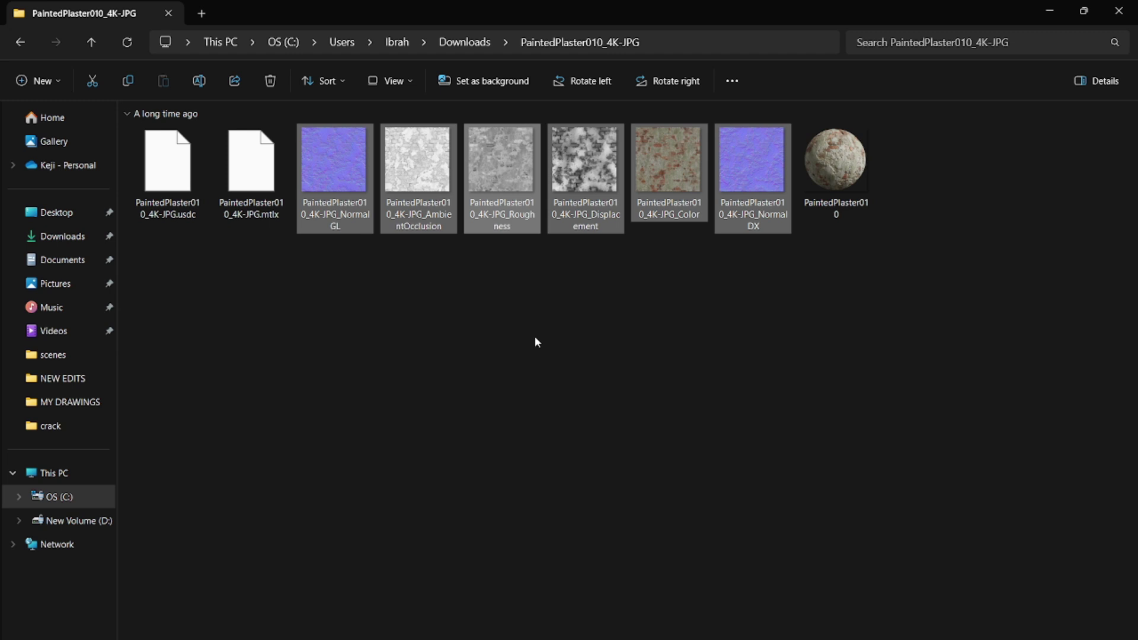
- Preview the NormalGL and AmbientOcclusion maps in the image viewer, examining their surface detail up close
double_click(341, 175)
scroll(692, 345, up, 2)
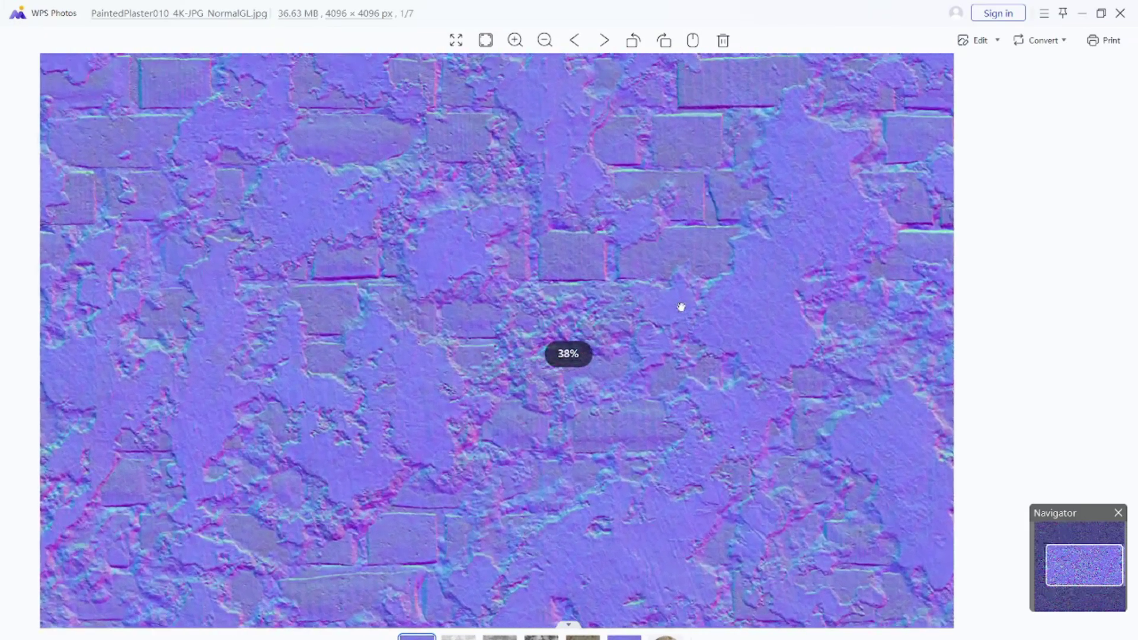
scroll(685, 242, down, 3)
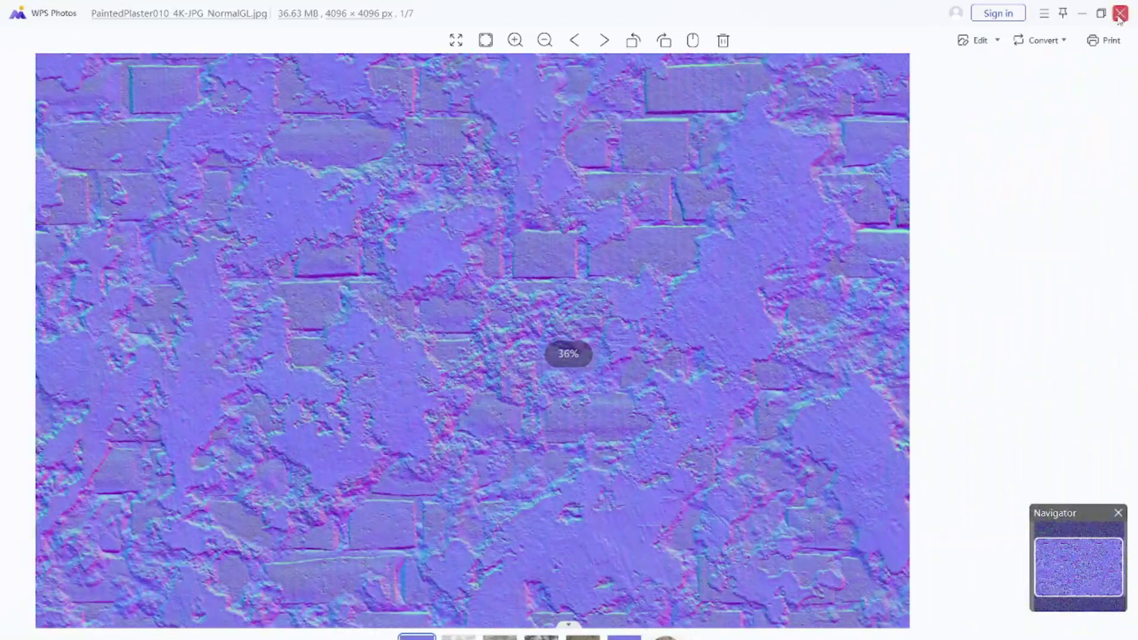
click(1119, 12)
double_click(448, 175)
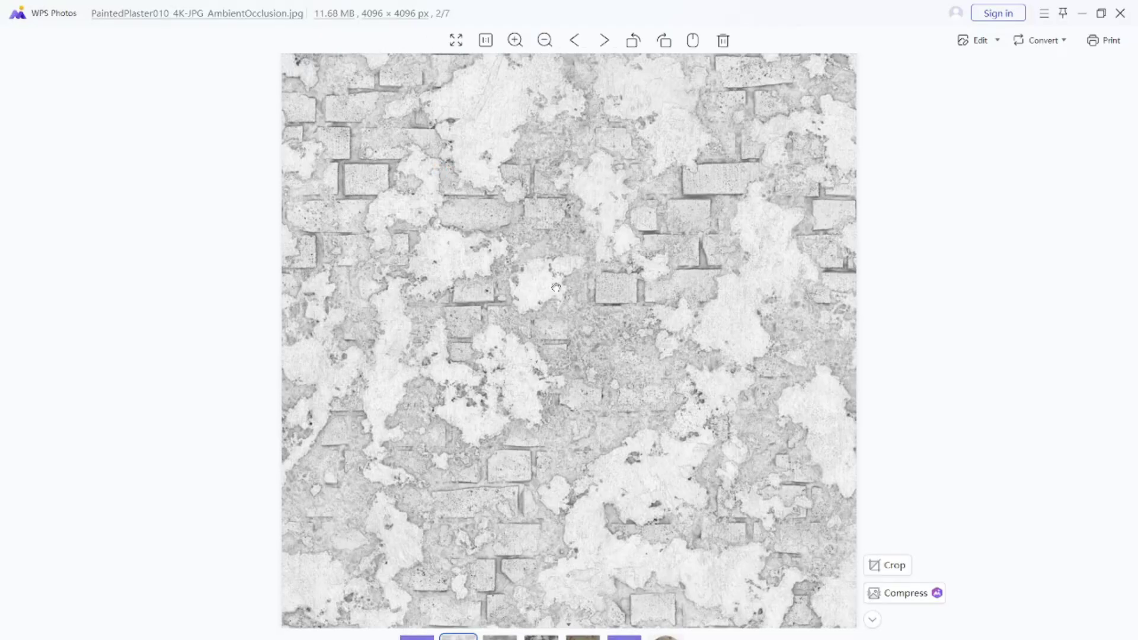
scroll(556, 286, up, 4)
scroll(568, 287, down, 1)
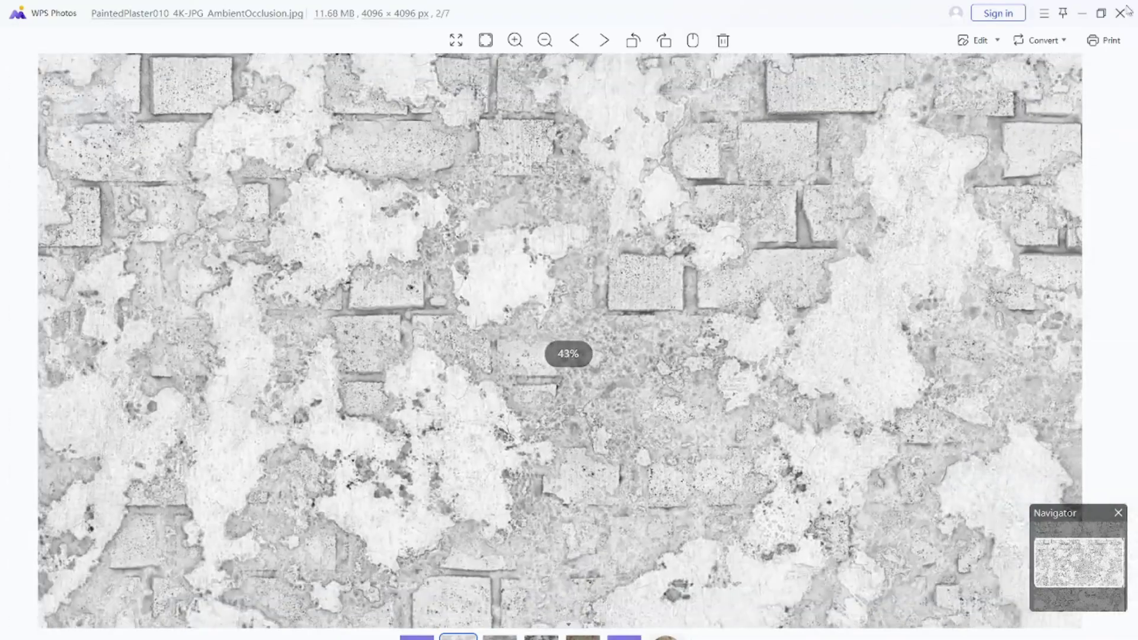
click(1126, 10)
- Preview the Roughness map in the image viewer and compare it with the AmbientOcclusion map
double_click(502, 173)
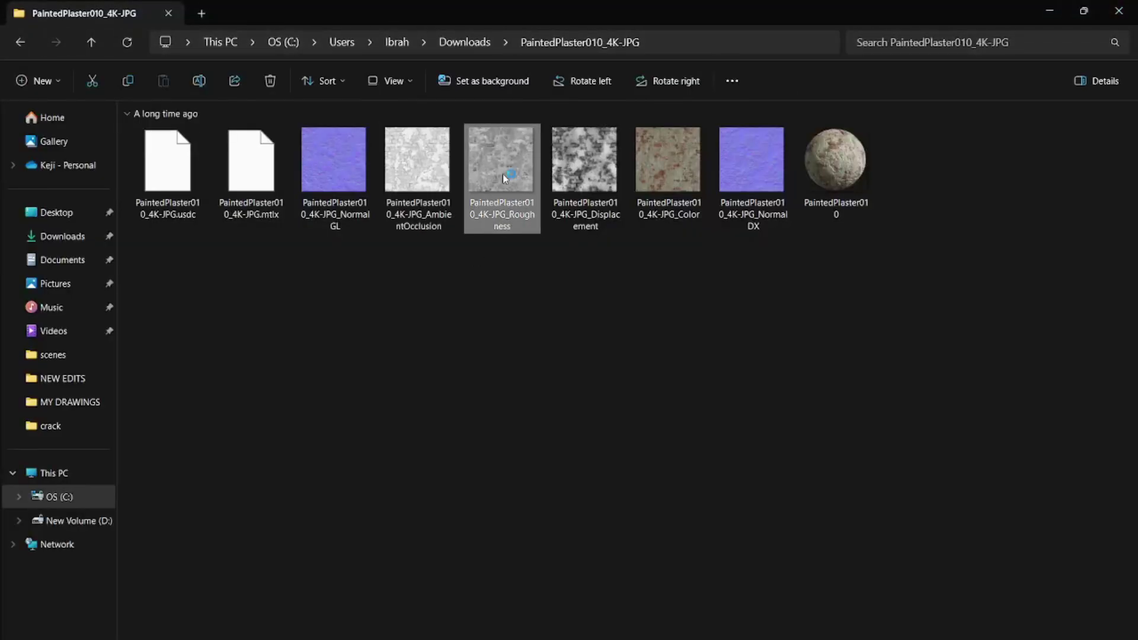
scroll(563, 276, up, 3)
scroll(563, 275, down, 3)
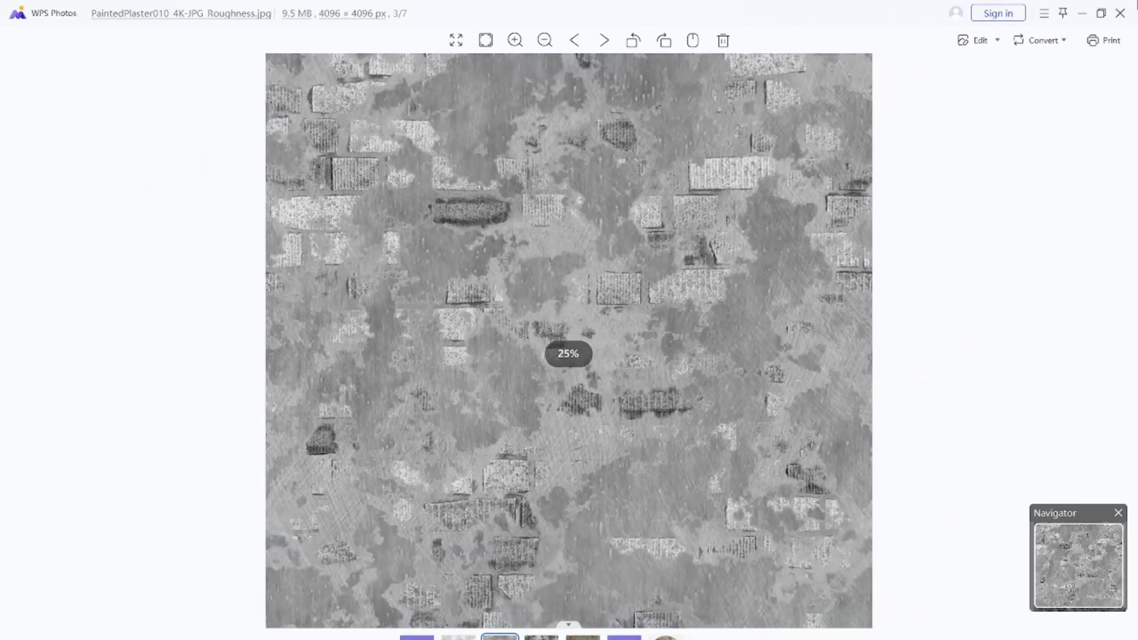
click(1119, 13)
click(427, 170)
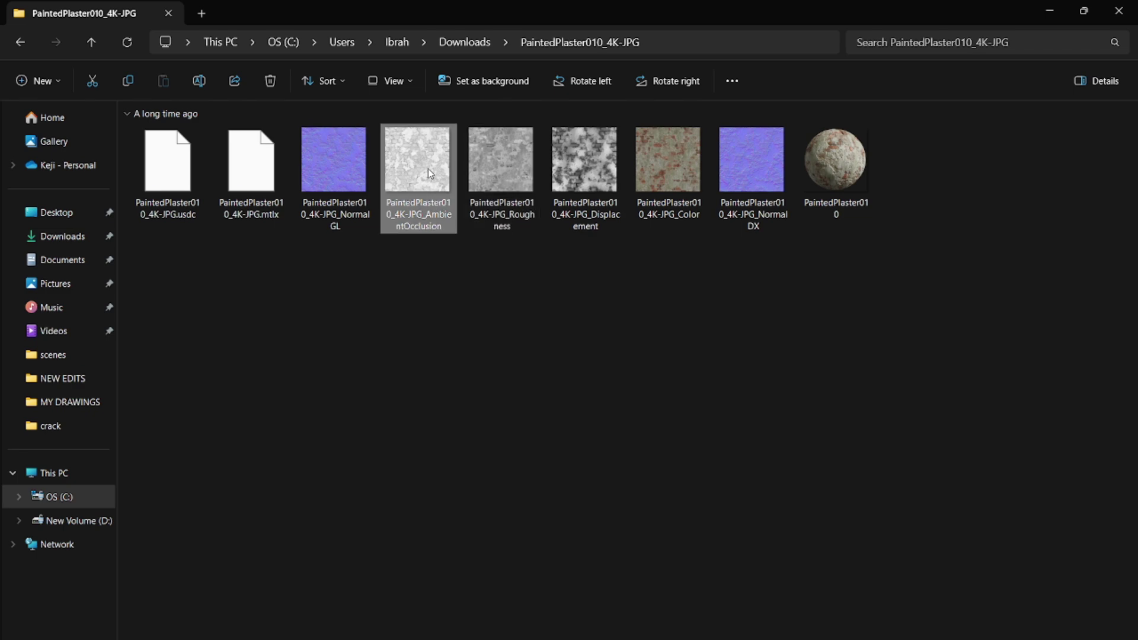
double_click(425, 164)
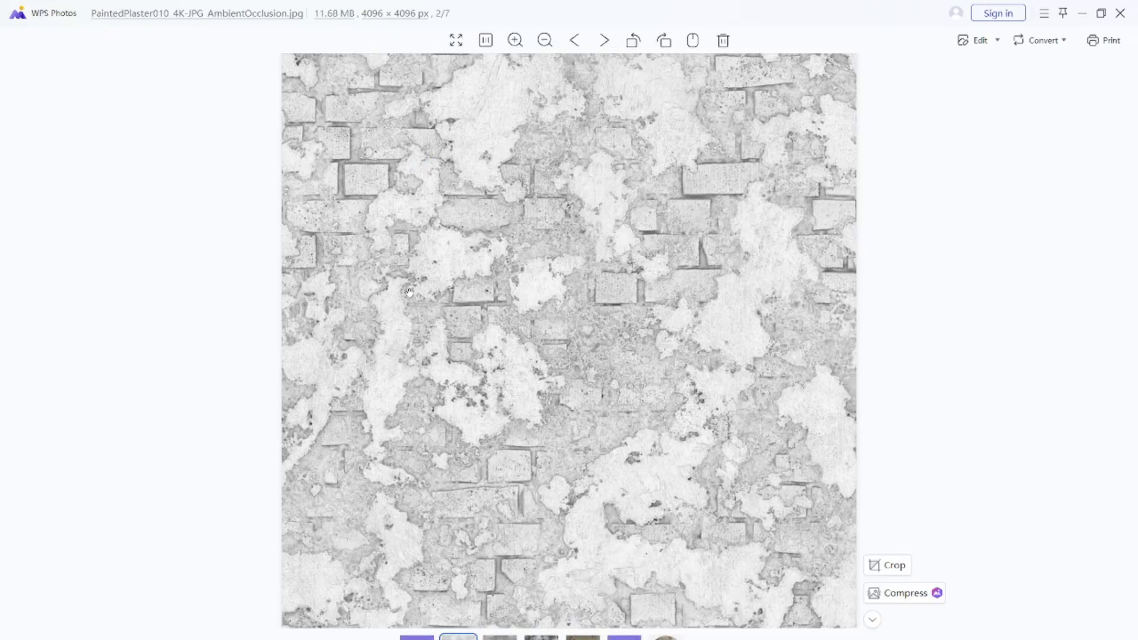
scroll(500, 262, up, 2)
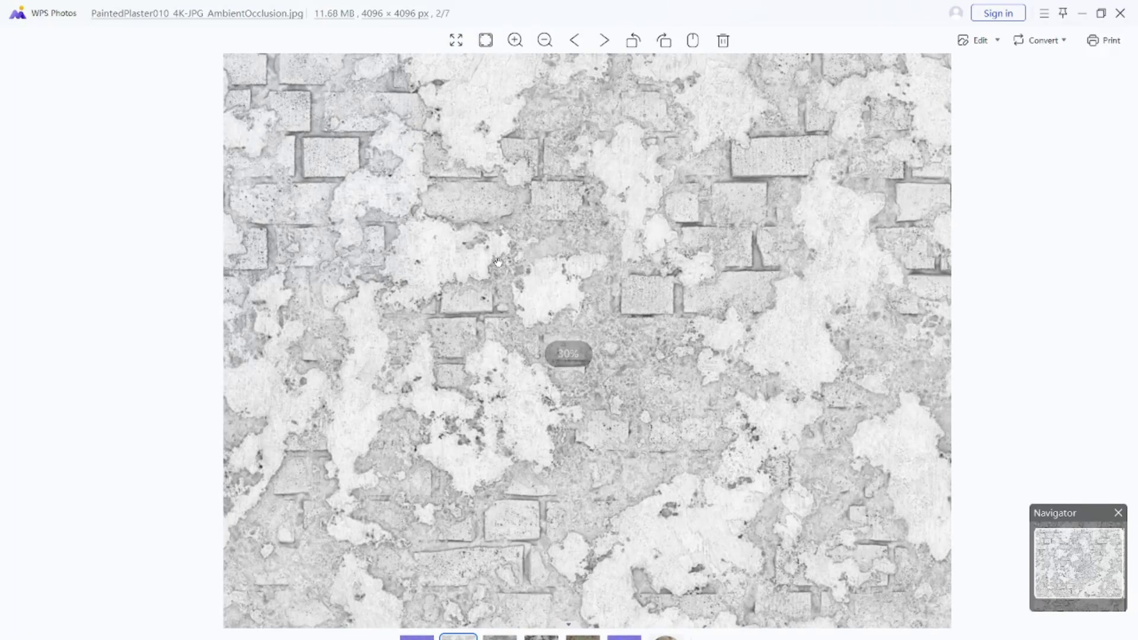
click(1119, 13)
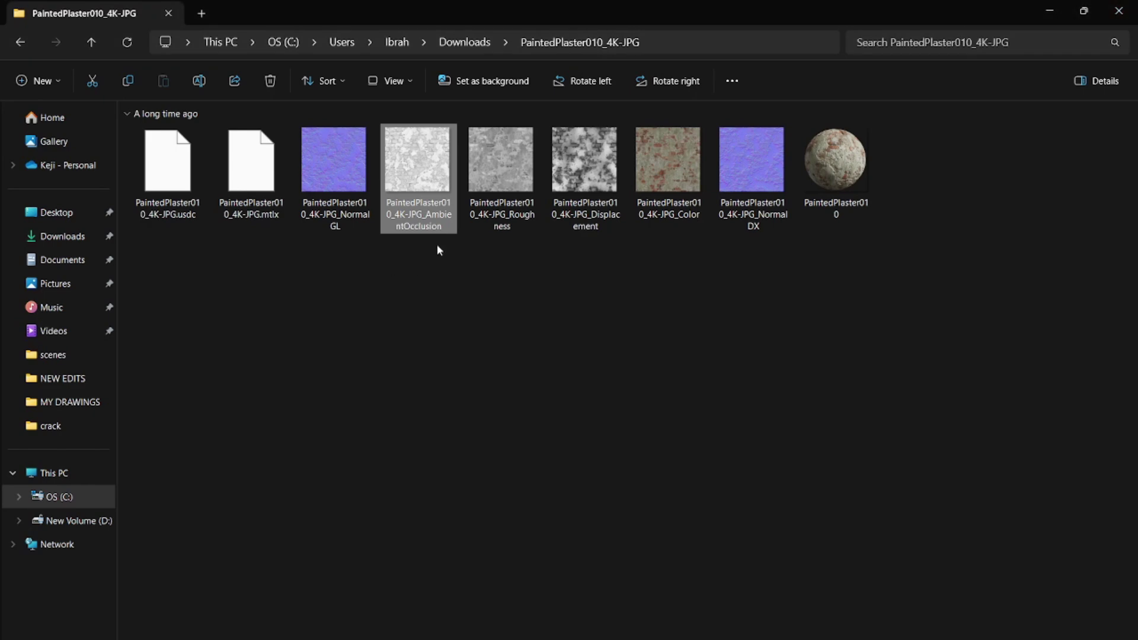
- Preview the Displacement map in the image viewer and examine its light and dark areas
click(582, 187)
double_click(582, 187)
scroll(533, 344, up, 3)
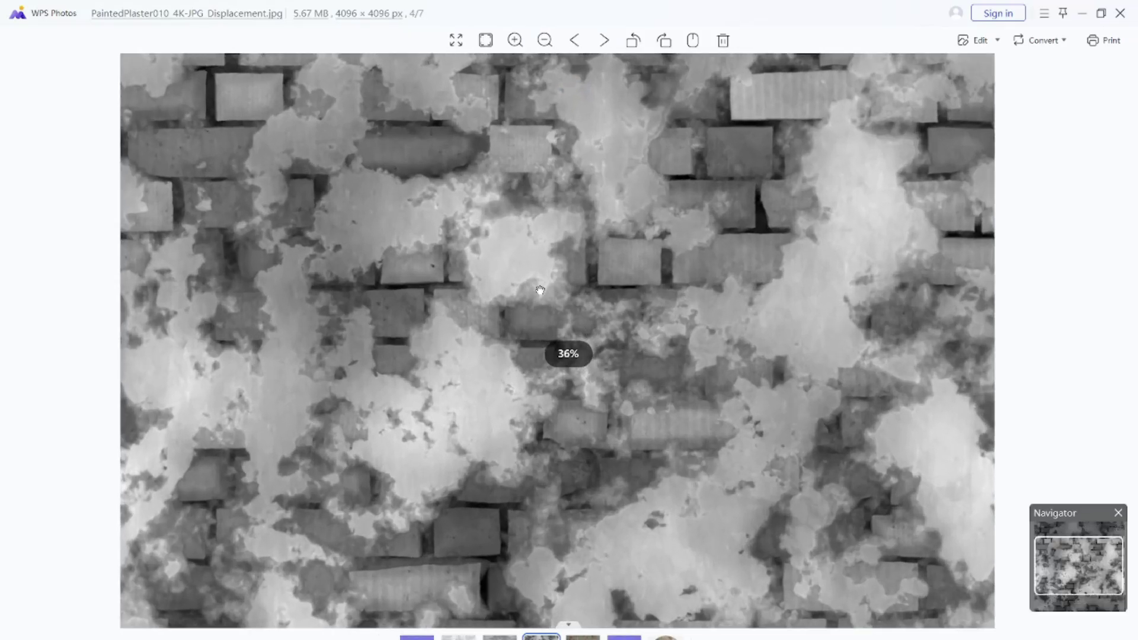
scroll(456, 204, down, 3)
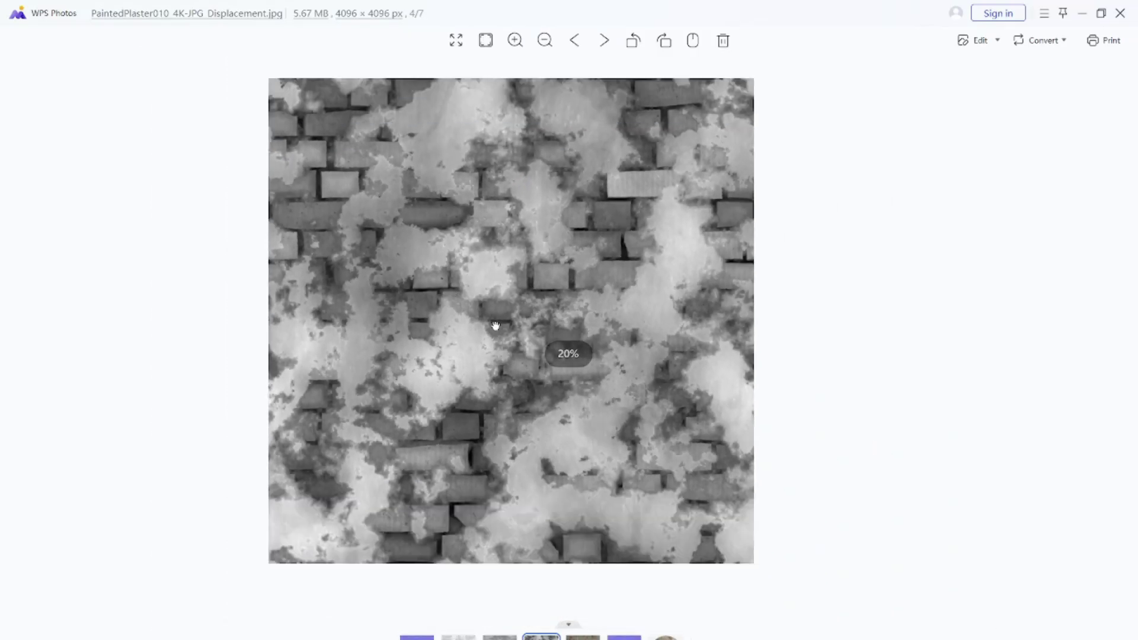
click(1119, 13)
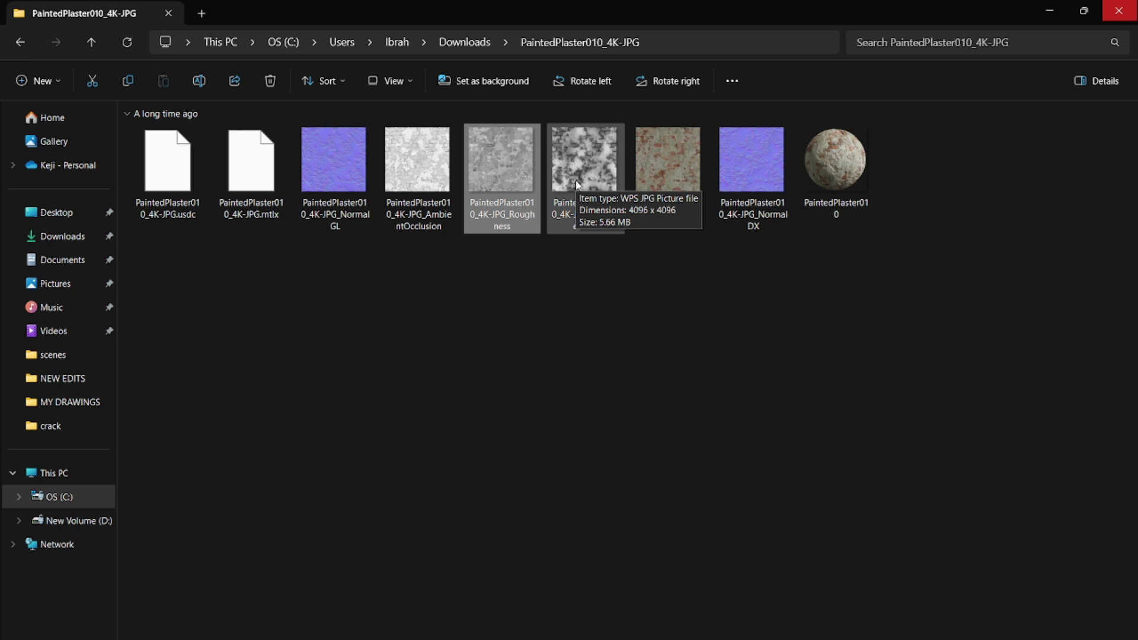
key(Right)
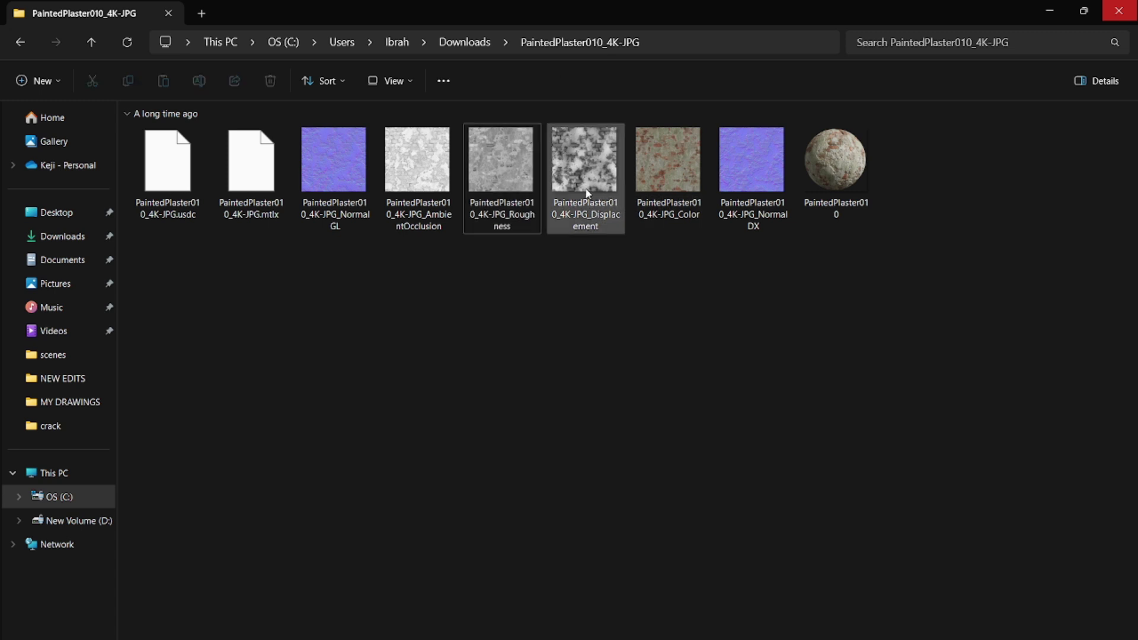
double_click(599, 197)
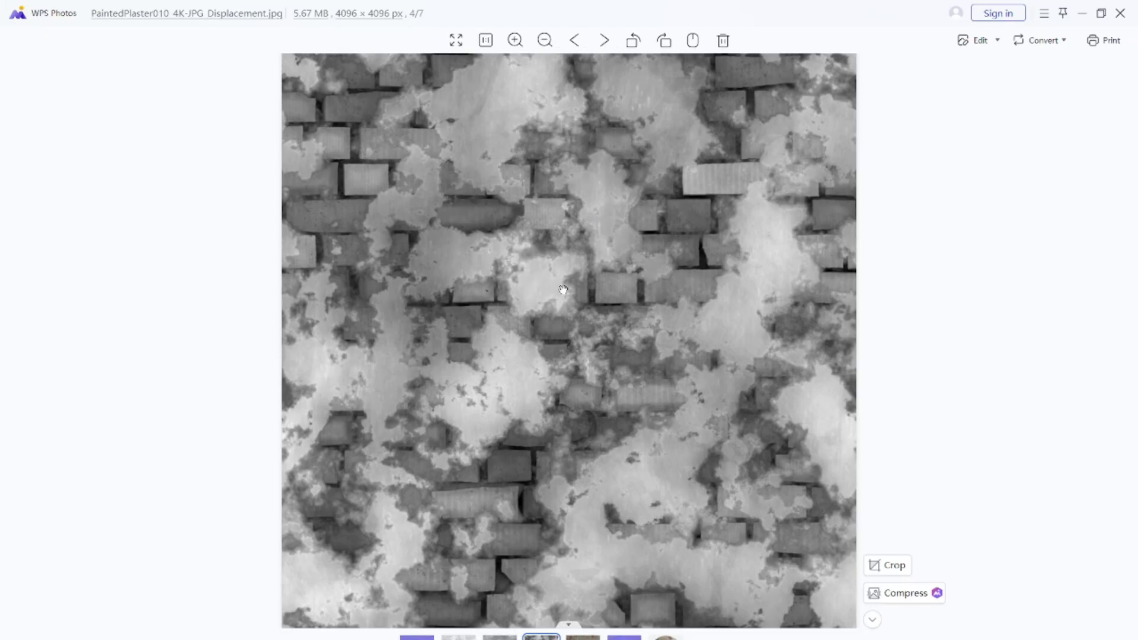
click(1120, 13)
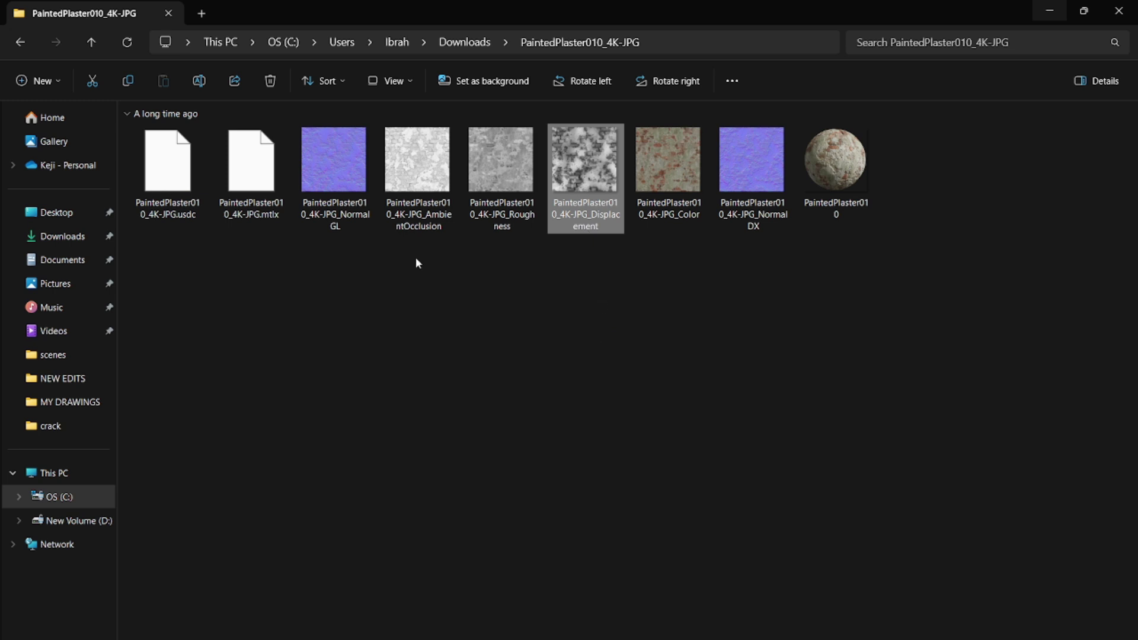
- Preview the Color map of PaintedPlaster010 in the image viewer
click(673, 194)
double_click(673, 195)
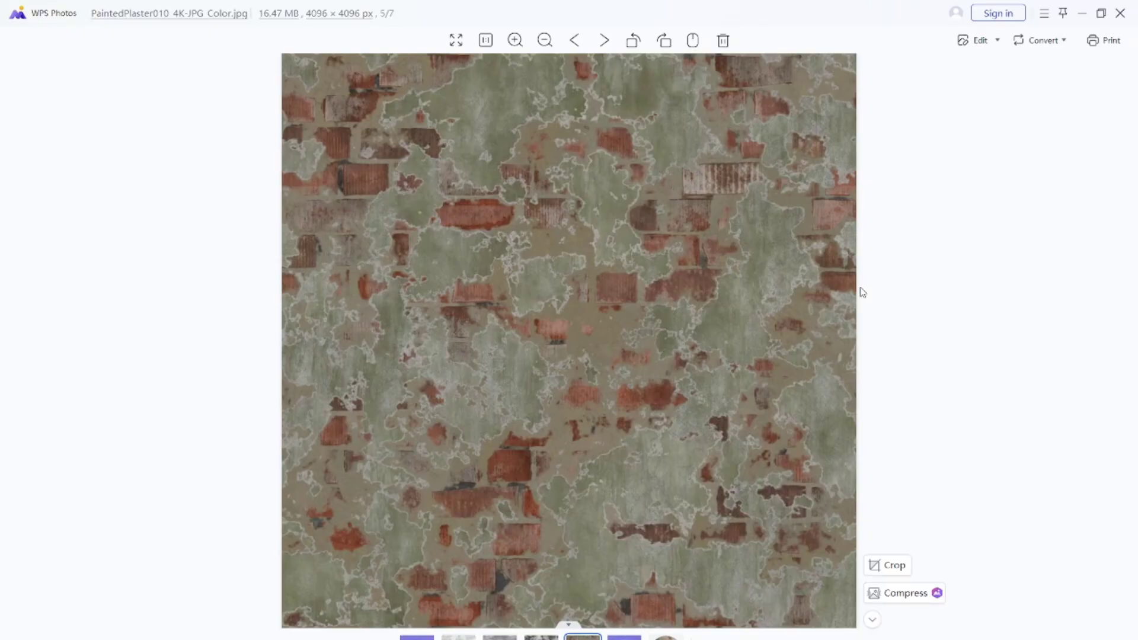
click(1120, 12)
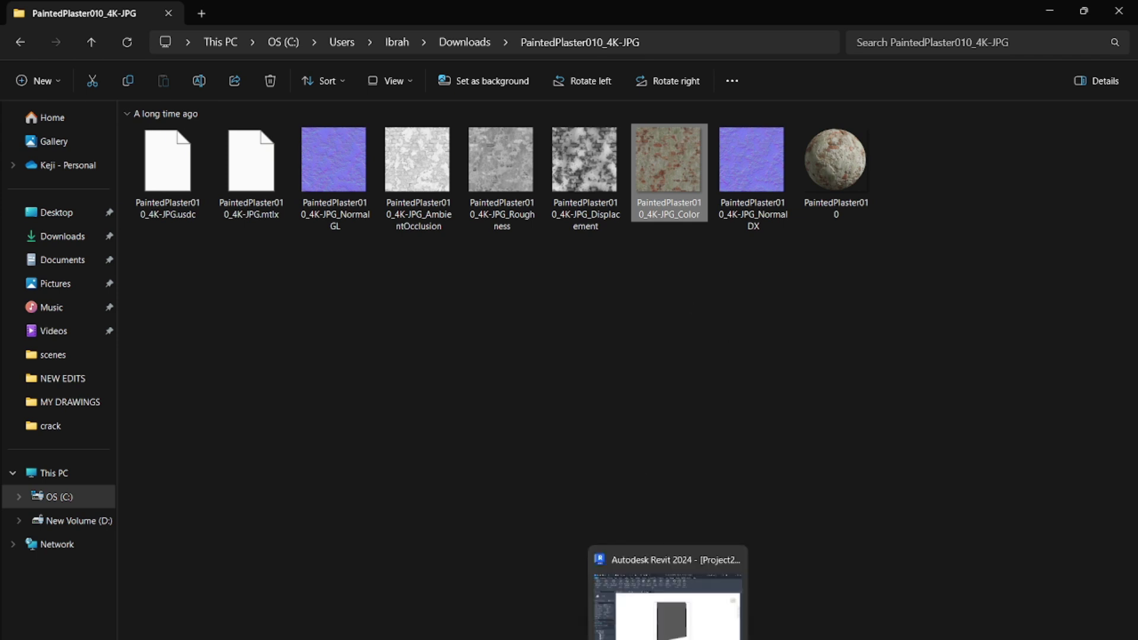
- Minimize the browser and place the reduced PaintedPlaster010_4K-JPG folder window over the far side of the Revit window
click(1084, 10)
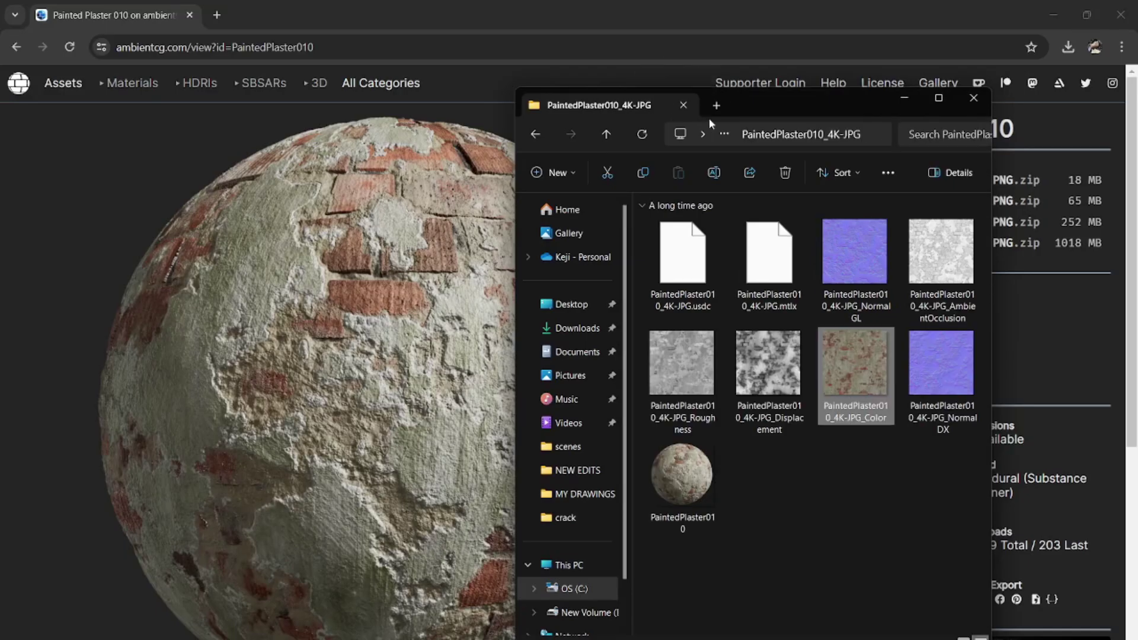
click(1053, 14)
drag(820, 104, 916, 98)
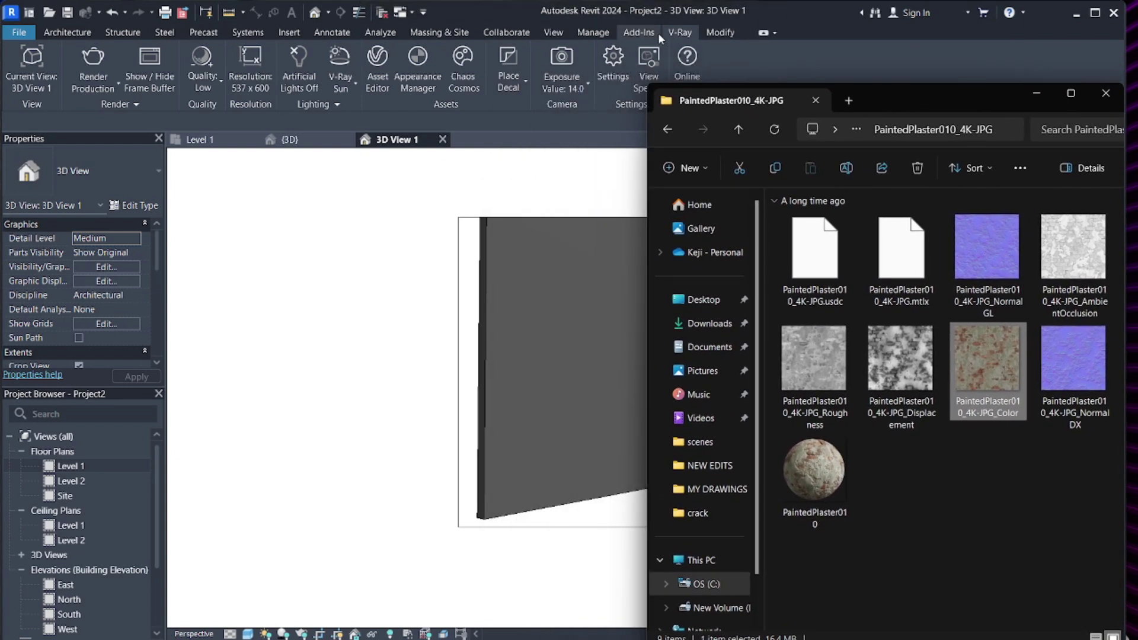
- Open the V-Ray Asset Editor in Revit and create a new Generic material
click(377, 68)
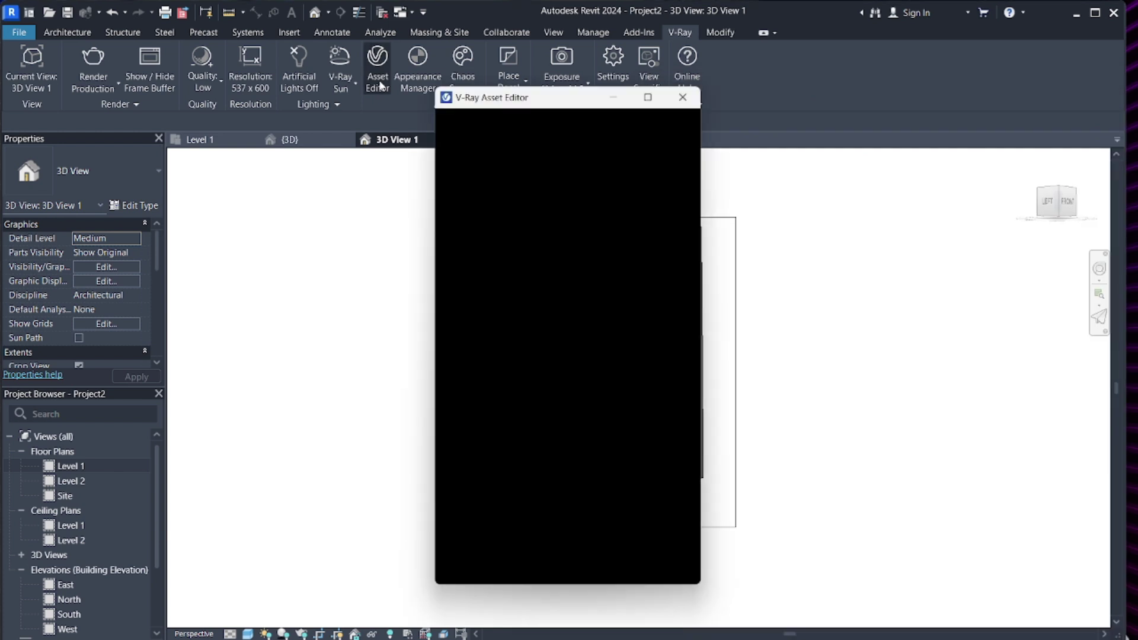
click(697, 348)
drag(599, 101, 289, 91)
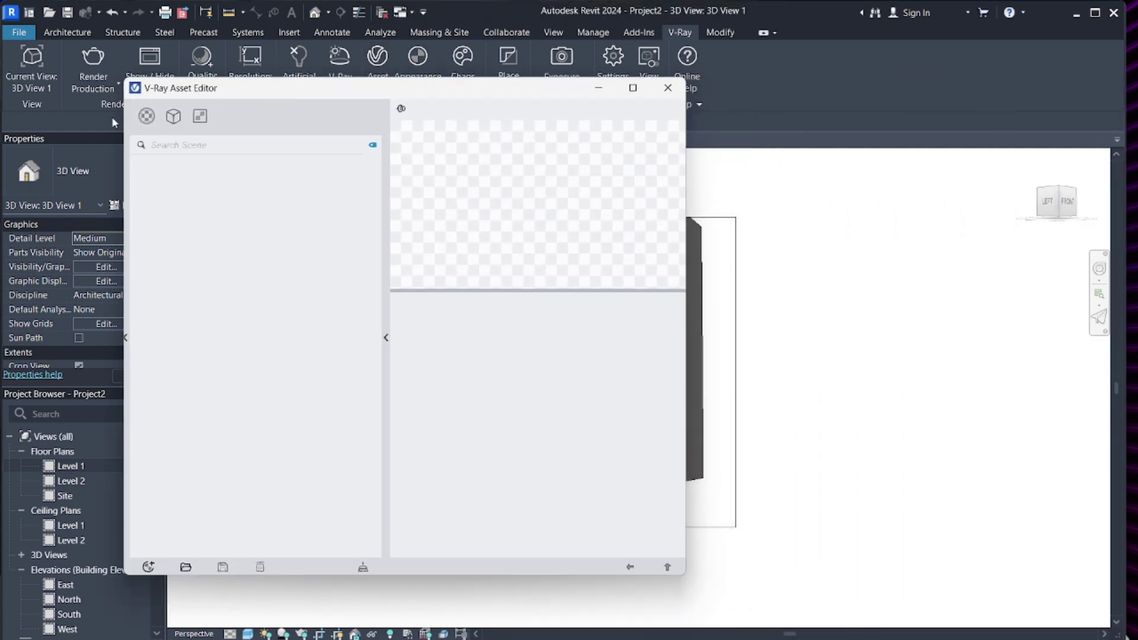
click(145, 124)
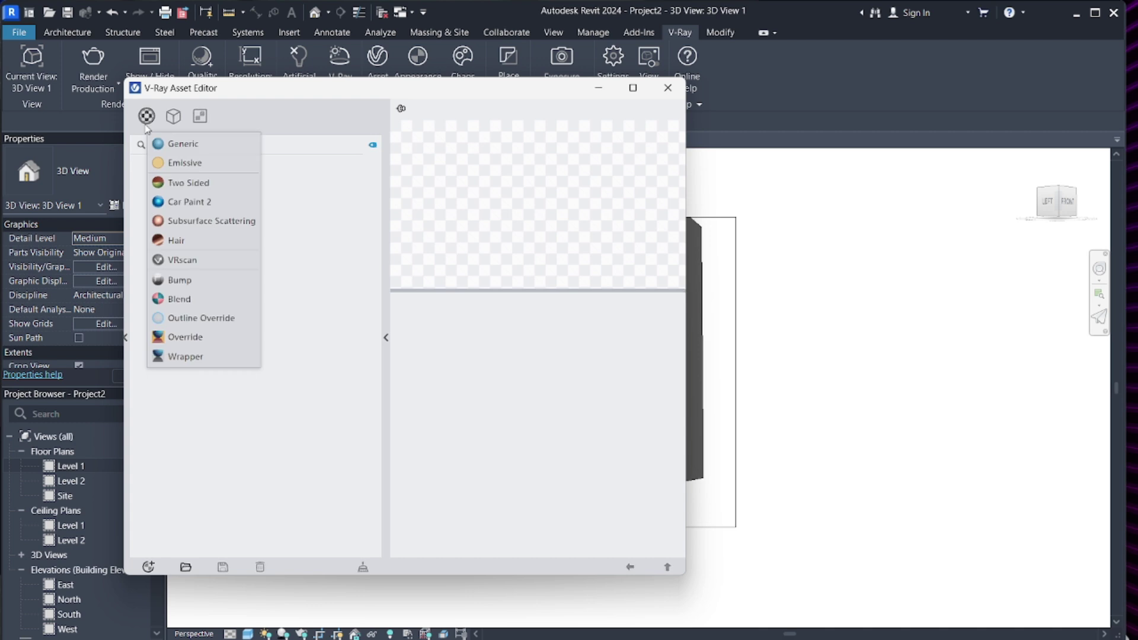
click(182, 153)
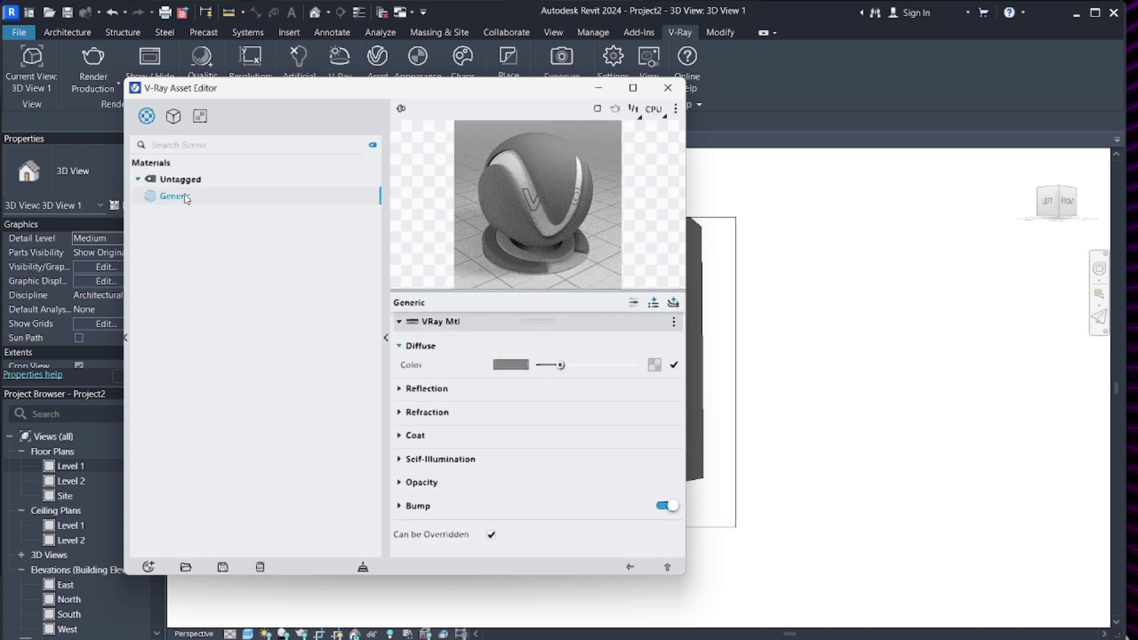
- Rename the Generic material as WALL PBR
right_click(185, 196)
click(217, 229)
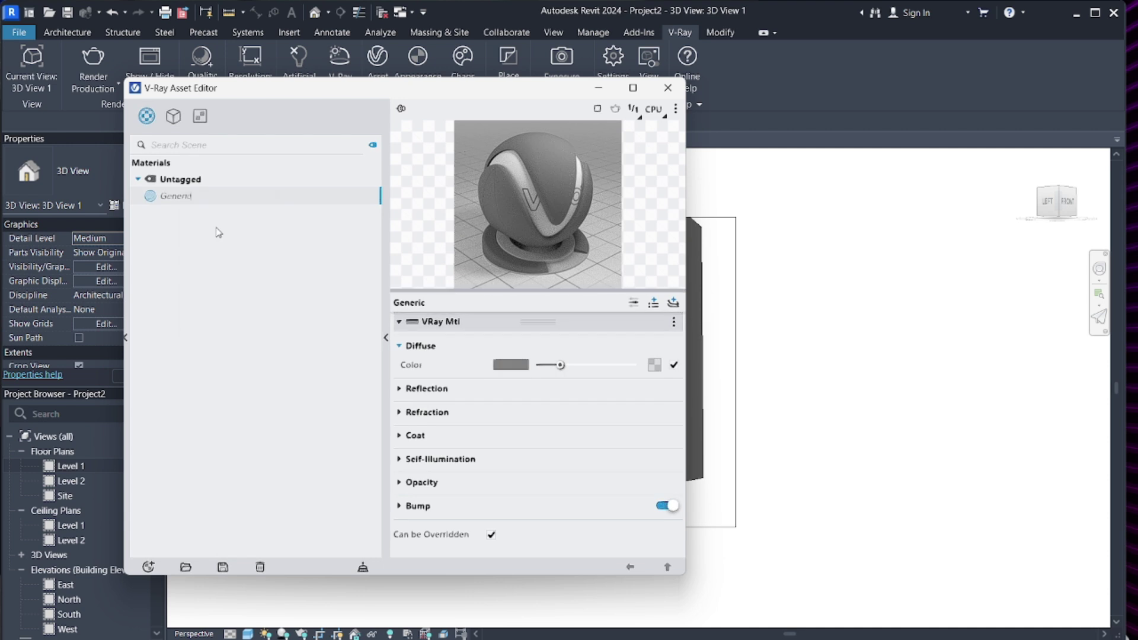
drag(191, 197, 149, 203)
text(WA)
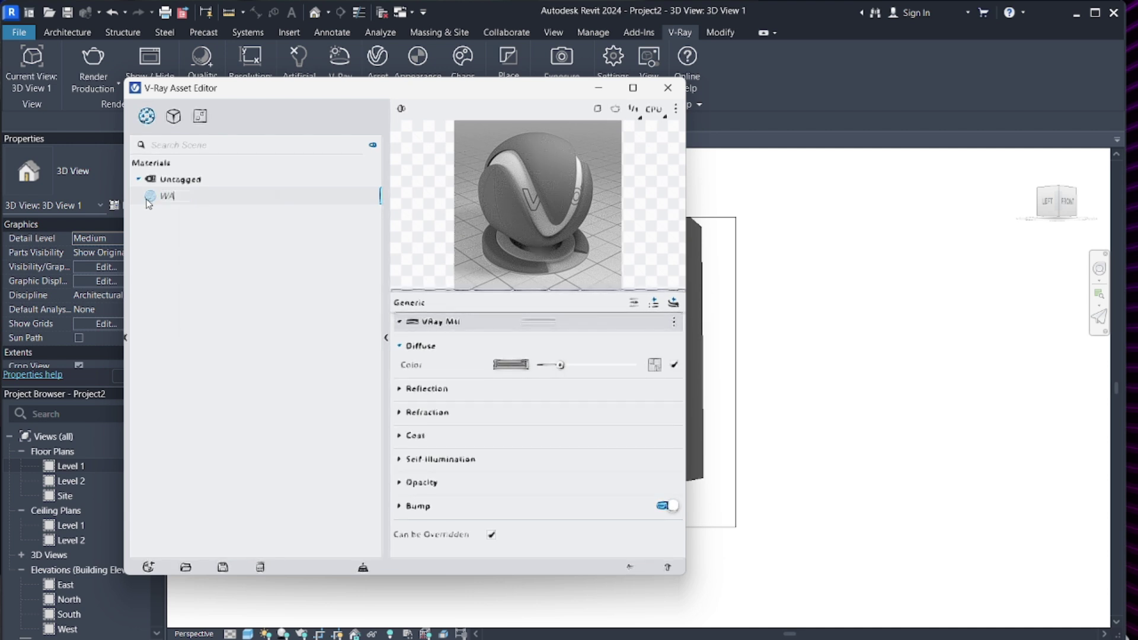
text(LL)
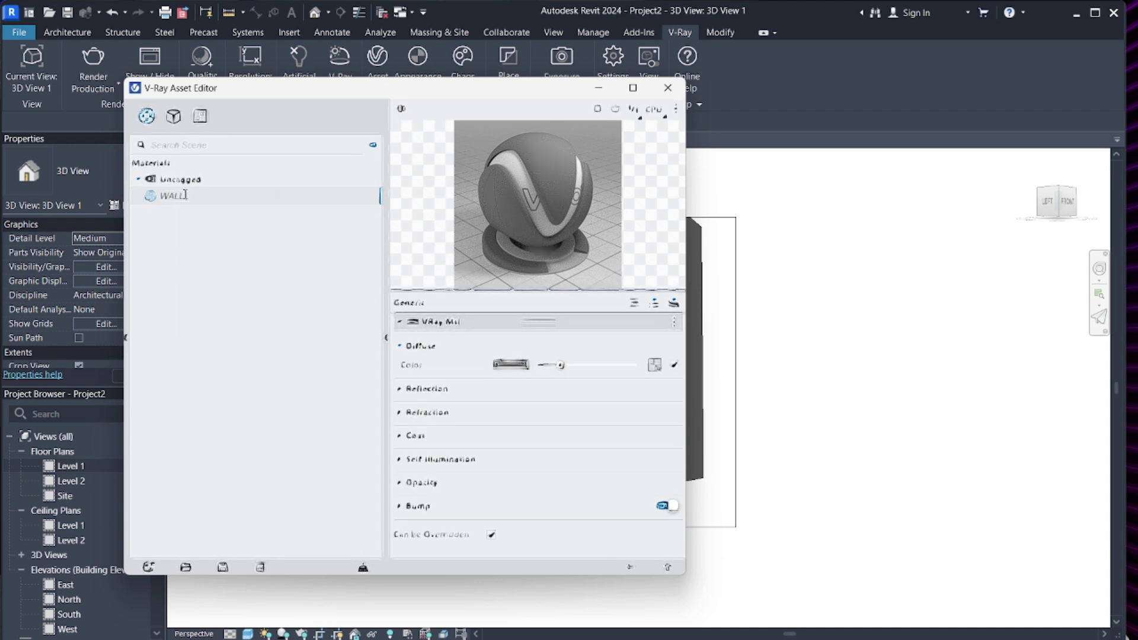
text( MB)
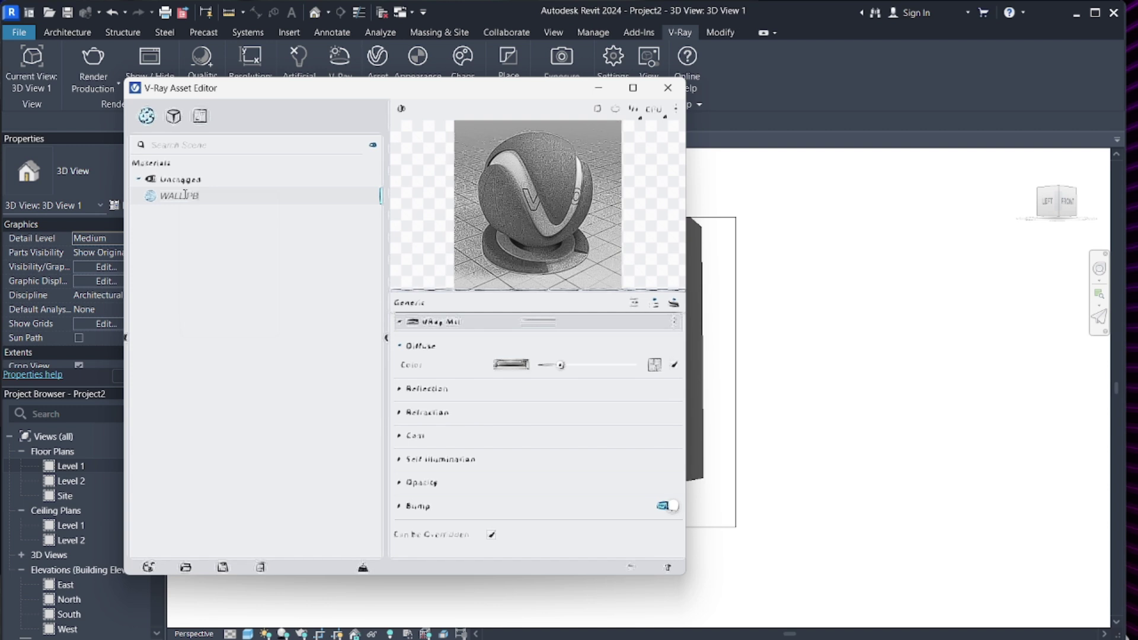
key(Return)
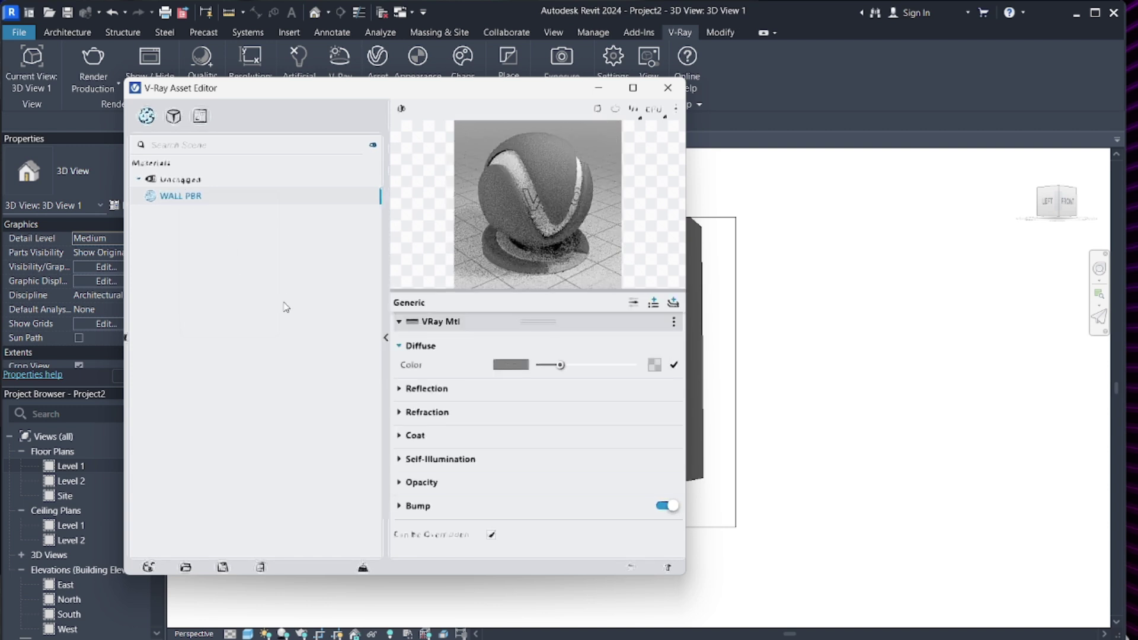
- Arrange the V-Ray Asset Editor and PaintedPlaster010_4K-JPG folder side by side and assign the Color map to WALL PBR's diffuse color
drag(471, 95, 386, 81)
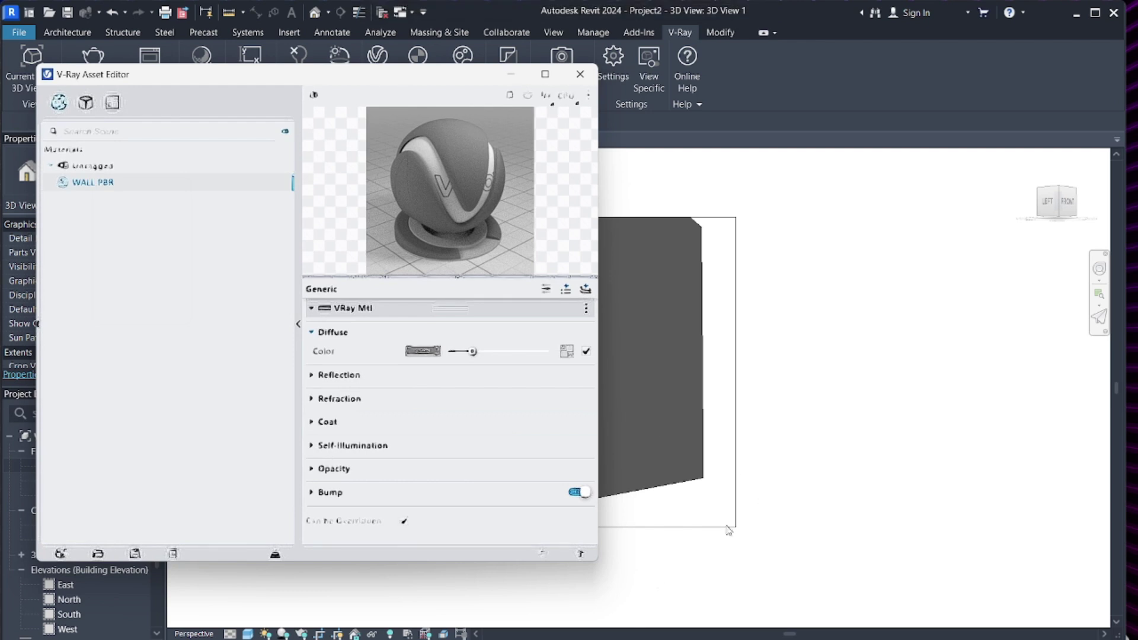
mouse_move(570, 638)
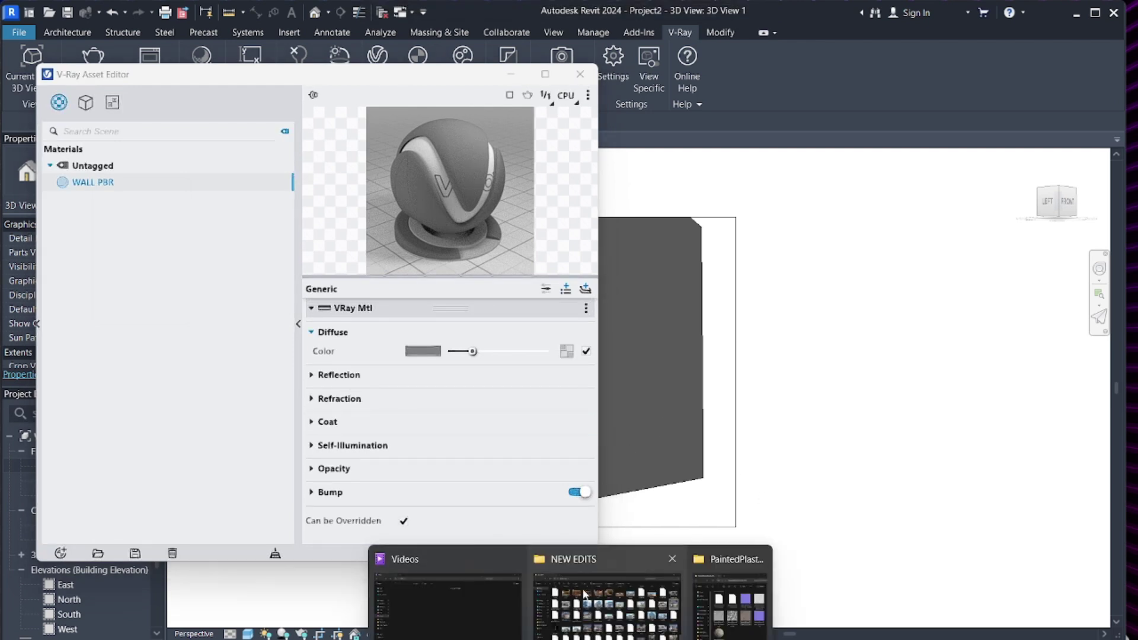
click(730, 596)
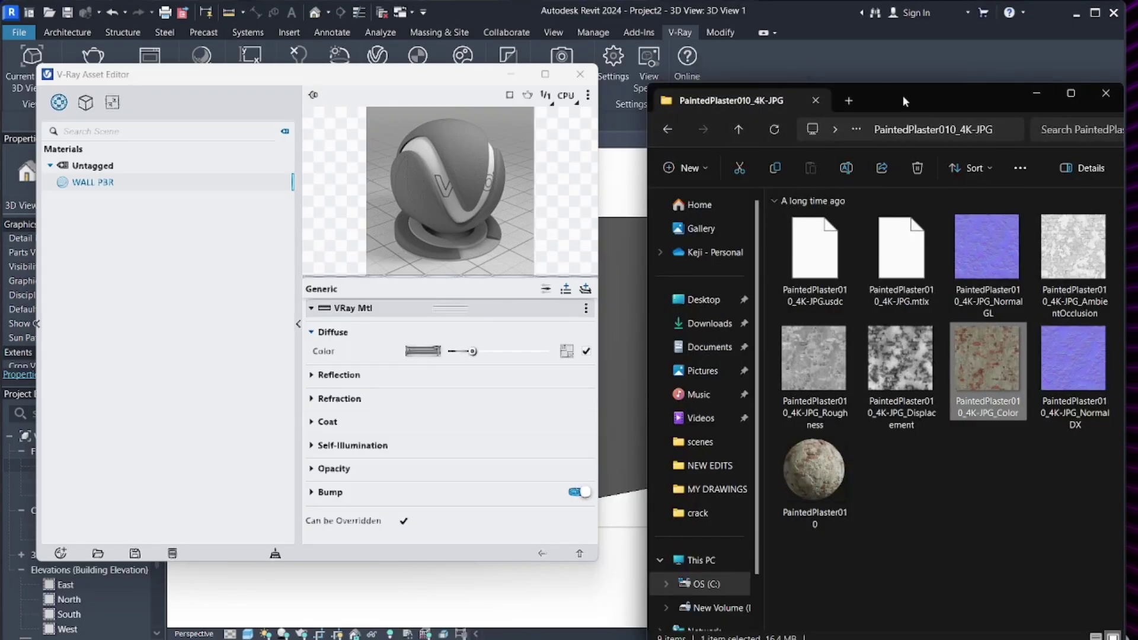
drag(902, 95, 864, 67)
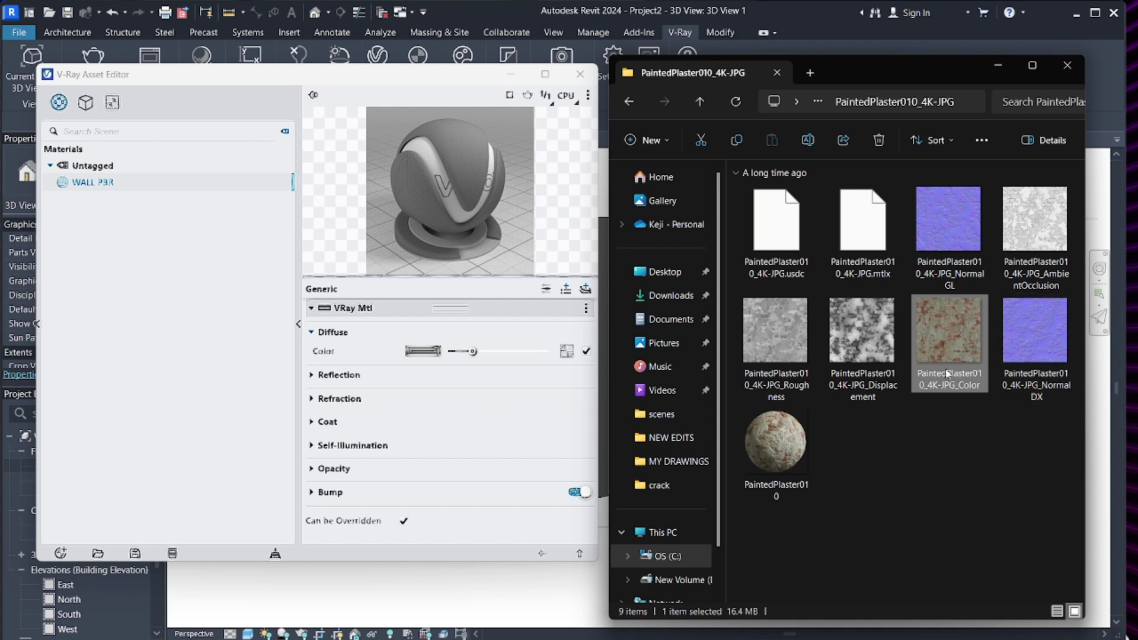
drag(972, 320, 566, 349)
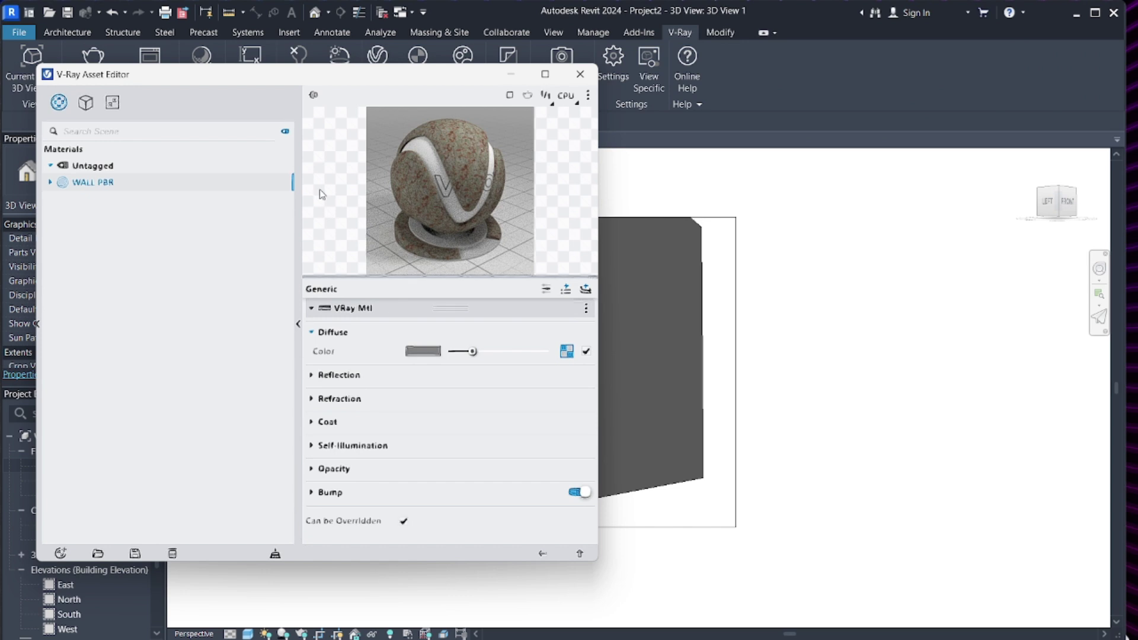
- Expand the Reflection settings and assign the PaintedPlaster010 AmbientOcclusion map to the reflection color
click(563, 639)
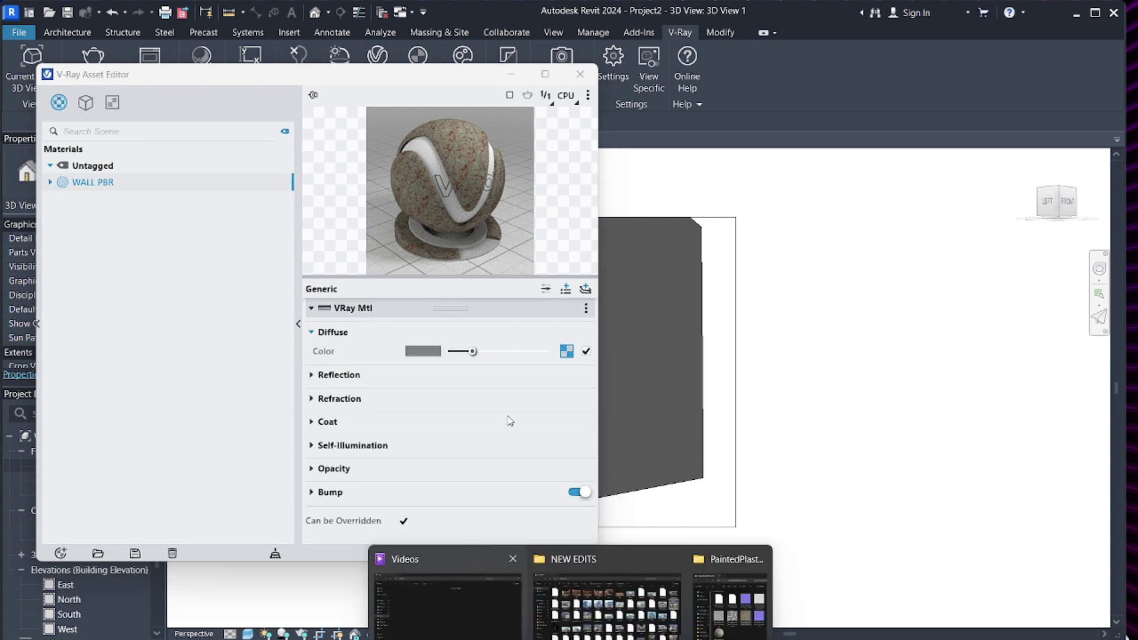
click(311, 375)
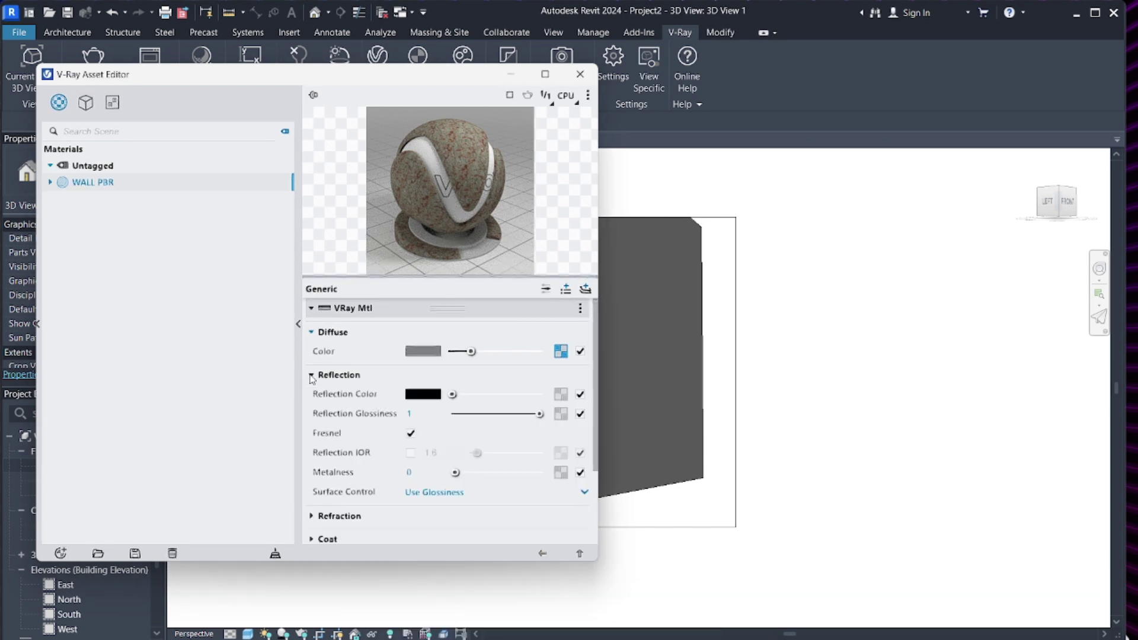
click(569, 639)
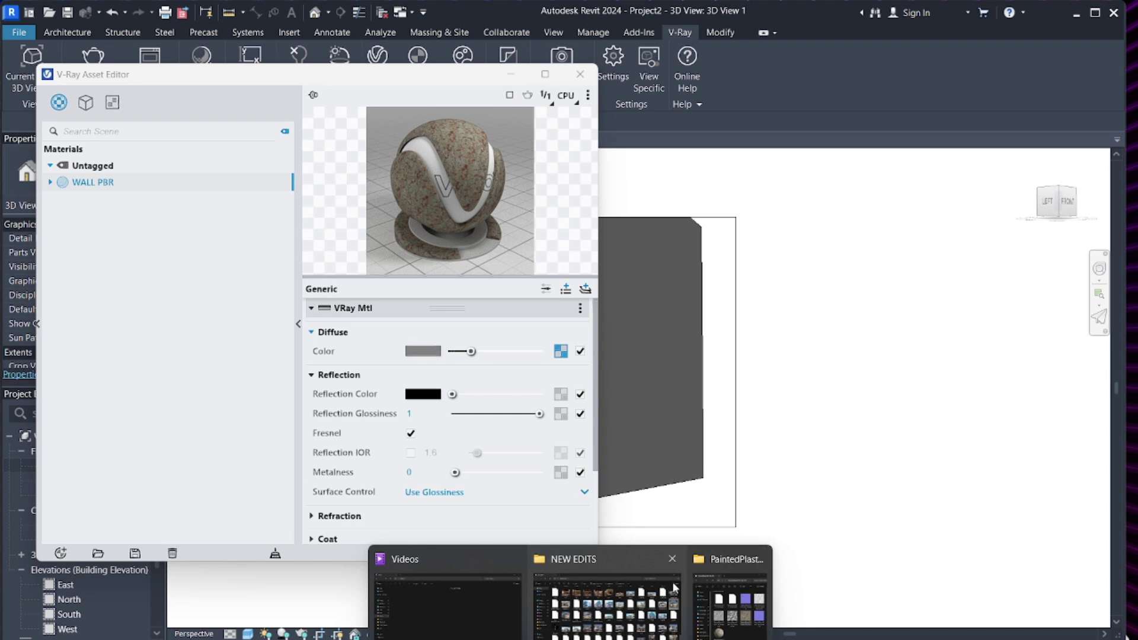
click(729, 598)
click(1053, 241)
drag(1053, 242, 561, 396)
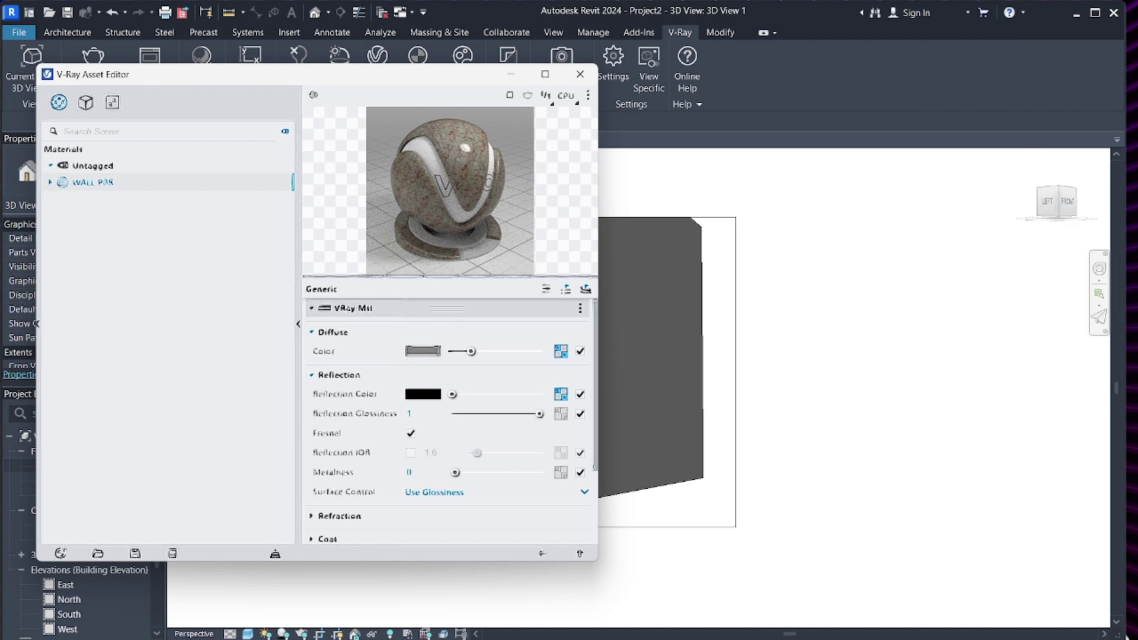
- Set the reflection surface control to Use Roughness and assign the PaintedPlaster010 Roughness map to Reflection Roughness
mouse_move(551, 614)
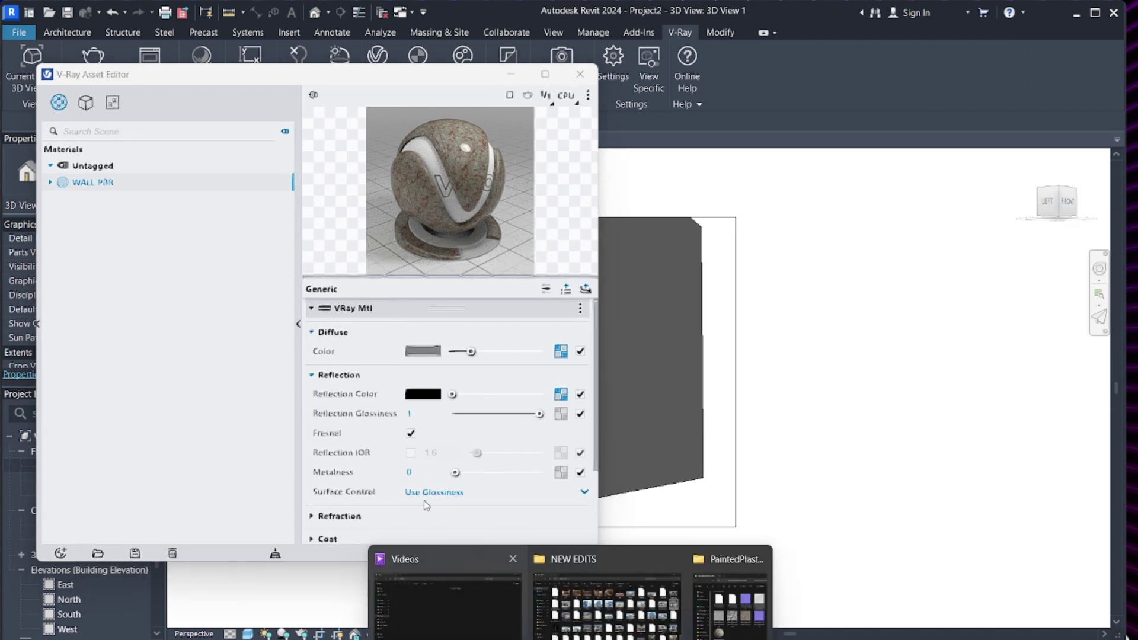
click(719, 616)
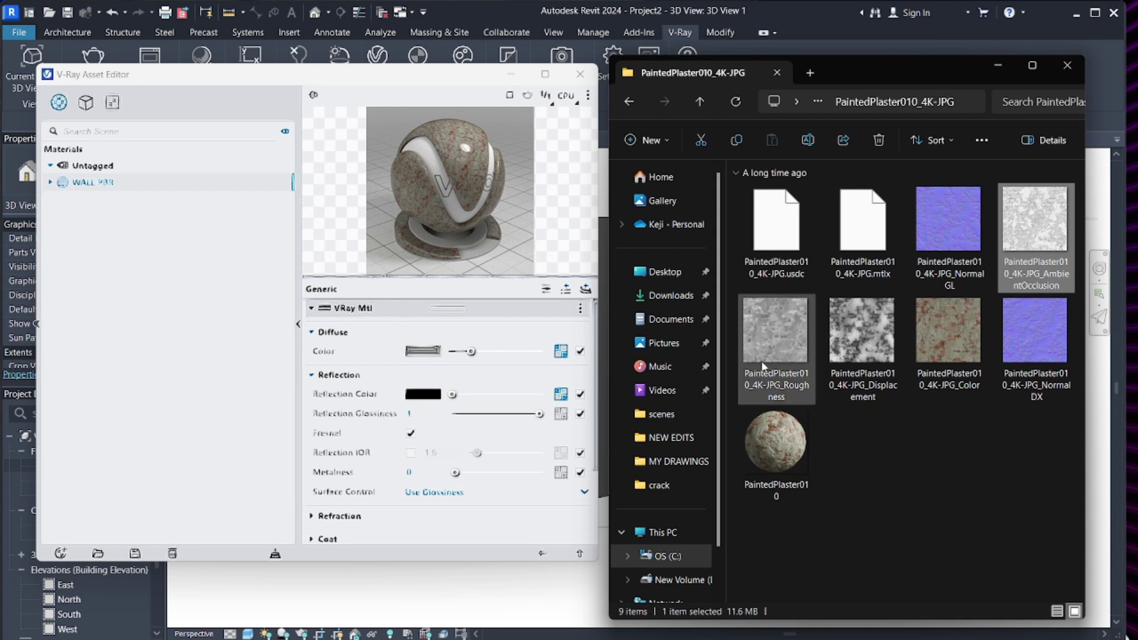
click(435, 491)
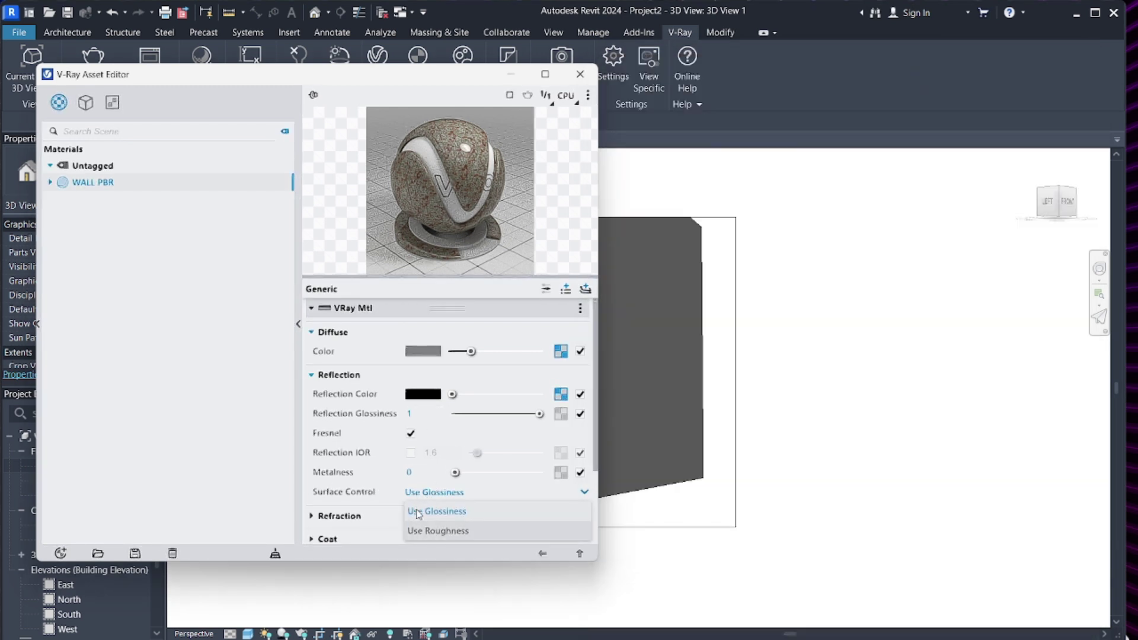
click(449, 531)
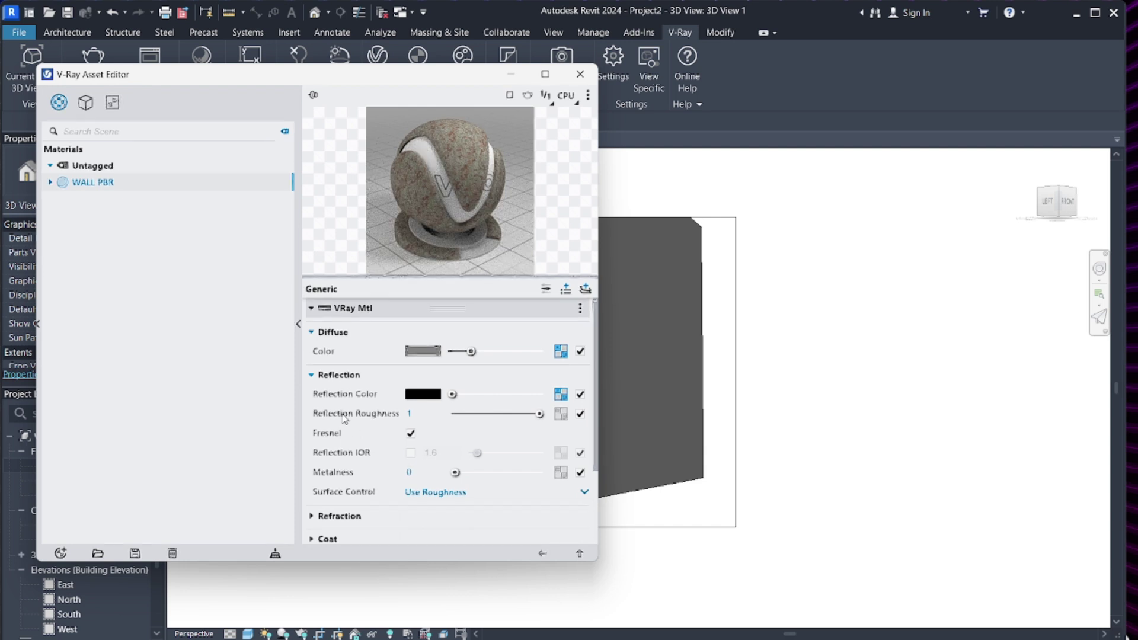
click(571, 639)
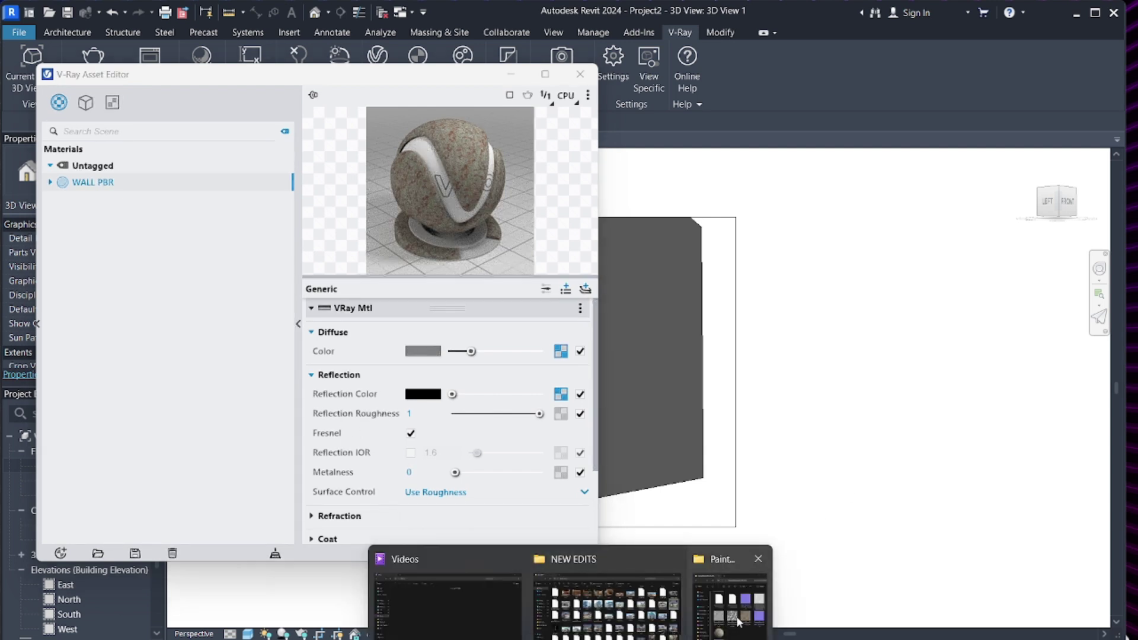
click(738, 621)
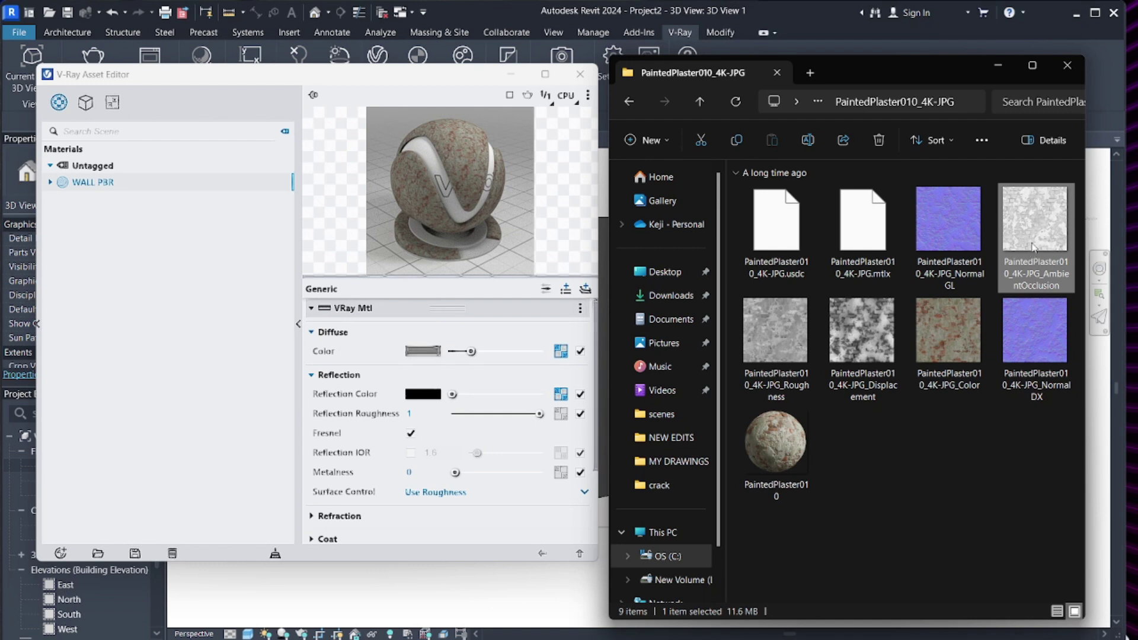
drag(776, 347, 564, 419)
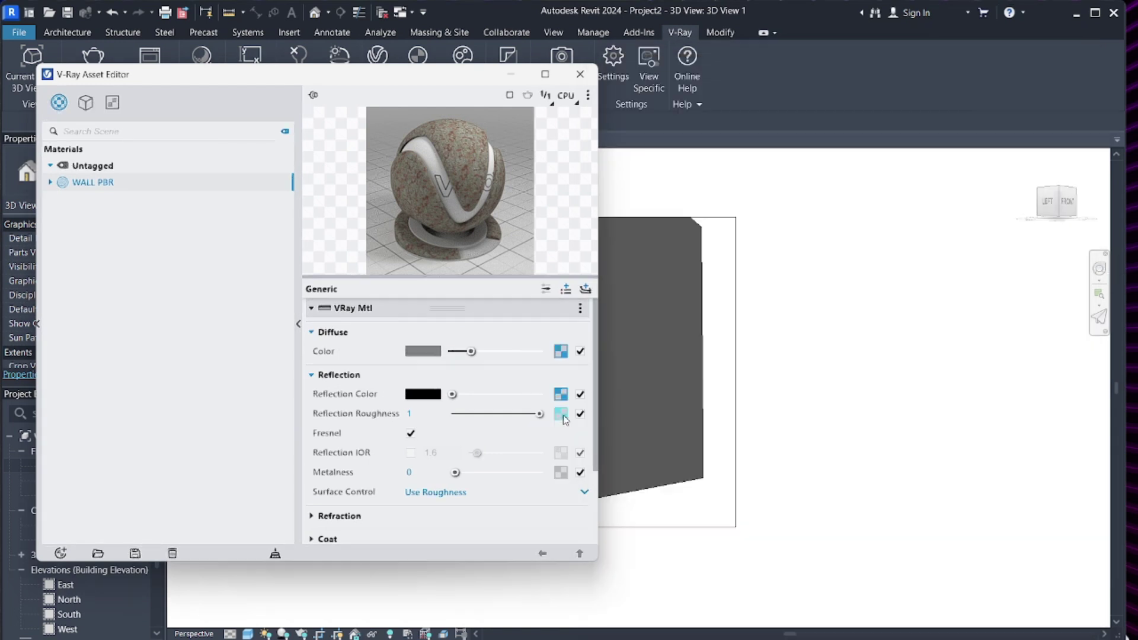
- Expand the Bump settings of WALL PBR and set the mode to Normal Map
mouse_move(666, 581)
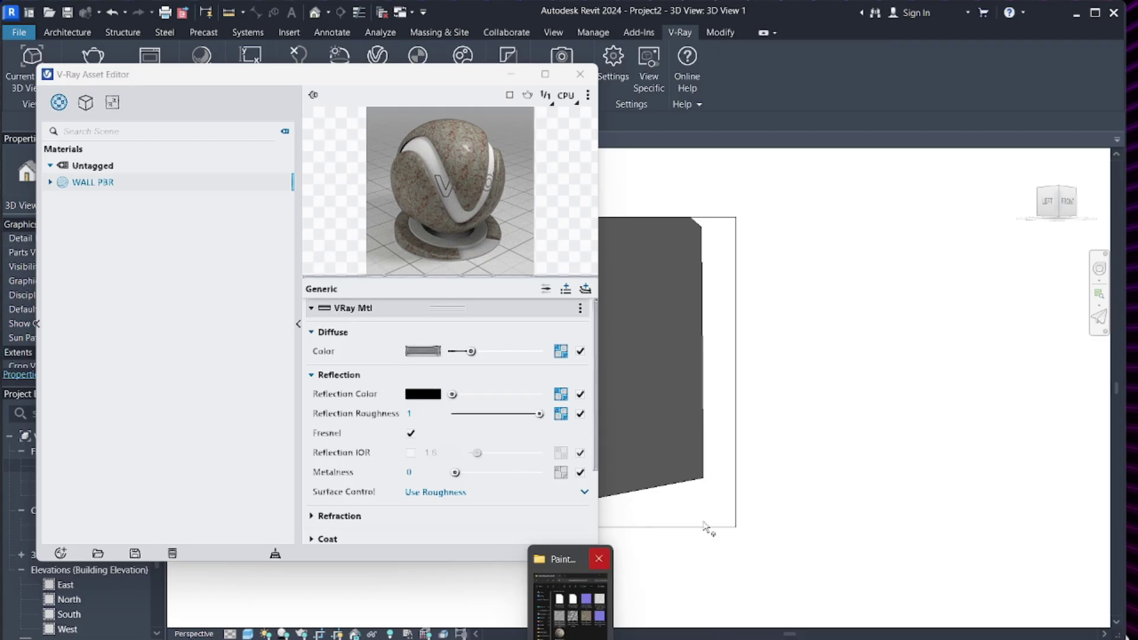
scroll(446, 435, down, 3)
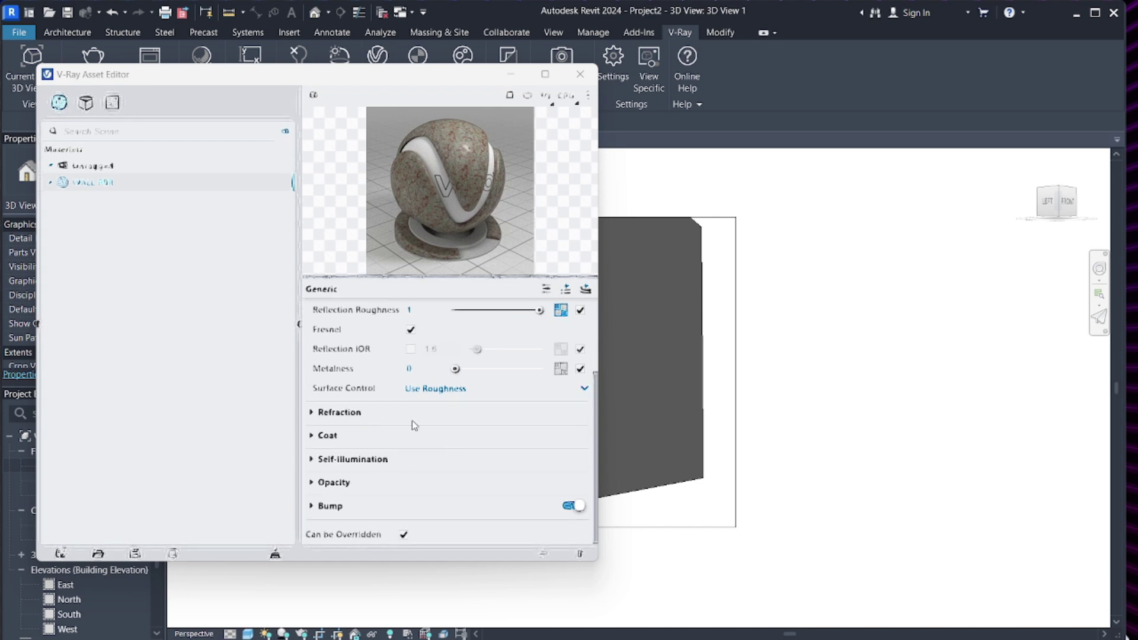
click(314, 507)
scroll(490, 469, down, 1)
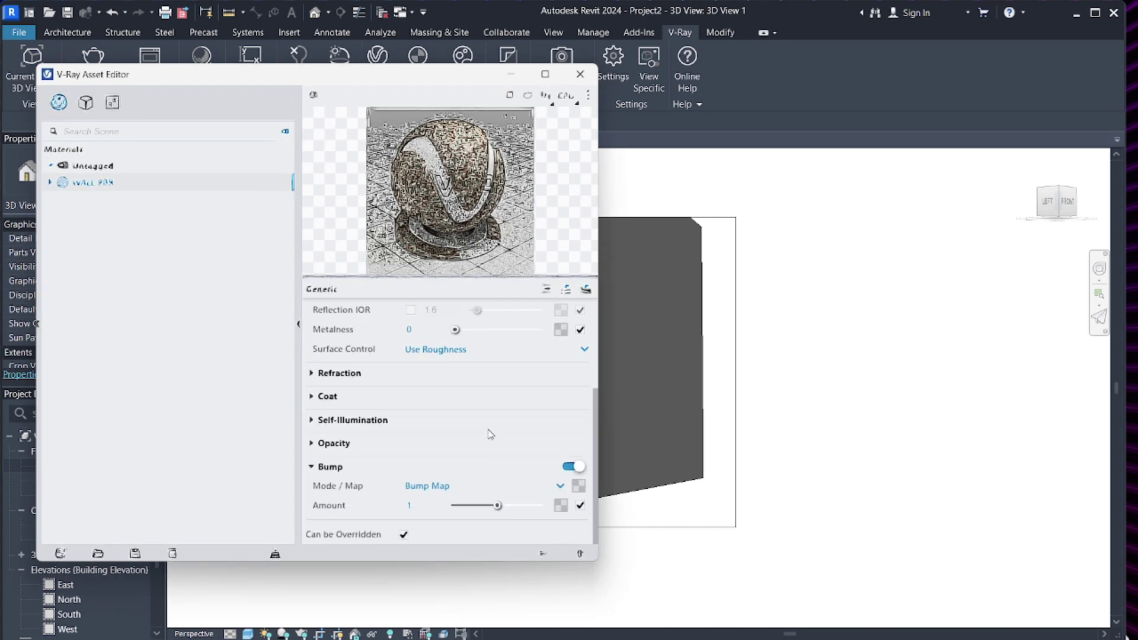
click(436, 493)
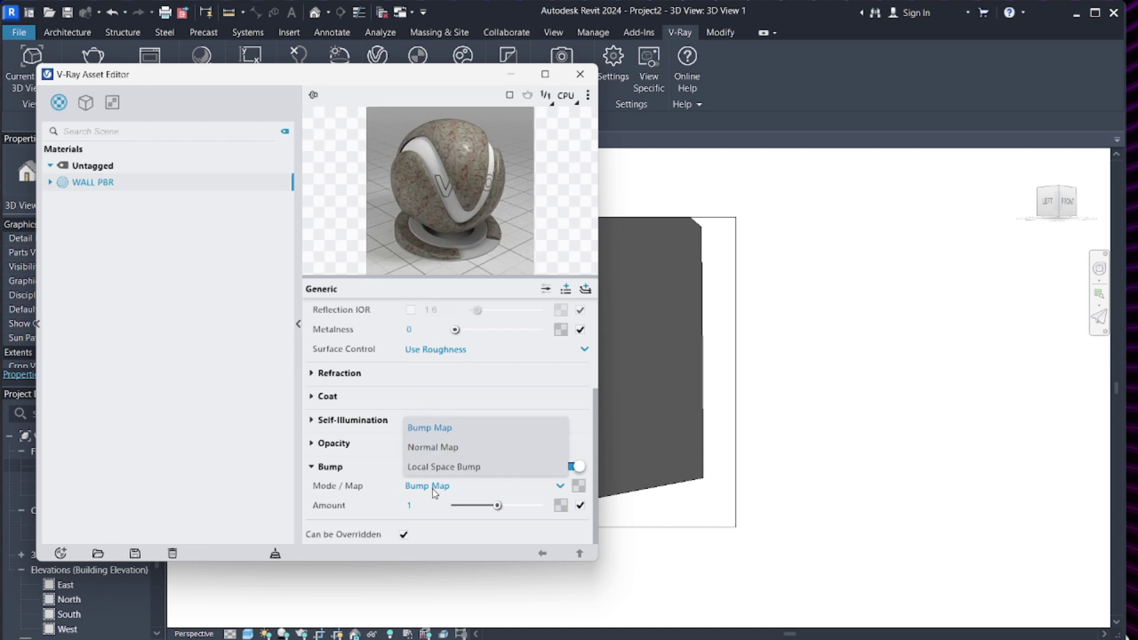
click(442, 448)
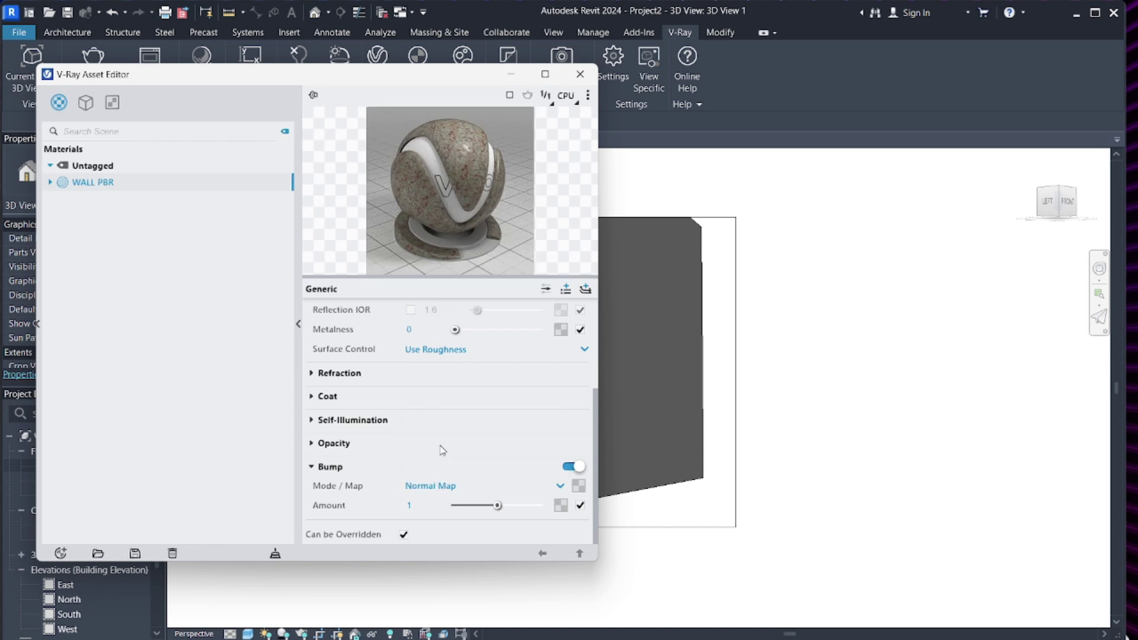
- Preview the NormalGL and NormalDX maps of PaintedPlaster010 in the image viewer to compare them
click(481, 639)
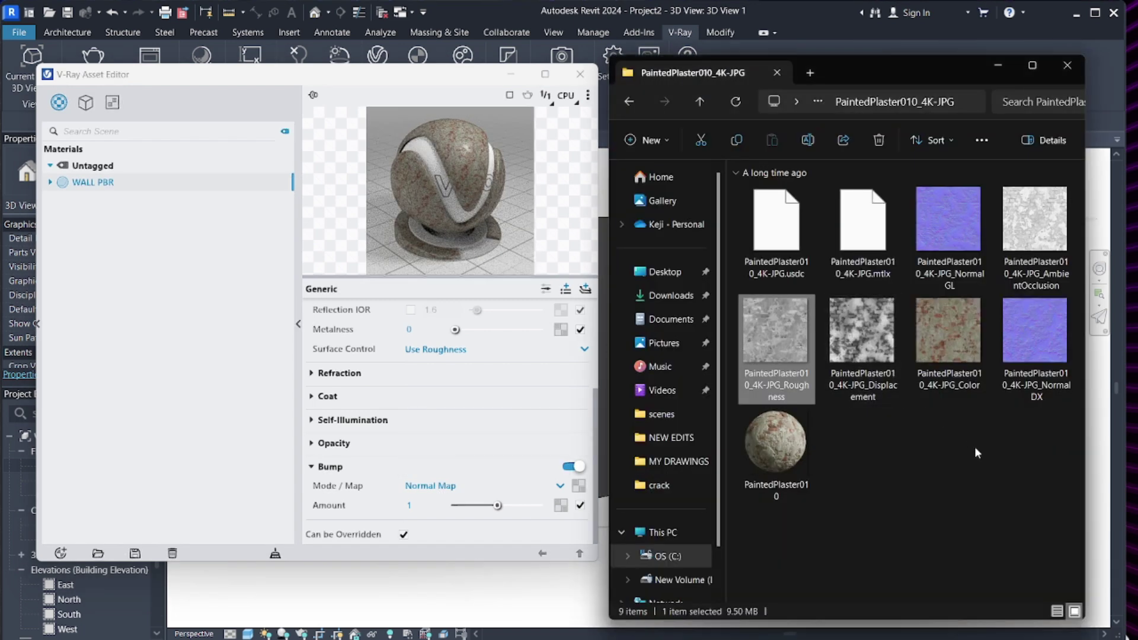
click(943, 248)
double_click(945, 234)
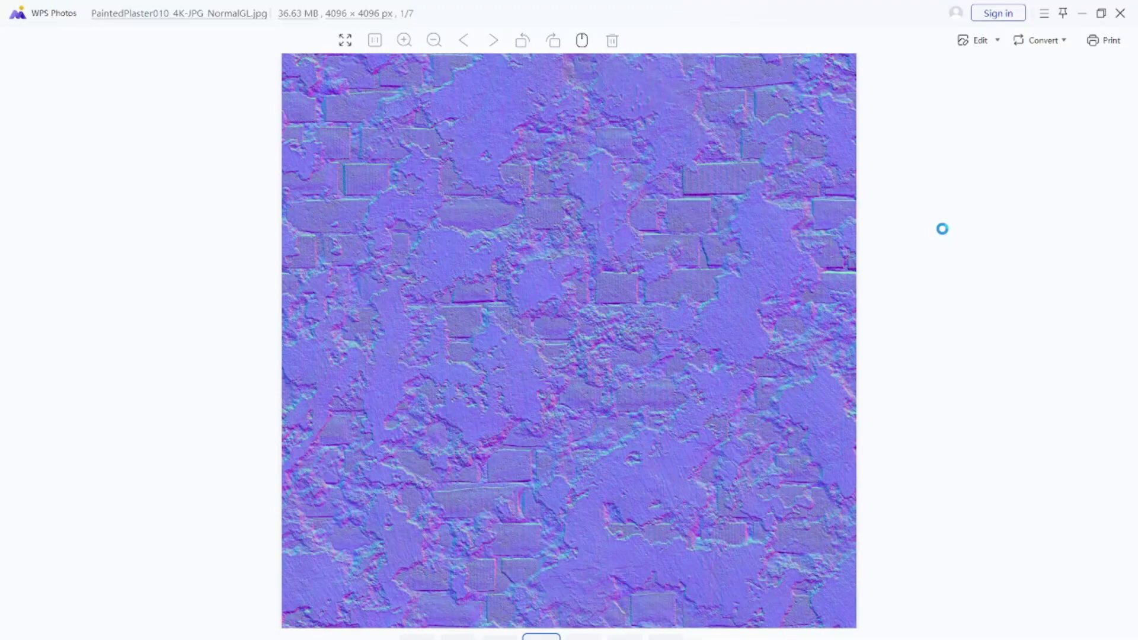
click(1120, 13)
double_click(1037, 319)
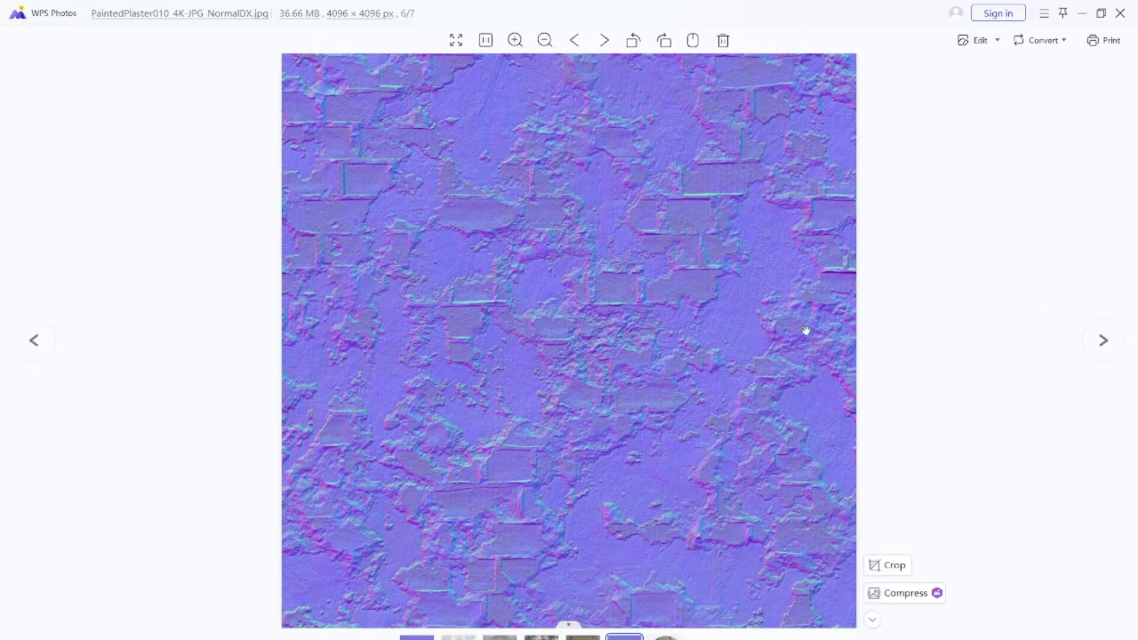
click(1120, 13)
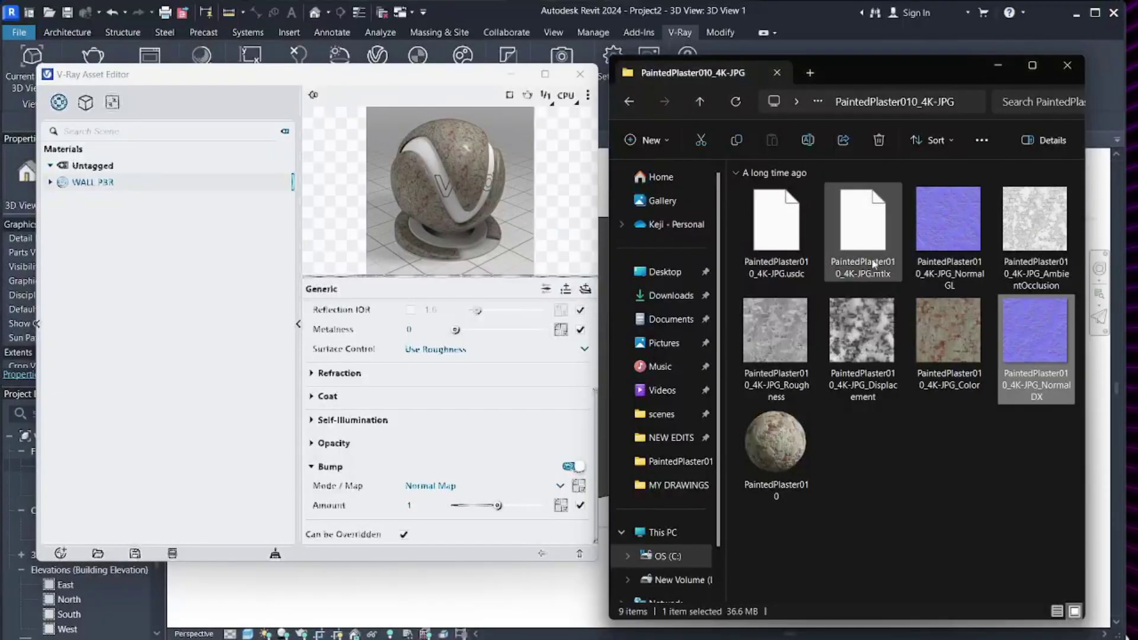
- Keep the bump mode at Normal Map, assign the NormalGL map to its Mode / Map texture and the NormalDX map to its Amount
click(430, 490)
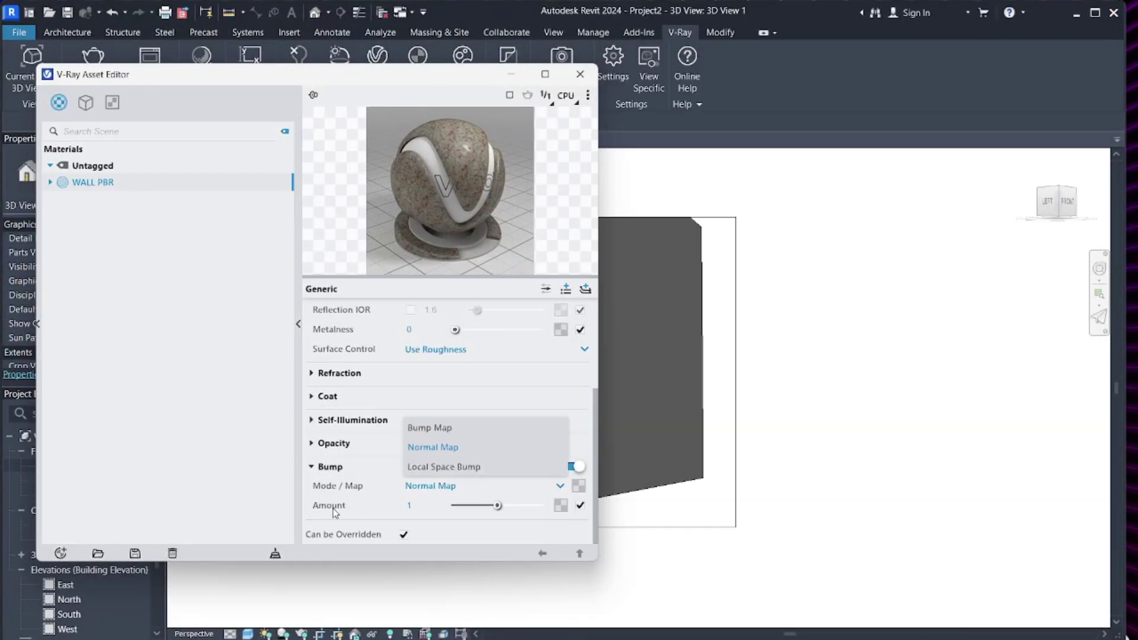
click(736, 466)
click(801, 483)
click(457, 451)
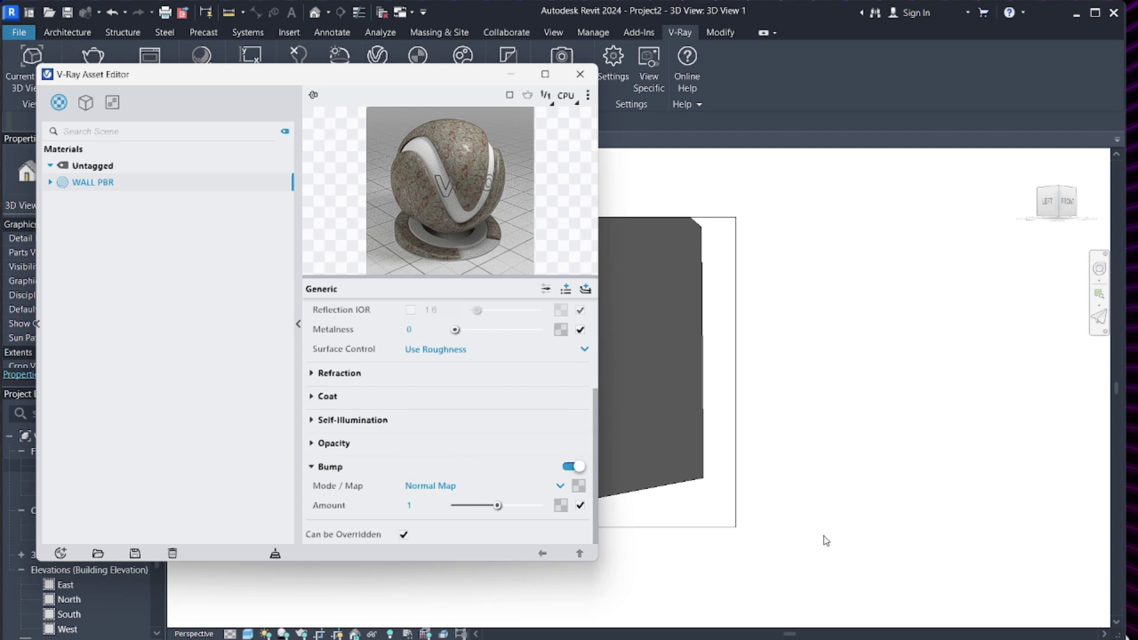
click(571, 622)
drag(933, 259, 579, 487)
click(595, 628)
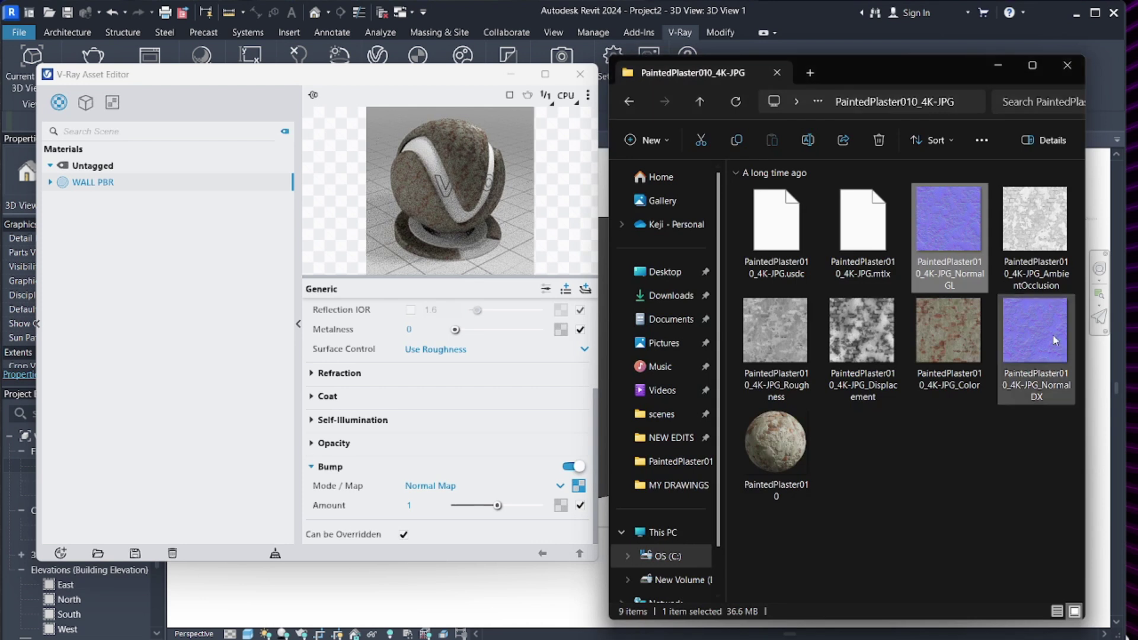
drag(1053, 336, 562, 511)
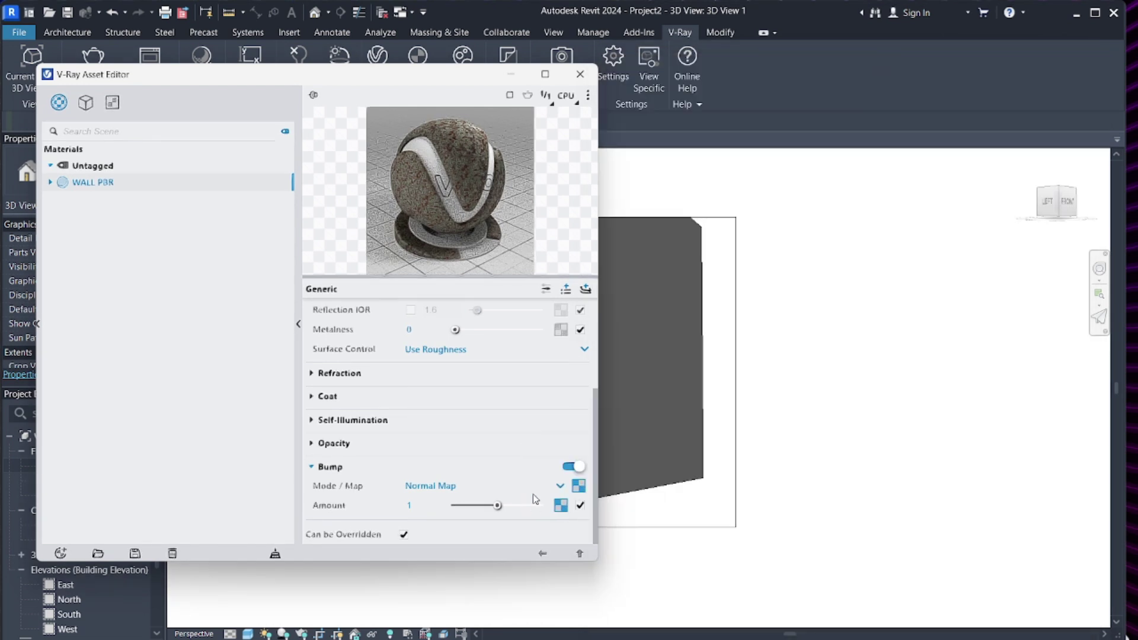
- Review the texture maps assigned to WALL PBR's diffuse, reflection and bump settings
scroll(540, 403, up, 3)
scroll(551, 355, down, 5)
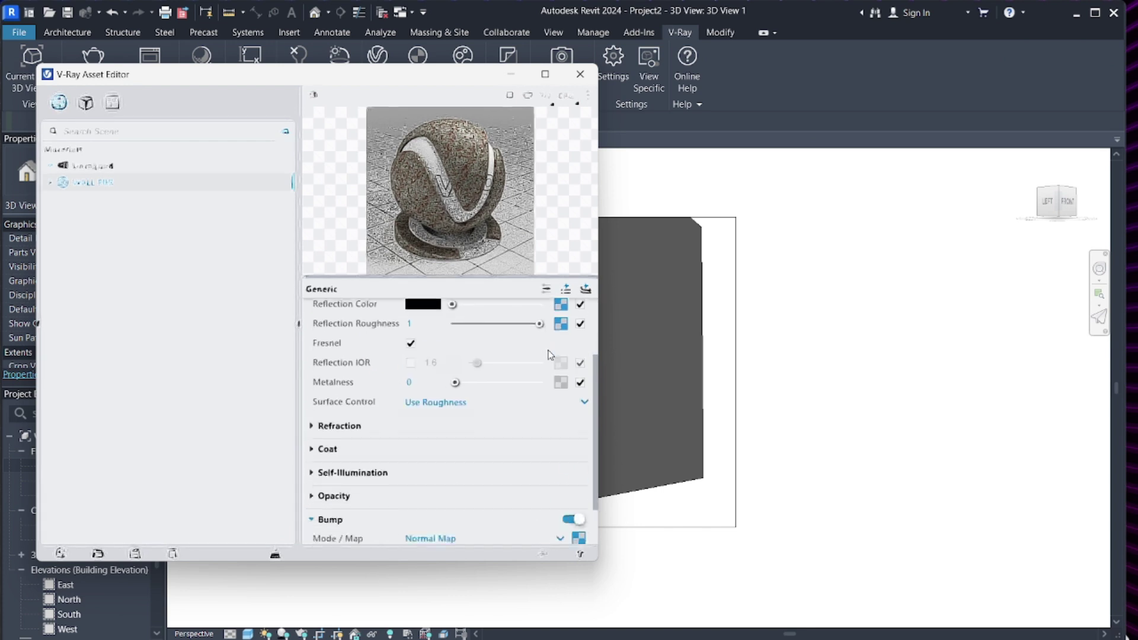
scroll(554, 357, up, 5)
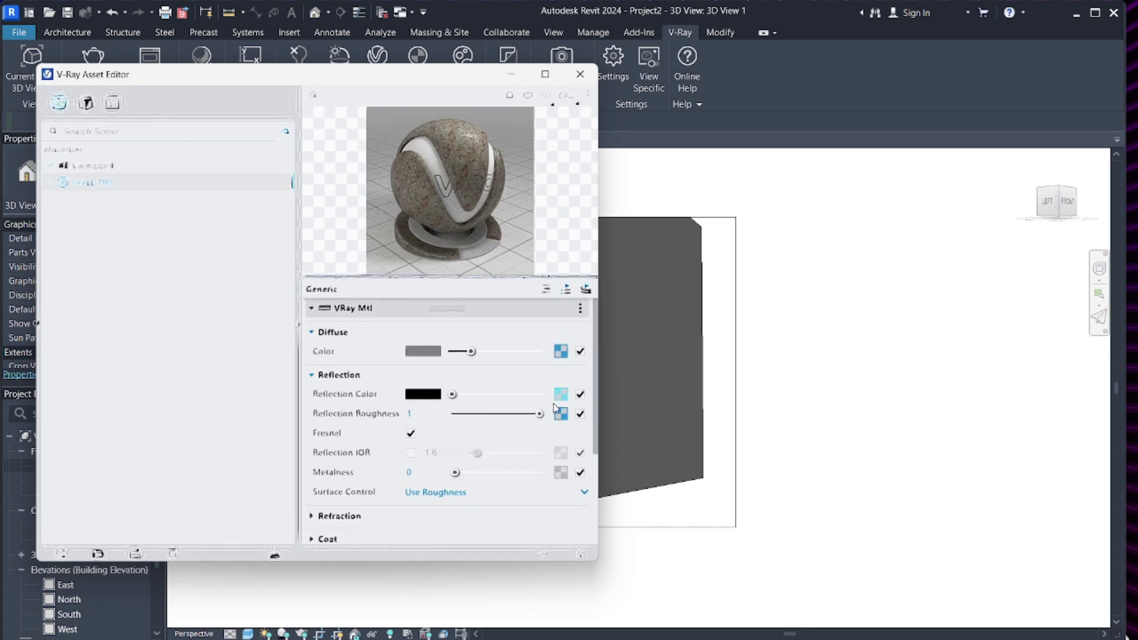
scroll(563, 391, down, 3)
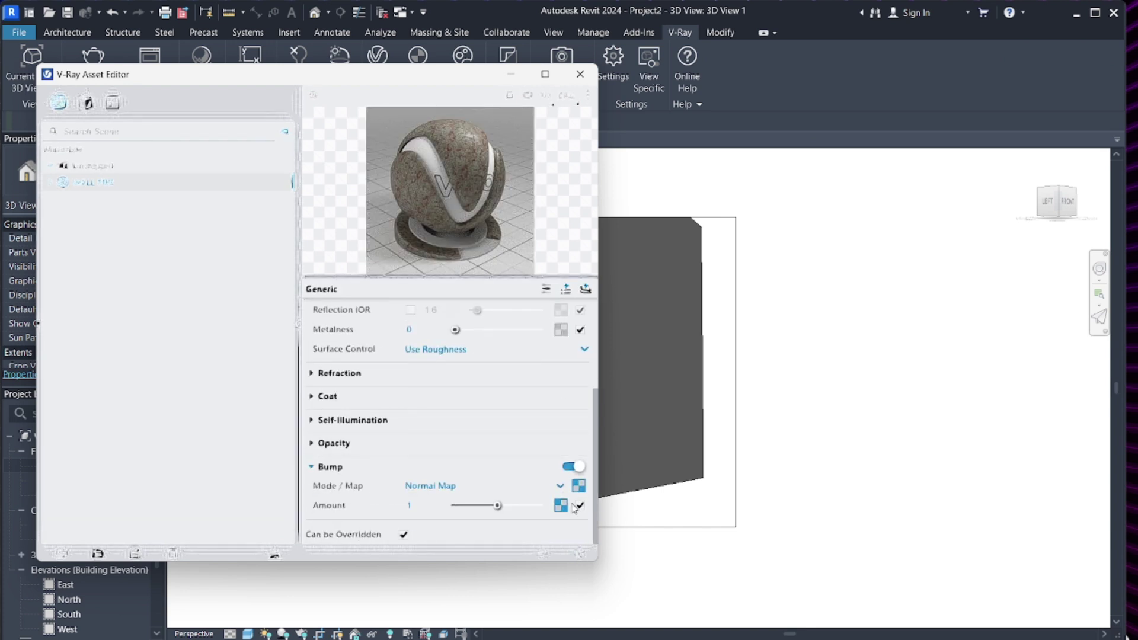
scroll(544, 453, up, 3)
scroll(541, 375, down, 3)
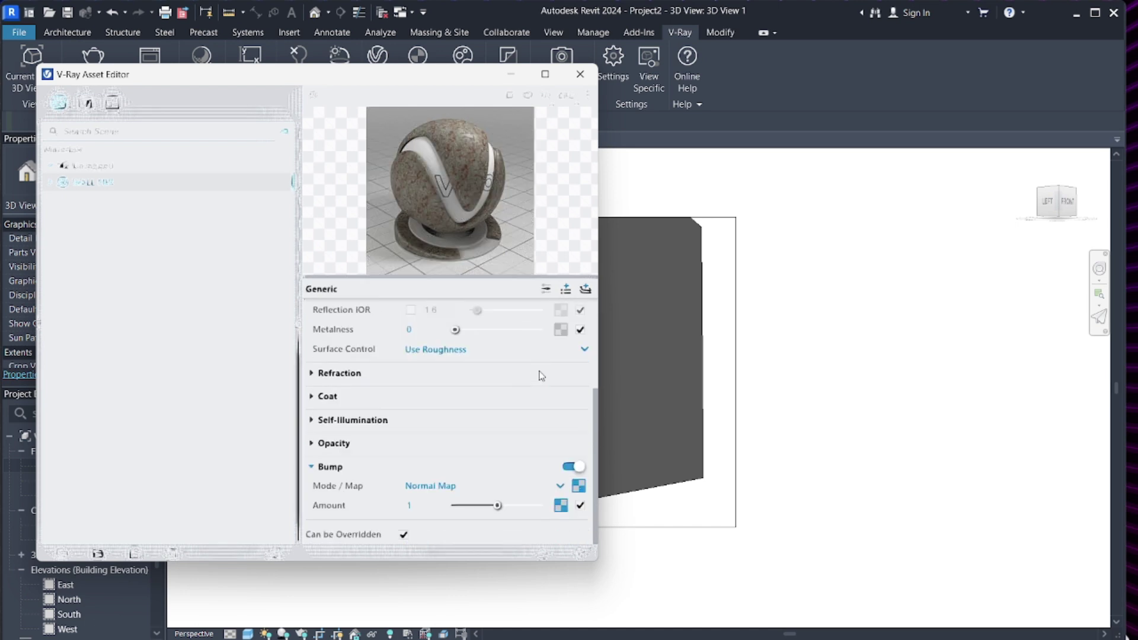
scroll(326, 527, up, 3)
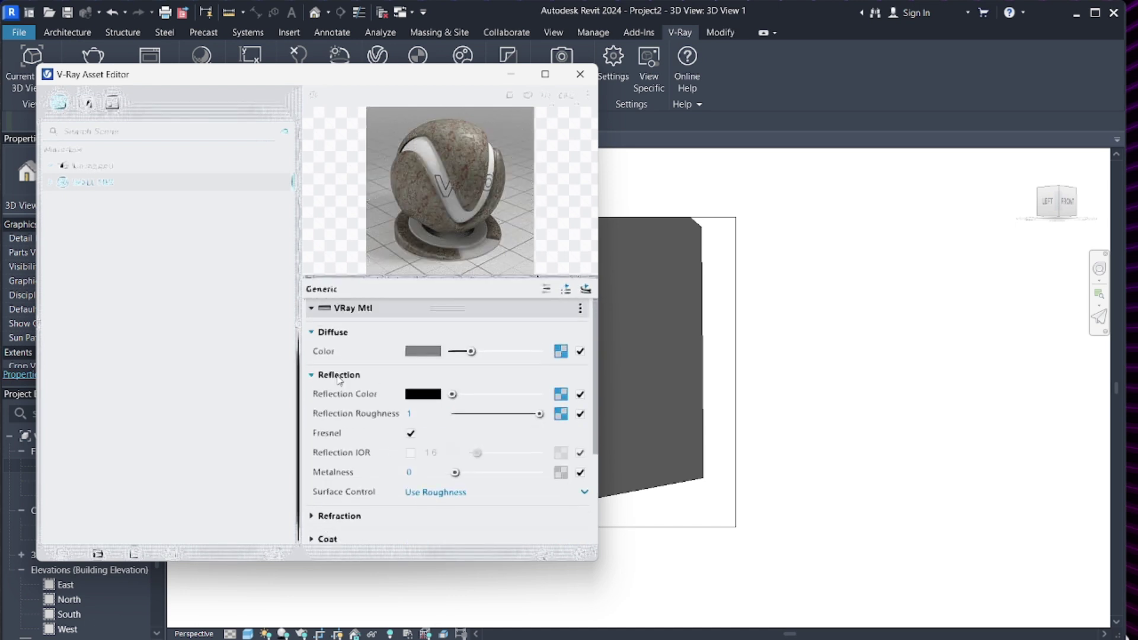
scroll(335, 391, down, 4)
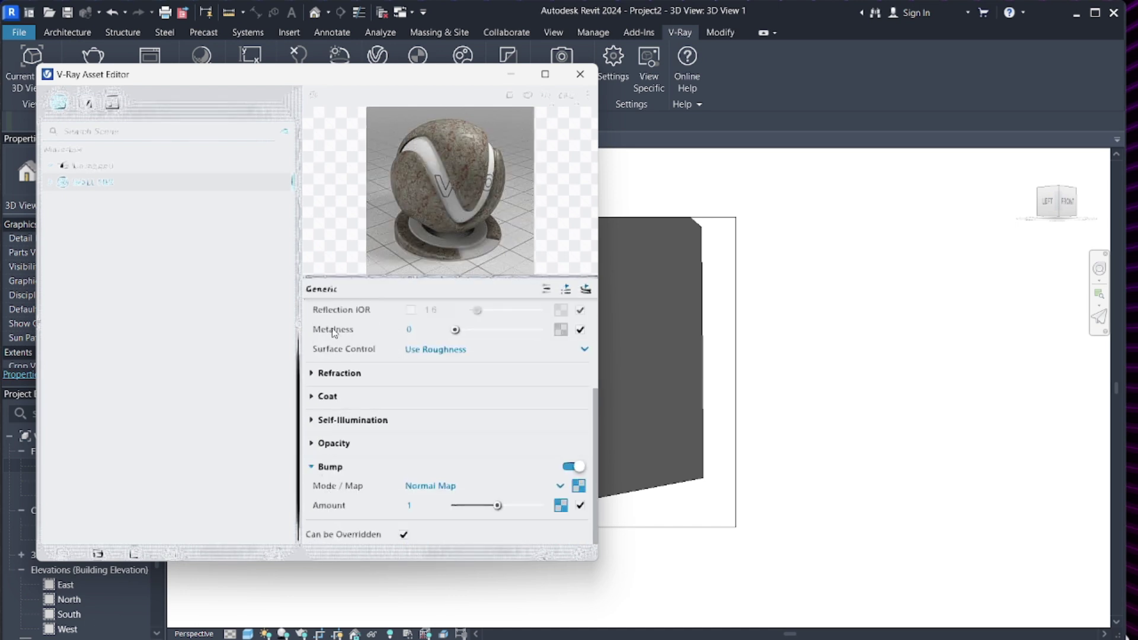
- Add a Displacement attribute to the WALL PBR material, enable it and expand its settings
scroll(334, 332, up, 3)
click(567, 289)
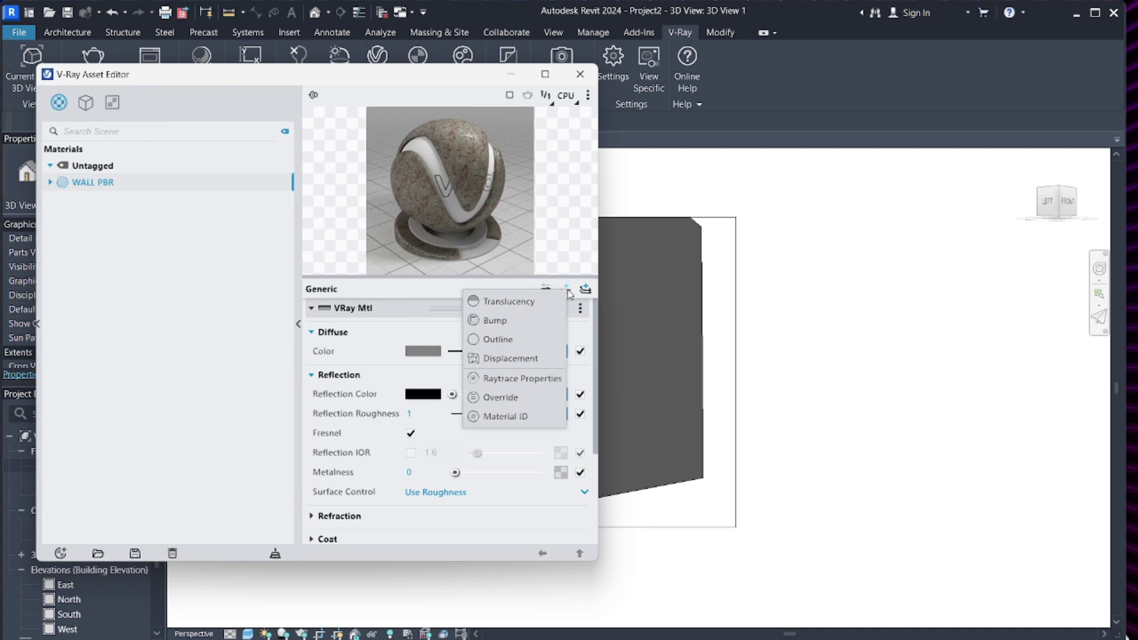
click(509, 358)
scroll(354, 472, down, 3)
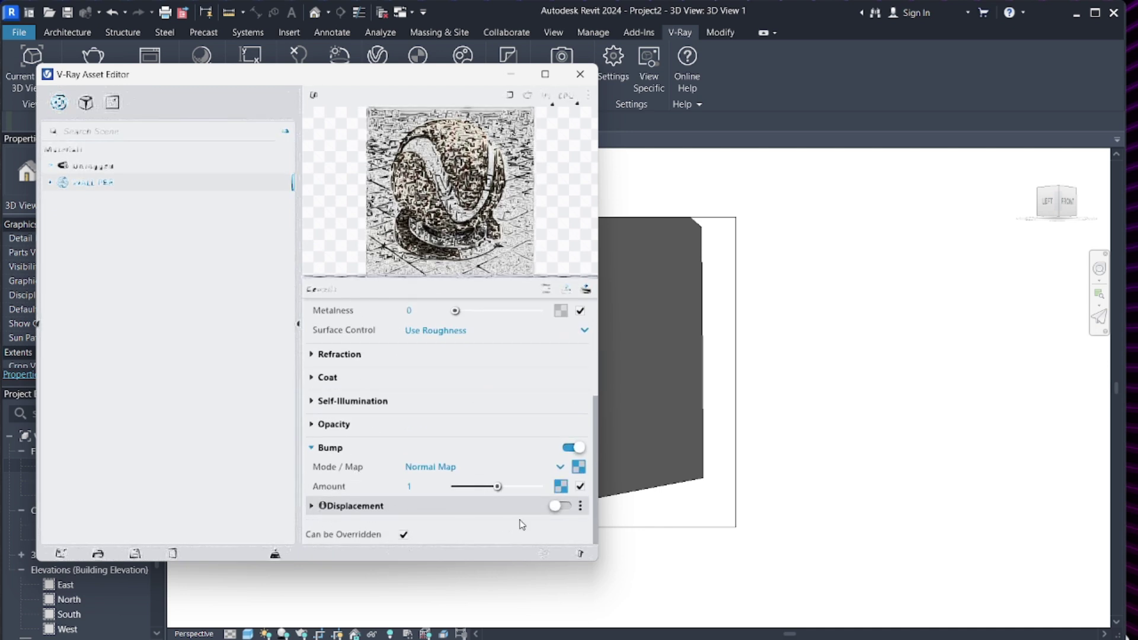
click(559, 506)
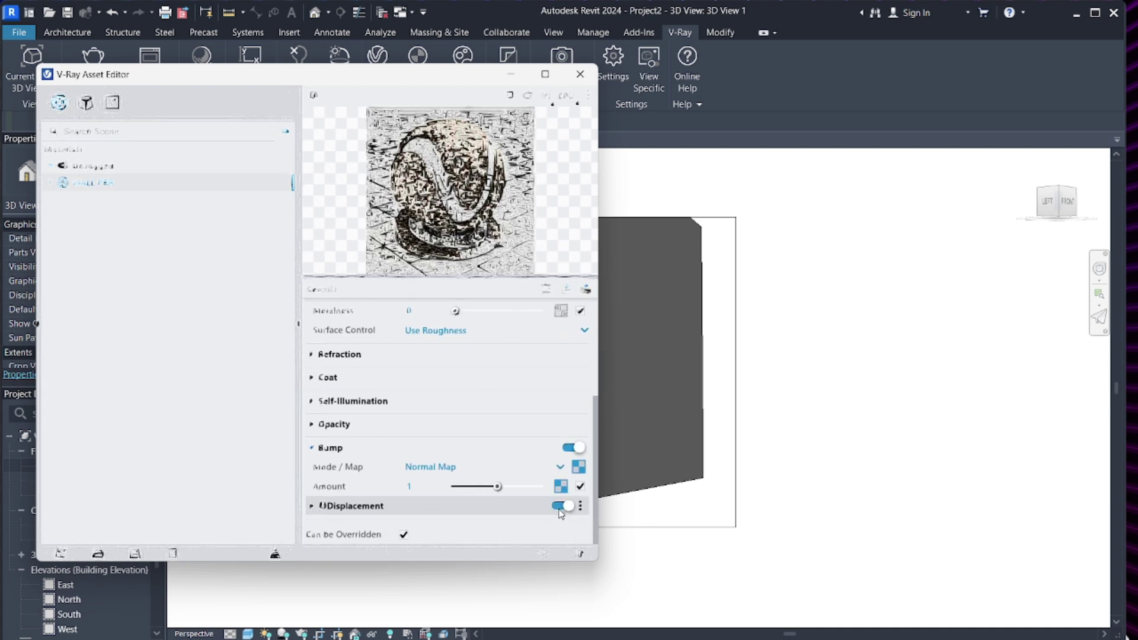
click(312, 508)
scroll(403, 415, down, 3)
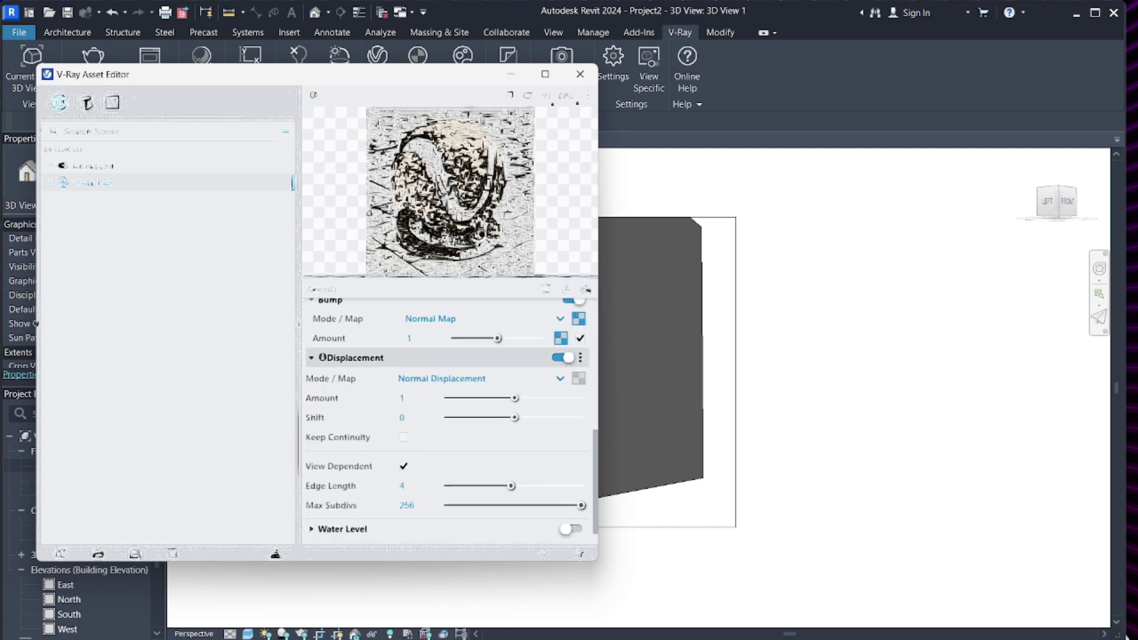
- Assign the PaintedPlaster010 Displacement map to the Mode / Map texture of WALL PBR's Displacement, then review the material's settings
click(579, 598)
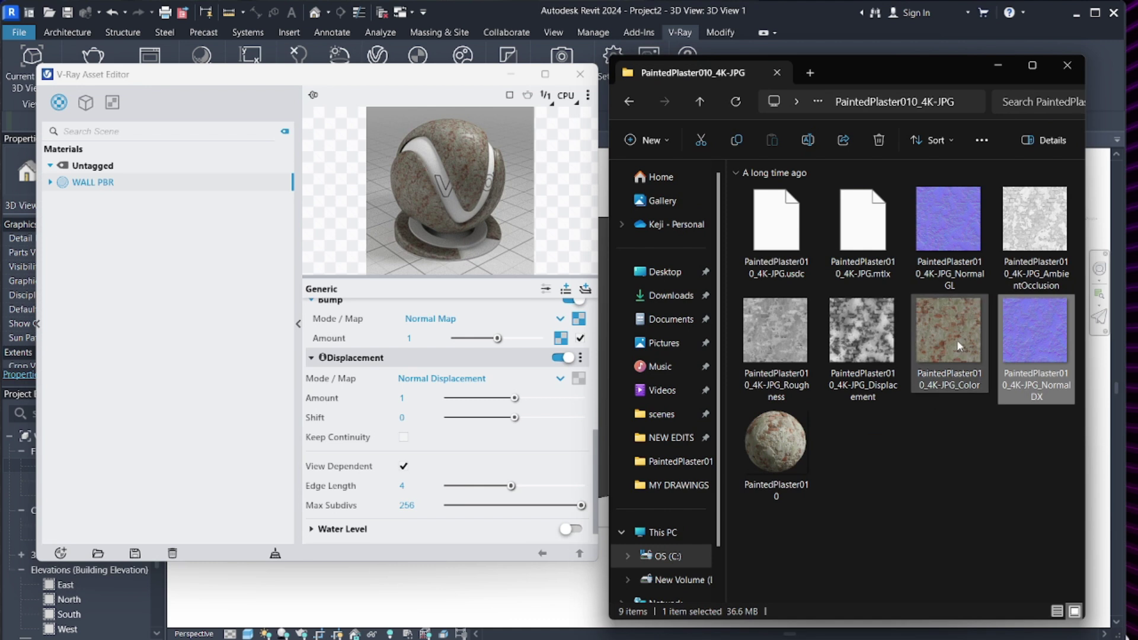
click(872, 342)
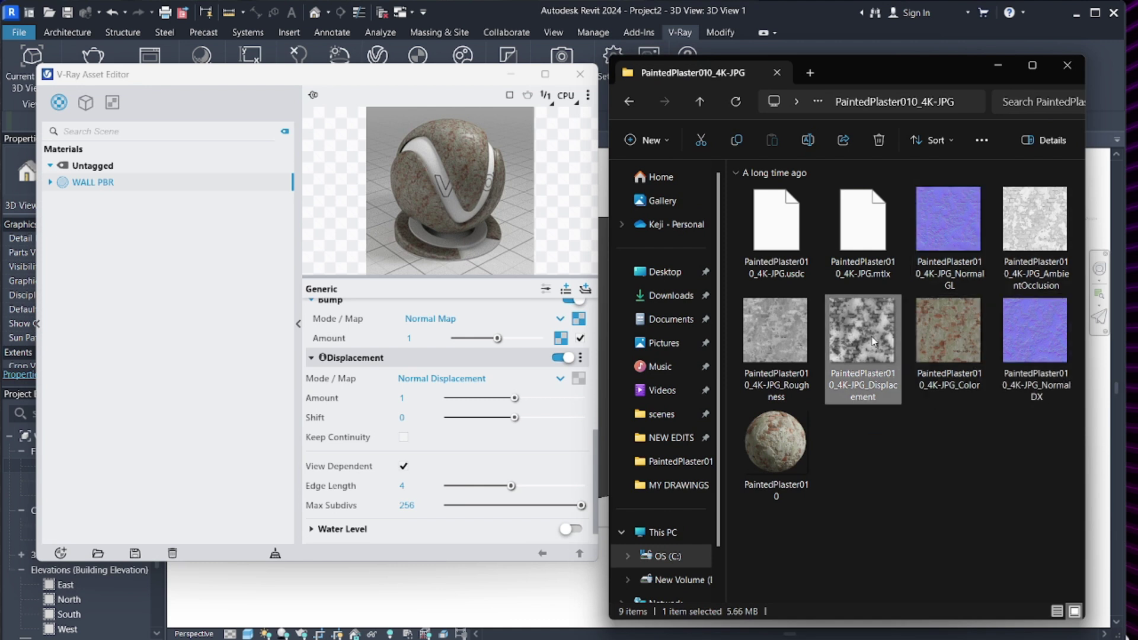
drag(872, 332, 588, 386)
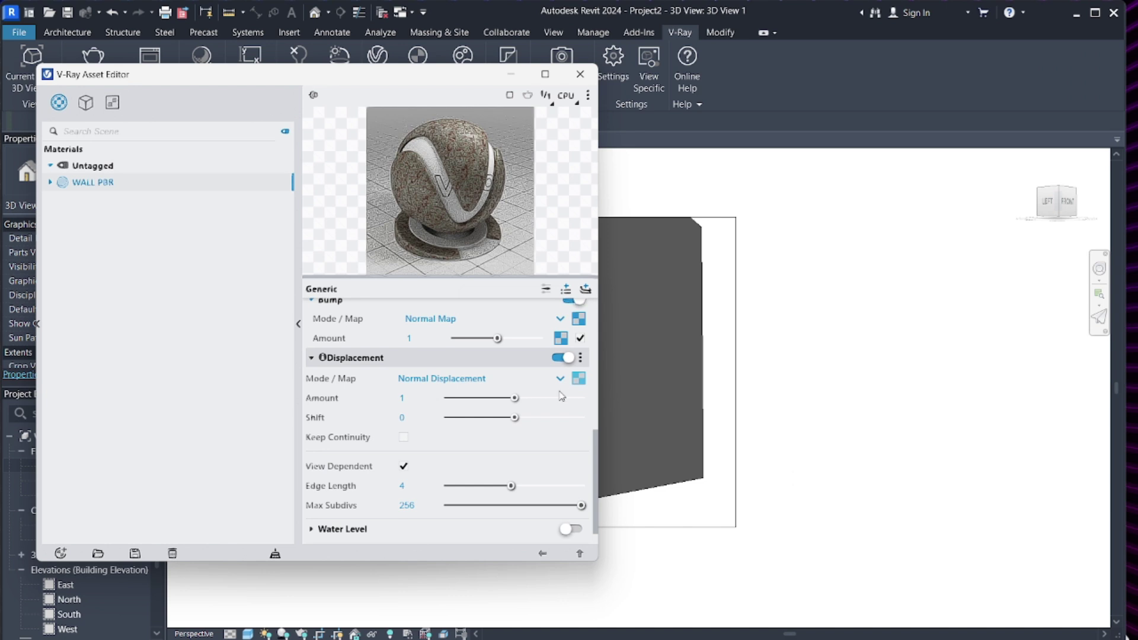
scroll(560, 394, up, 10)
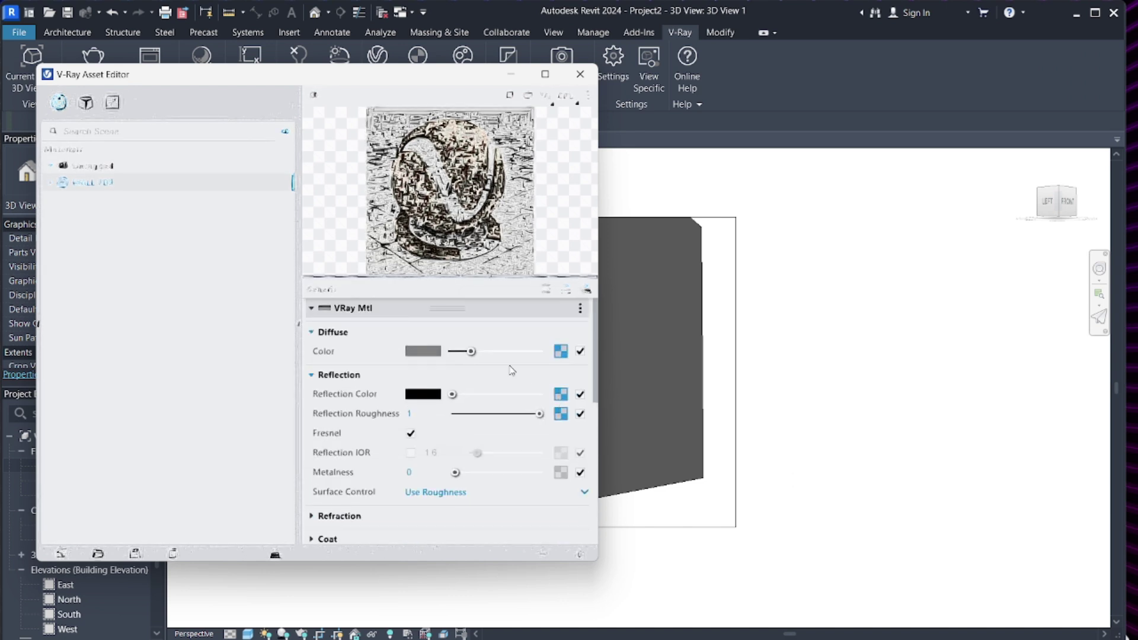
scroll(513, 385, down, 10)
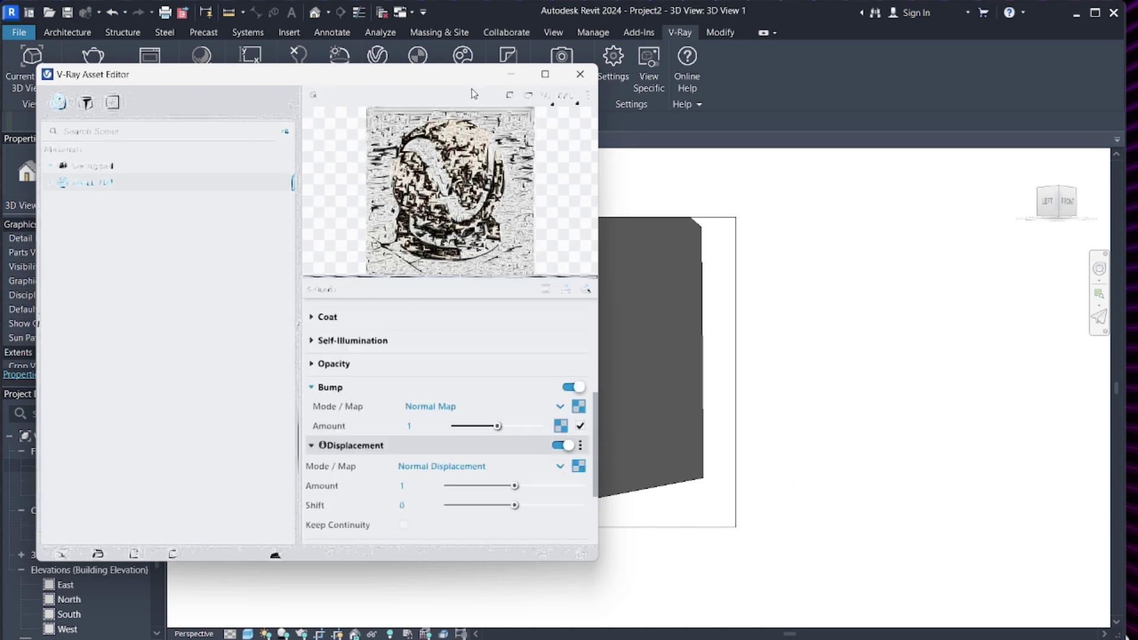
- Find the project material WALL in the V-Ray Appearance Manager, assign WALL PBR to it, and clear the windows off the wall view
drag(437, 77, 392, 128)
click(414, 71)
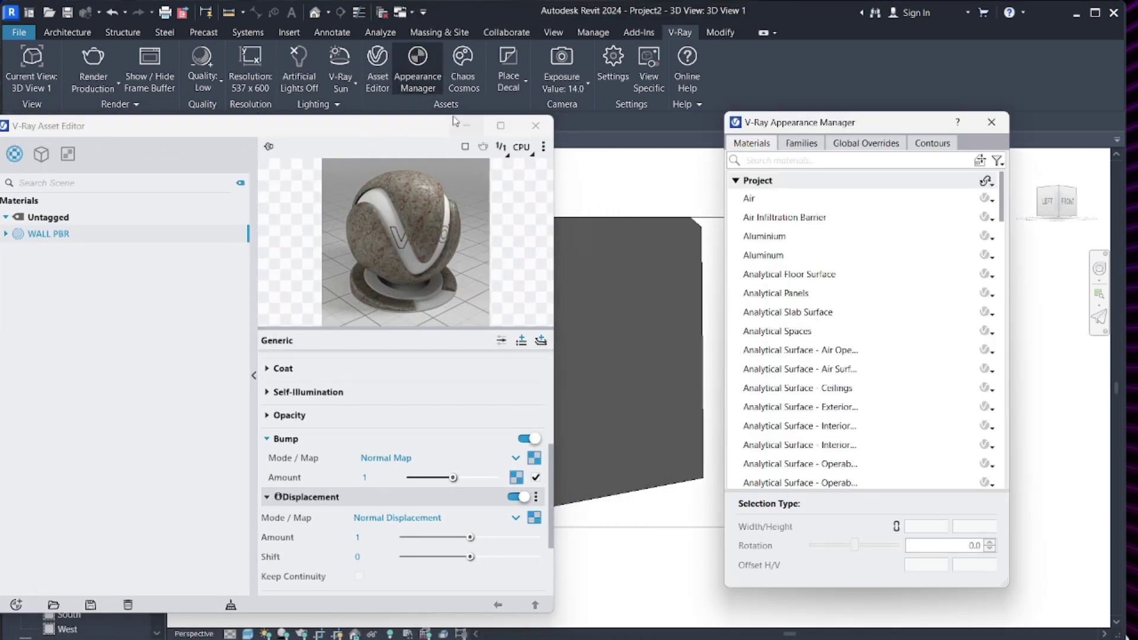
click(784, 160)
text(WALL)
click(791, 354)
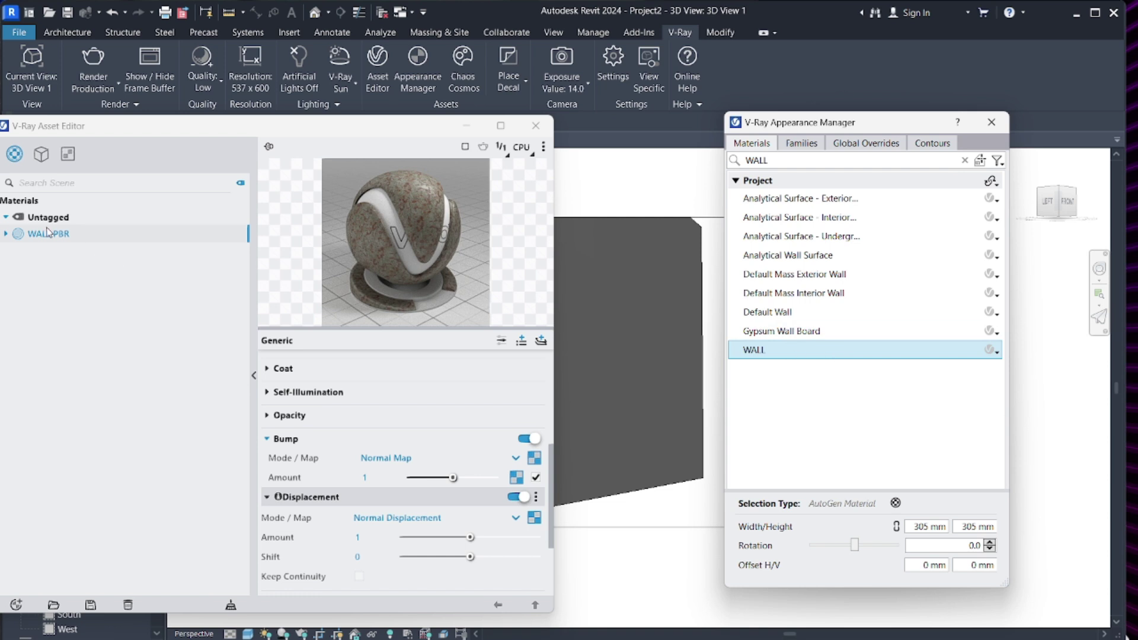
drag(43, 236, 794, 360)
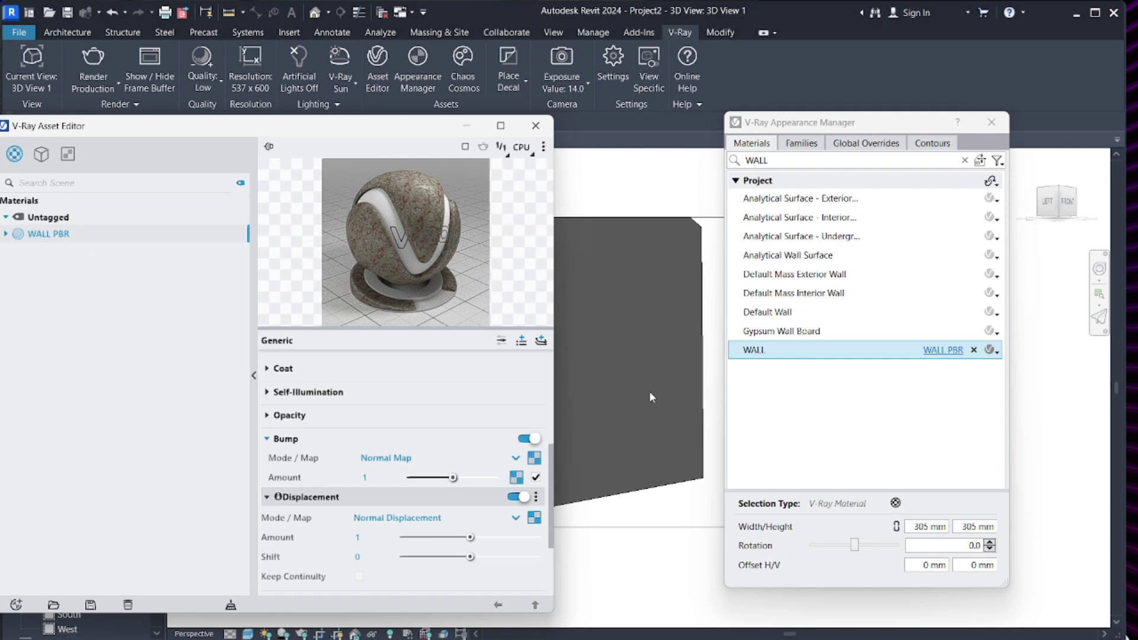
click(535, 125)
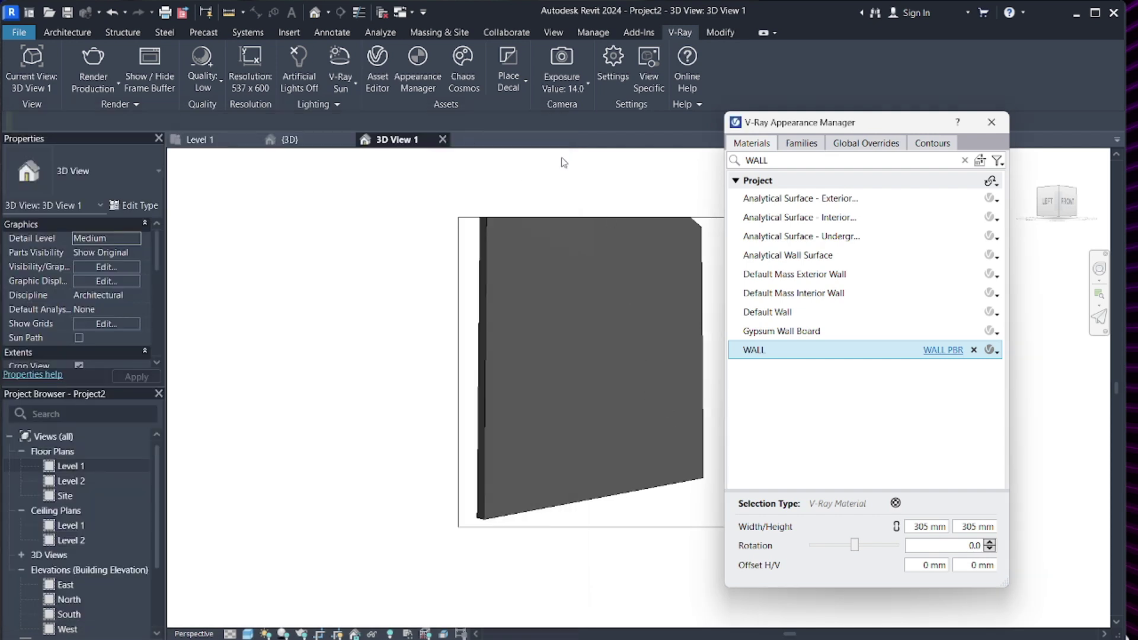
click(583, 182)
drag(853, 131, 959, 174)
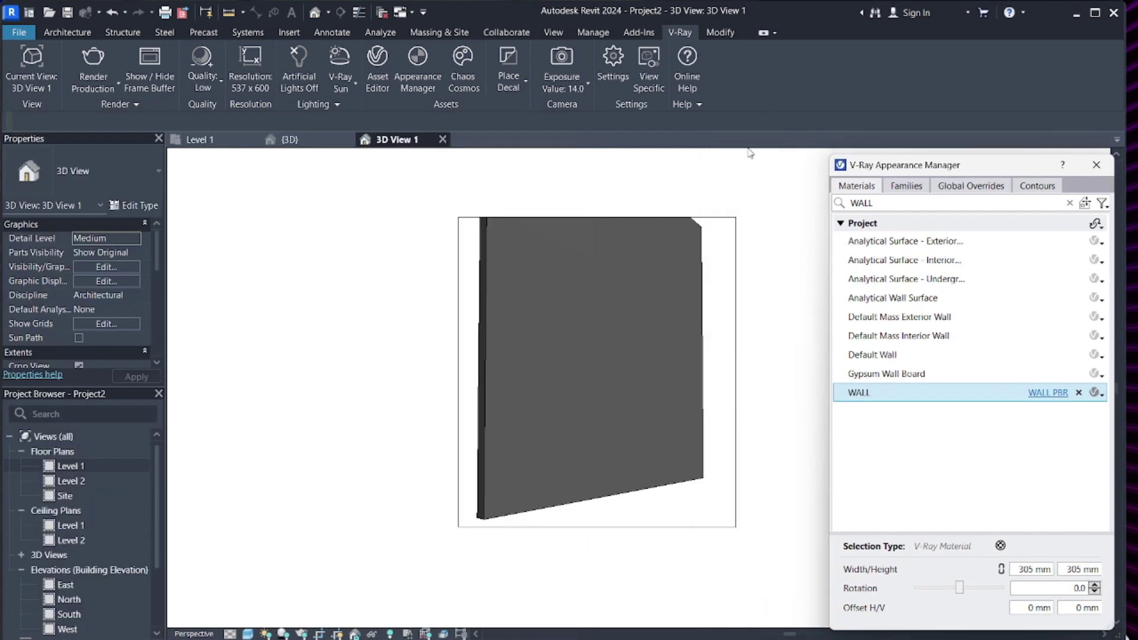
- Set the V-Ray render quality to High+ and the output width to 2000 pixels, keeping the Crop Region aspect ratio
click(202, 77)
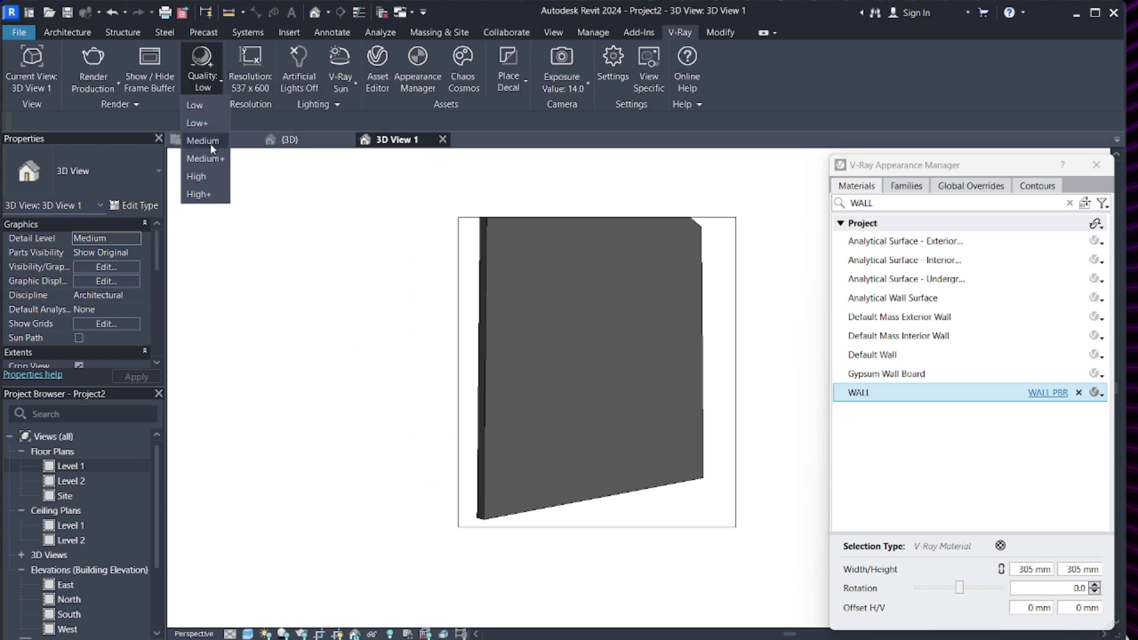
click(216, 201)
click(242, 90)
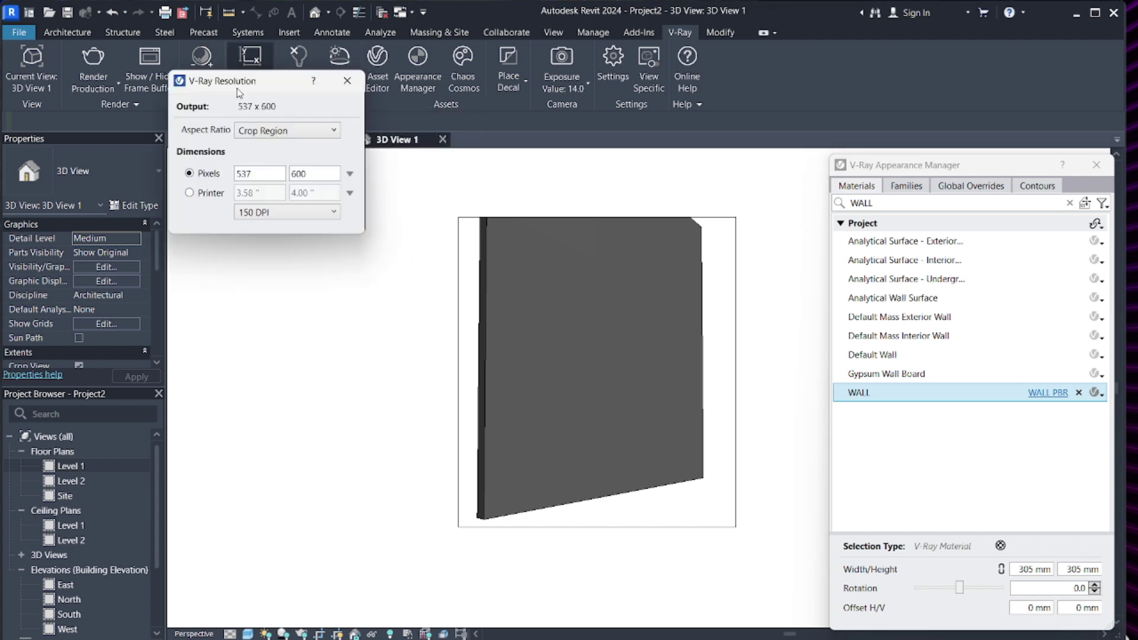
double_click(266, 174)
text(7000)
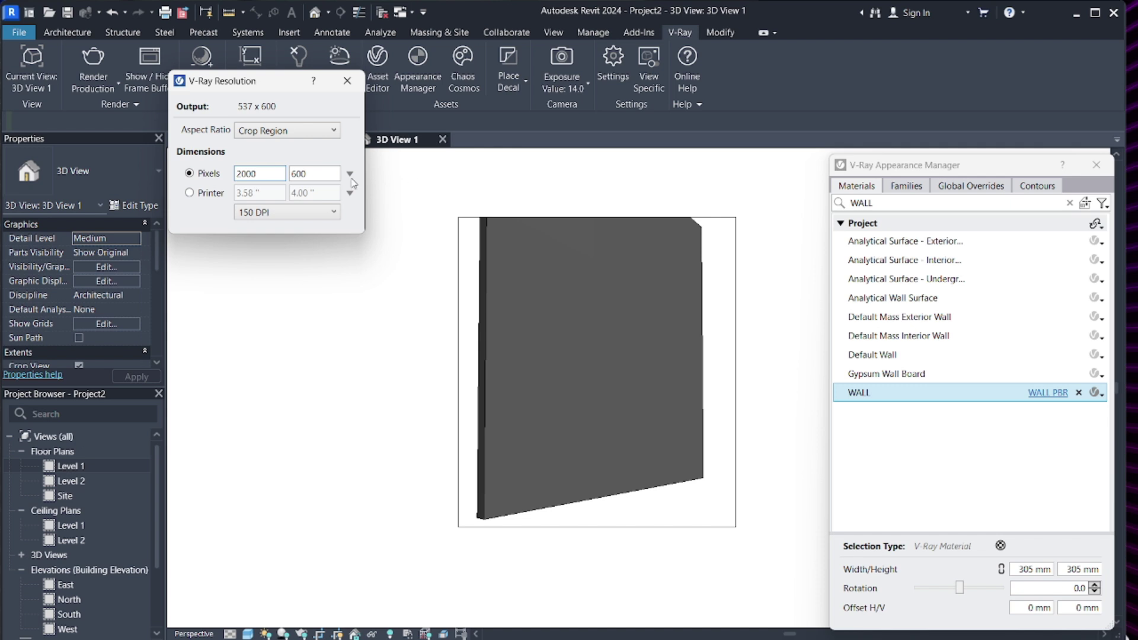
click(331, 175)
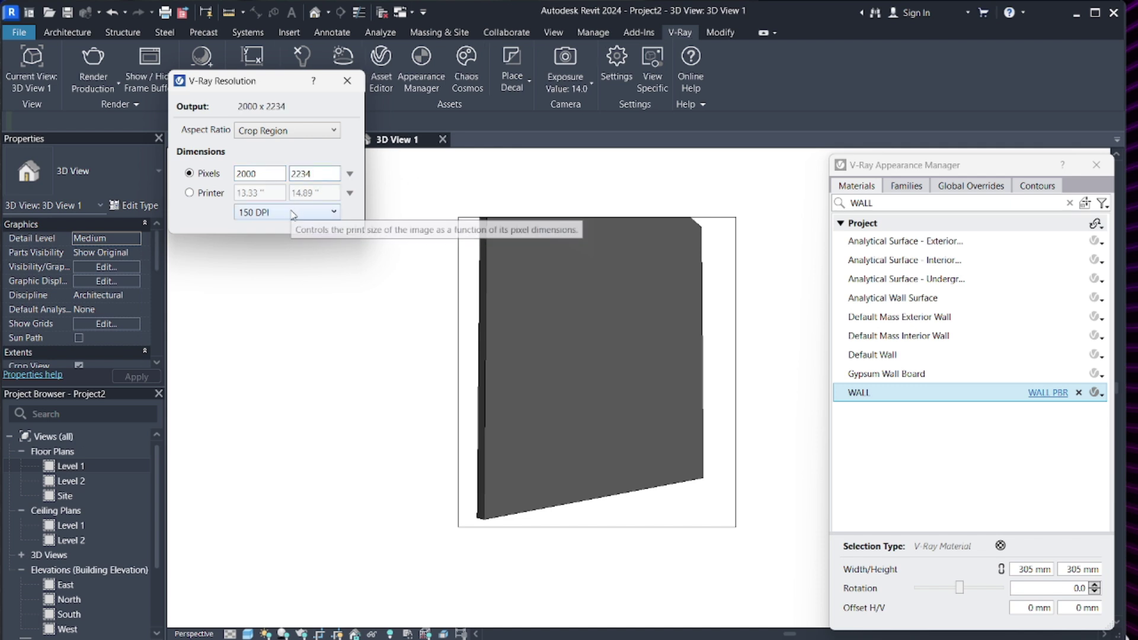
click(347, 81)
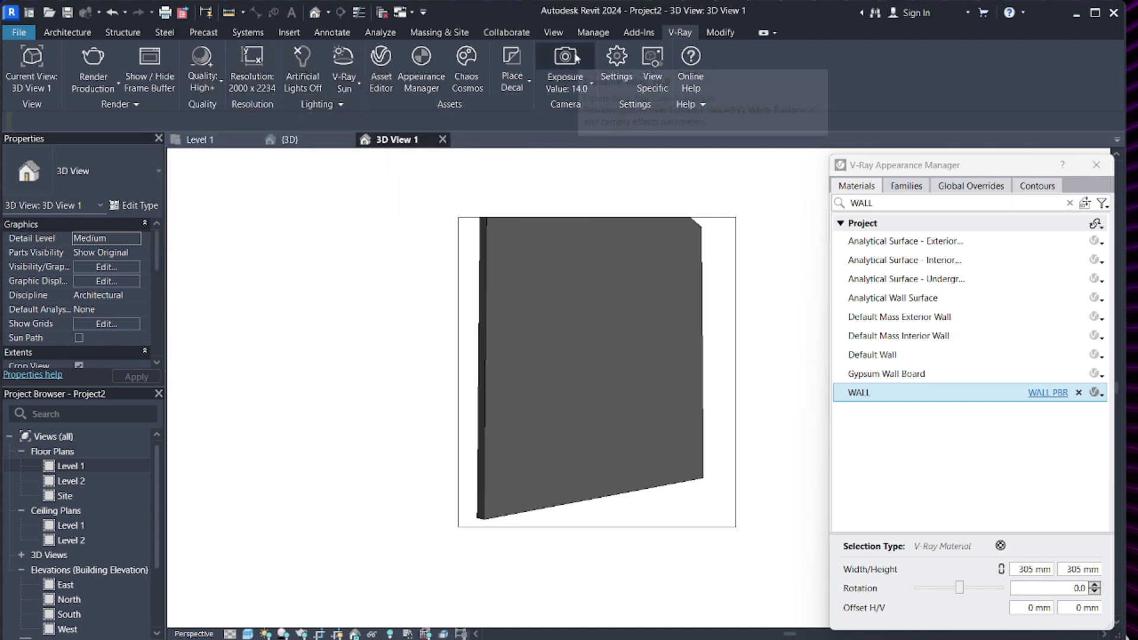
- Expand Global Illumination in the V-Ray renderer settings and switch the render engine to RTX
click(615, 63)
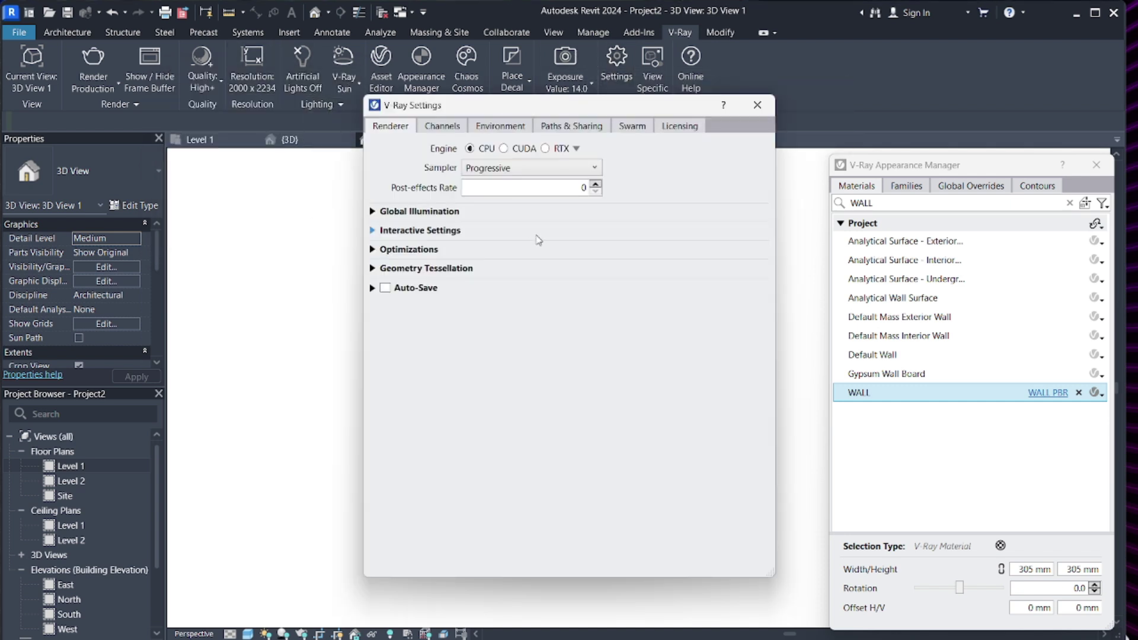
click(401, 217)
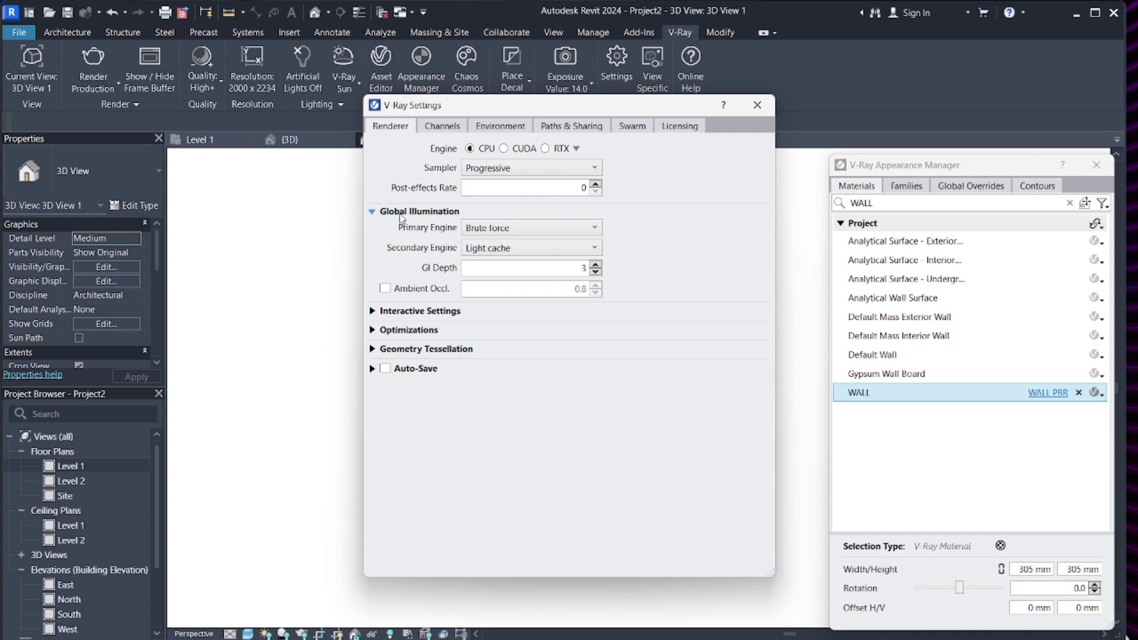
click(433, 137)
click(391, 128)
click(545, 149)
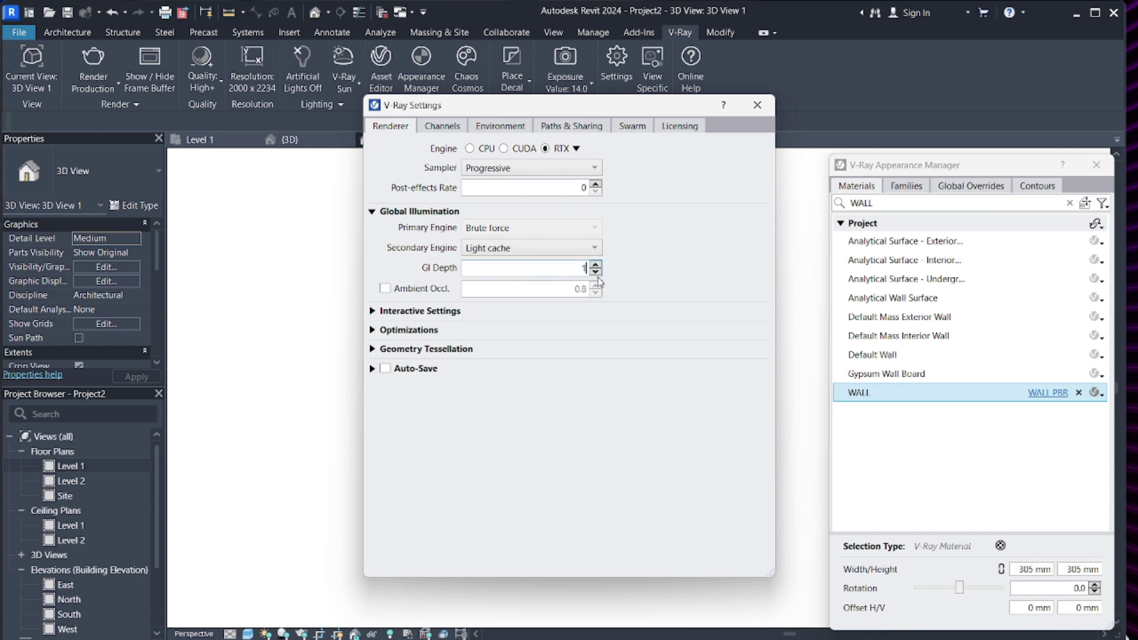
- Set the GI Depth to 10 and enable ambient occlusion with a value of 1.1
text(1)
click(595, 271)
click(411, 289)
double_click(565, 290)
text(1)
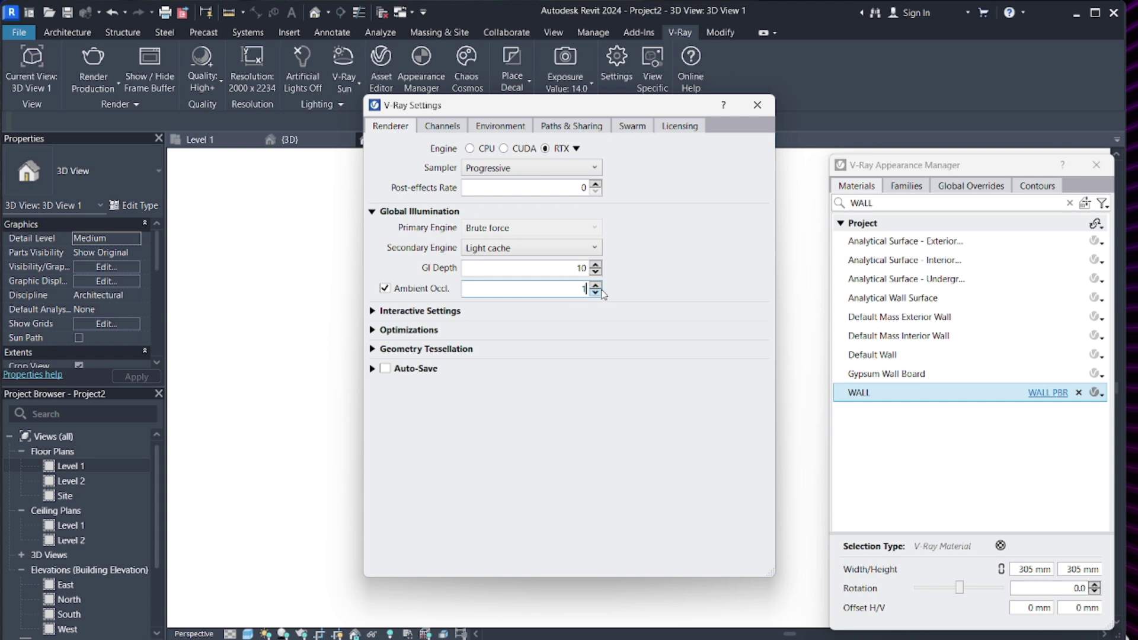
text(.1)
double_click(575, 269)
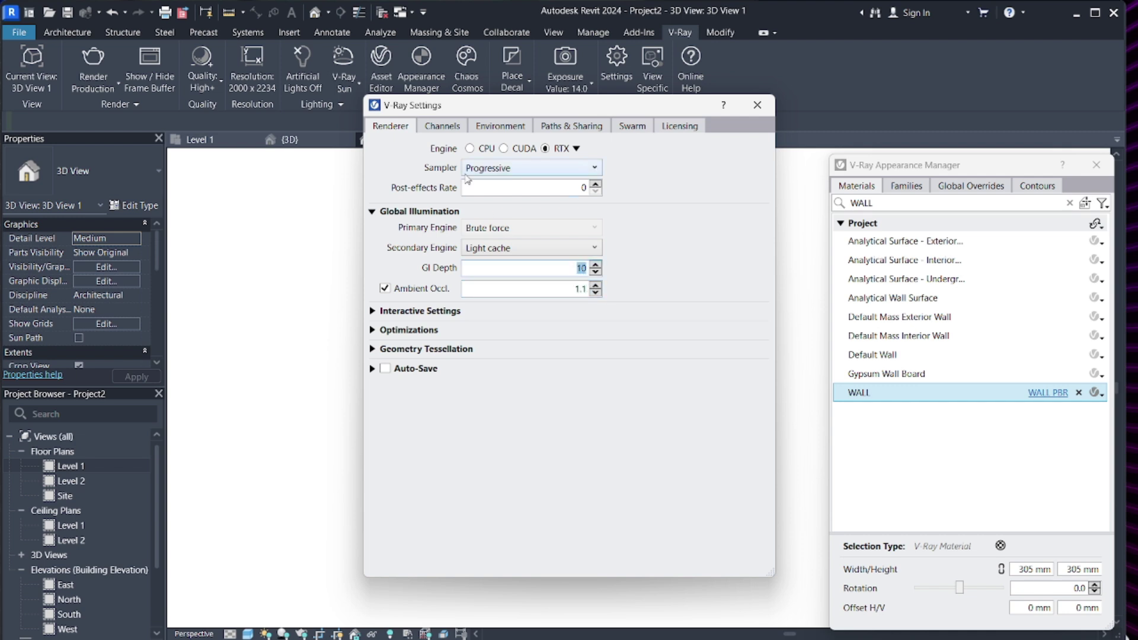
- Enable the Denoiser in the render channels, close the V-Ray settings and start rendering 3D View 1
click(441, 128)
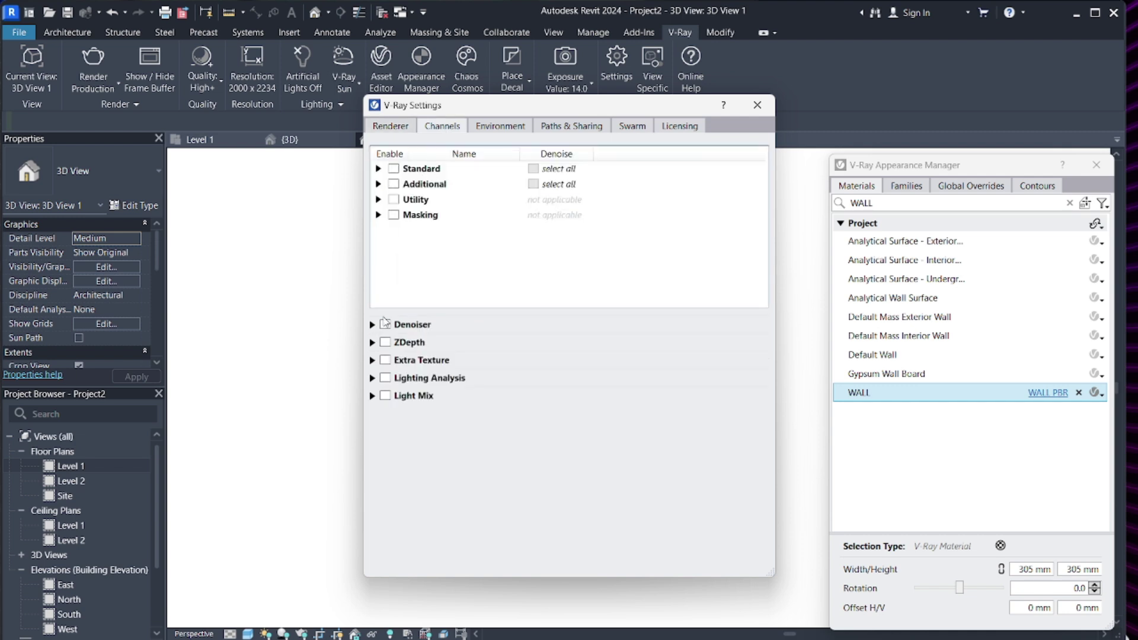
click(386, 325)
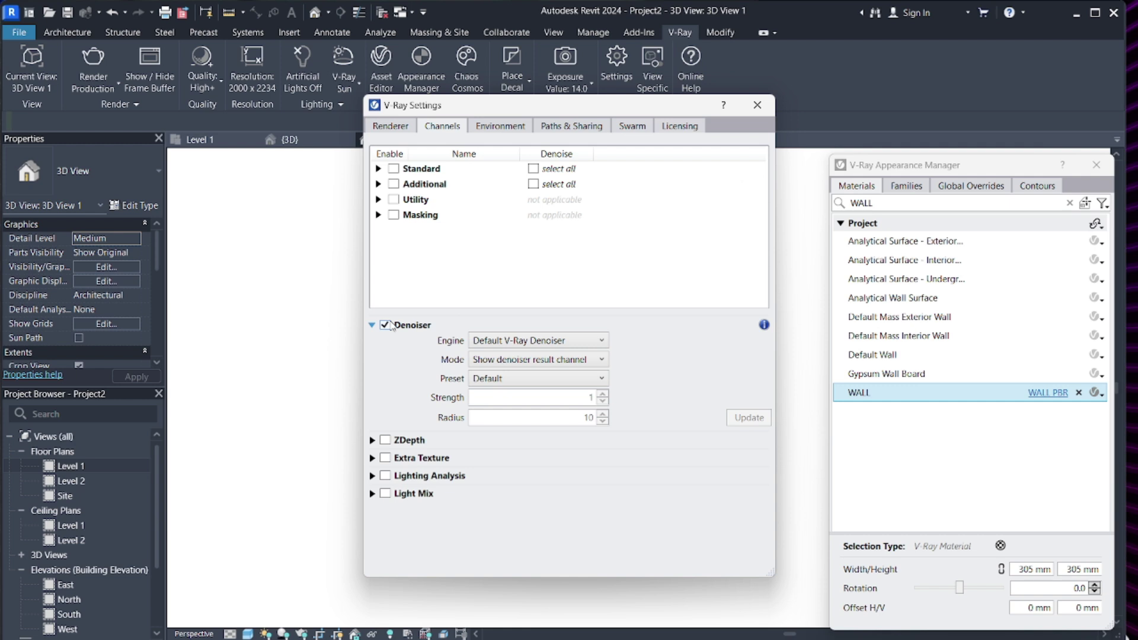
click(757, 105)
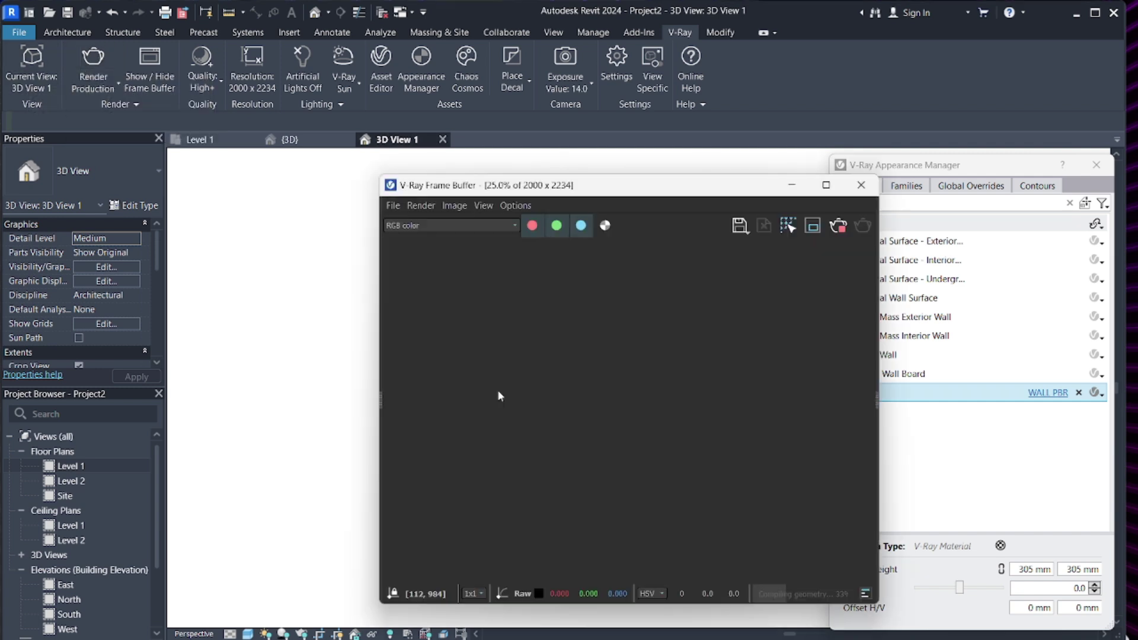
- Maximize the frame buffer and examine the rendered wall's displaced plaster surface, both in close-up and as a whole
click(824, 186)
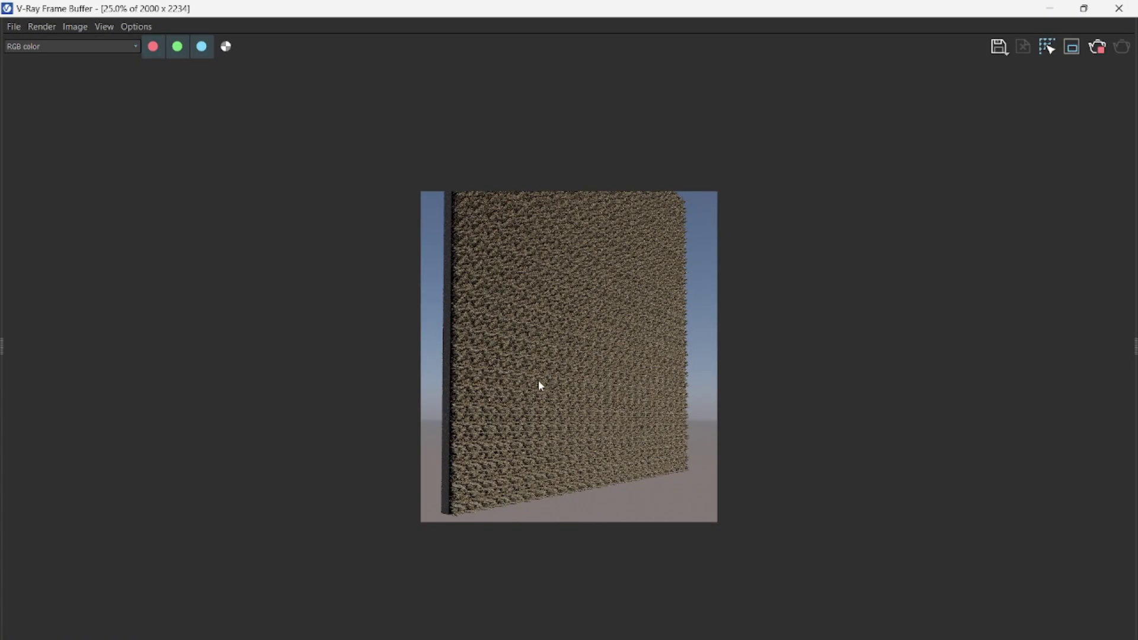
scroll(540, 377, up, 3)
scroll(538, 371, down, 2)
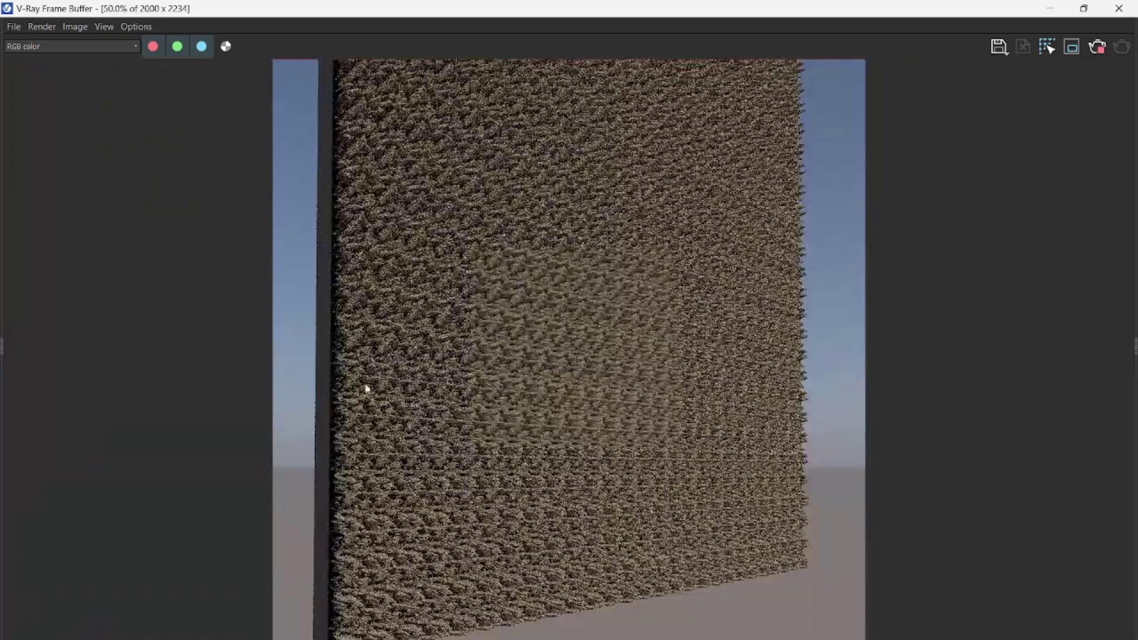
scroll(385, 287, up, 2)
scroll(550, 339, down, 2)
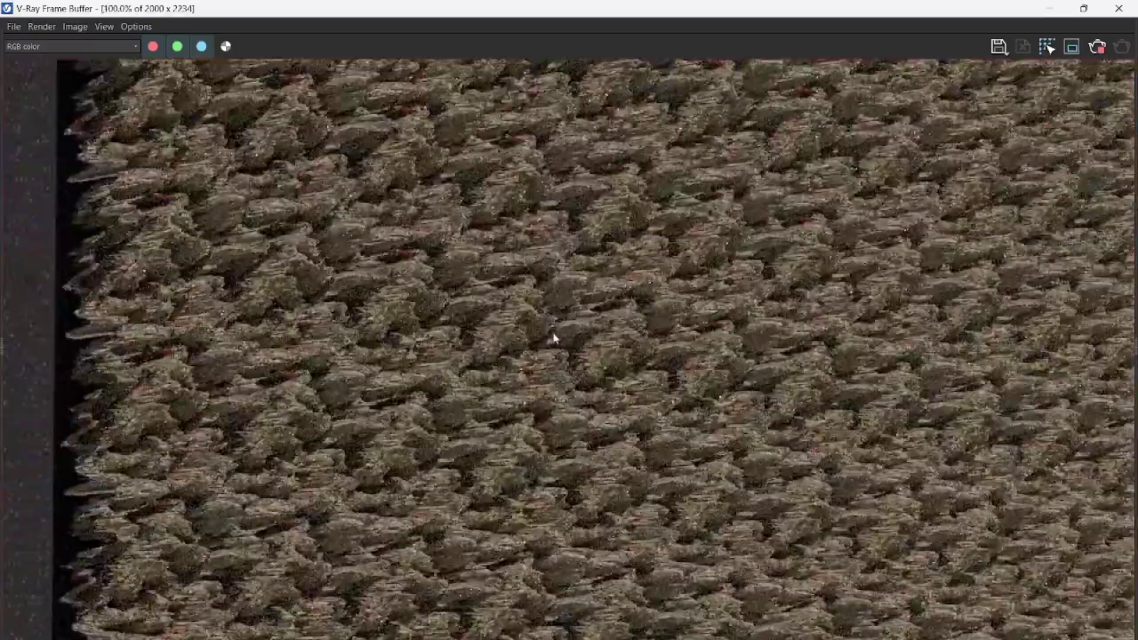
scroll(432, 262, up, 1)
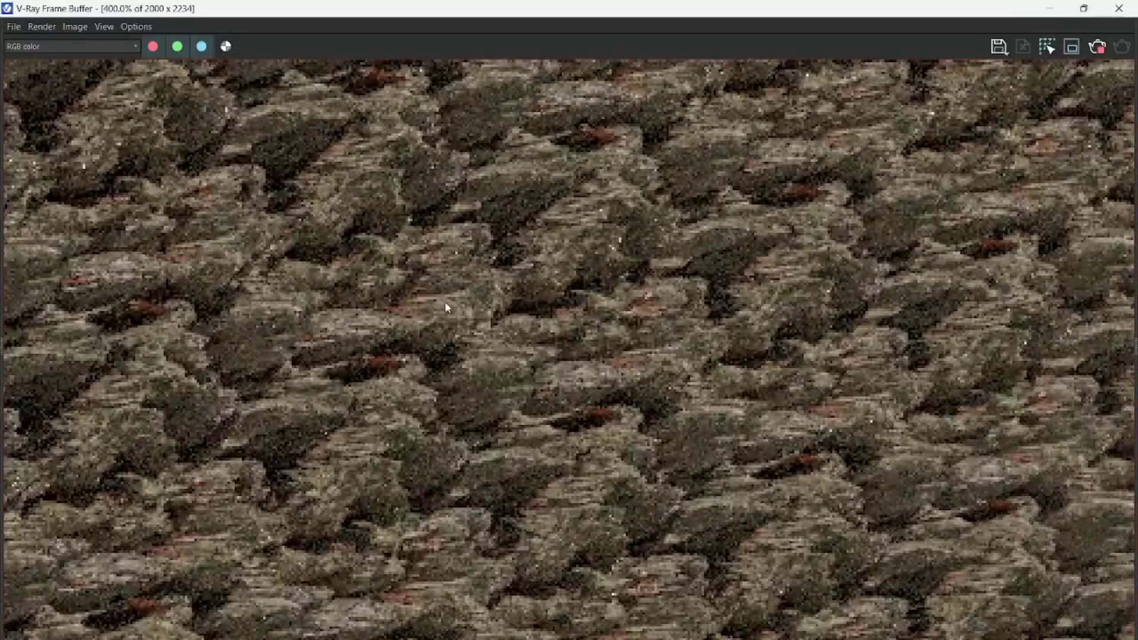
scroll(403, 311, down, 1)
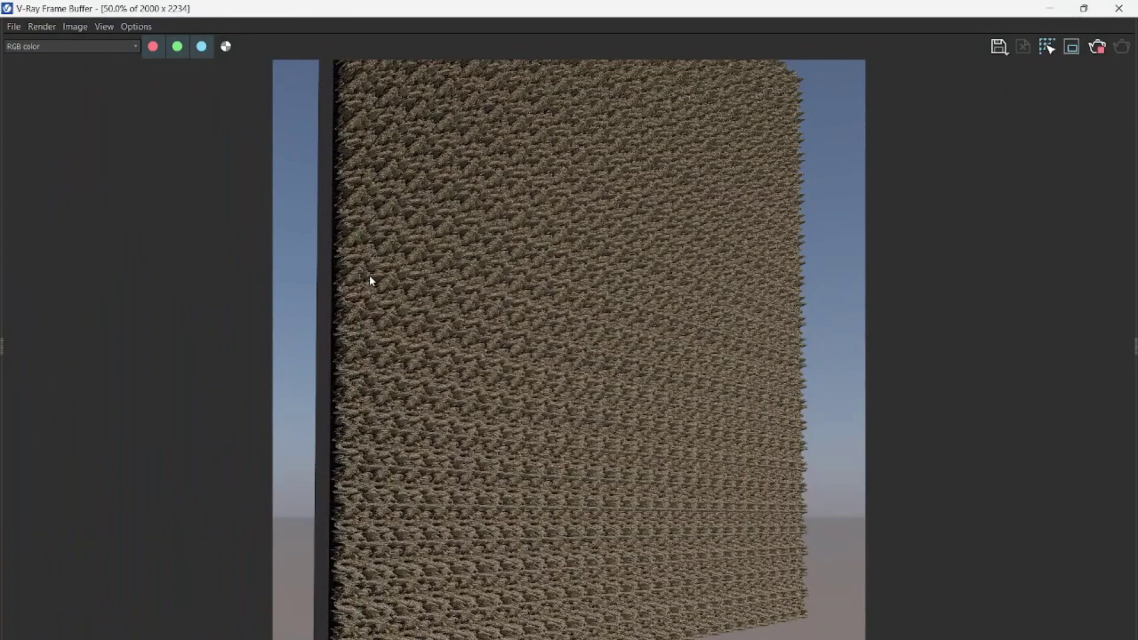
scroll(370, 279, up, 3)
scroll(463, 336, down, 4)
scroll(453, 255, up, 3)
scroll(446, 286, down, 2)
scroll(446, 285, down, 1)
scroll(473, 470, up, 3)
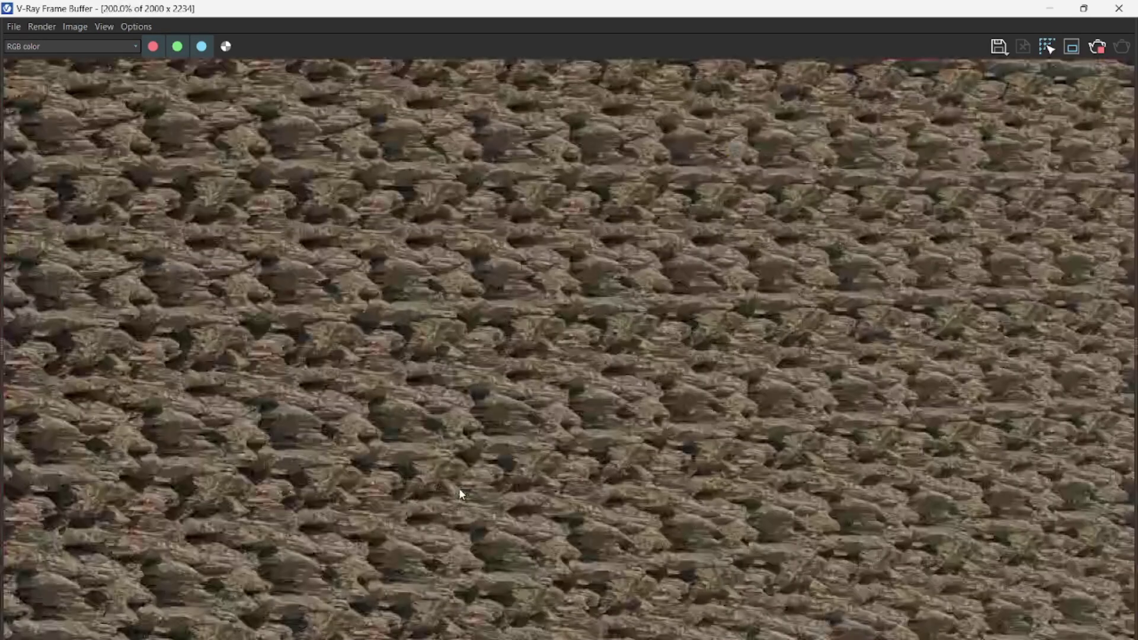
scroll(468, 450, down, 2)
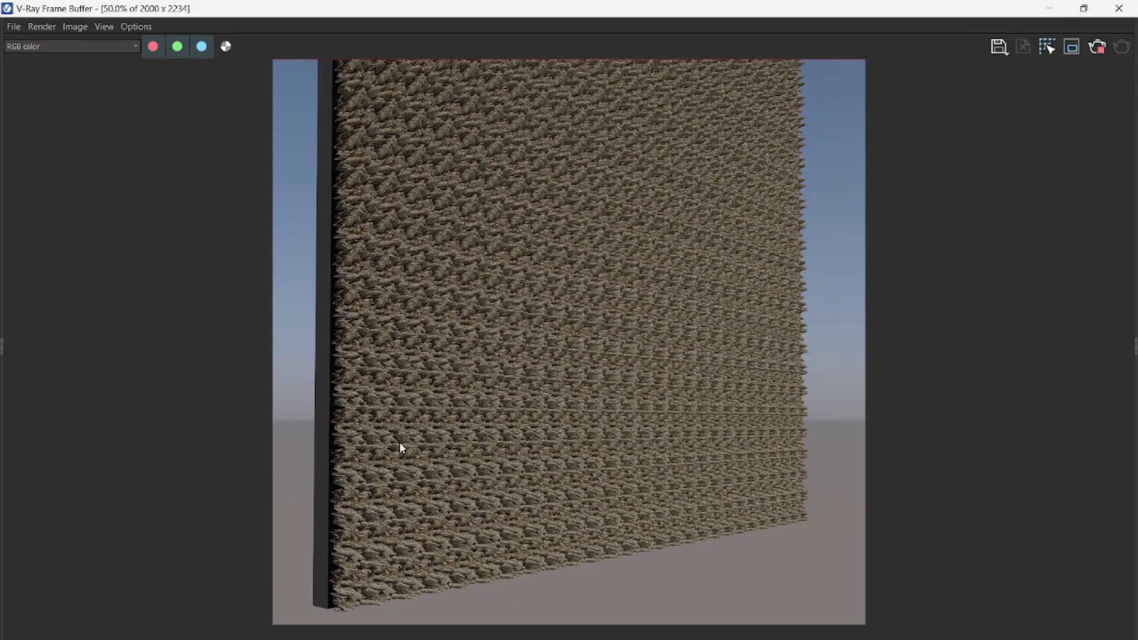
scroll(400, 442, up, 1)
scroll(452, 437, down, 2)
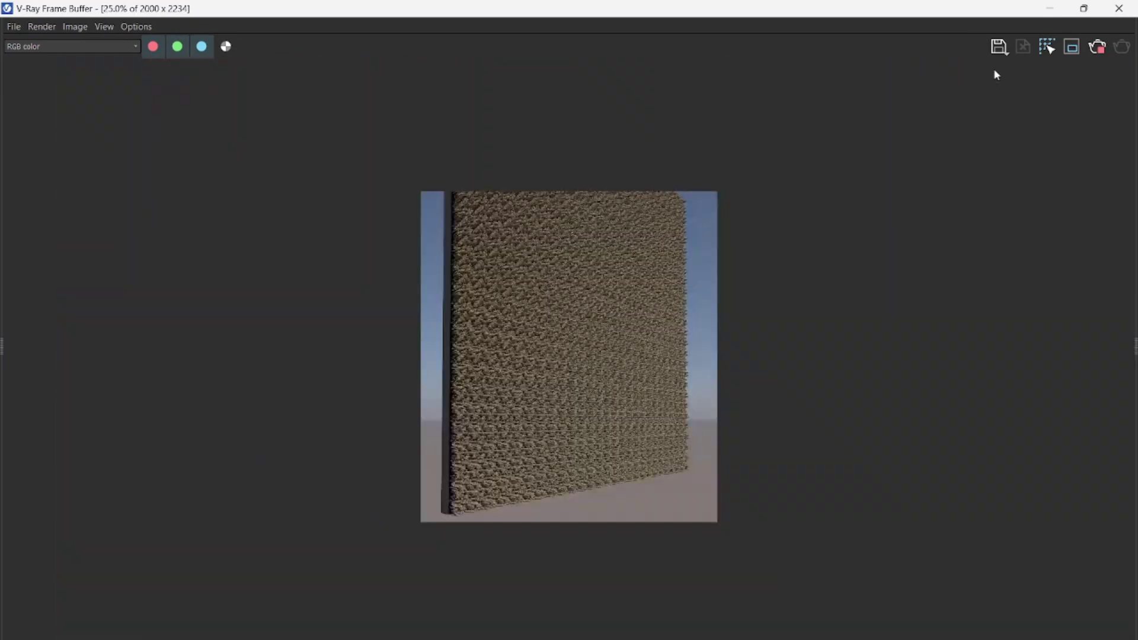
- Restore the frame buffer to a smaller window and move it clear of the 3D view and the Appearance Manager
click(1050, 9)
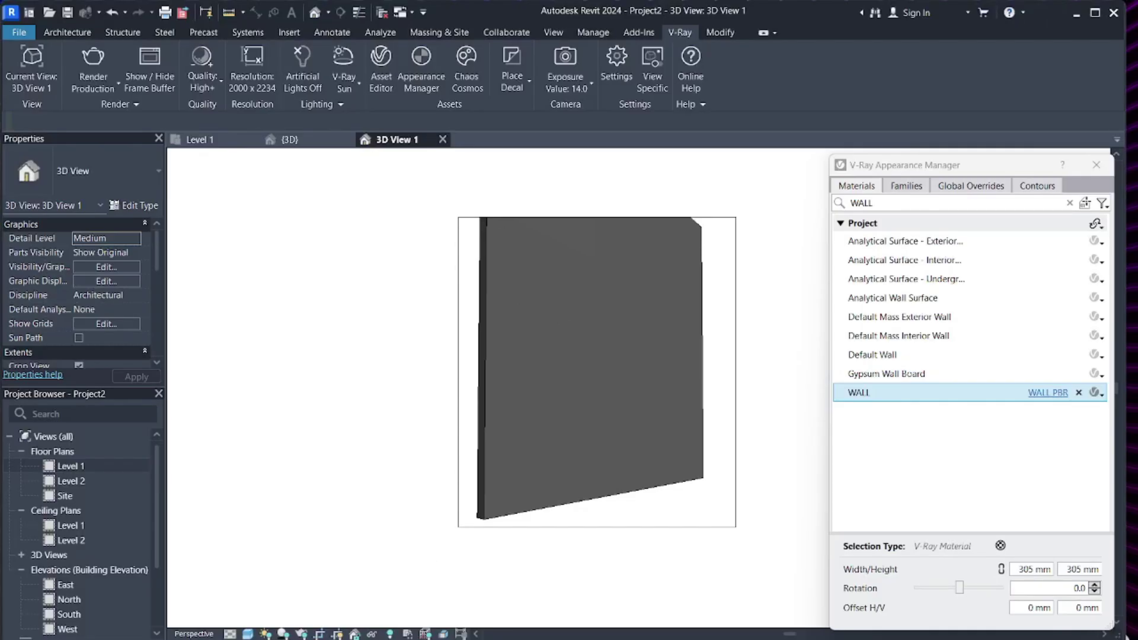
click(474, 639)
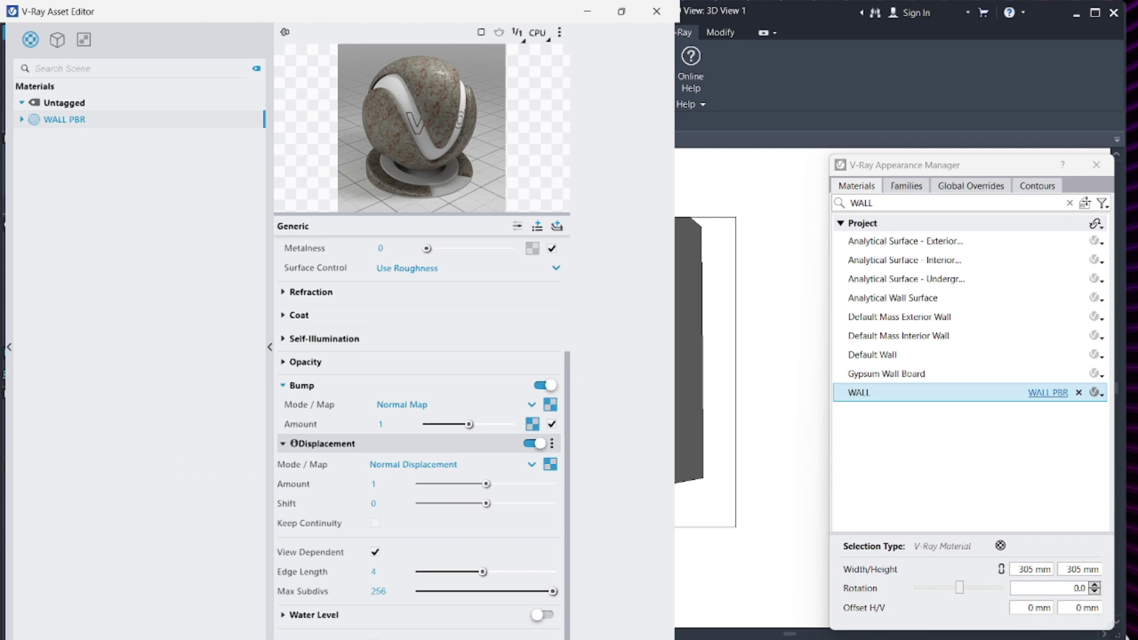
mouse_move(668, 639)
click(739, 612)
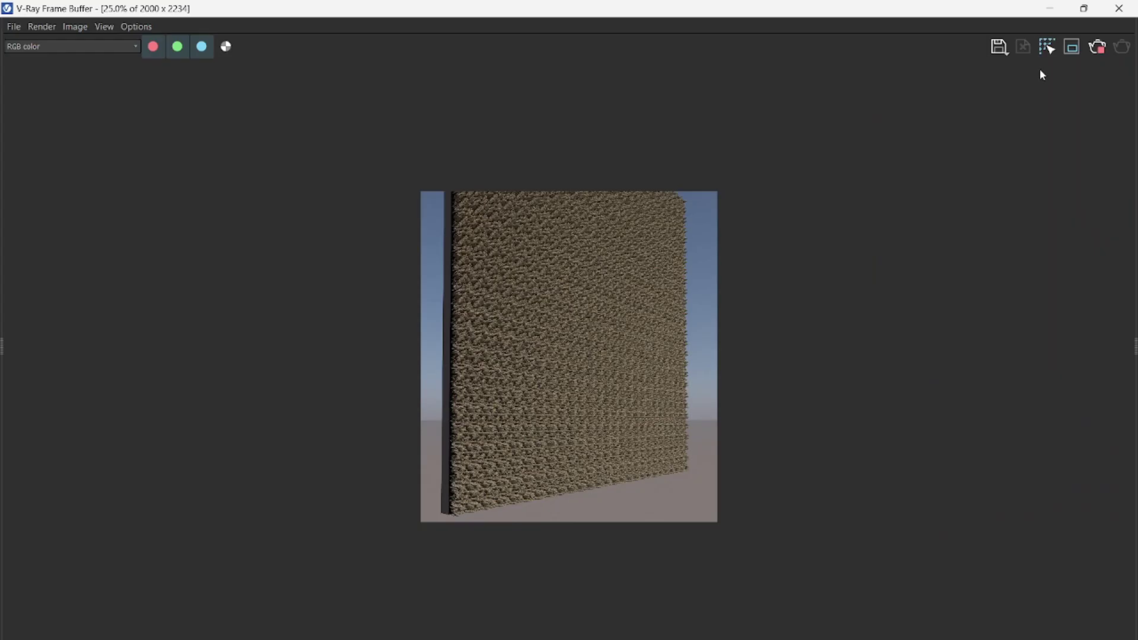
click(1084, 8)
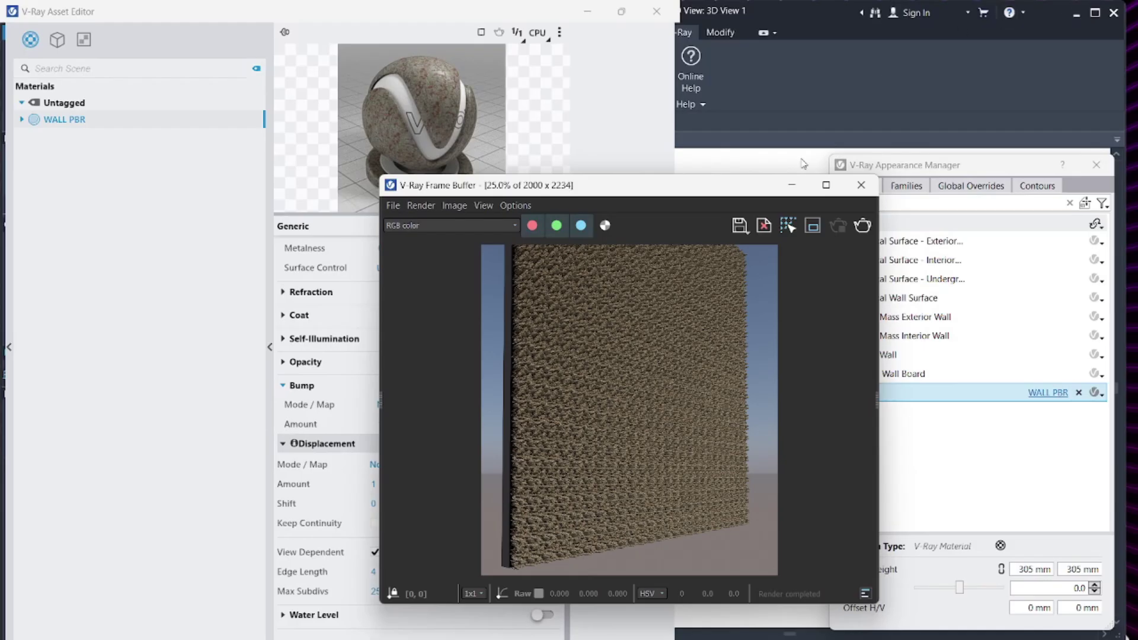
click(587, 11)
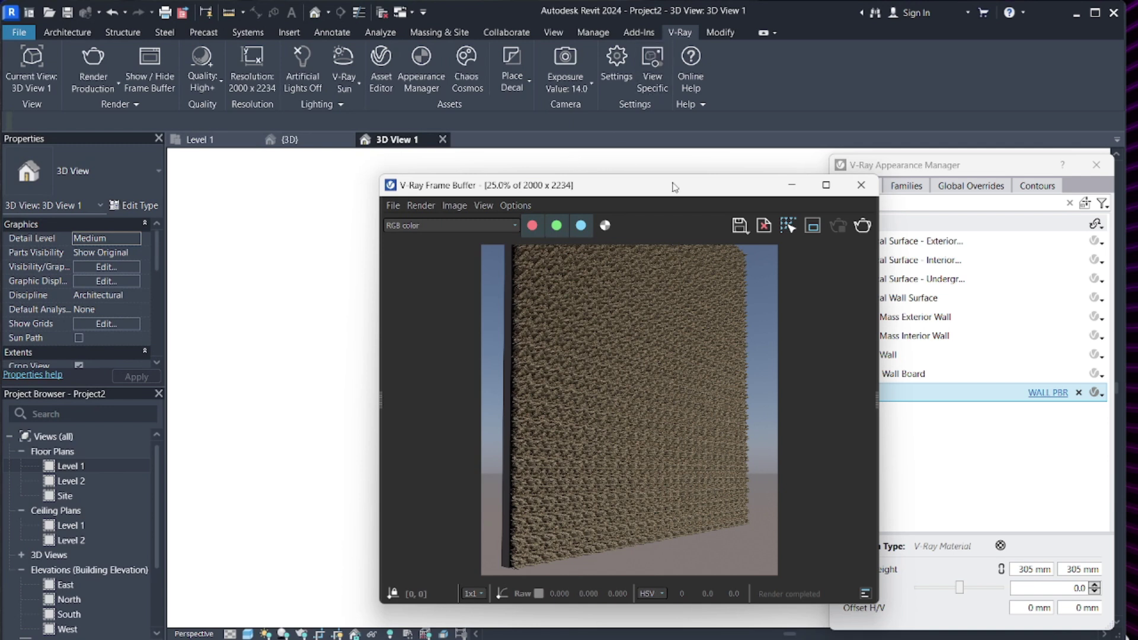
drag(671, 189, 732, 563)
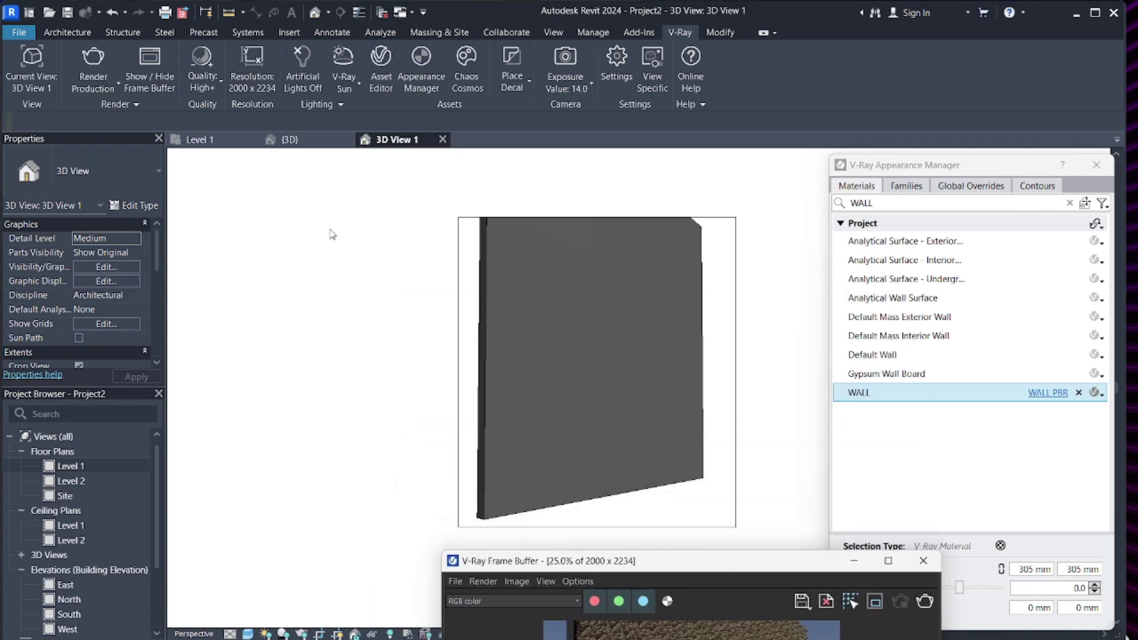
- Set the displacement amount of the WALL PBR material to 0.2 and render the wall again
click(1048, 401)
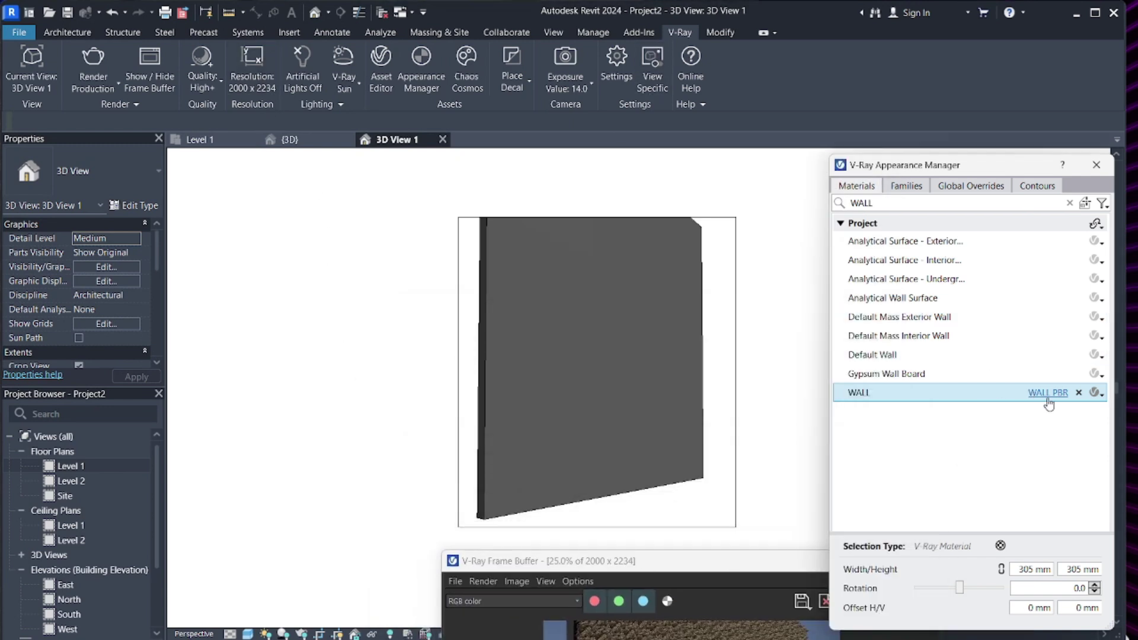
click(1048, 401)
drag(406, 129, 435, 41)
drag(583, 408, 581, 467)
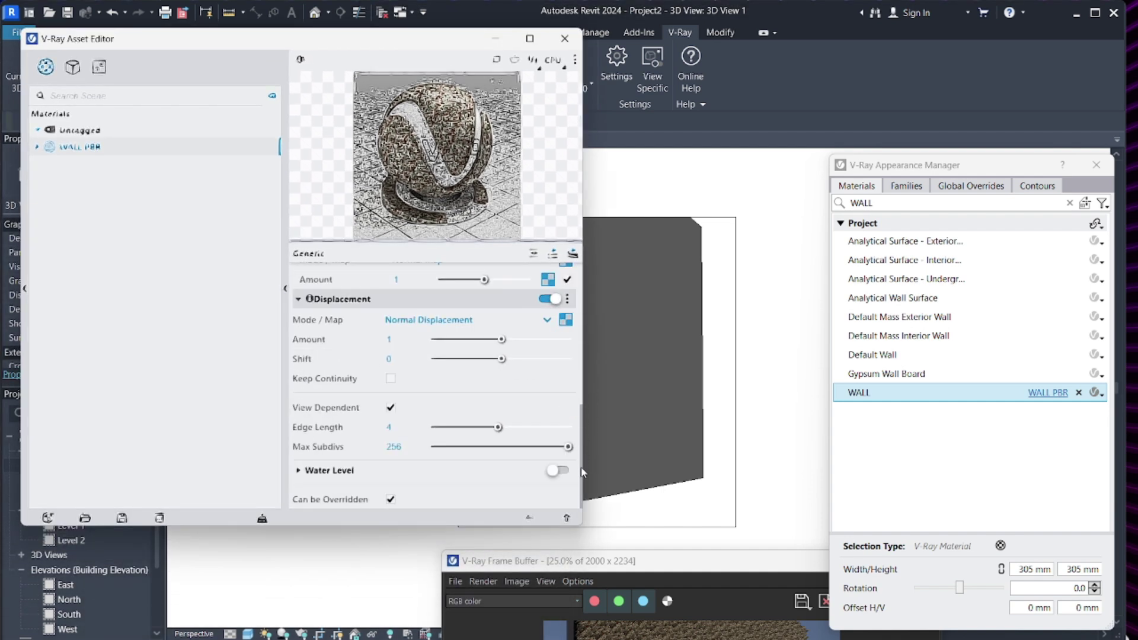
text(0.2)
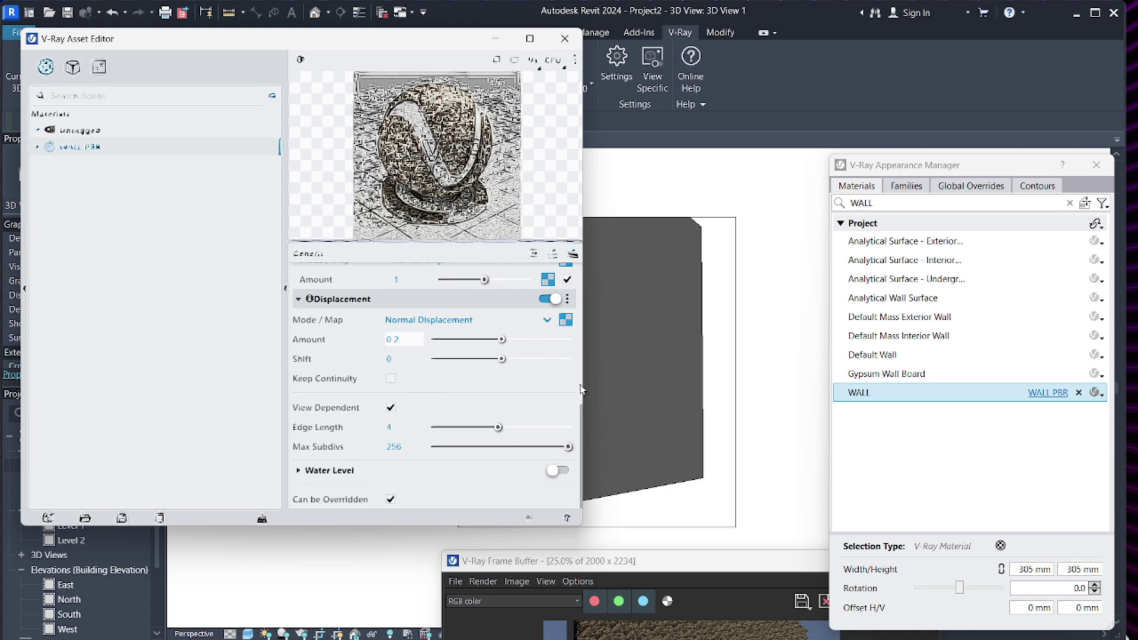
drag(665, 565, 518, 198)
click(776, 235)
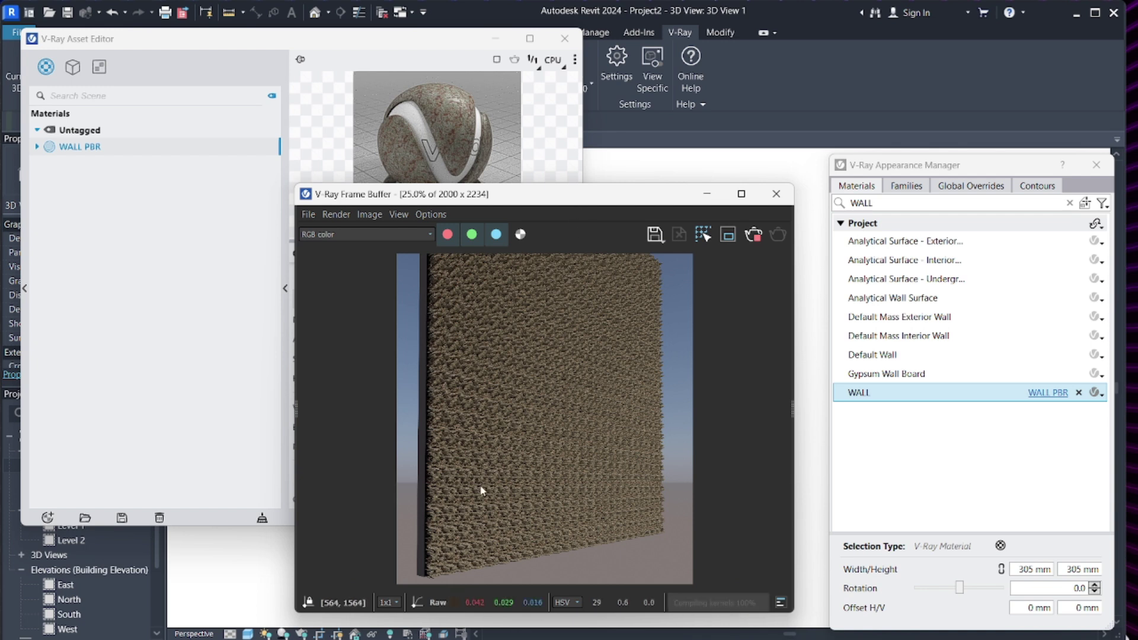
- Examine the plaster surface and edge of the wall in the new render, both close up and zoomed out
scroll(453, 507, up, 1)
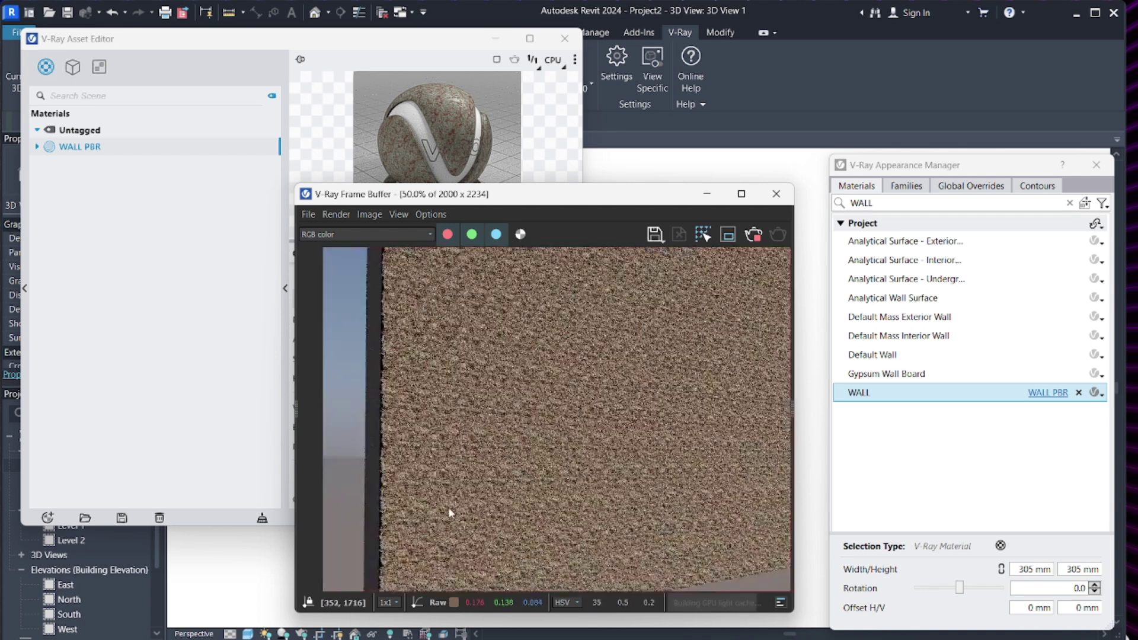
scroll(451, 510, up, 2)
scroll(527, 473, down, 3)
scroll(510, 398, up, 4)
scroll(511, 399, up, 2)
scroll(510, 411, down, 3)
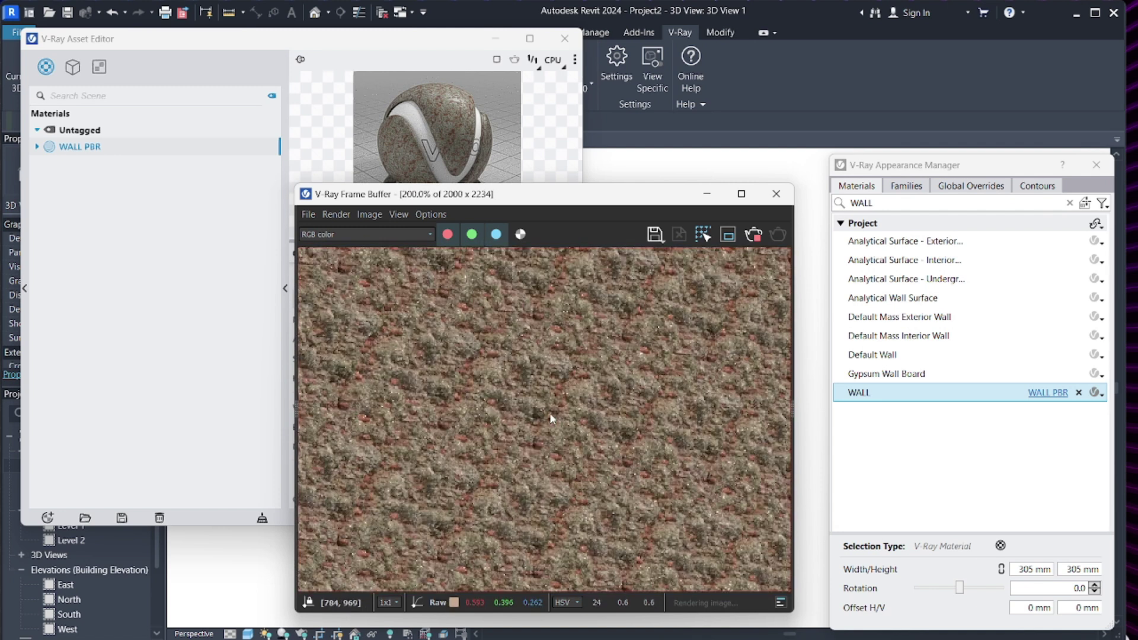
scroll(550, 415, down, 2)
scroll(402, 445, up, 1)
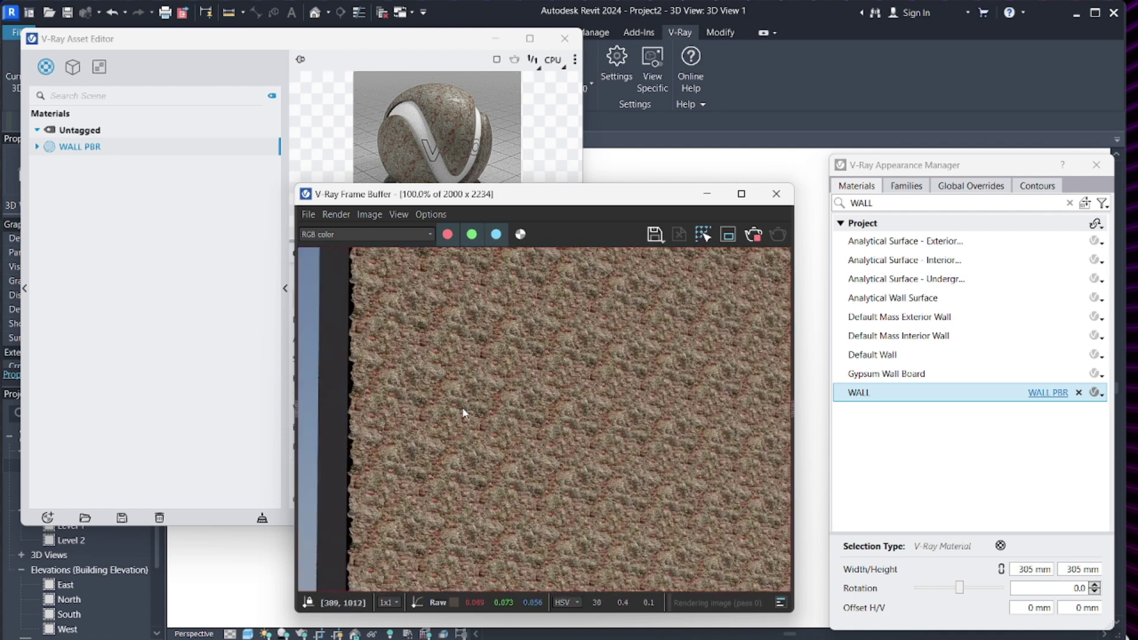
scroll(480, 423, down, 3)
scroll(536, 426, up, 2)
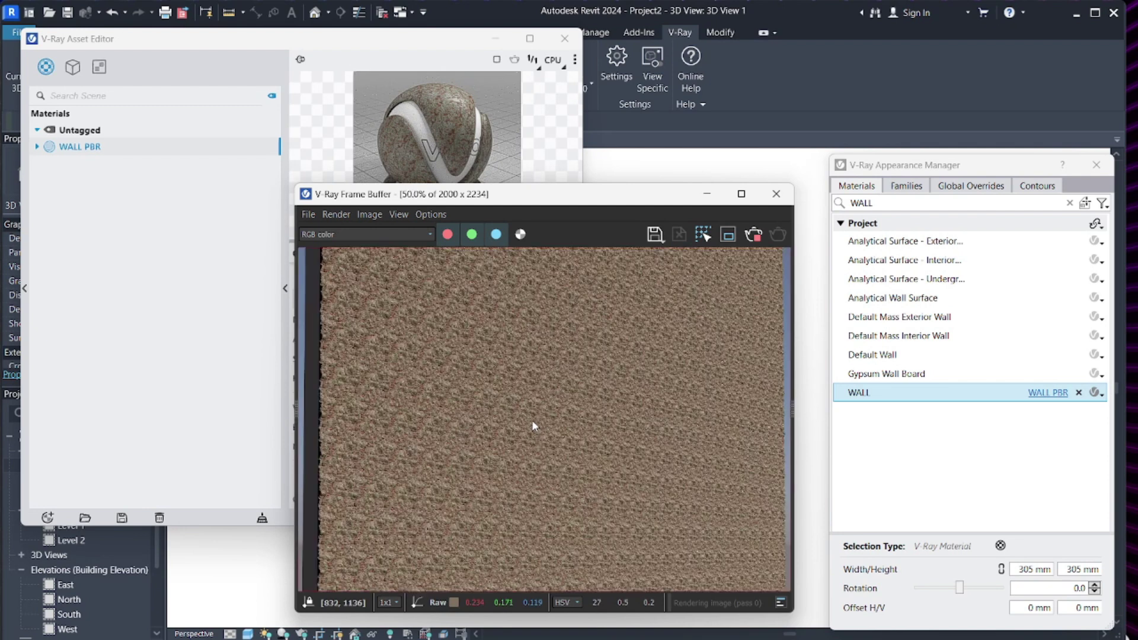
scroll(504, 409, up, 3)
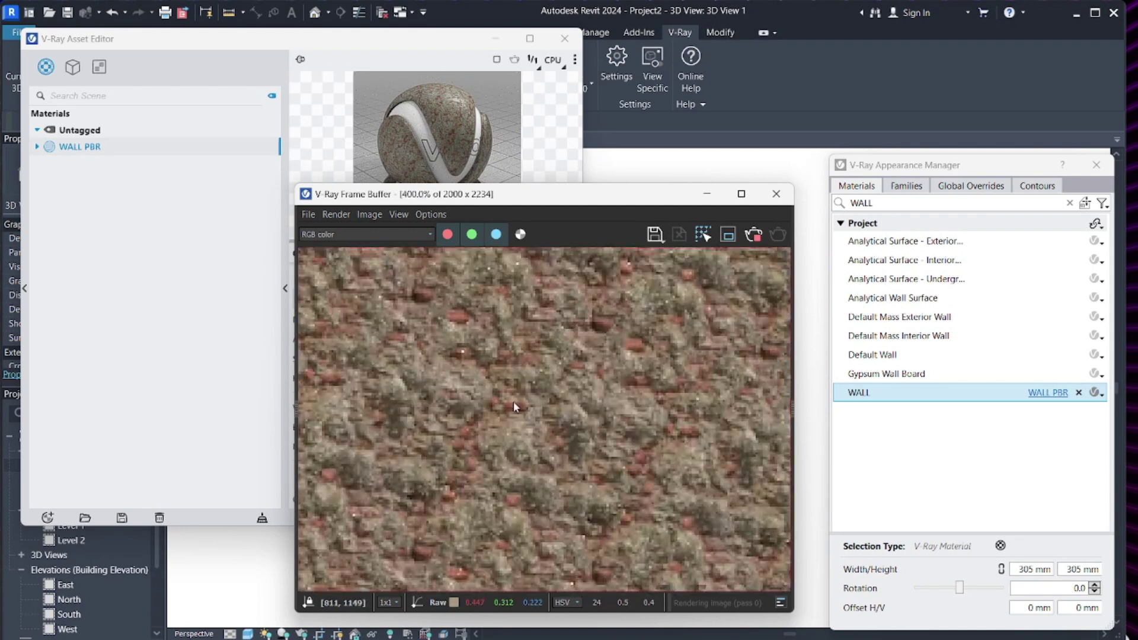
scroll(513, 400, down, 3)
scroll(480, 396, up, 1)
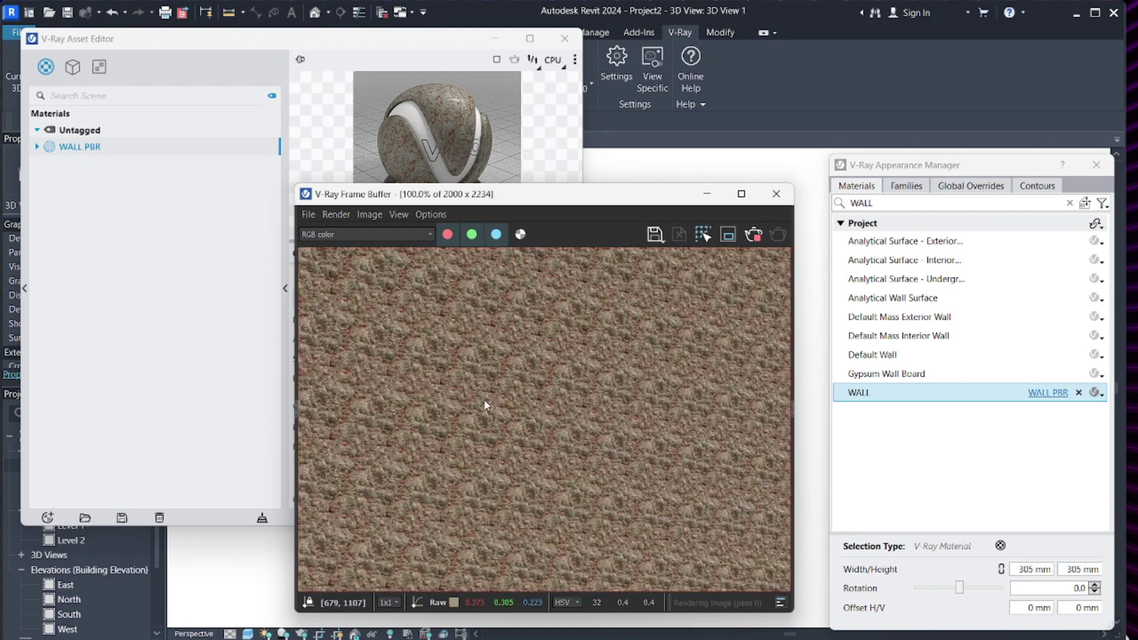
scroll(483, 399, down, 2)
scroll(483, 400, up, 2)
scroll(483, 399, down, 1)
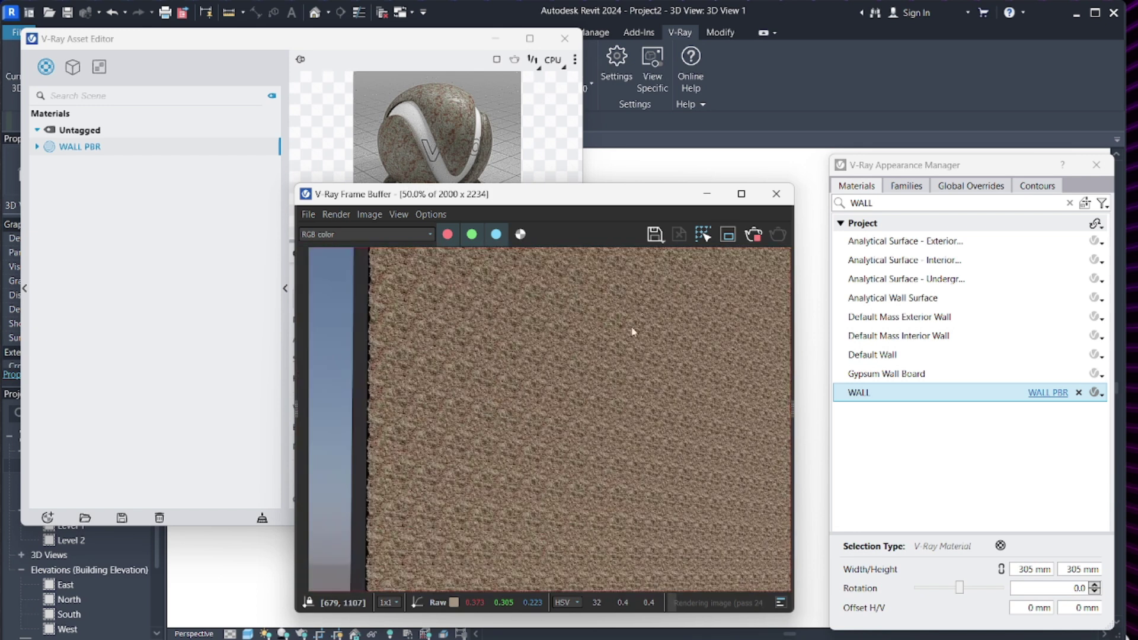
- Minimize the frame buffer and open the diffuse color bitmap of the WALL PBR material
click(706, 193)
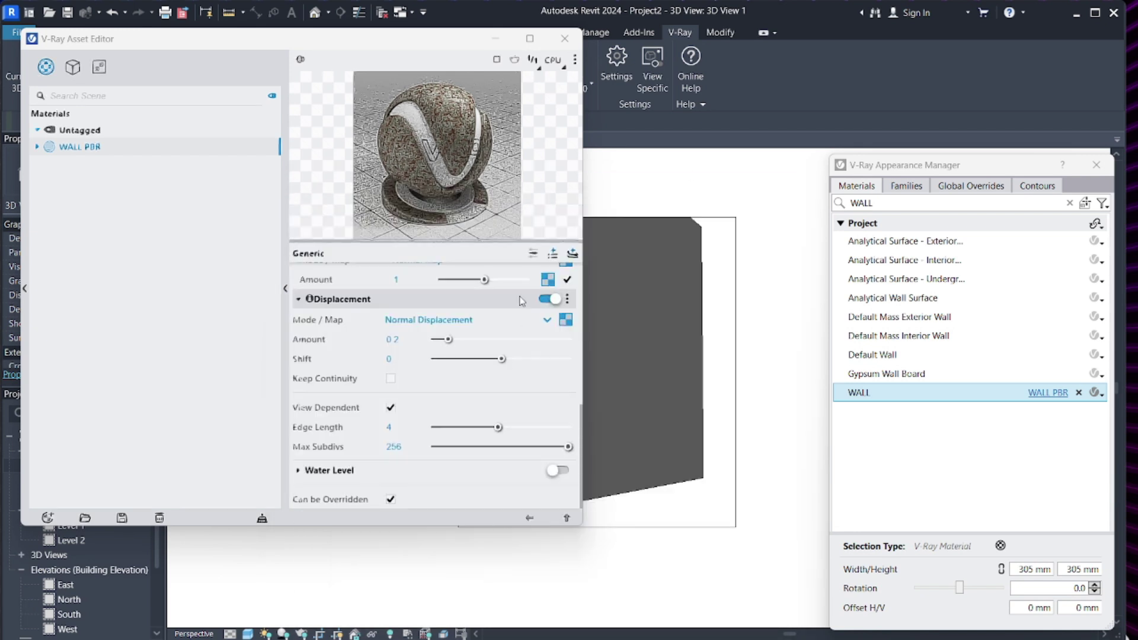
scroll(564, 385, up, 10)
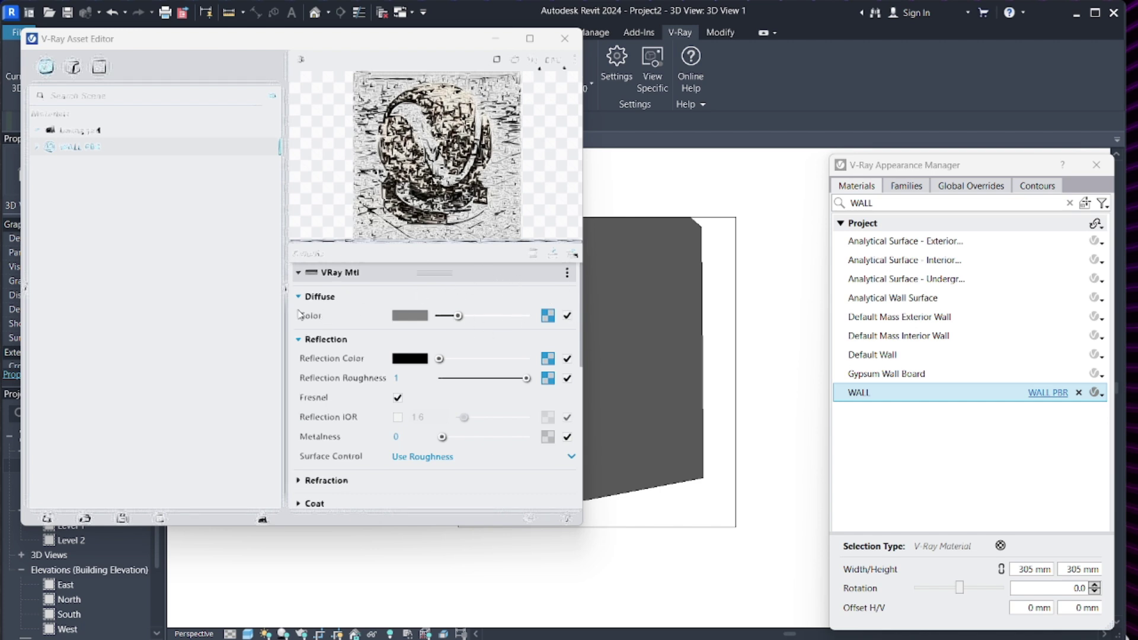
click(548, 317)
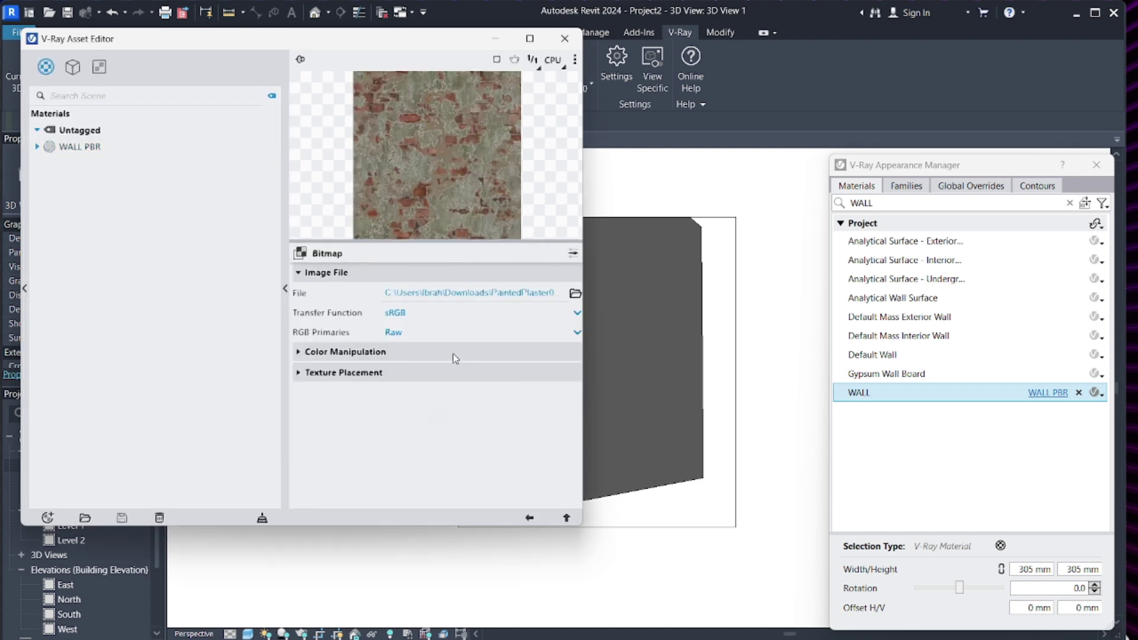
- Try None as the diffuse bitmap's transfer function, and set it back to sRGB
click(414, 319)
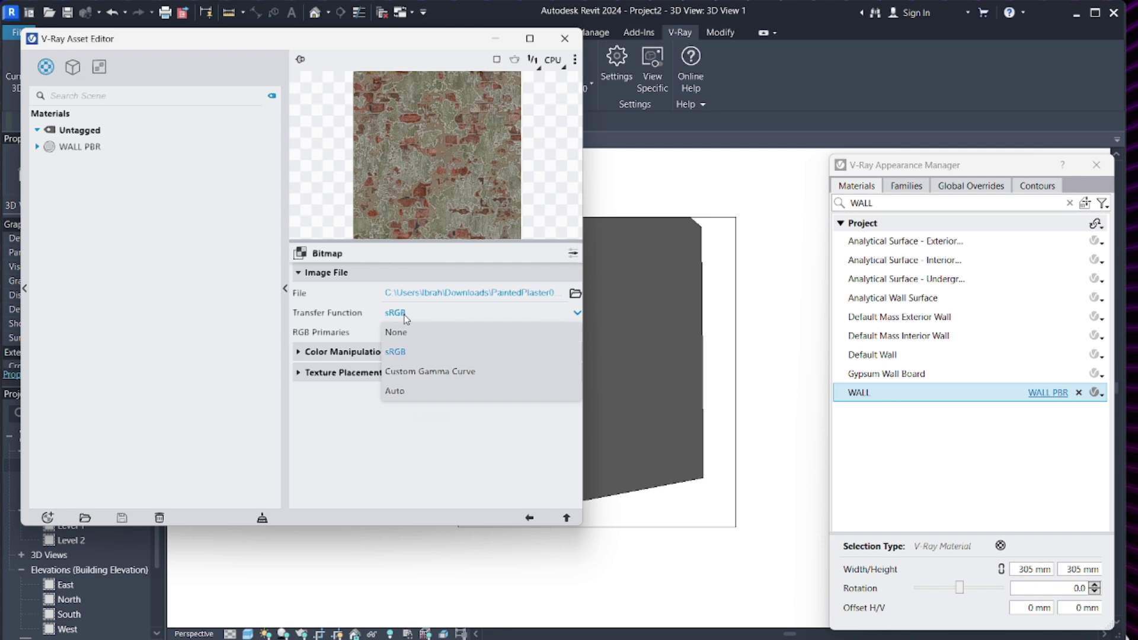
click(407, 319)
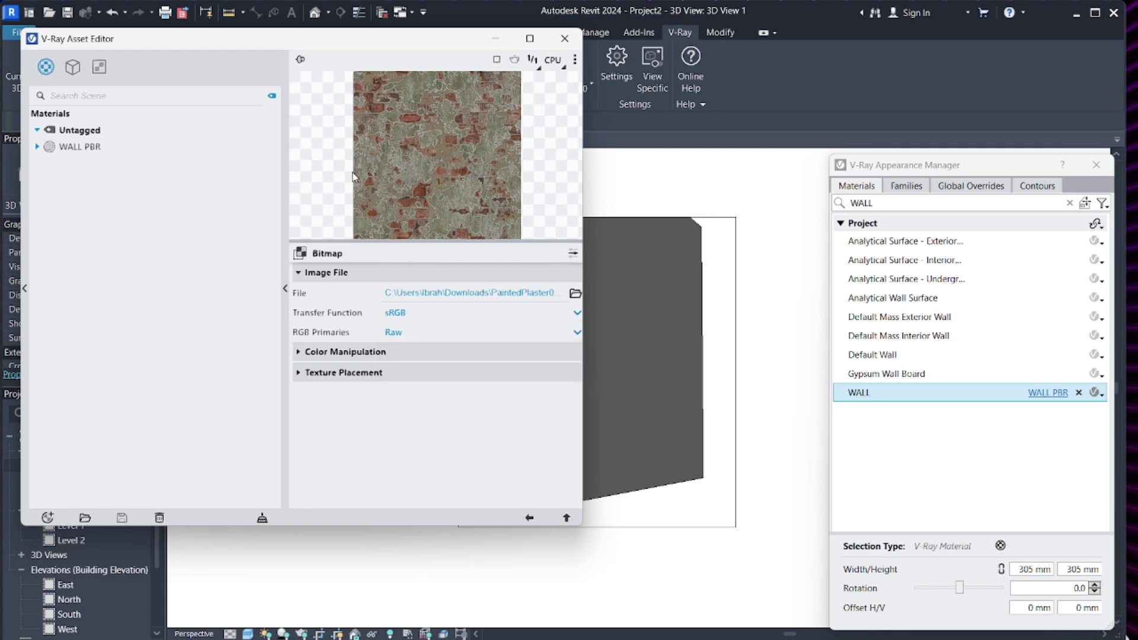
click(399, 314)
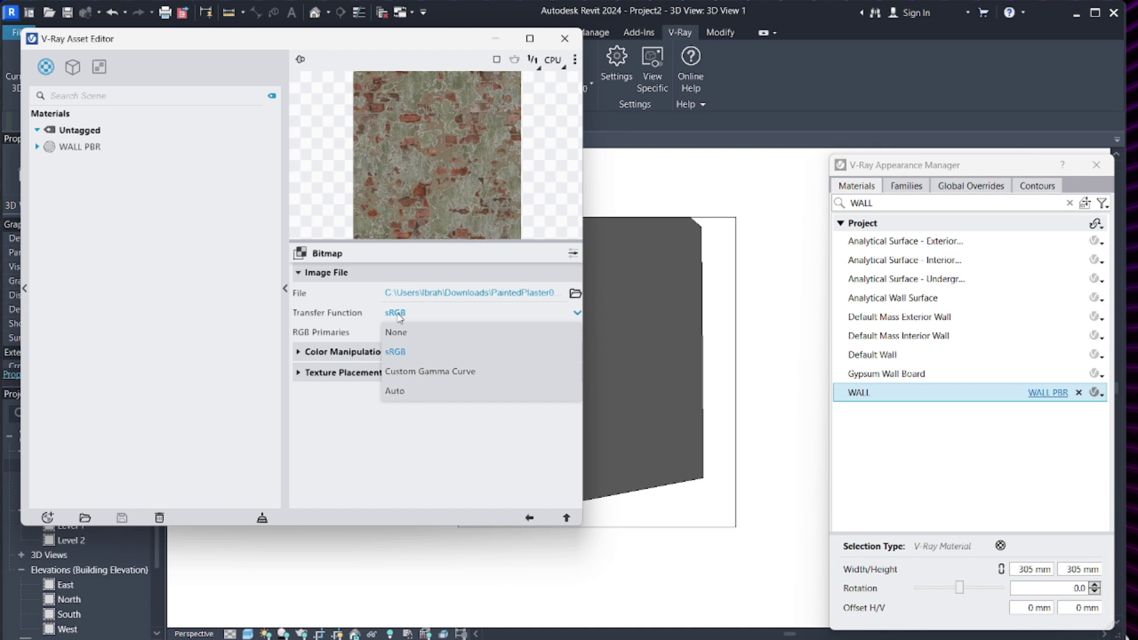
click(401, 333)
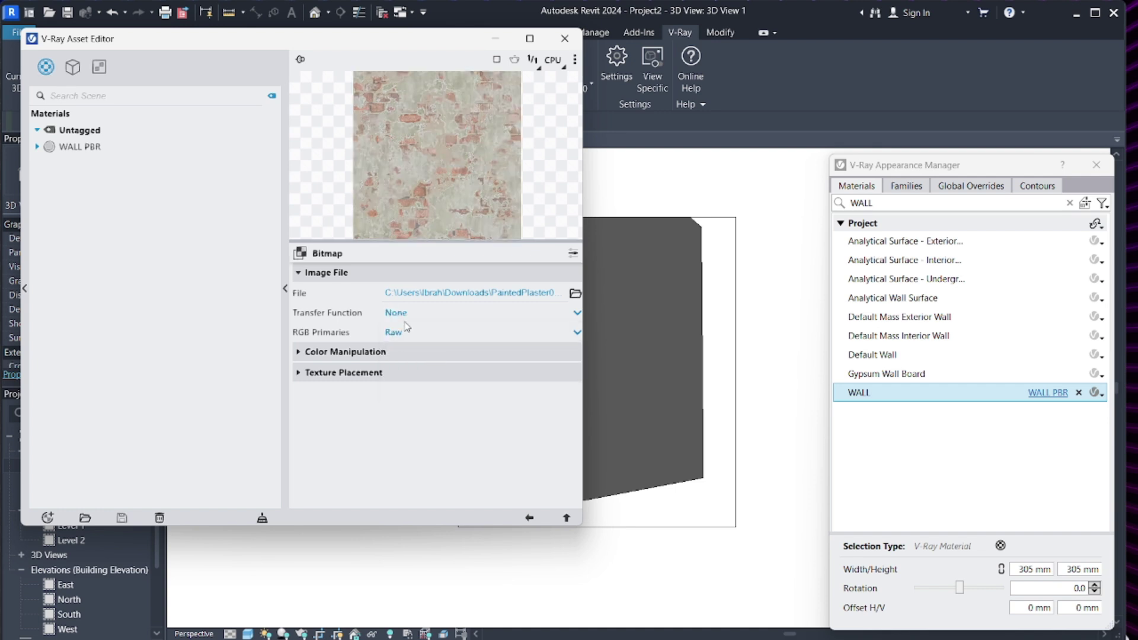
click(407, 317)
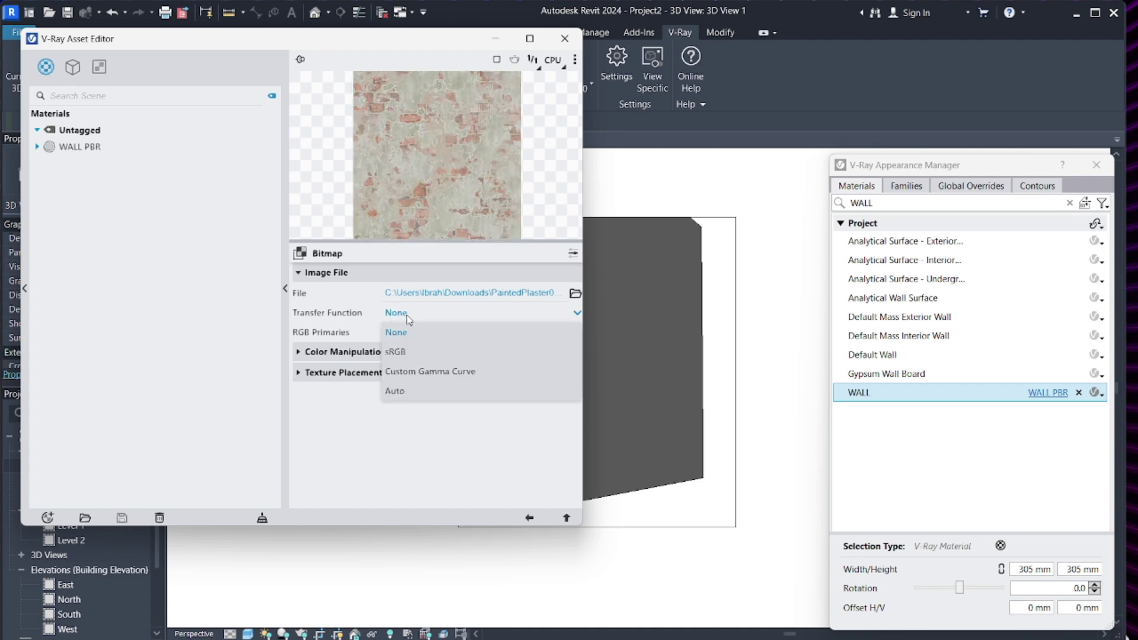
click(405, 353)
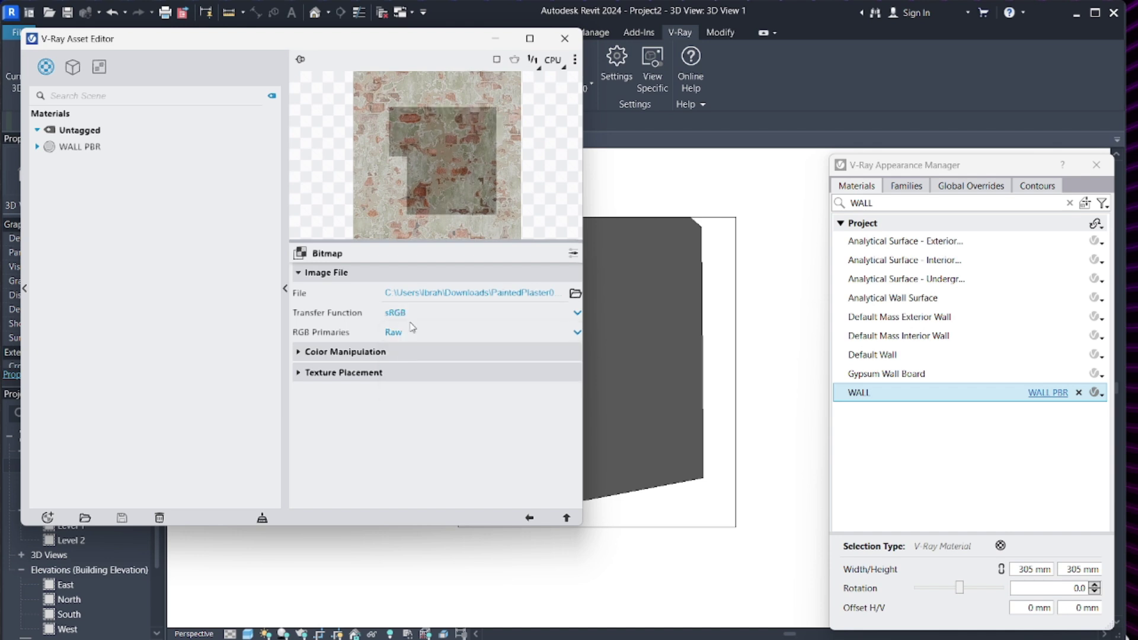
- Set the diffuse bitmap's texture placement type to Mapping Source and add a UVW Placement as its source
click(387, 374)
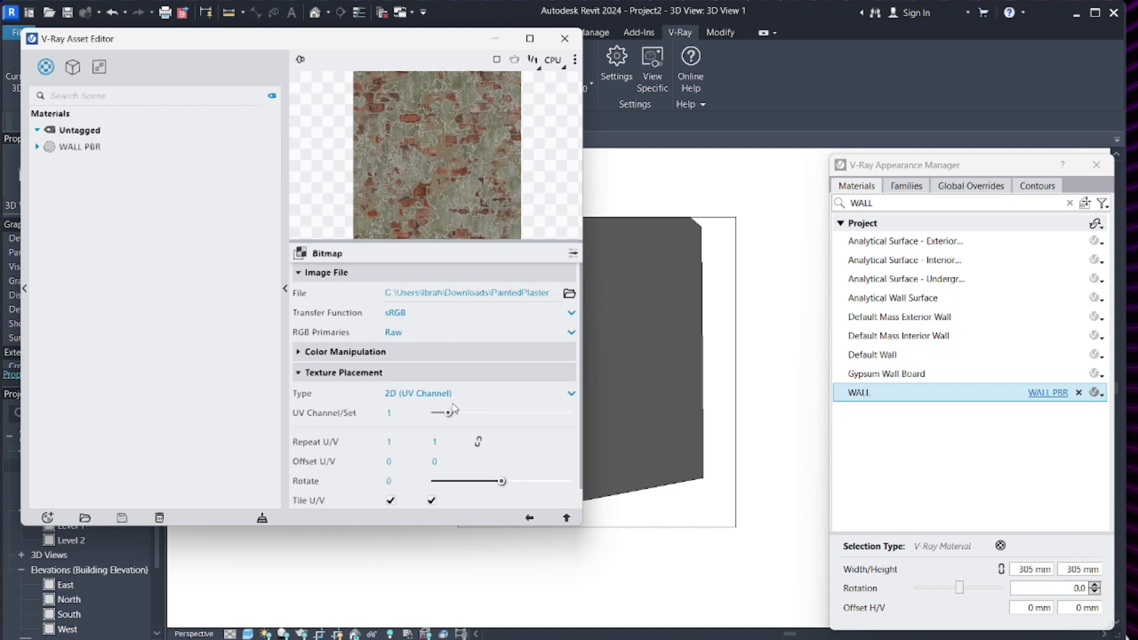
click(422, 392)
click(424, 453)
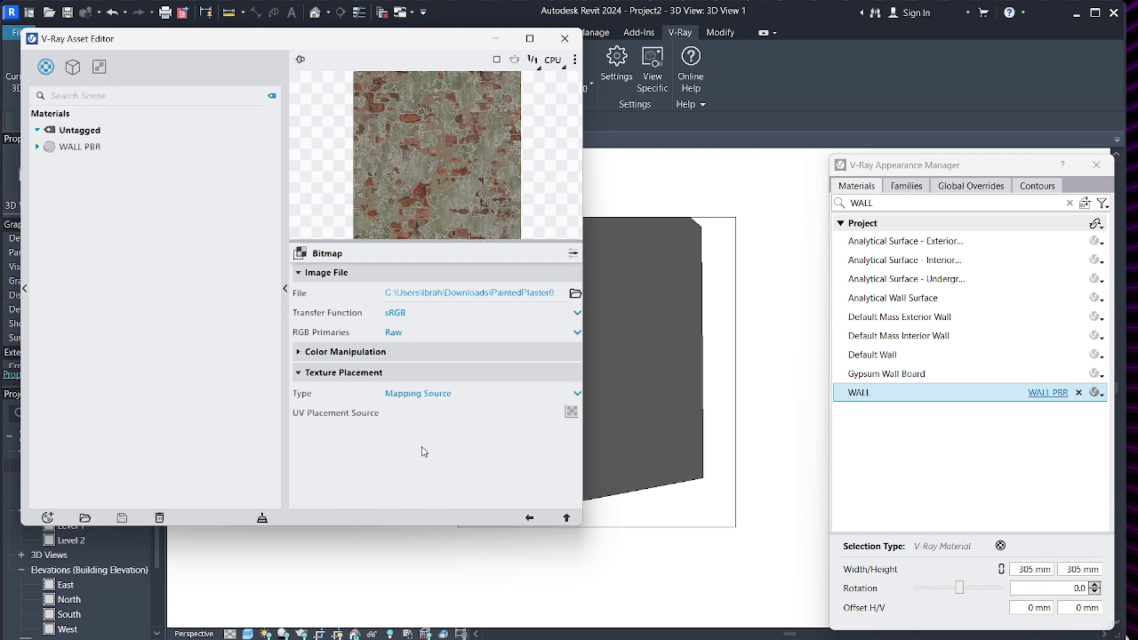
click(572, 412)
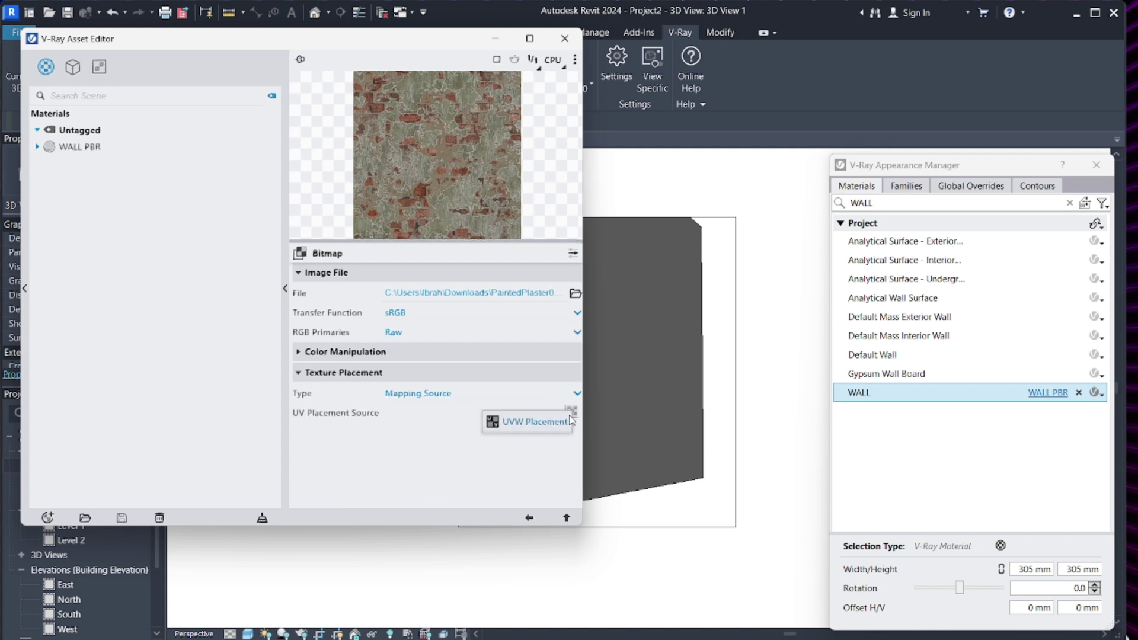
click(534, 428)
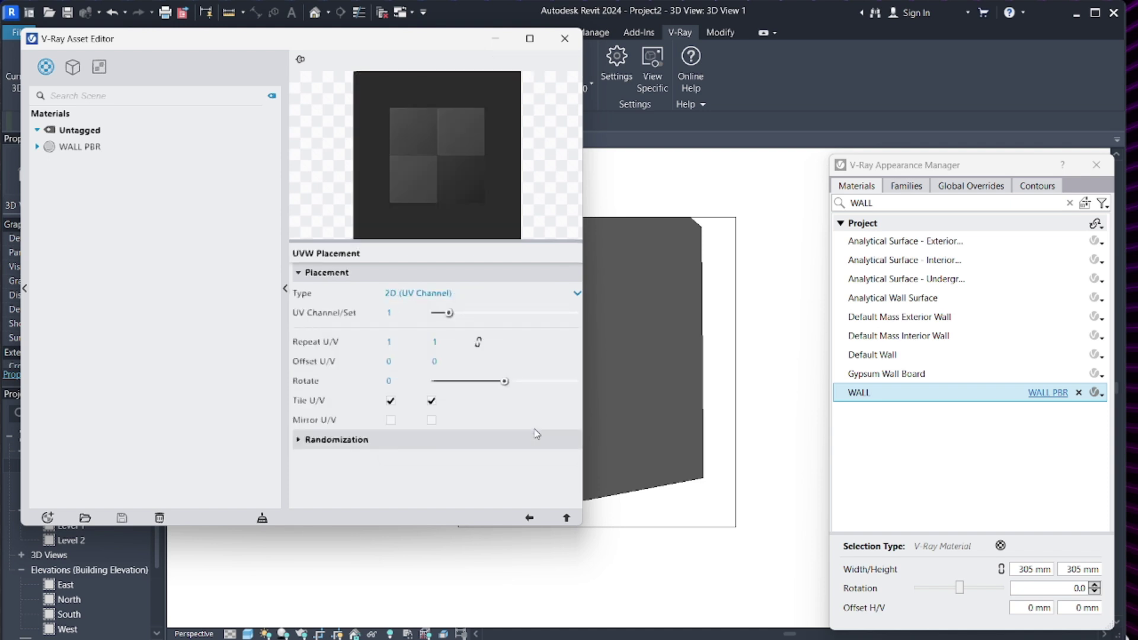
- Set both the U and V repeat of the UVW Placement to 0.233
double_click(391, 341)
text(0.233)
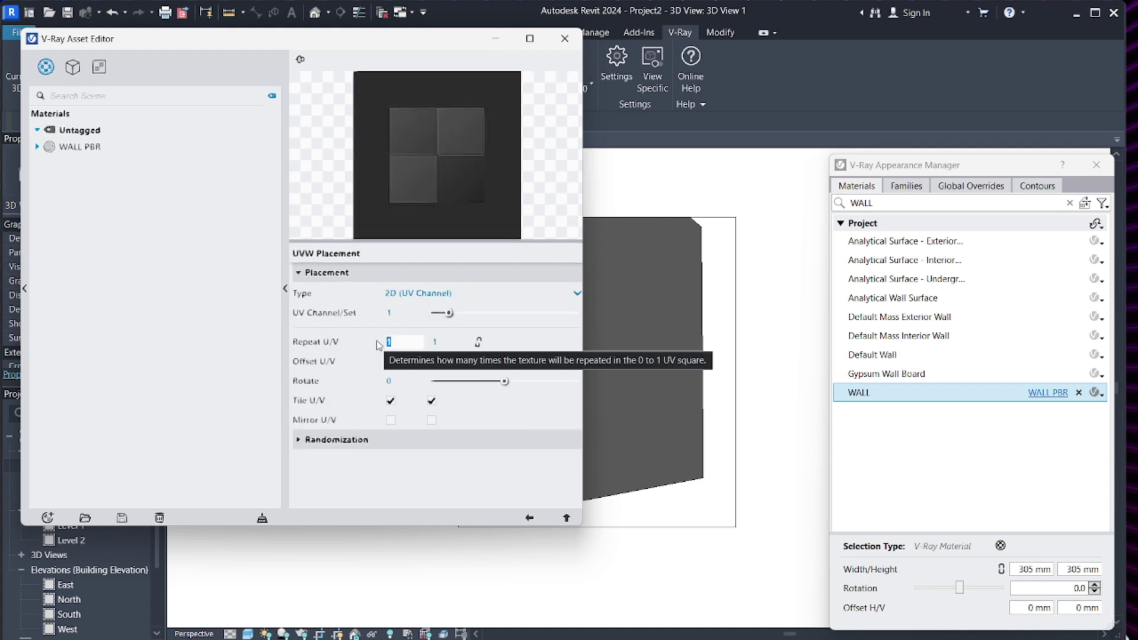
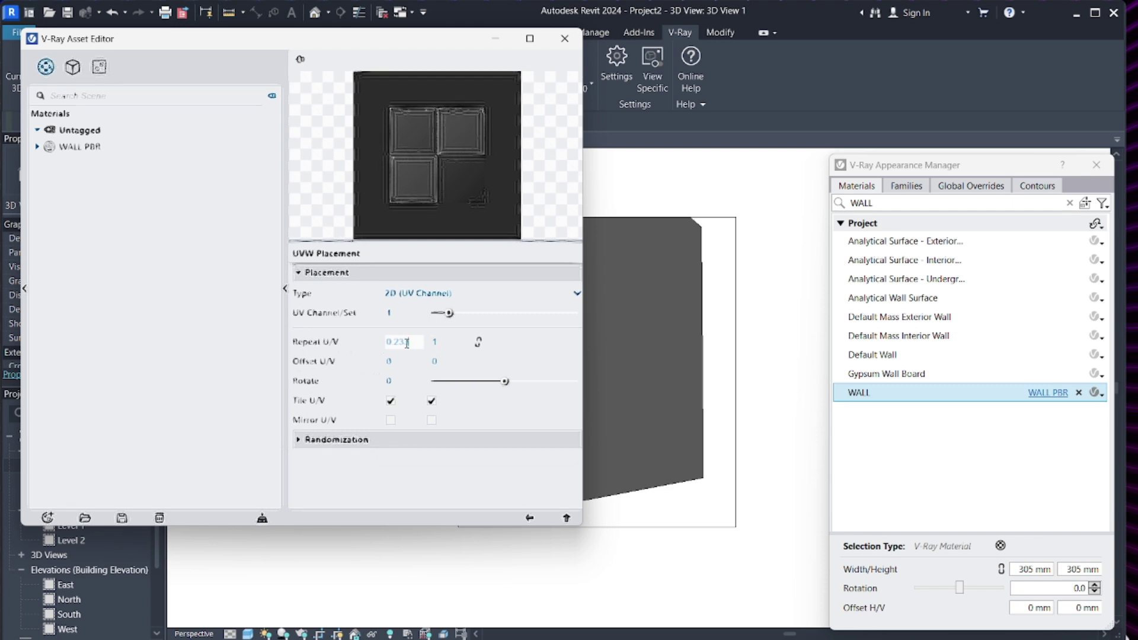
drag(406, 344, 353, 342)
key(ctrl+c)
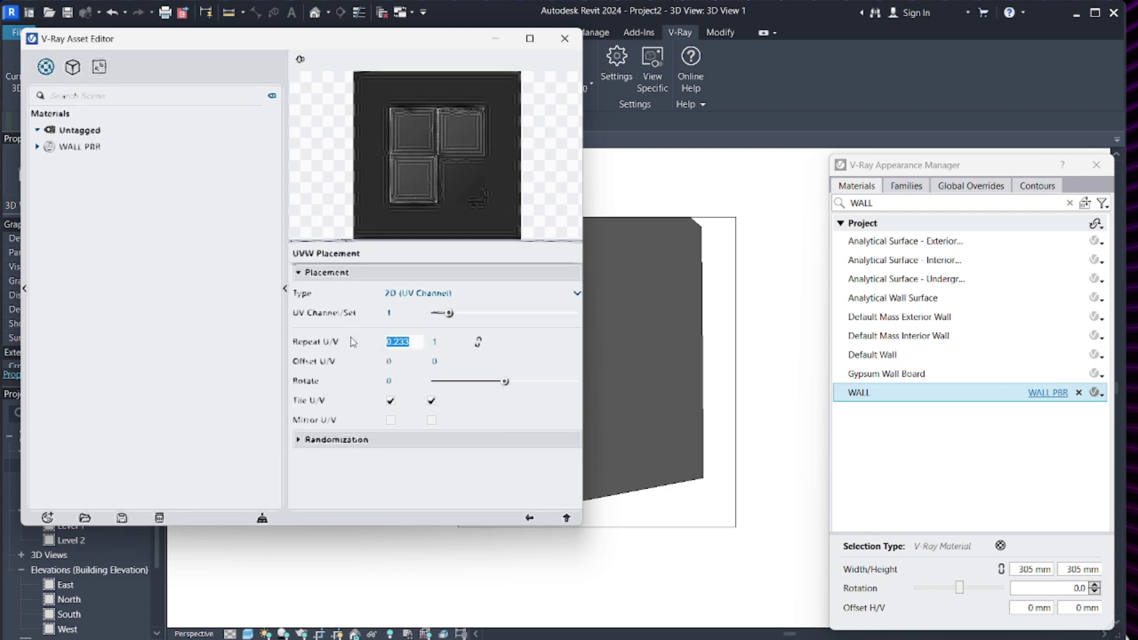
click(442, 341)
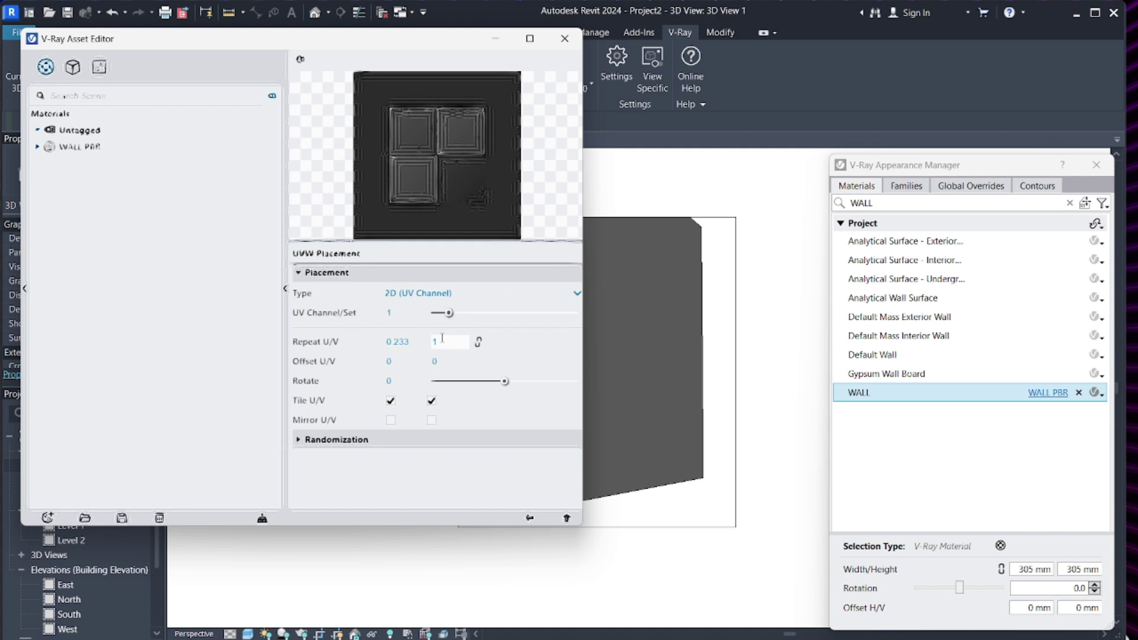
key(ctrl+v)
key(Return)
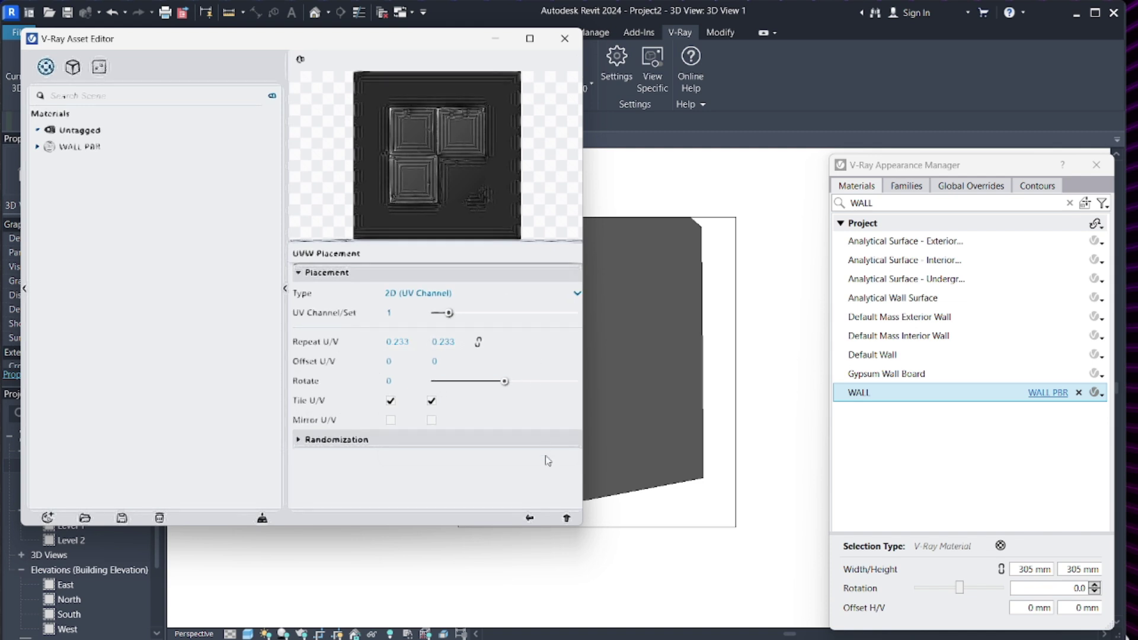
- Return to the WALL PBR material and set the reflection color bitmap's transfer function to None
click(566, 519)
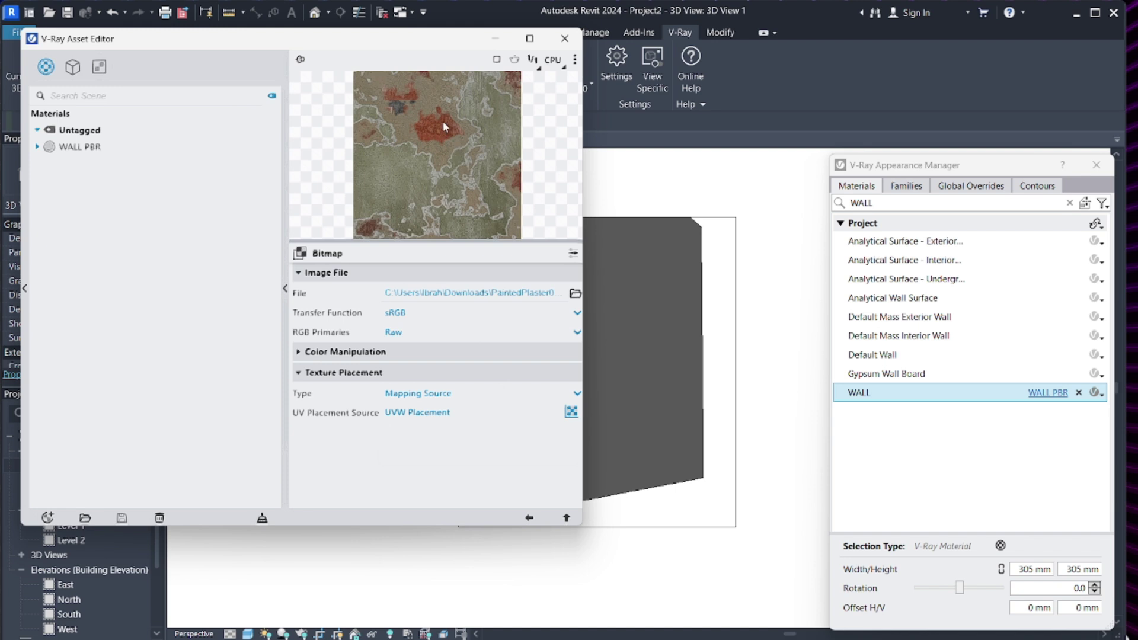
click(566, 518)
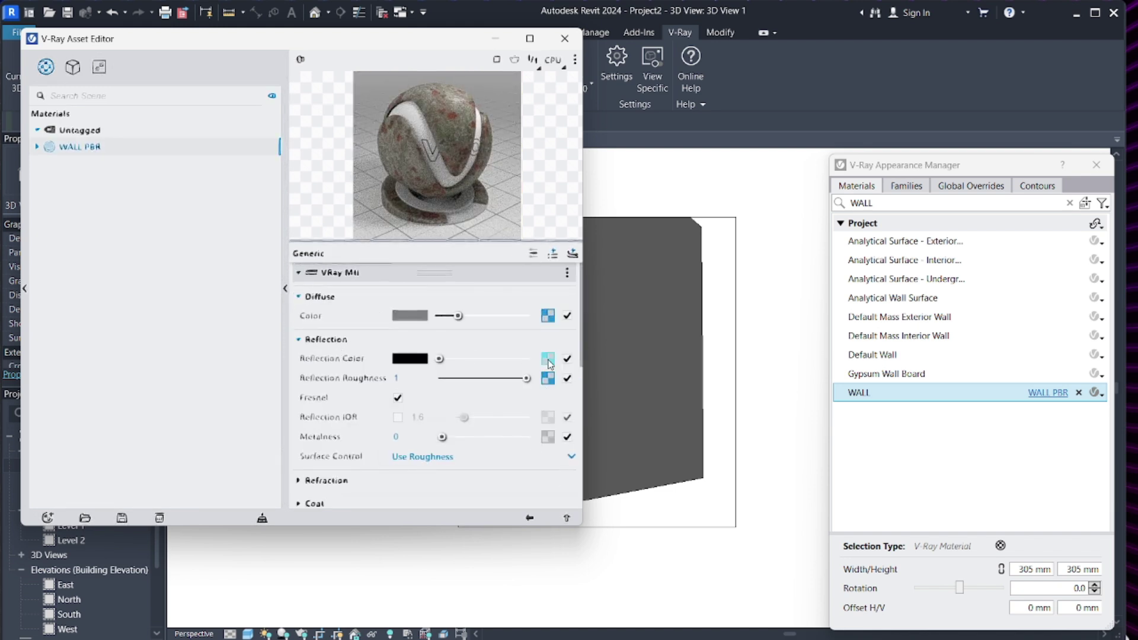
click(548, 360)
click(409, 315)
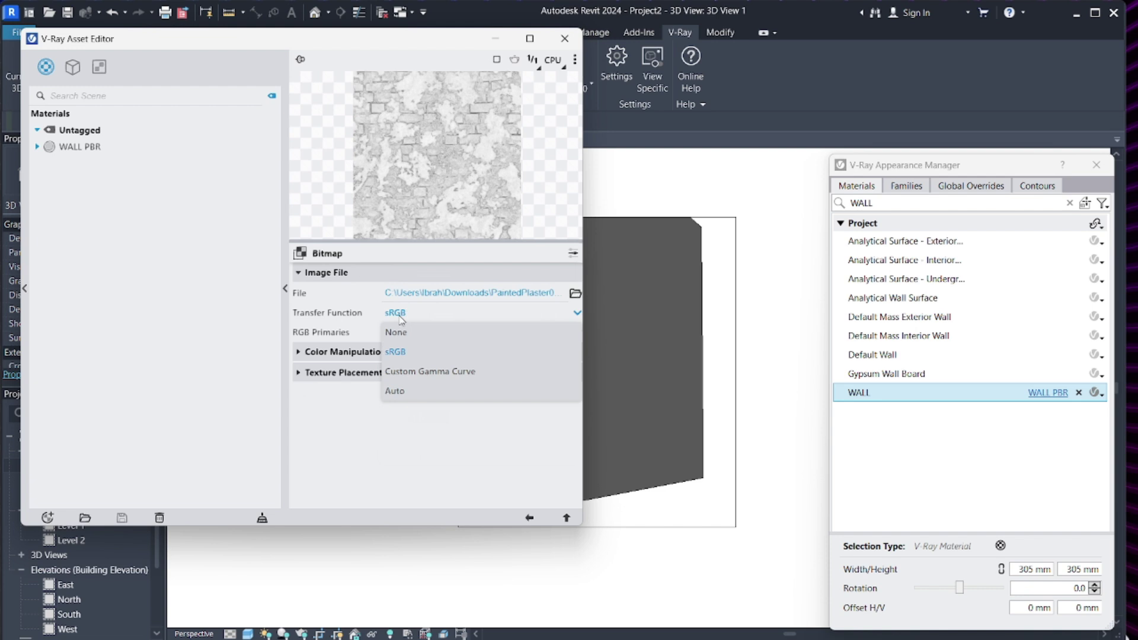
click(421, 333)
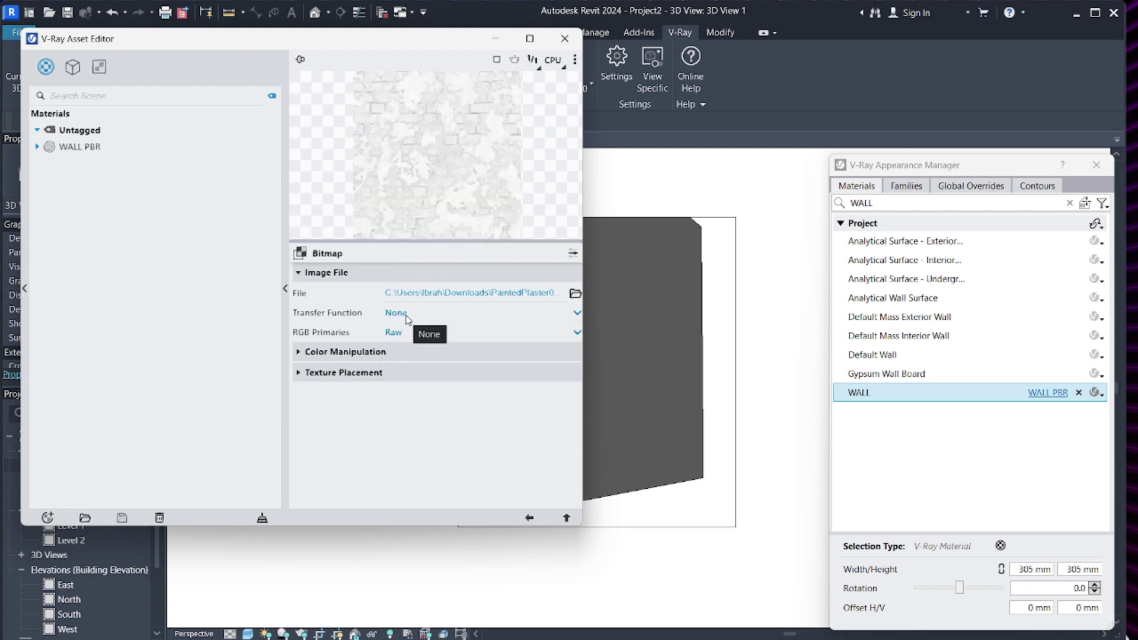
- Set the reflection color bitmap's texture placement type to Mapping Source and add a UVW Placement as its source
click(425, 378)
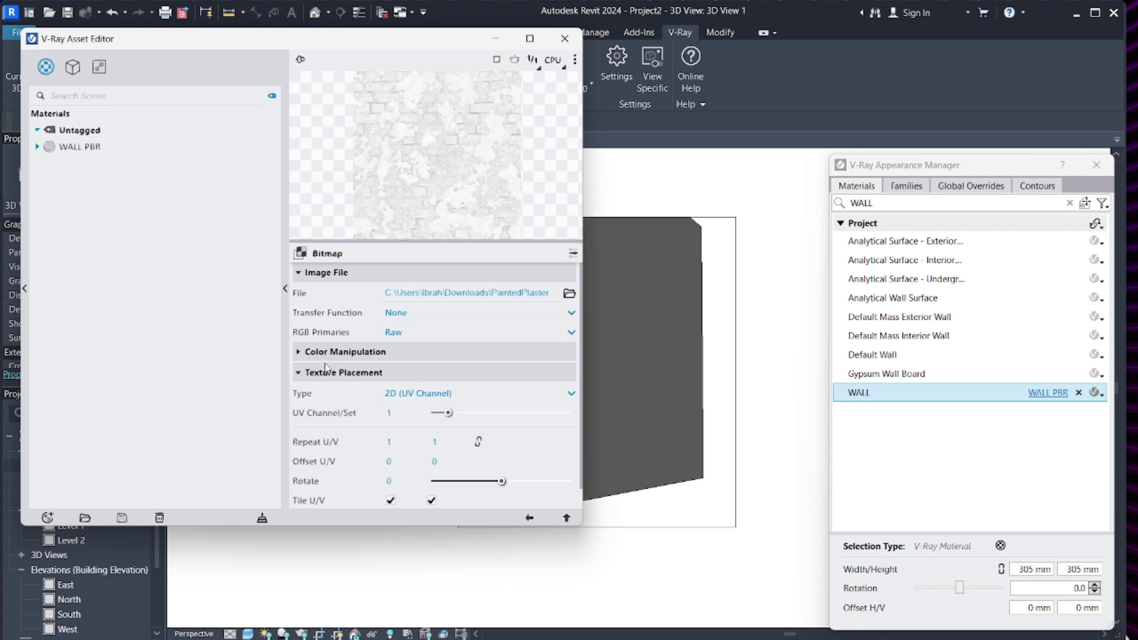
click(436, 394)
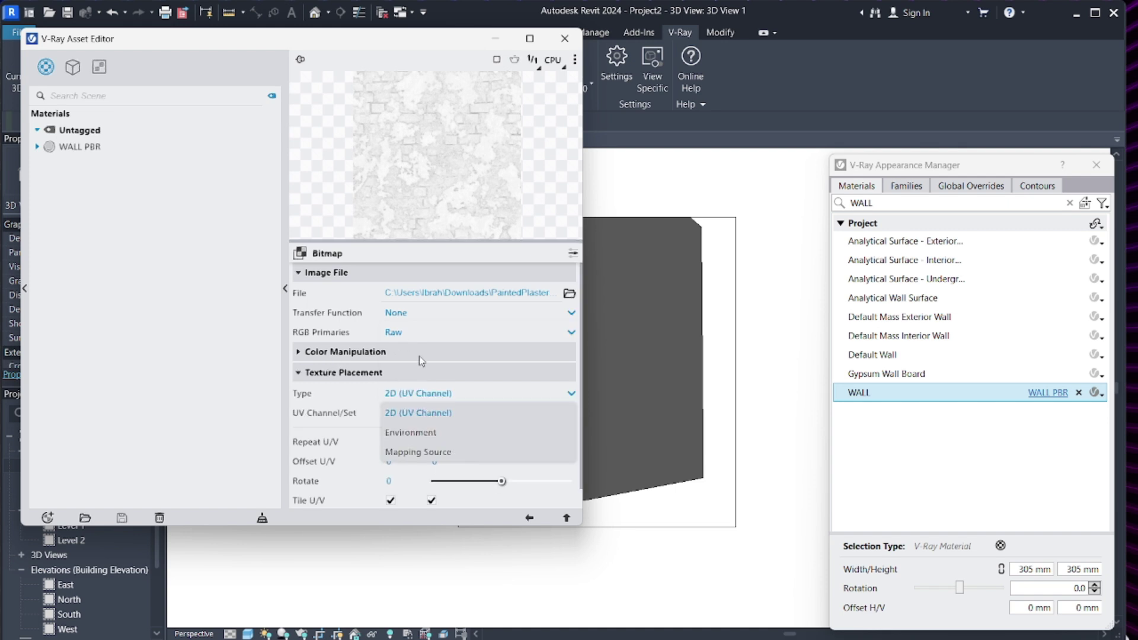
click(442, 455)
click(571, 410)
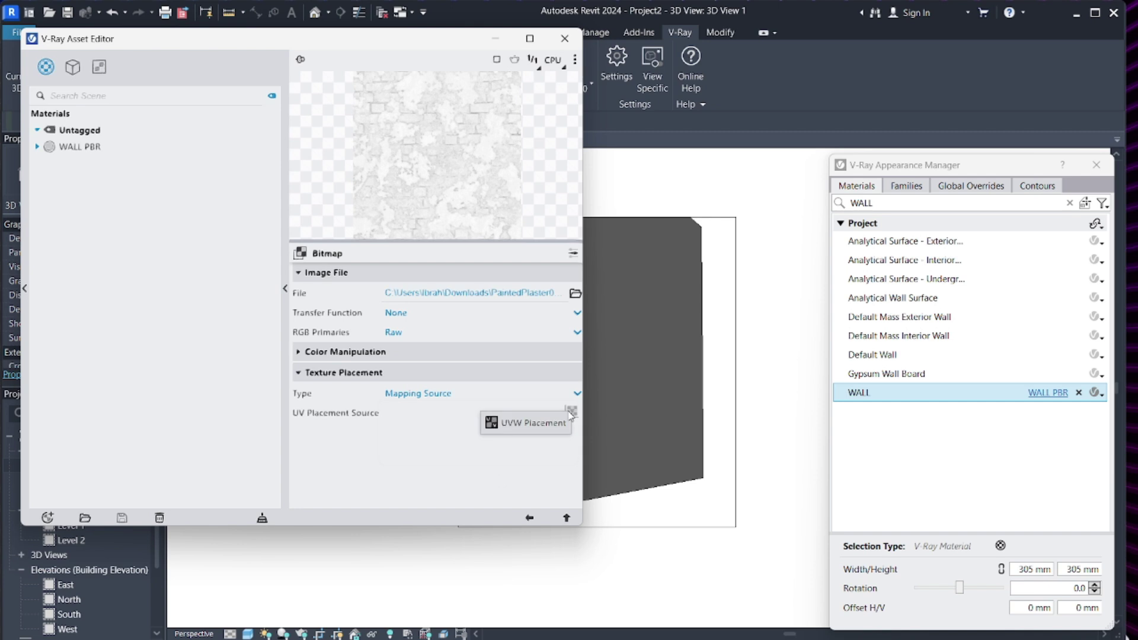
click(527, 419)
- Set the U and V repeat of the reflection color's UVW Placement to 0.233 and return to the material
click(435, 342)
text(0.233)
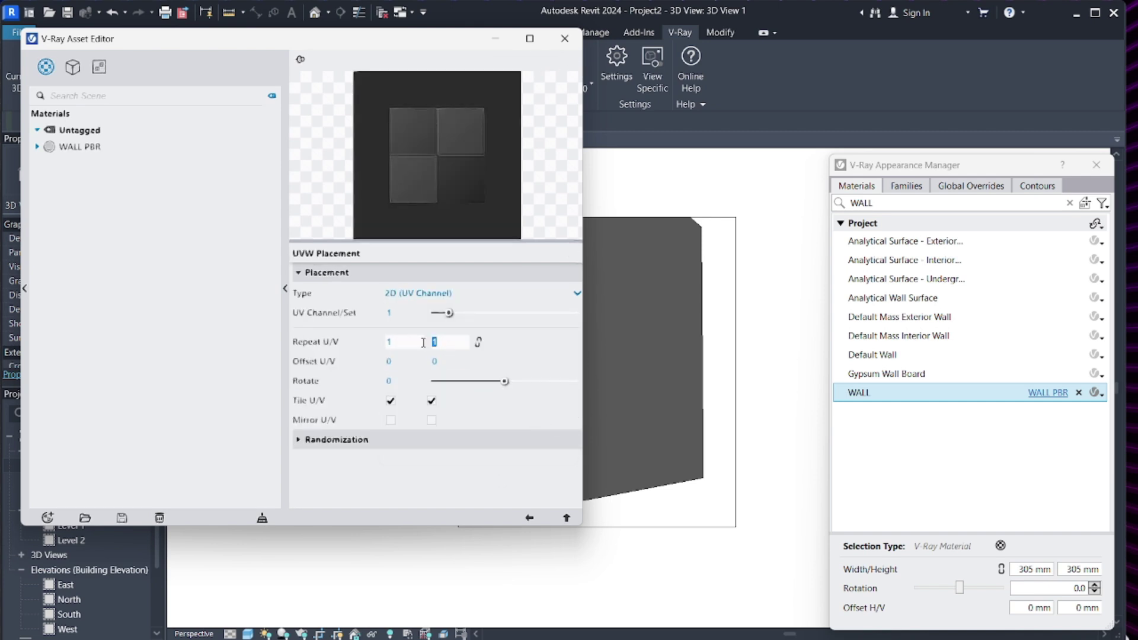
click(388, 341)
text(0.233)
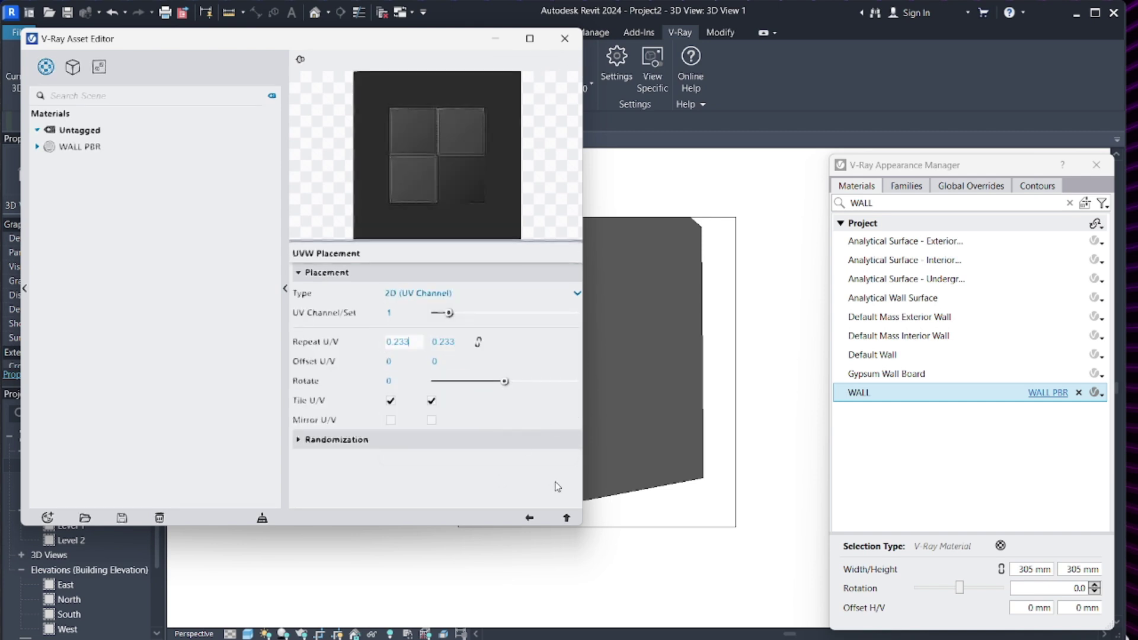
click(566, 517)
click(566, 517)
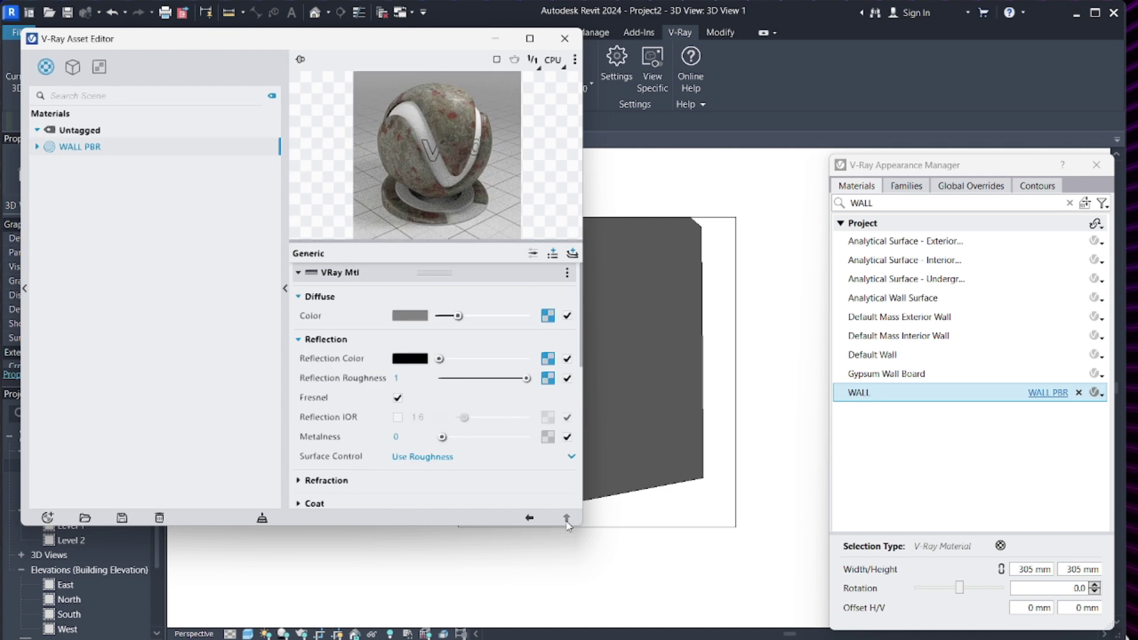
- Set the reflection roughness bitmap's transfer function to None and its placement type to Mapping Source with a UVW Placement
click(548, 379)
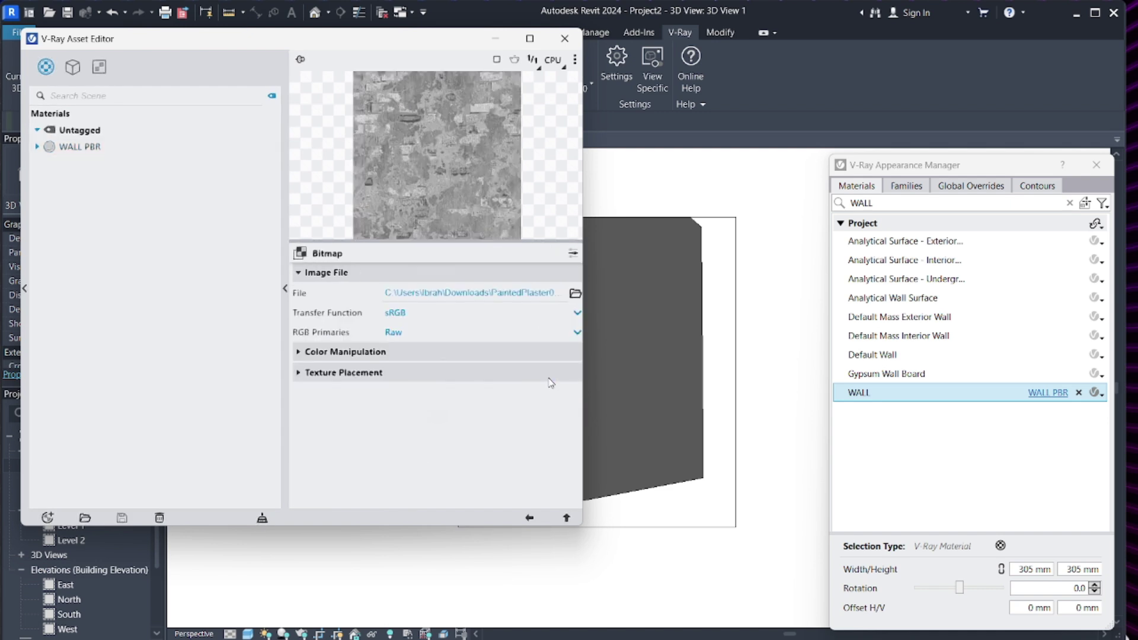
click(402, 315)
click(396, 331)
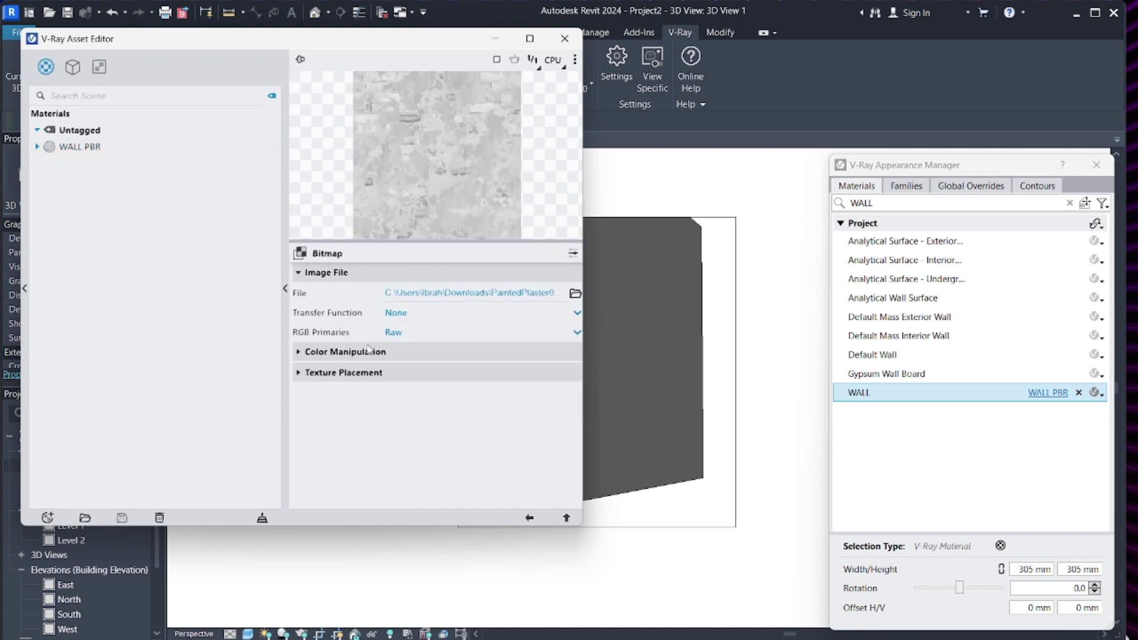
click(382, 373)
click(442, 394)
click(438, 450)
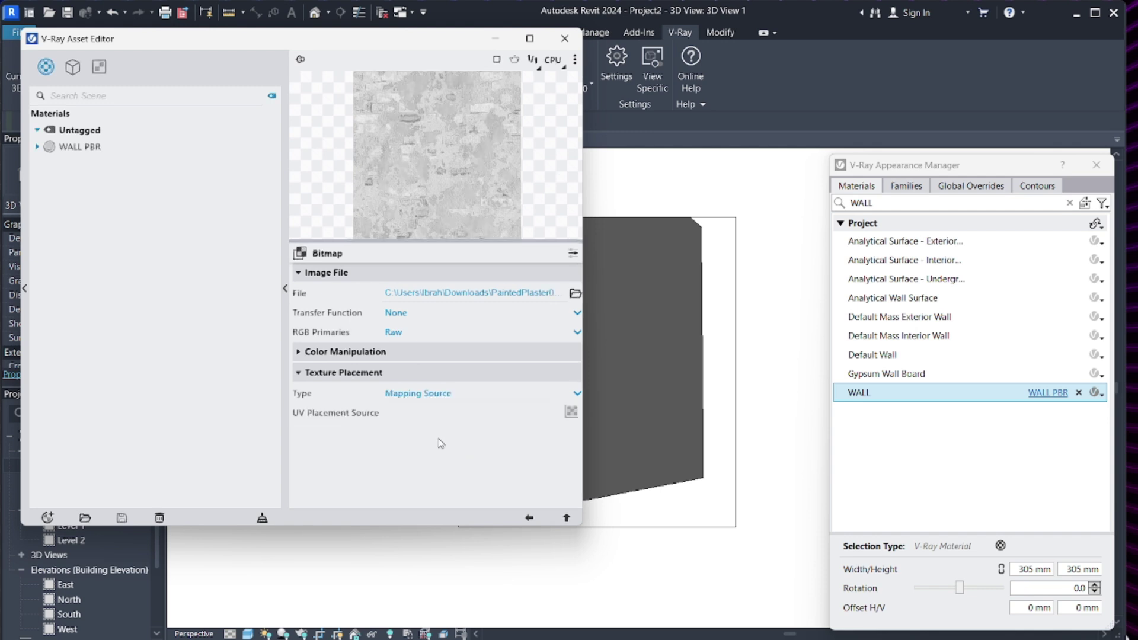
click(572, 410)
- Set the U and V repeat of the roughness map's UVW Placement to 0.233 and return to the material
click(434, 342)
key(ctrl+v)
drag(399, 342, 378, 341)
key(ctrl+v)
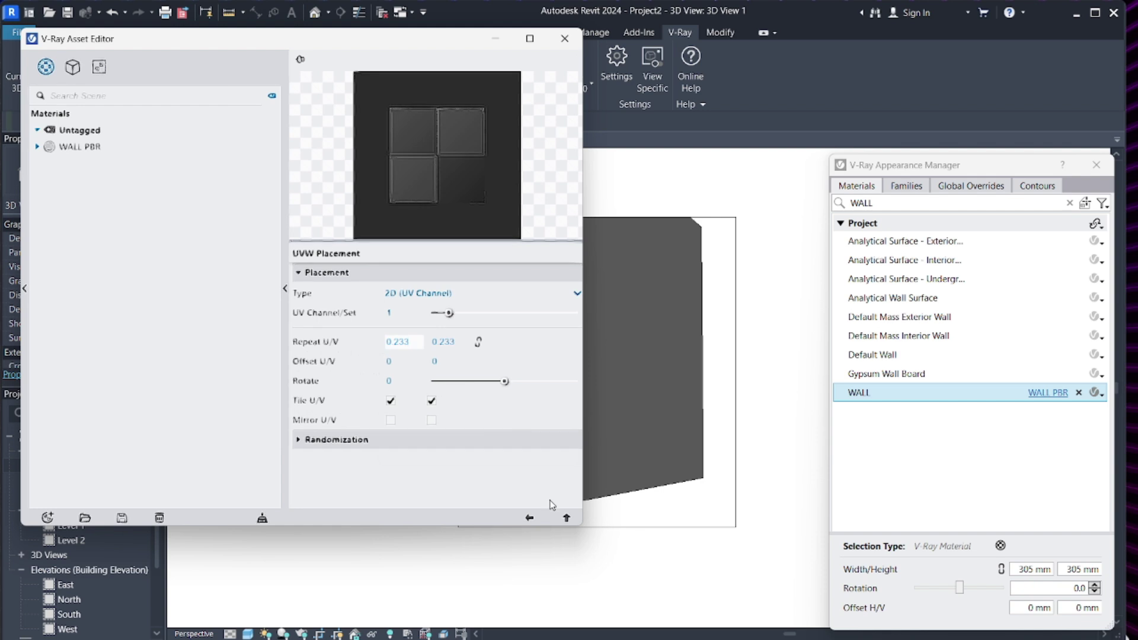
click(566, 517)
click(566, 518)
- Open the bump section's normal map bitmap and set its transfer function to None
scroll(539, 424, down, 2)
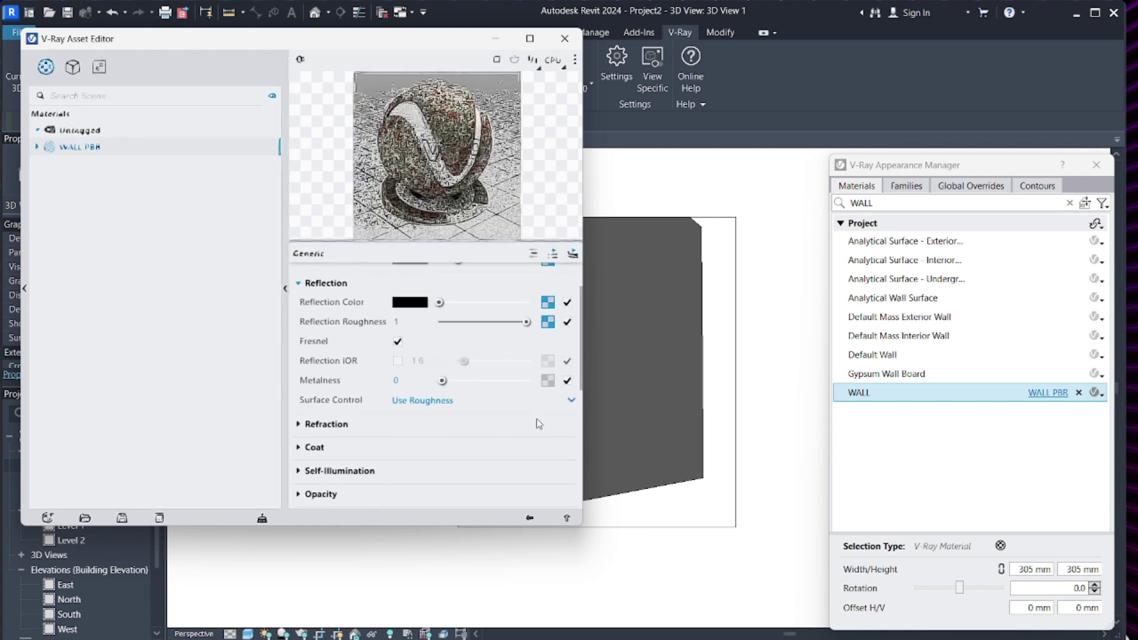
scroll(536, 418, down, 3)
click(568, 373)
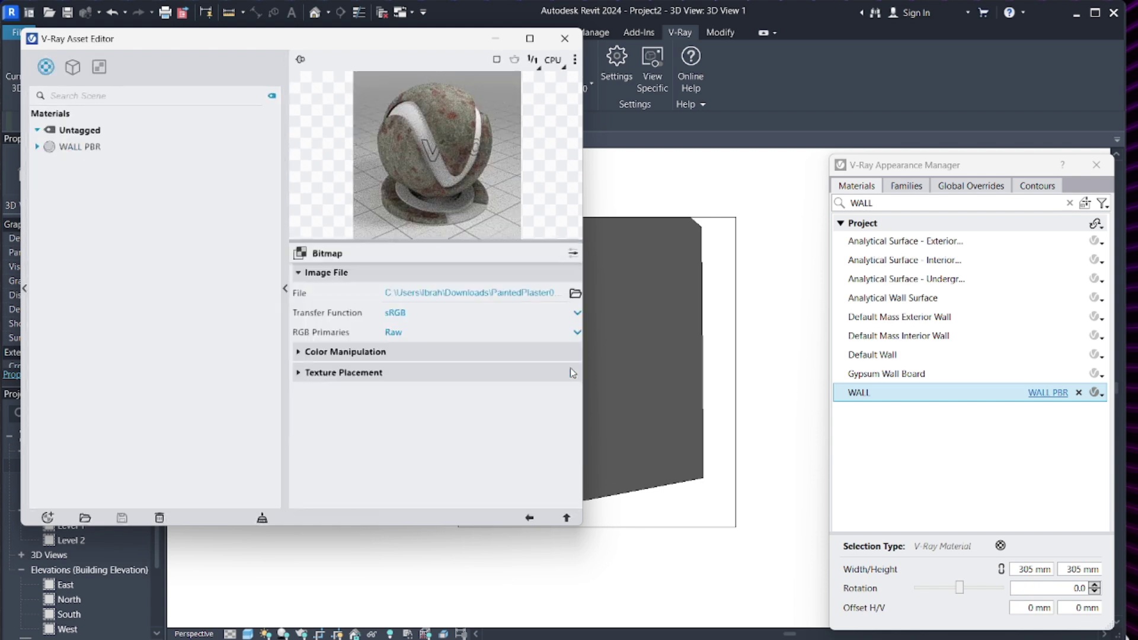
click(428, 312)
click(403, 332)
- Set the normal map bitmap's texture placement type to Mapping Source and add a UVW Placement as its source
click(413, 379)
click(422, 397)
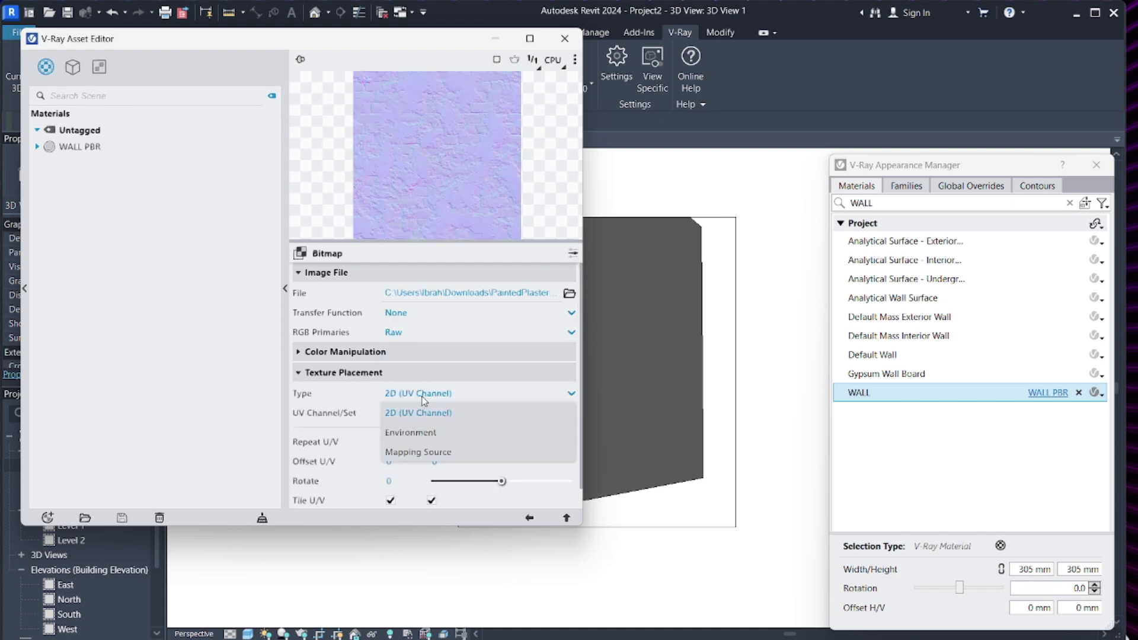
click(426, 443)
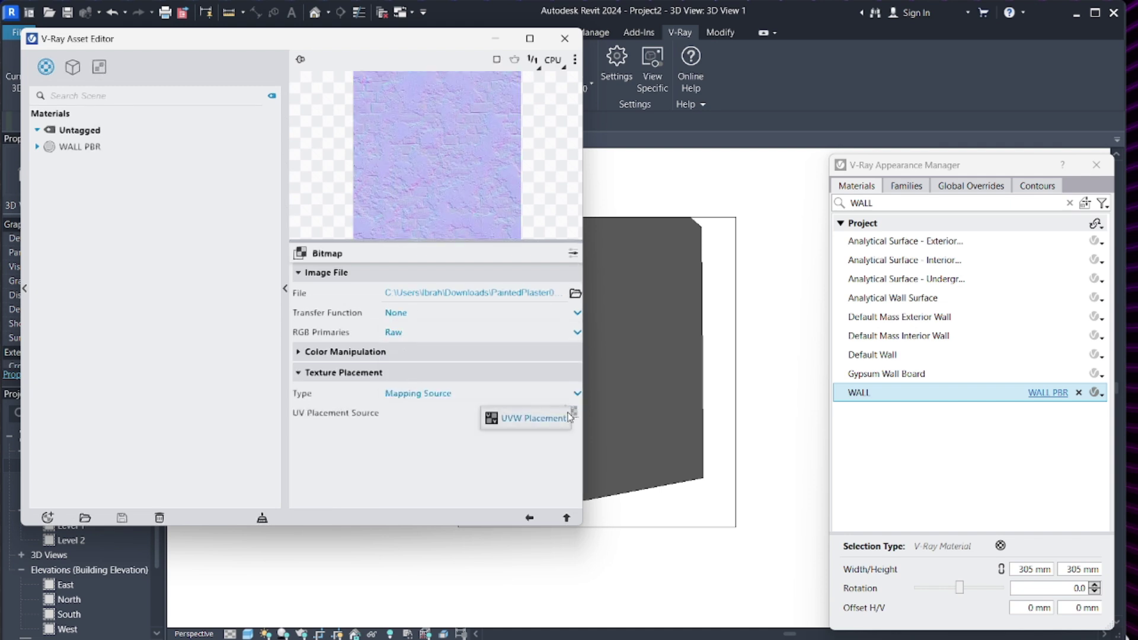
click(570, 411)
- Set the U and V repeat of the normal map's UVW Placement to 0.233 and return to the material
click(434, 342)
text(0.233)
click(382, 342)
text(0.233)
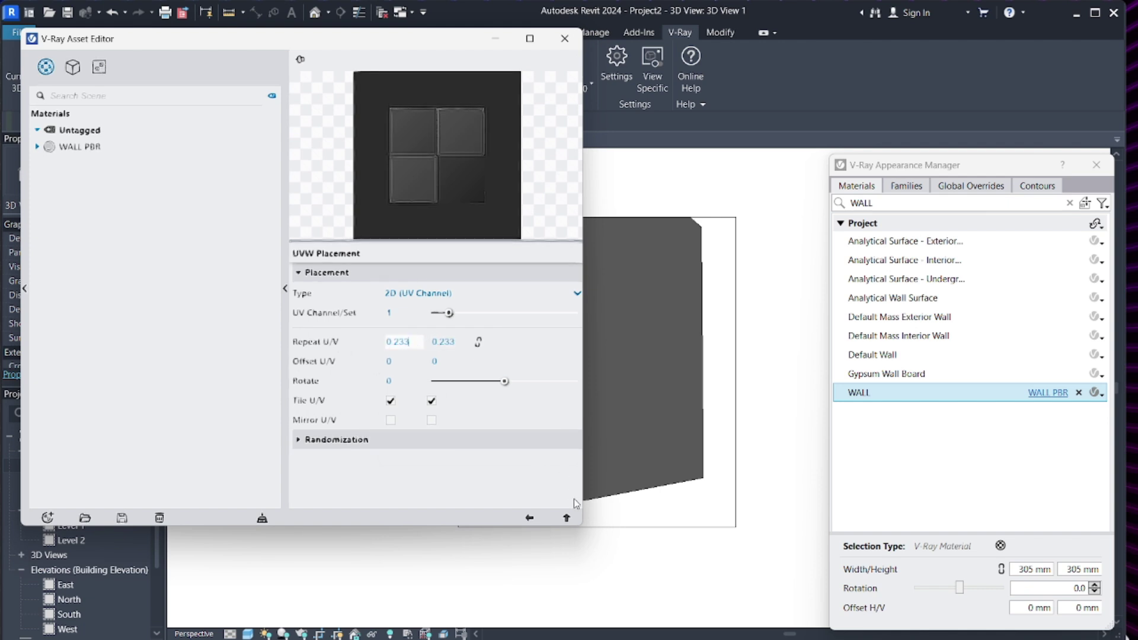
click(566, 518)
click(567, 519)
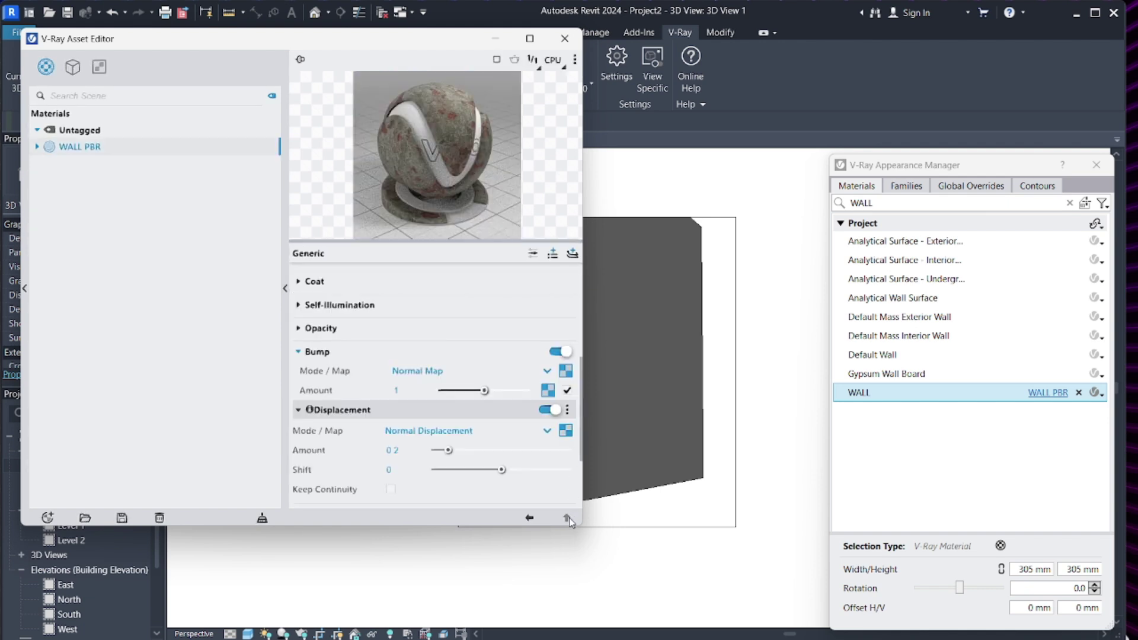
- Set the bump amount bitmap's transfer function to None and its placement type to Mapping Source with a UVW Placement
click(547, 389)
click(420, 320)
click(405, 332)
click(409, 373)
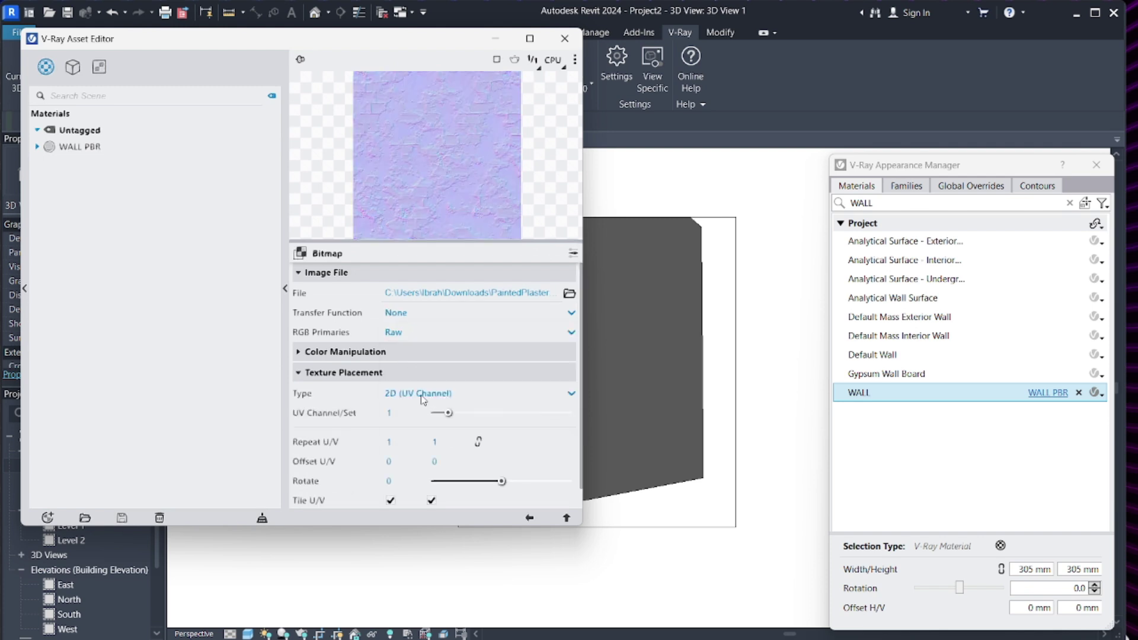
click(423, 394)
click(431, 452)
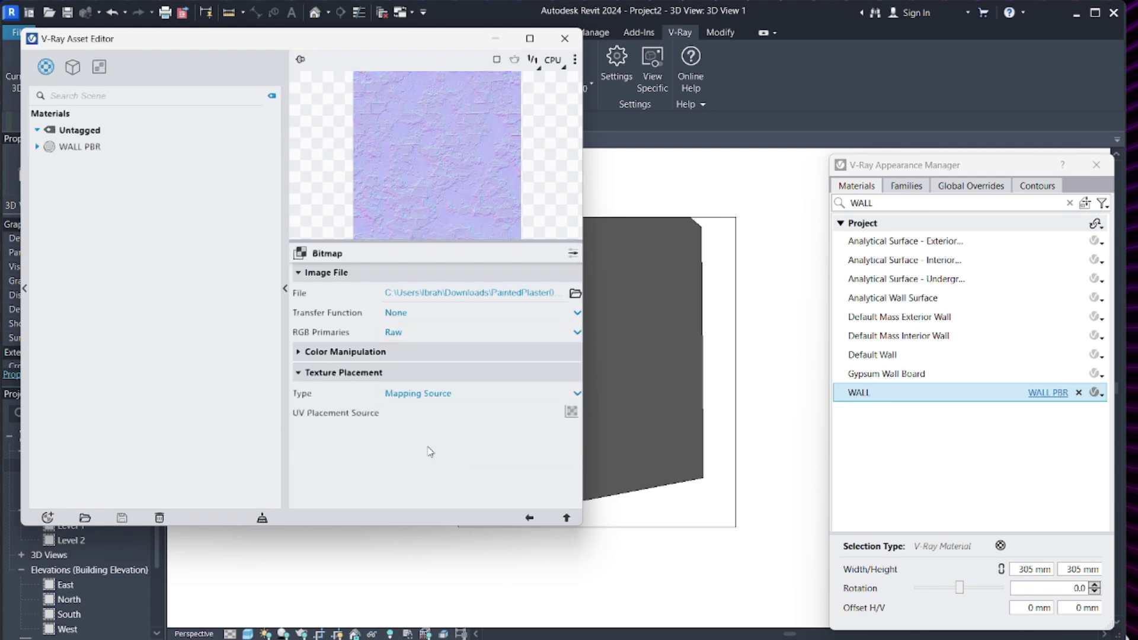
click(538, 414)
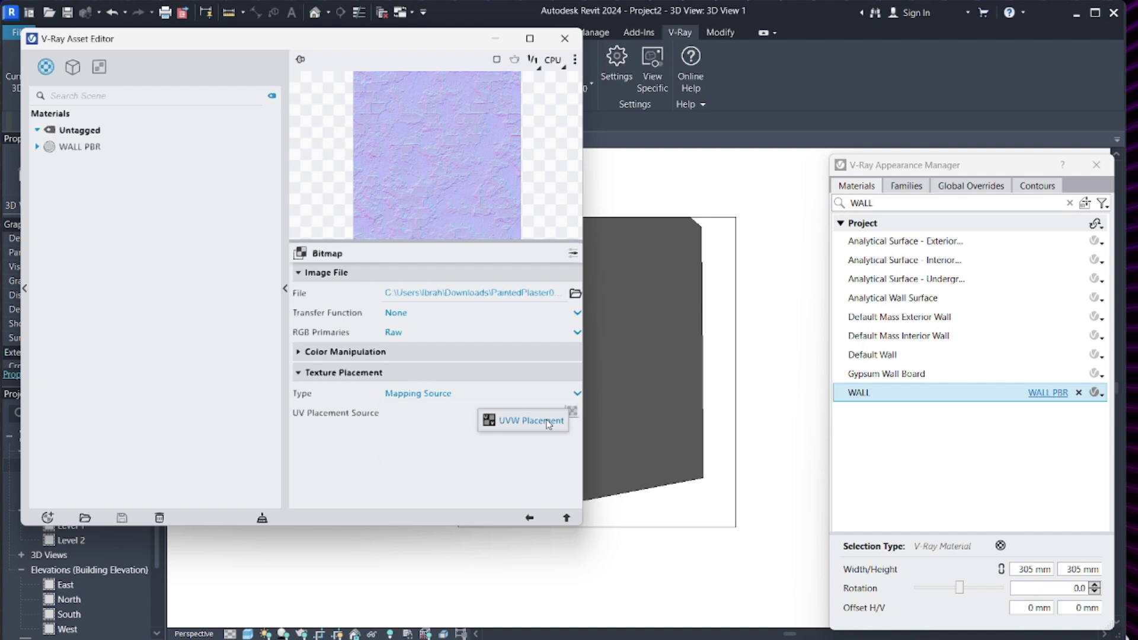
click(547, 422)
- Set the U and V repeat of the bump amount map's UVW Placement to 0.233 and return to the material
click(438, 342)
text(0.233)
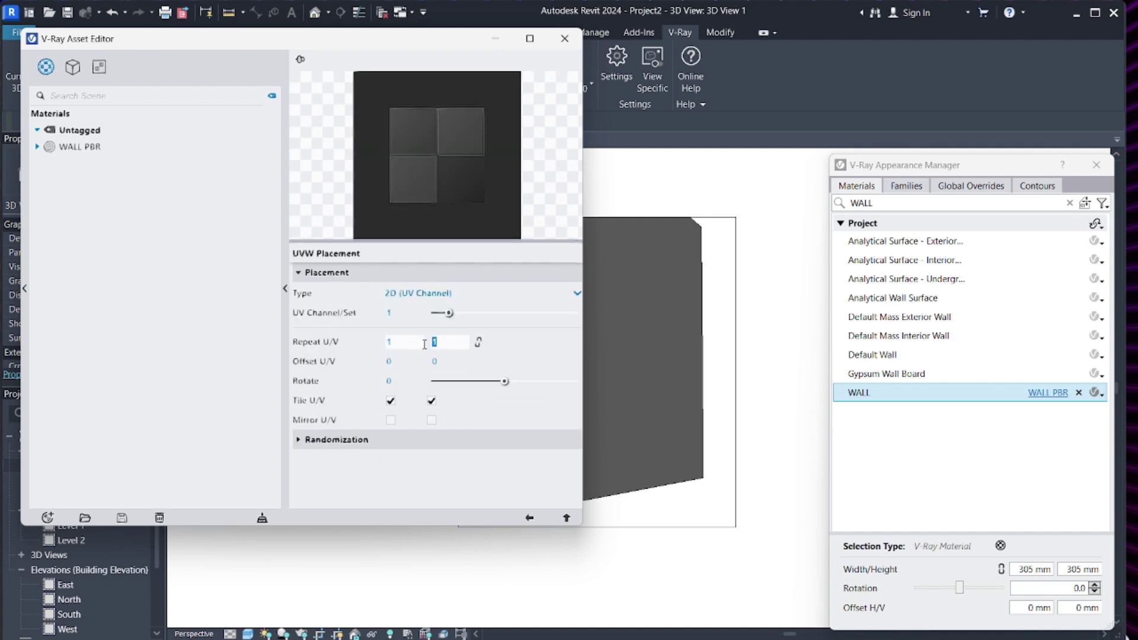
click(387, 344)
text(0.233)
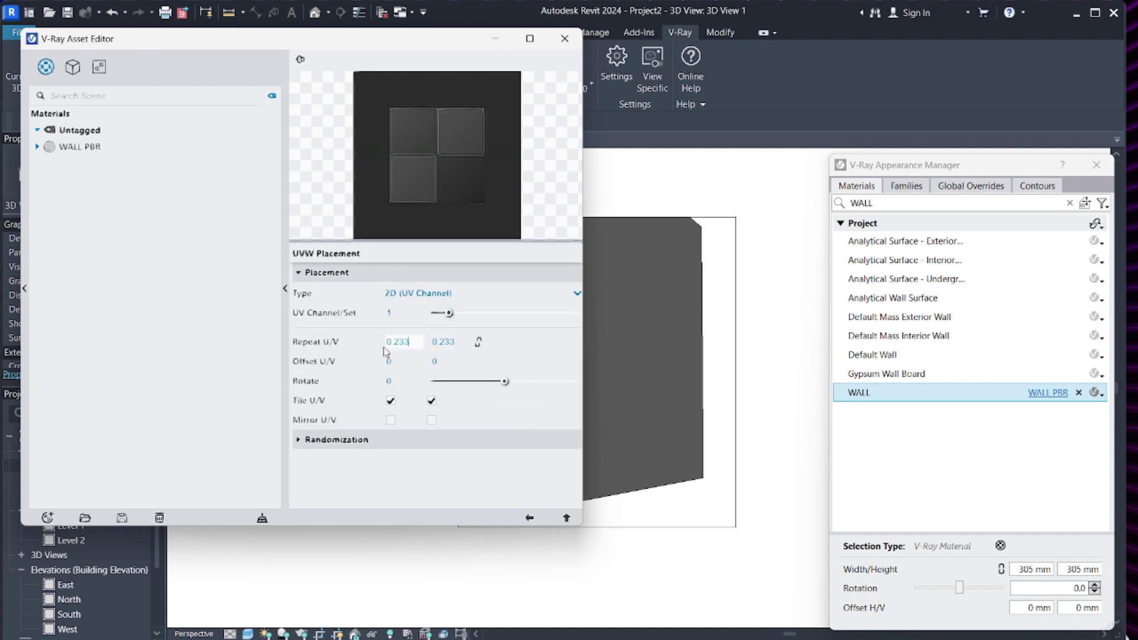
click(566, 518)
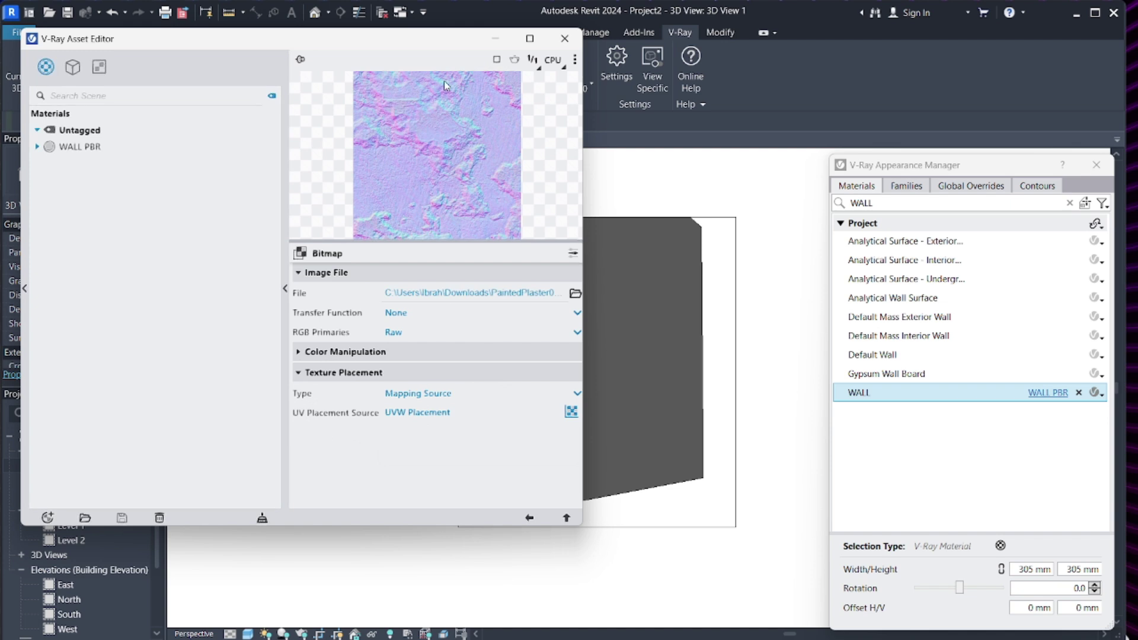
click(566, 517)
- Set the displacement bitmap's transfer function to None and its placement type to Mapping Source with a UVW Placement
click(566, 430)
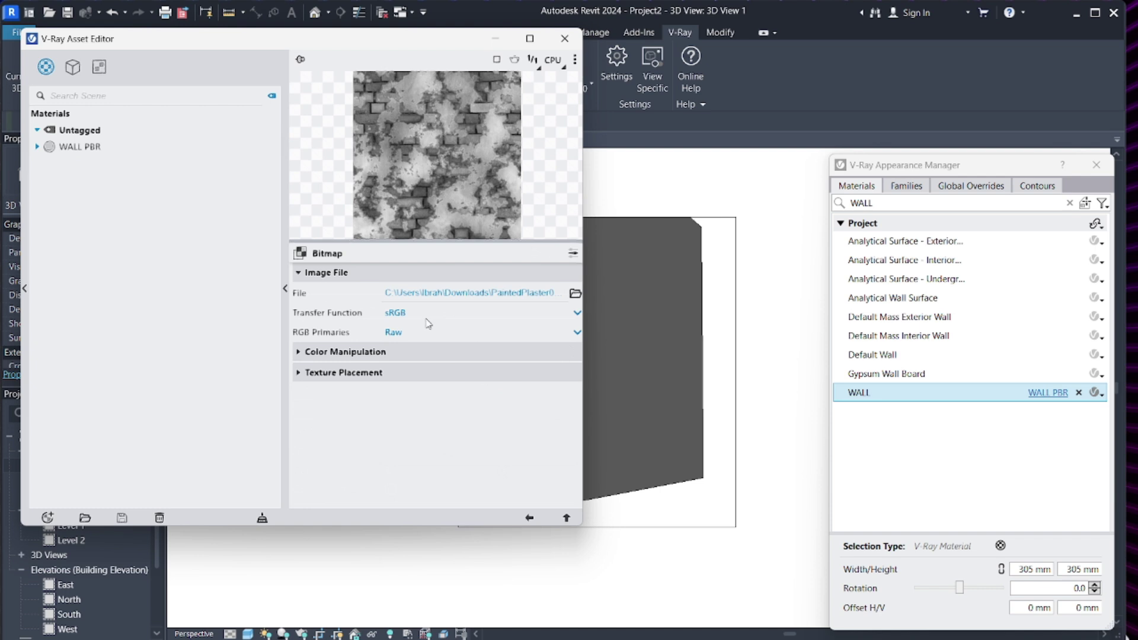
click(413, 331)
click(408, 335)
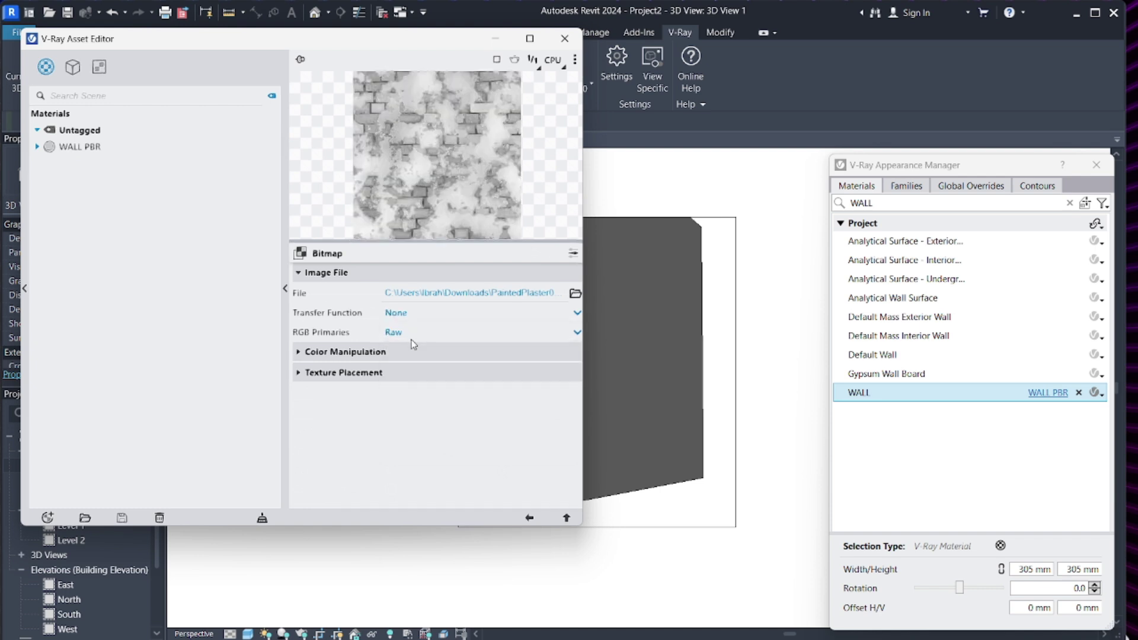
click(426, 371)
click(415, 393)
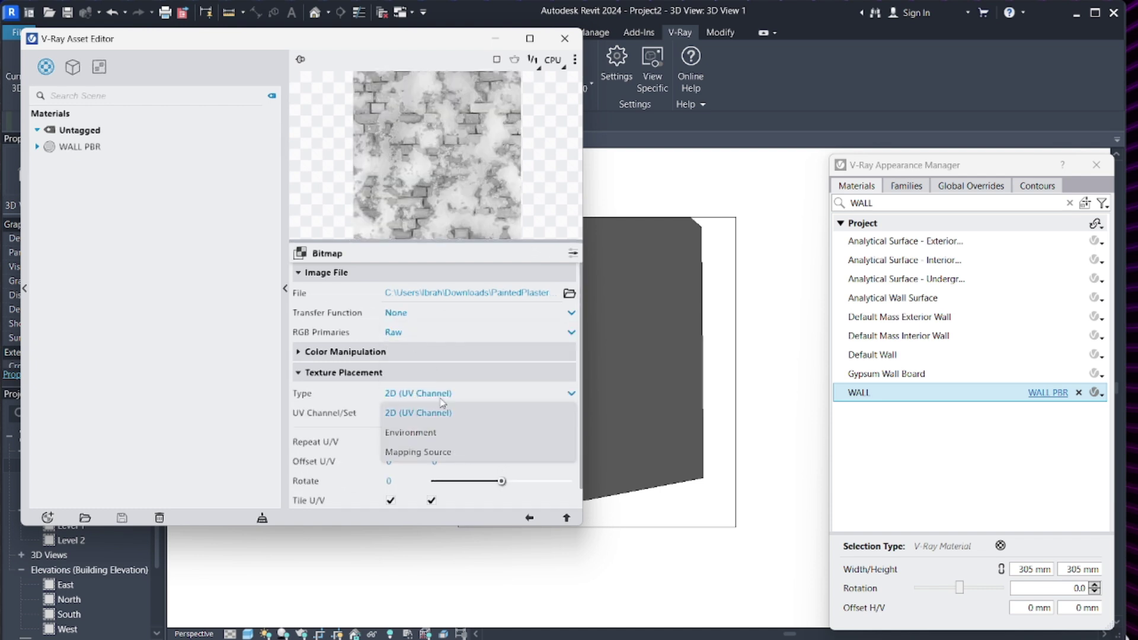
click(453, 450)
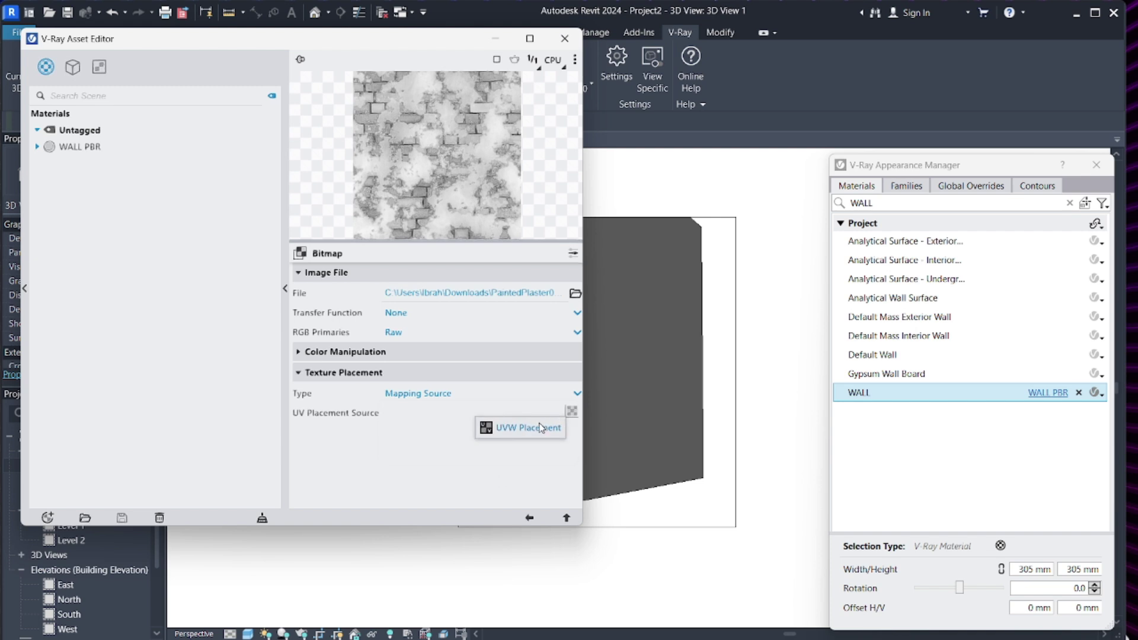
click(571, 412)
- Set the U and V repeat of the displacement map's UVW Placement to 0.233 and return to the material
drag(451, 341, 381, 349)
text(0.233)
text(0.233)
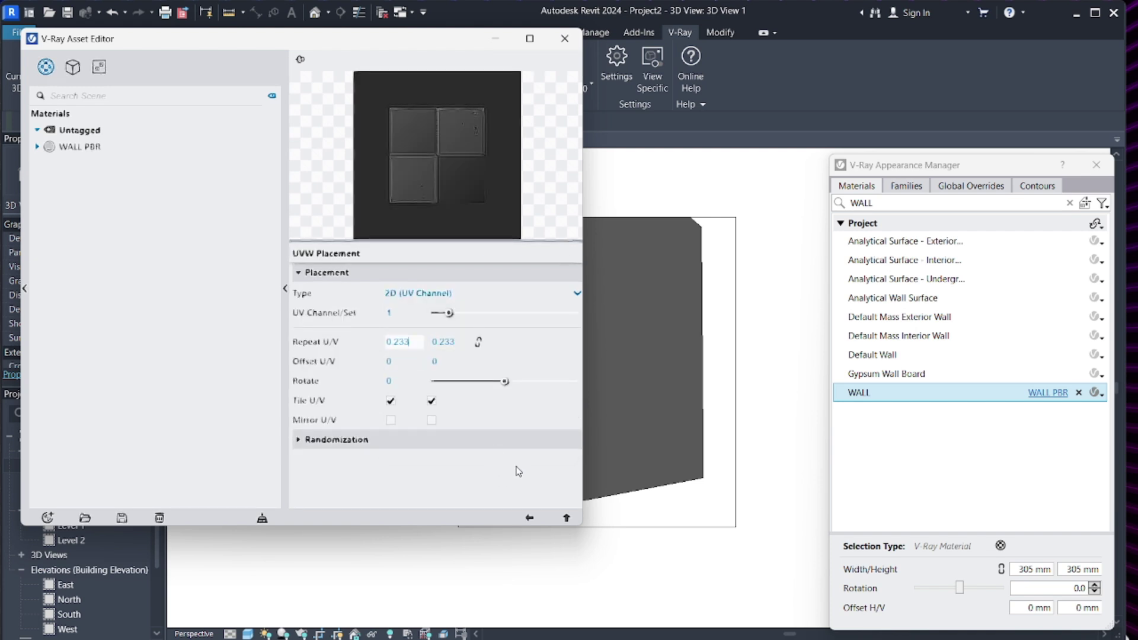
click(566, 518)
click(567, 518)
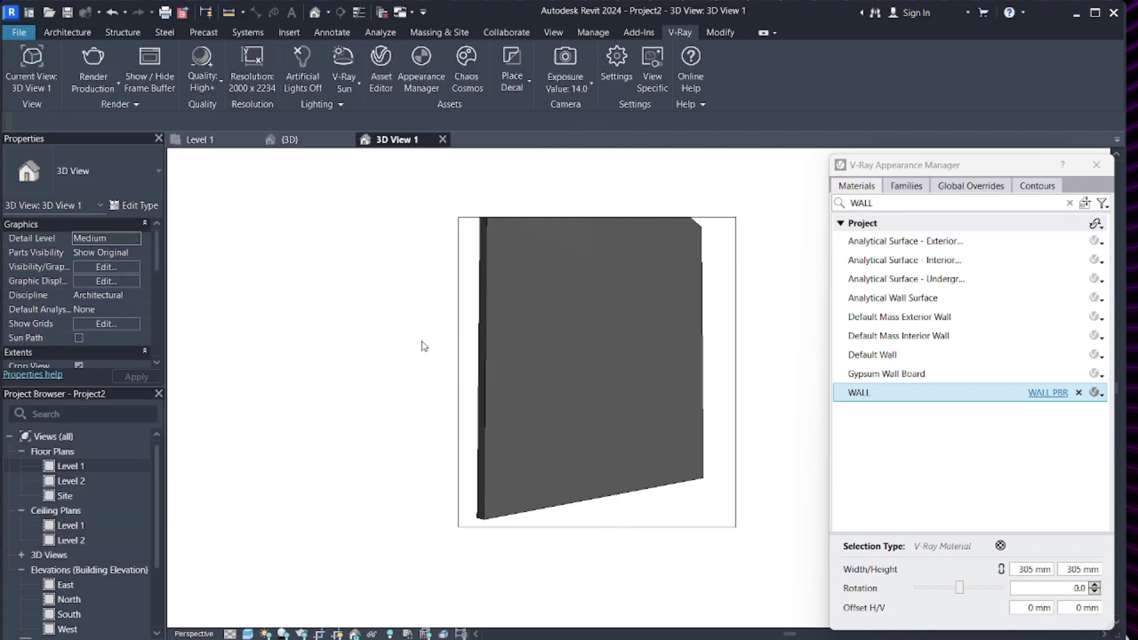
- Minimize the Asset Editor, start a production render of 3D View 1, and inspect the wall texture up close in the frame buffer
click(500, 39)
click(100, 64)
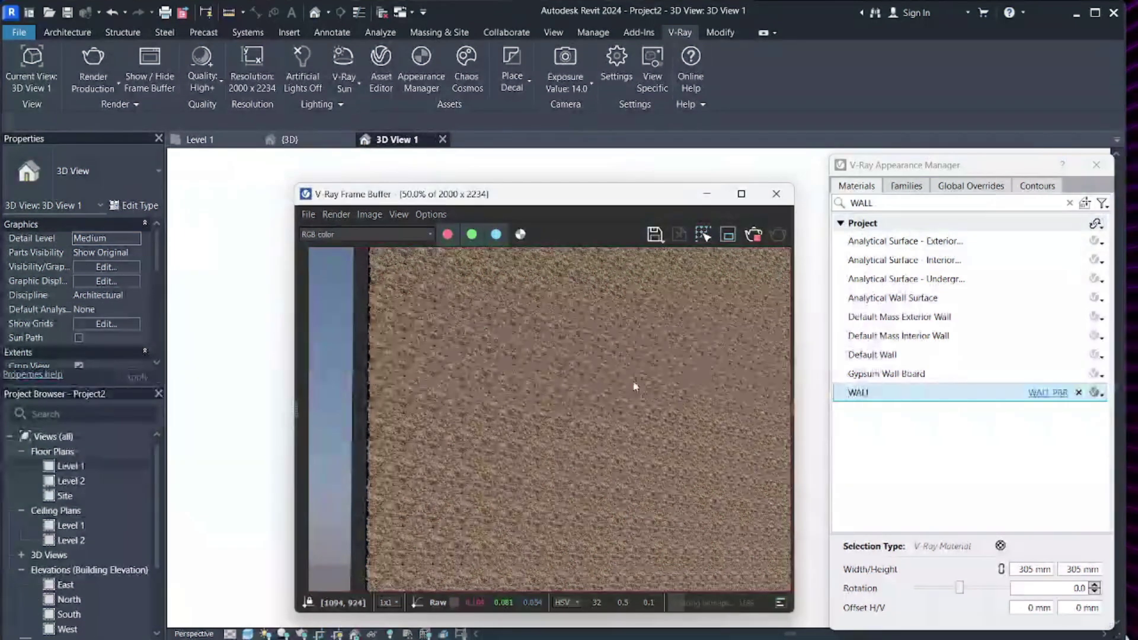
scroll(484, 388, down, 1)
scroll(518, 414, up, 3)
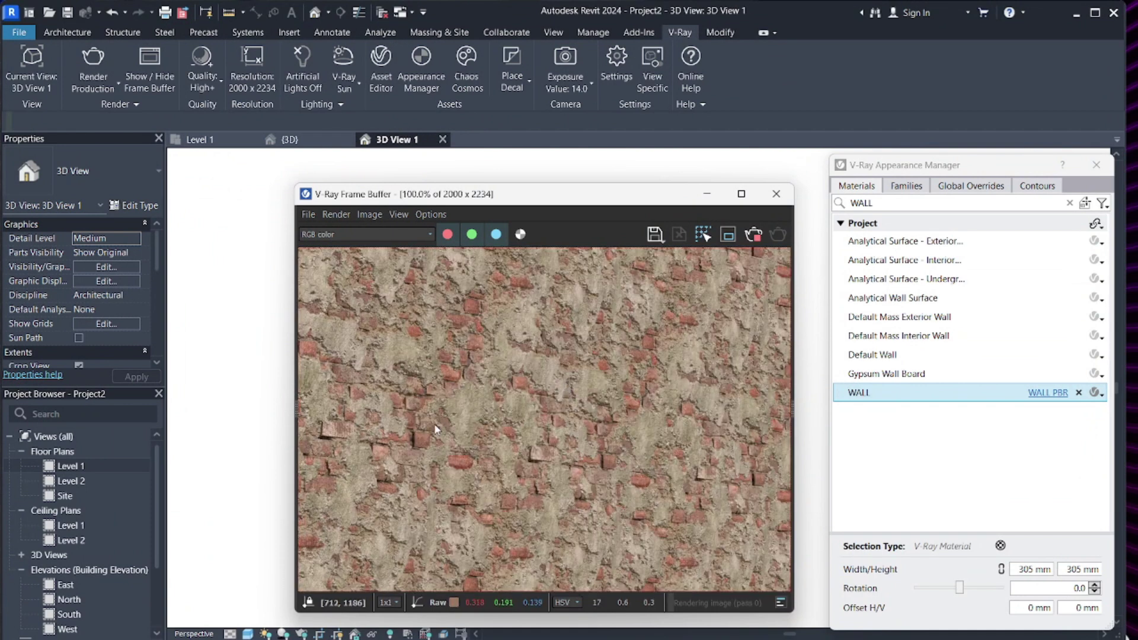
scroll(451, 422, down, 1)
scroll(460, 420, down, 3)
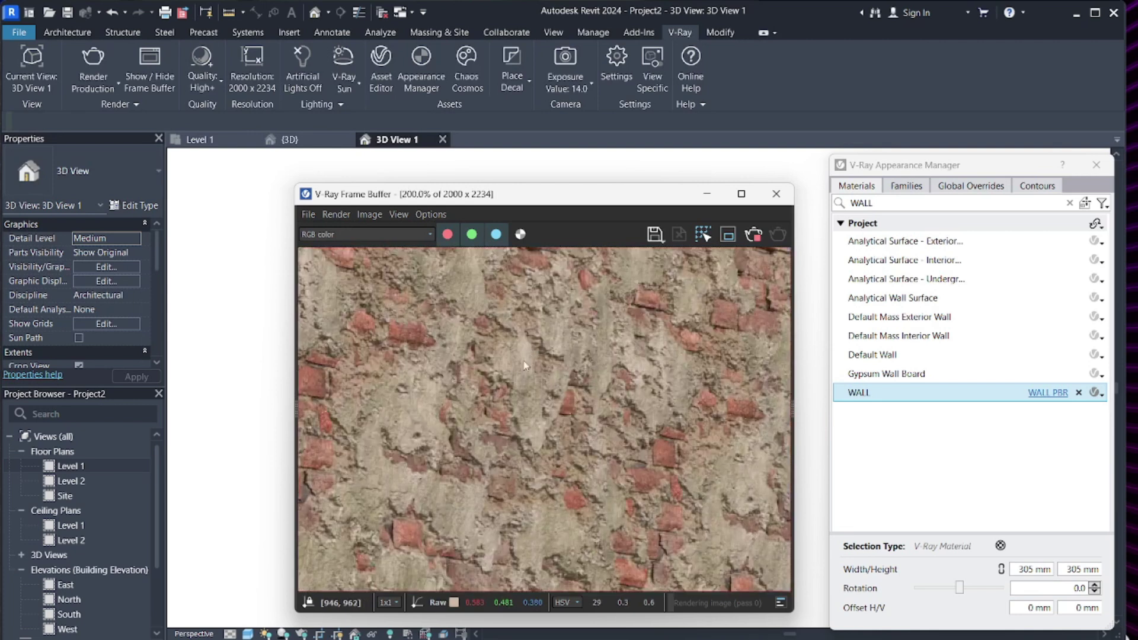
- Inspect the rendered wall texture at several magnifications, stop the render, and minimize the frame buffer
scroll(508, 410, up, 3)
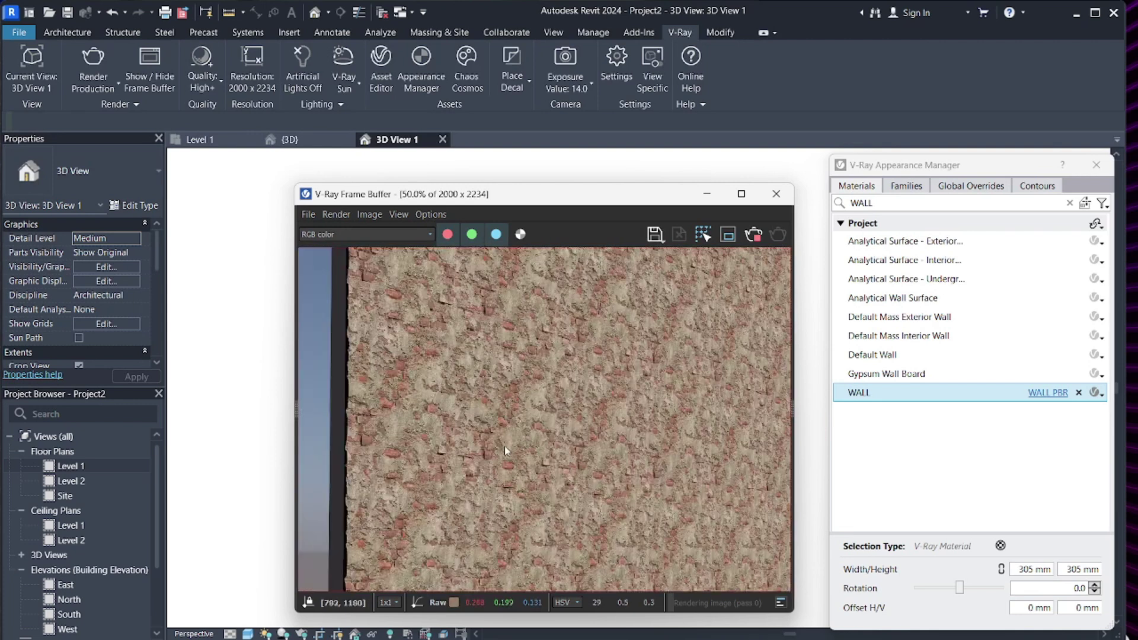
scroll(497, 449, up, 1)
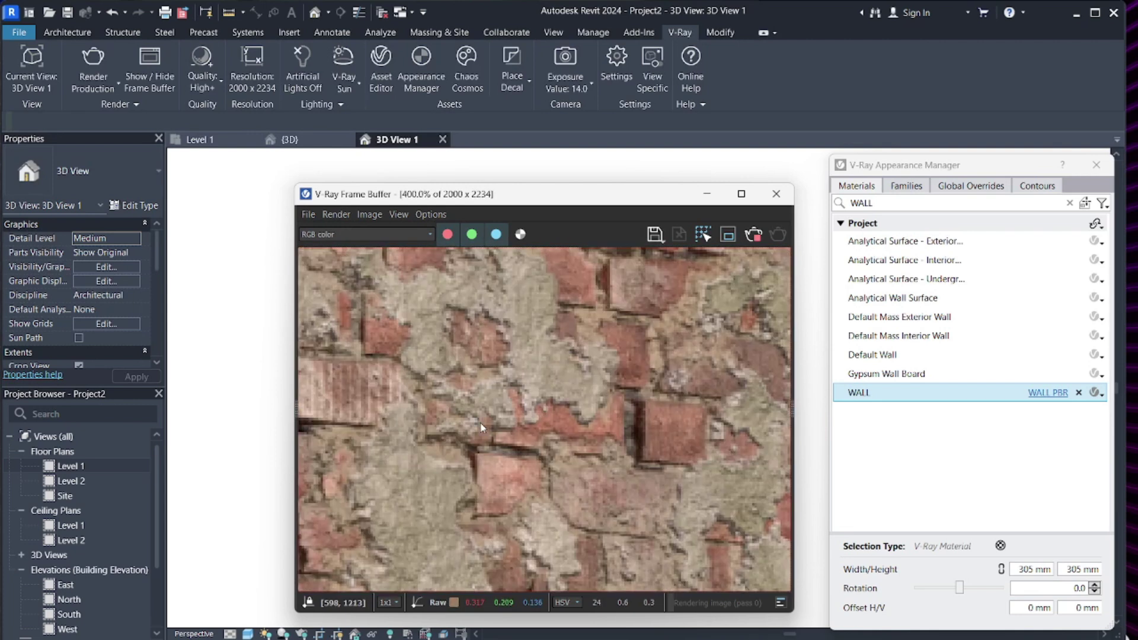
scroll(481, 423, down, 2)
click(752, 241)
click(710, 196)
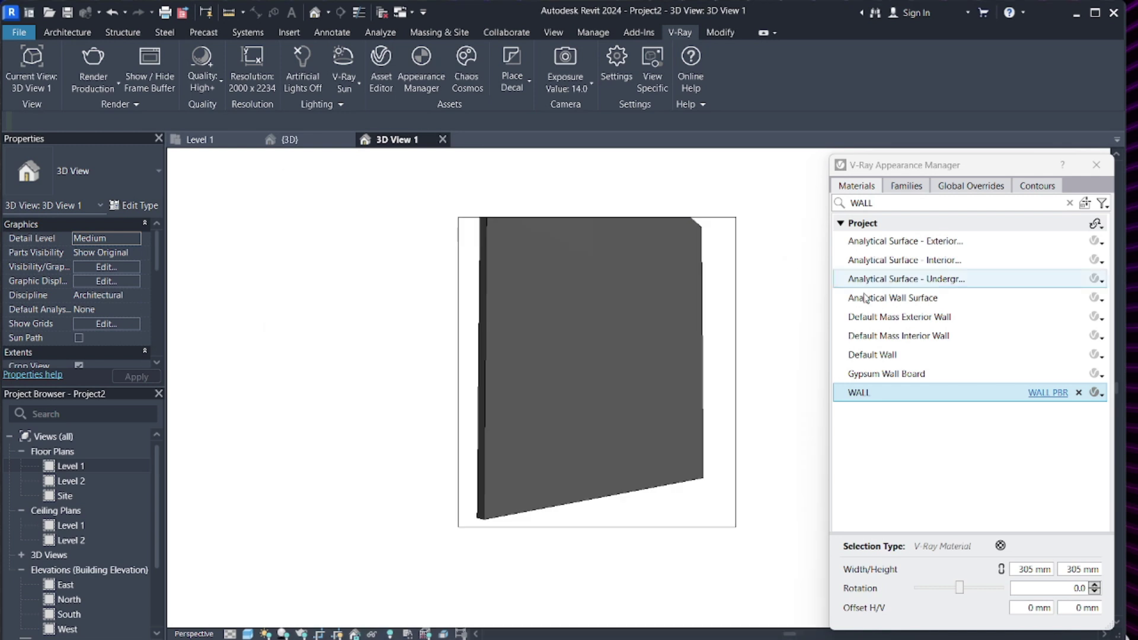
- Open the WALL PBR material, set the U and V repeat of the diffuse map's UVW Placement to 0.083, and return to the material
click(1041, 394)
scroll(483, 339, up, 5)
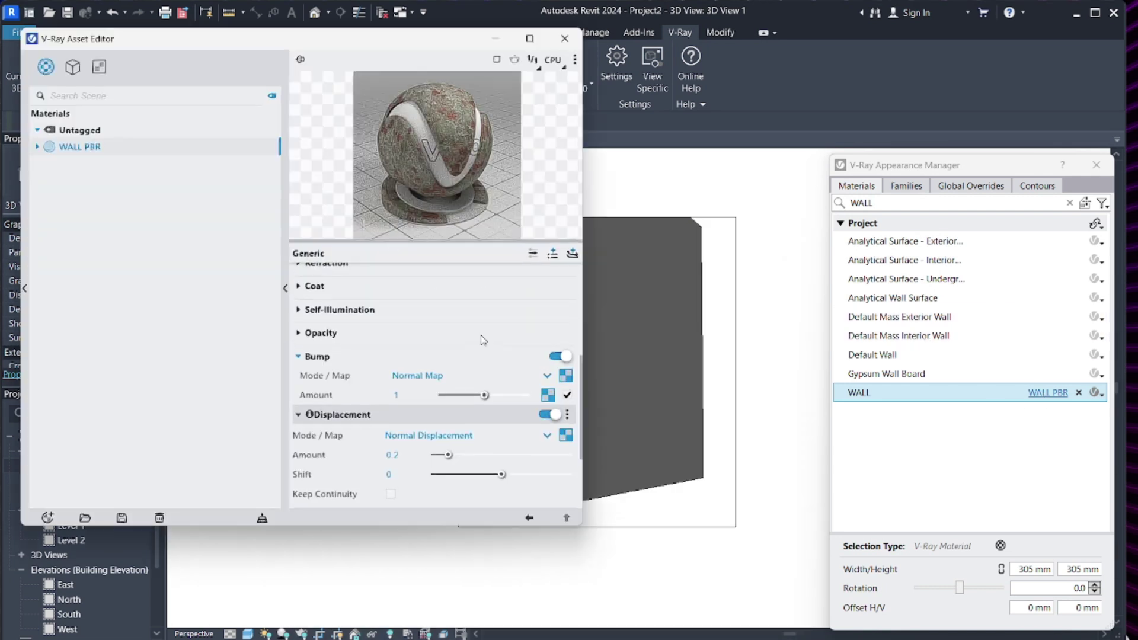
click(549, 316)
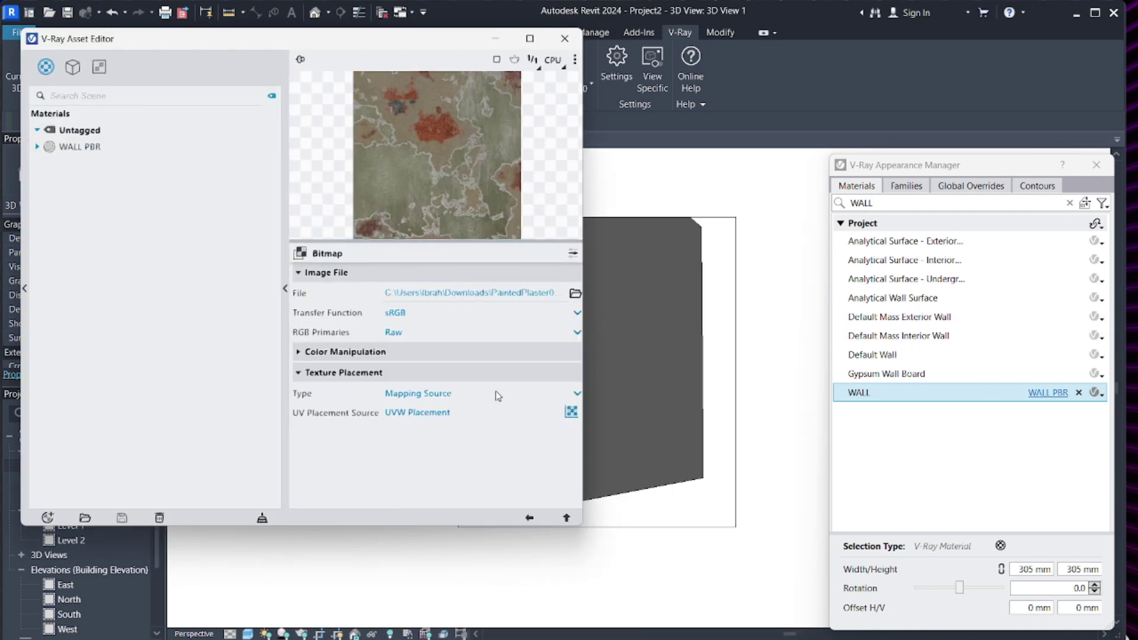
click(571, 412)
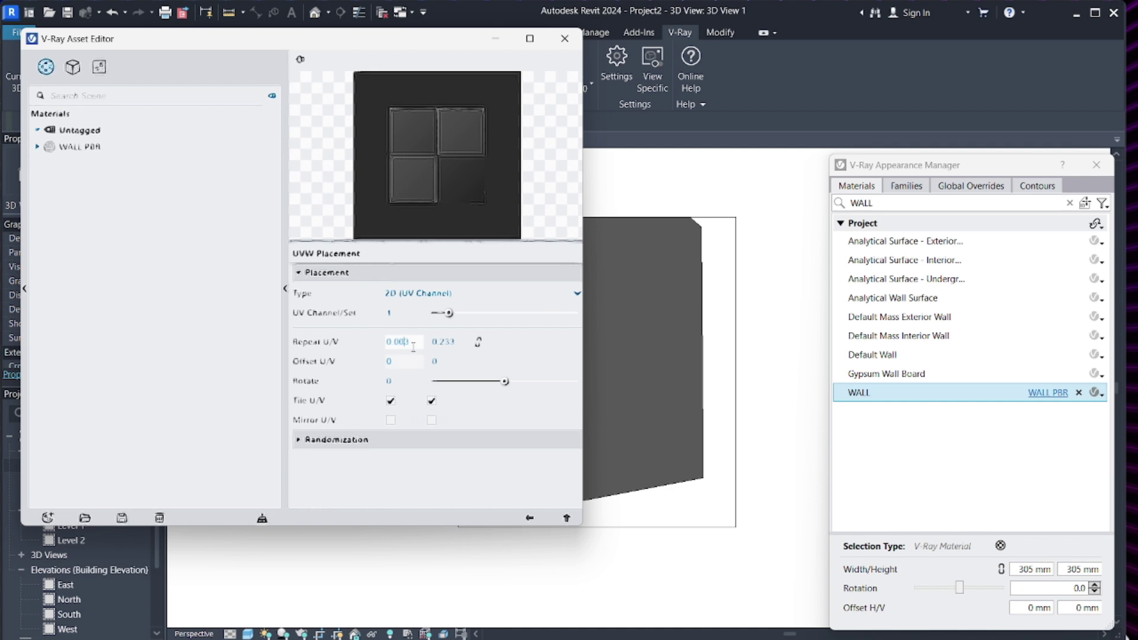
text(8)
drag(420, 342, 386, 348)
key(ctrl+c)
drag(459, 340, 411, 337)
key(ctrl+v)
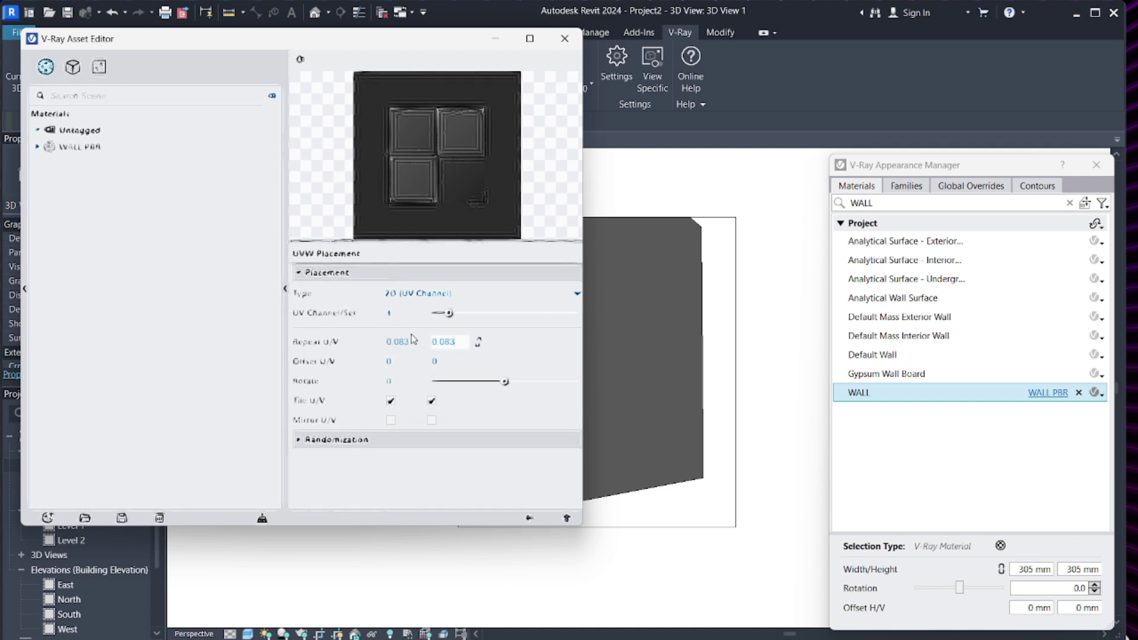
click(568, 516)
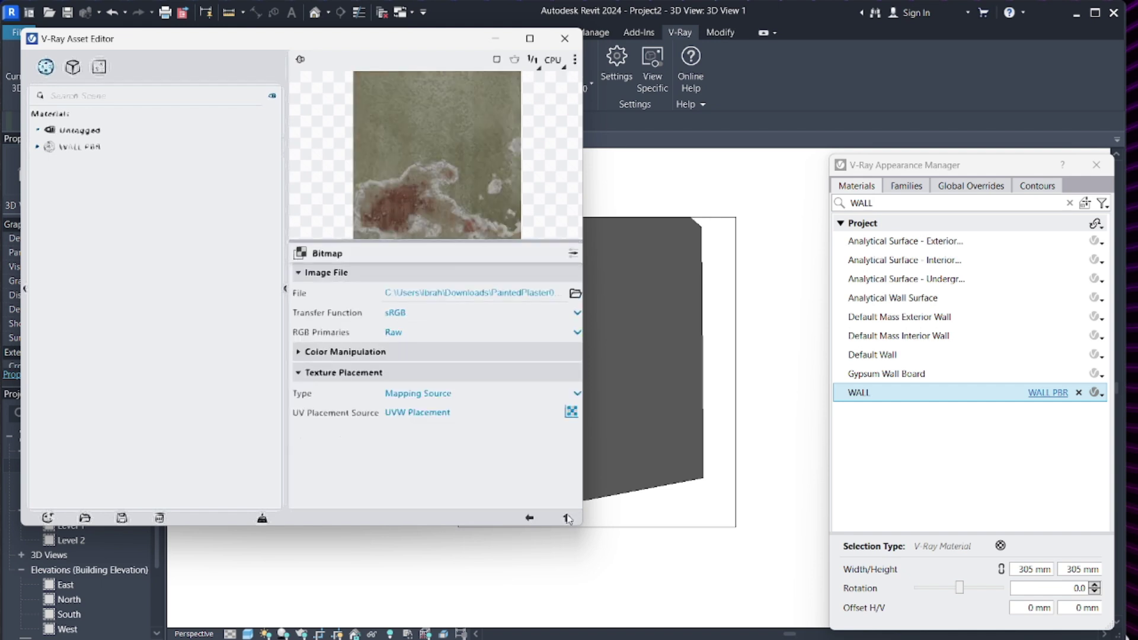
click(567, 518)
- Set the U and V repeat of the reflection color map's UVW Placement to 0.083 and return to the material
click(542, 360)
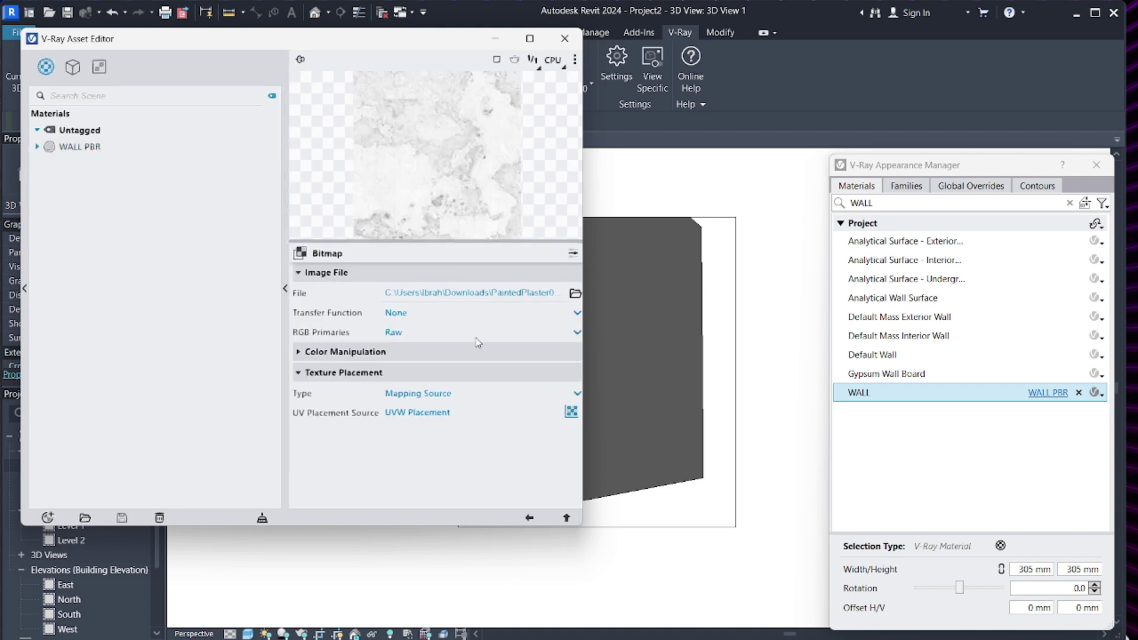
click(571, 411)
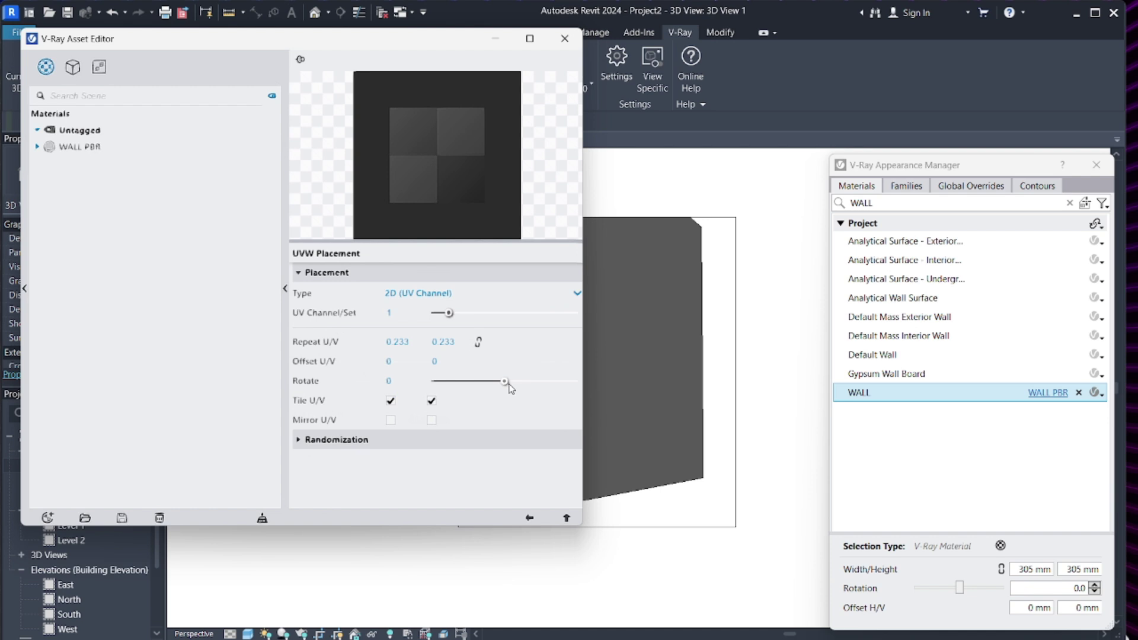
double_click(458, 341)
text(0.083)
double_click(396, 342)
text(0.083)
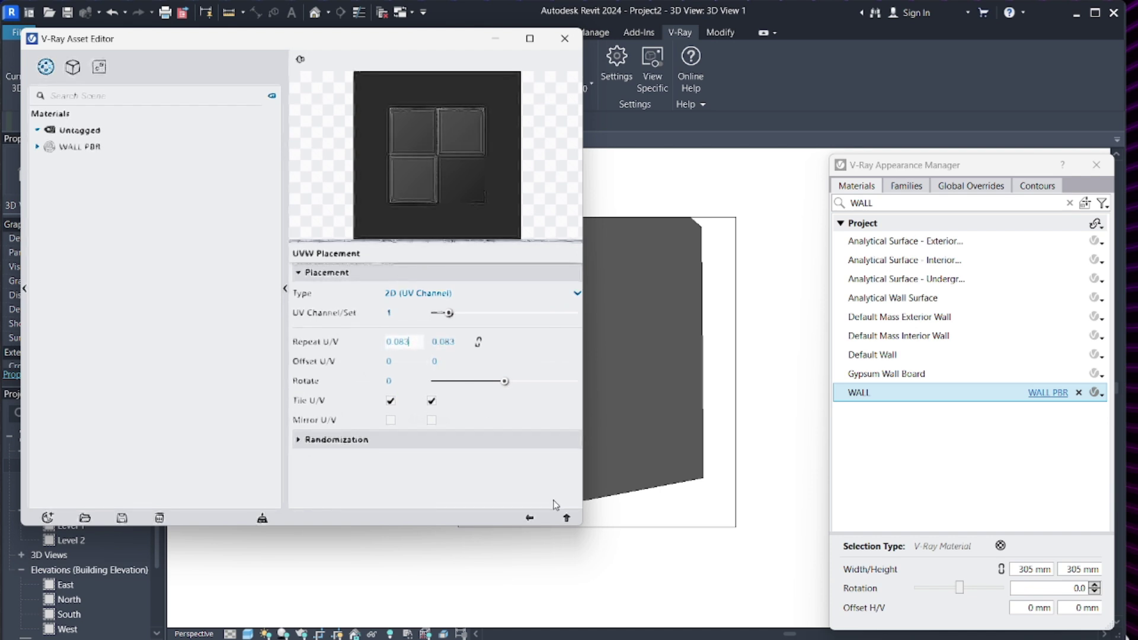
click(566, 517)
click(566, 517)
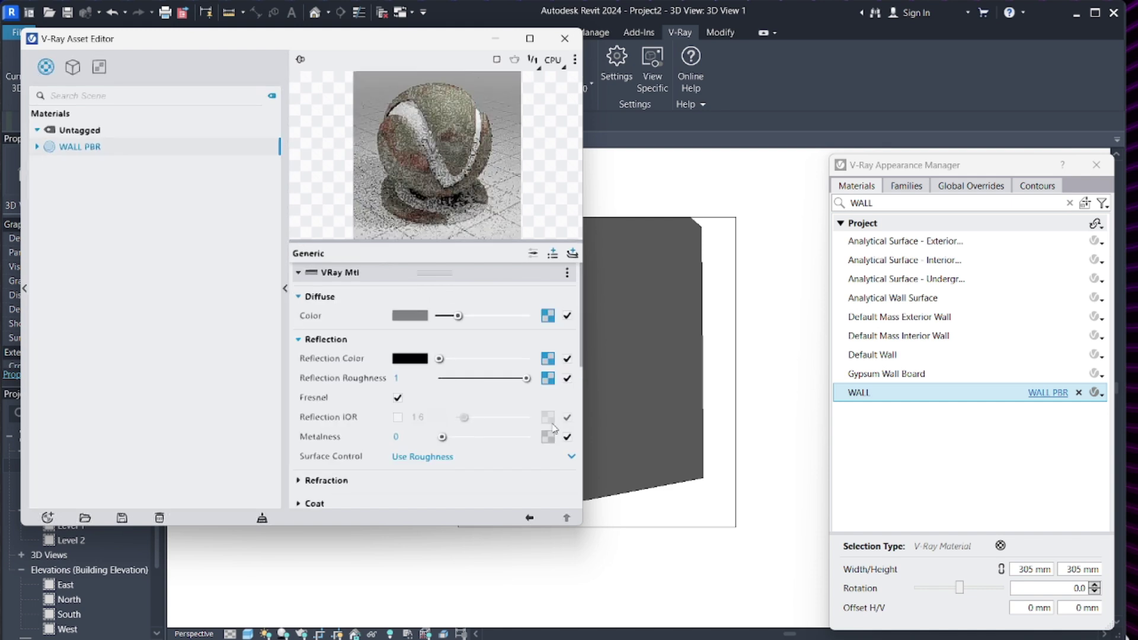
- Set the U and V repeat of the reflection roughness map's UVW Placement to 0.083 and return to the material
click(547, 378)
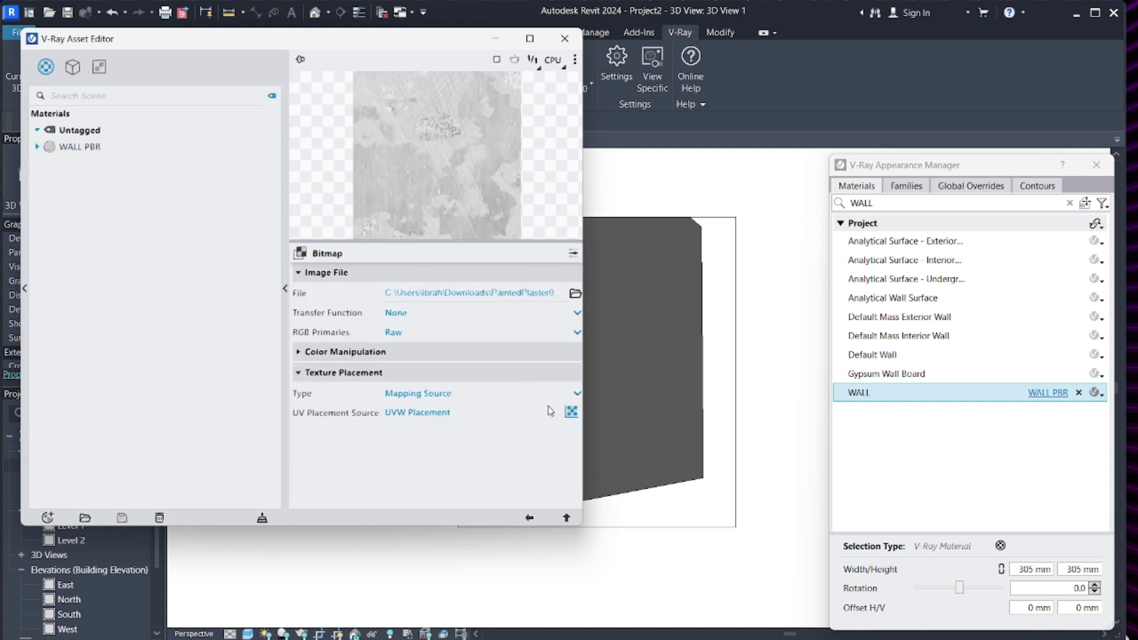
click(571, 412)
double_click(455, 342)
text(0.083)
key(shift+Tab)
text(0.083)
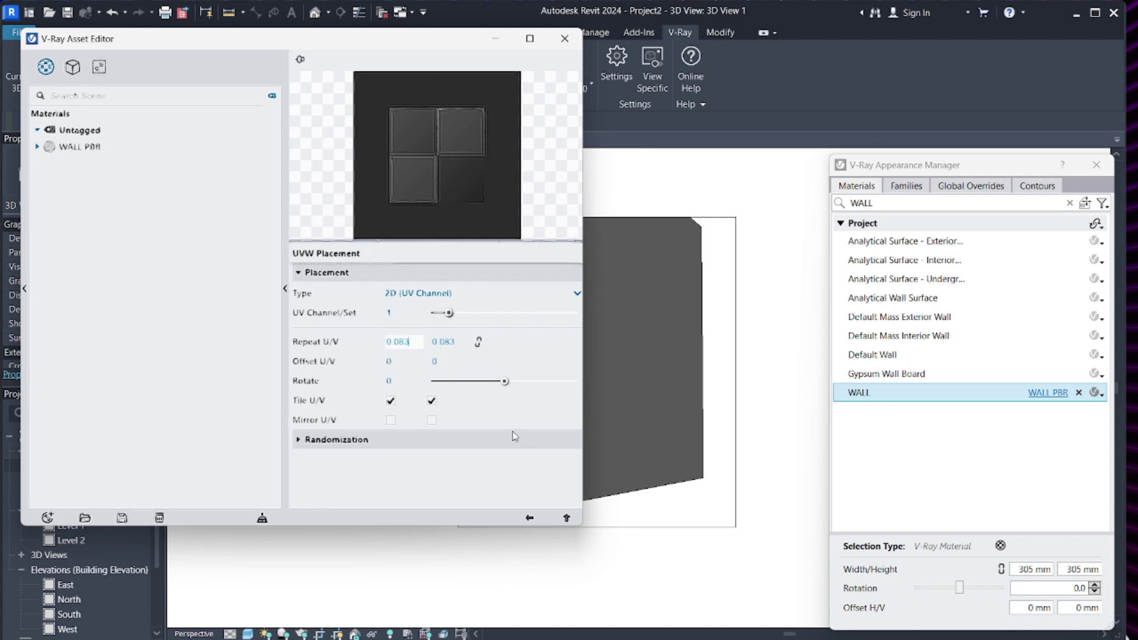
click(567, 518)
click(567, 519)
- Set the U and V repeat of the bump Mode / Map texture's UVW Placement to 0.083 and return to the material
scroll(536, 439, down, 5)
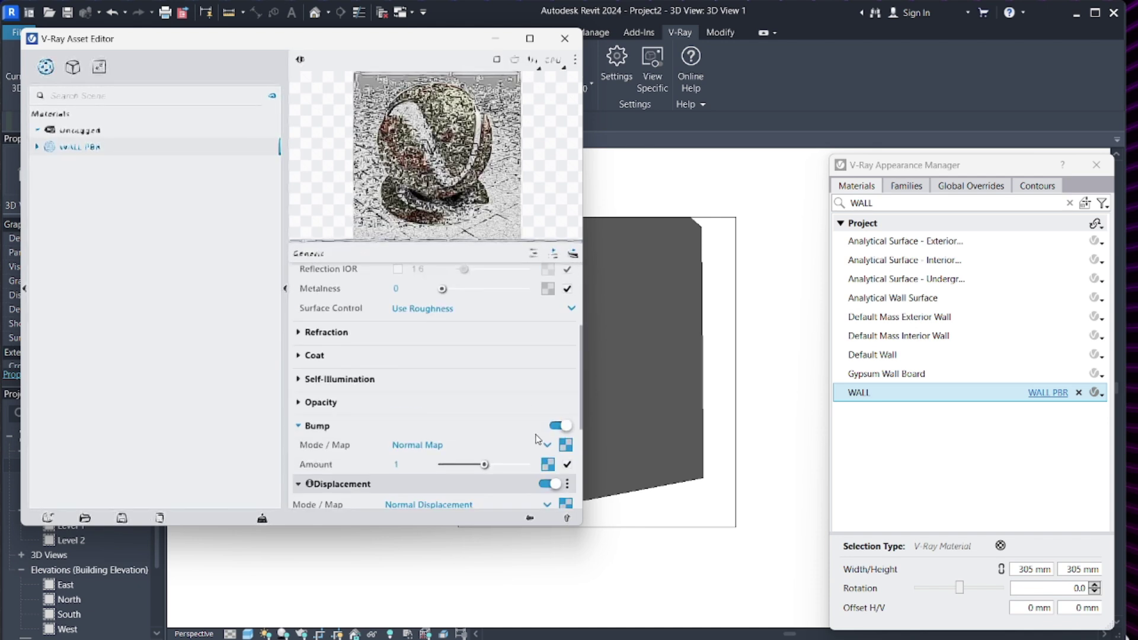
click(566, 445)
click(571, 413)
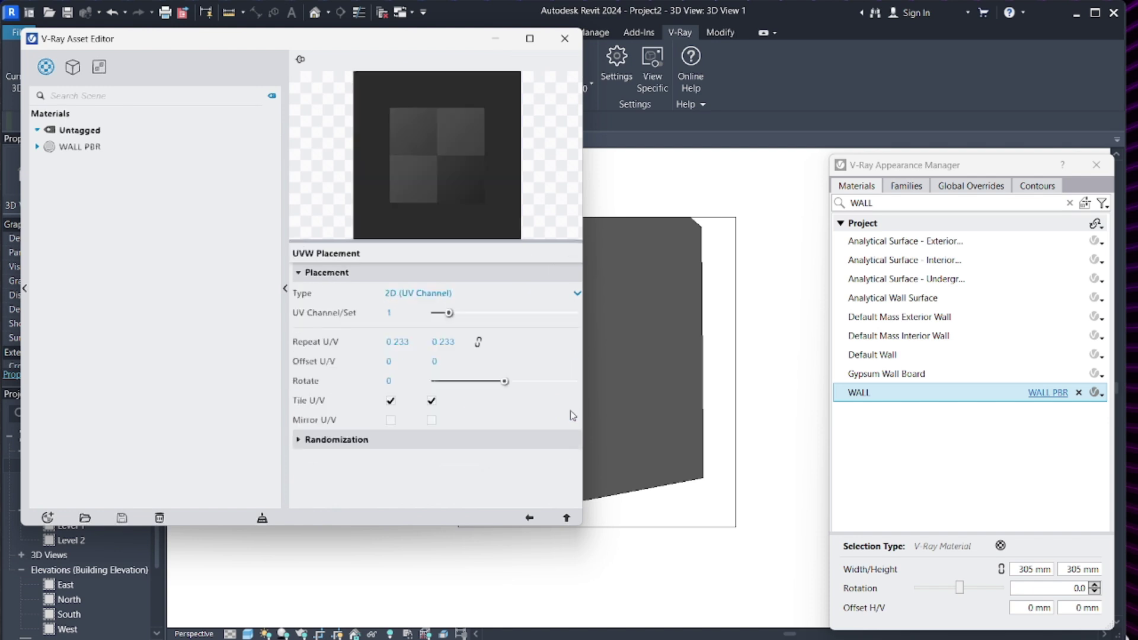
double_click(442, 341)
text(0.083)
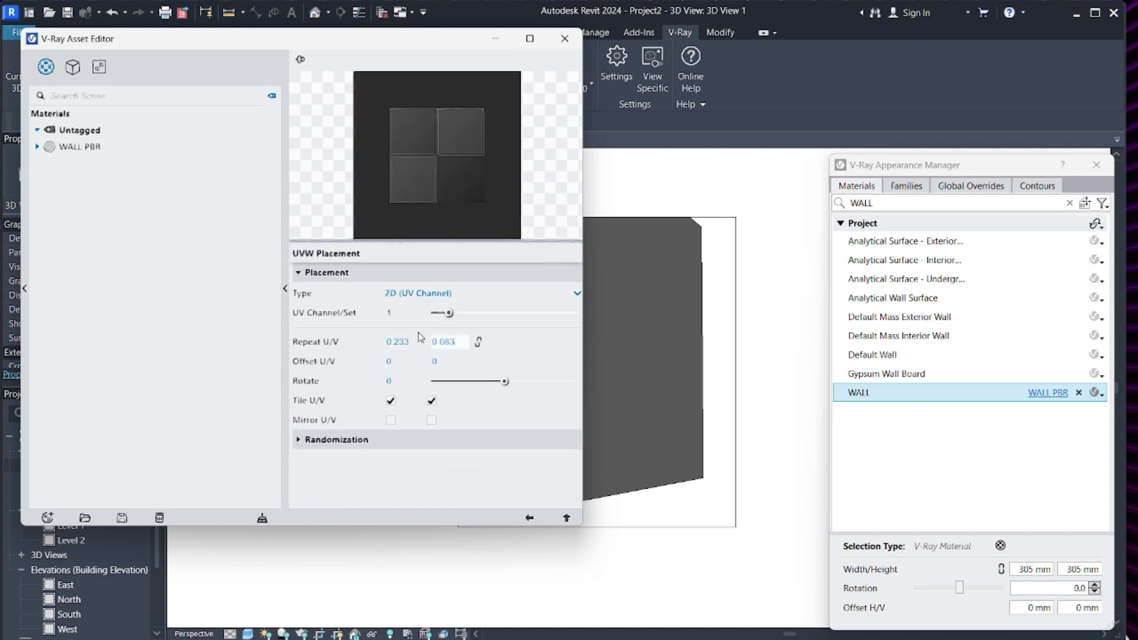
double_click(394, 341)
text(0.083)
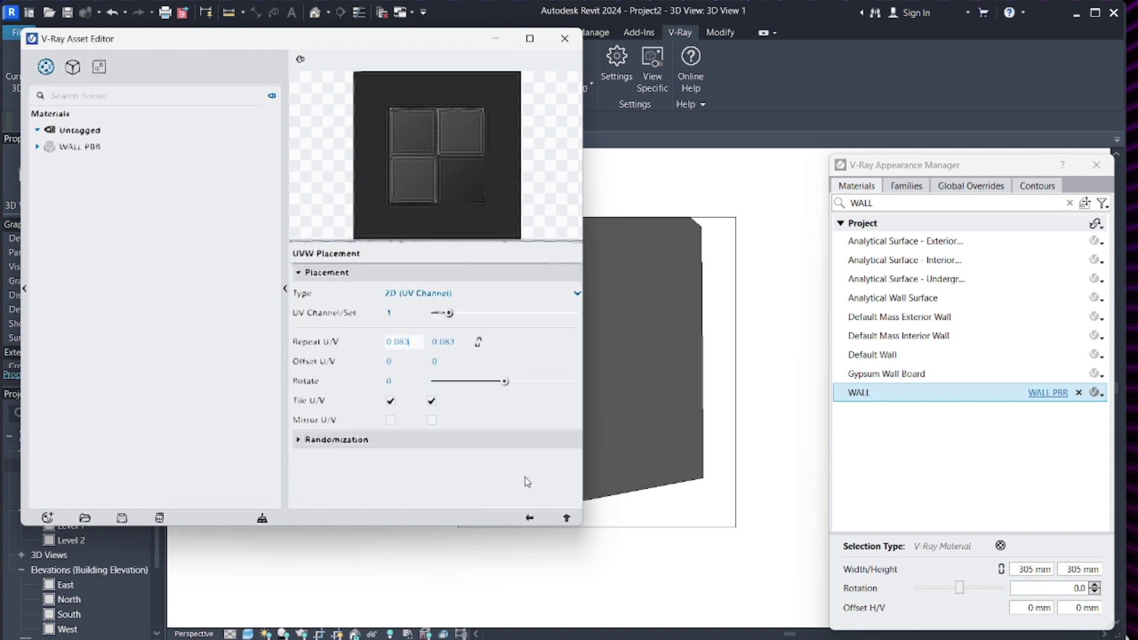
click(567, 517)
click(567, 517)
- Set the U and V repeat of the bump amount map's UVW Placement to 0.083 and return to the material
scroll(546, 400, down, 3)
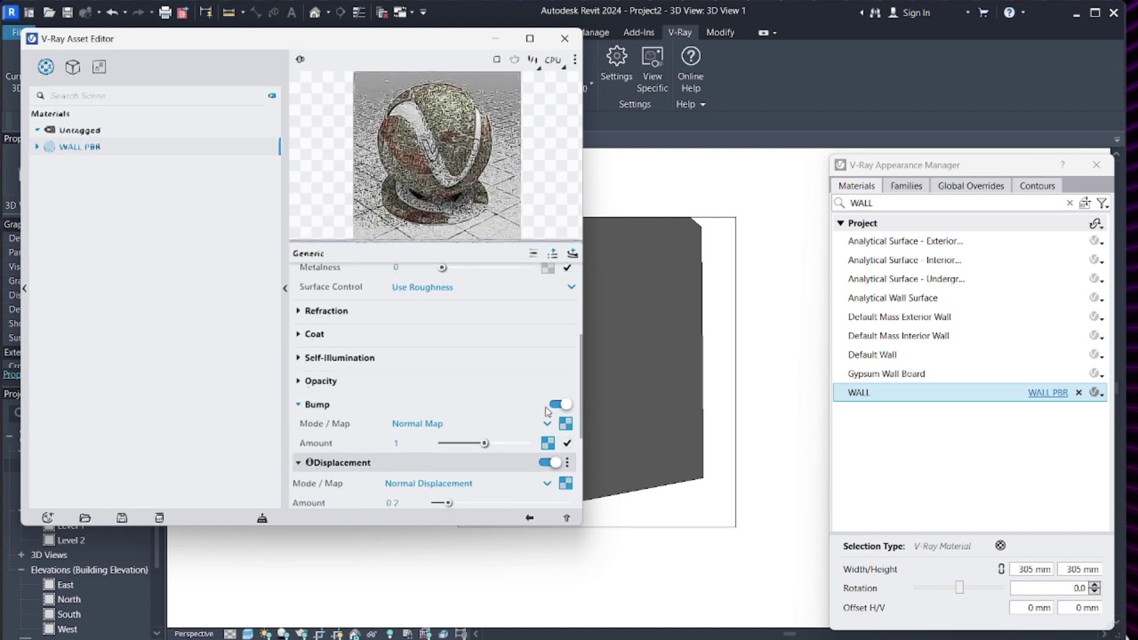
click(547, 392)
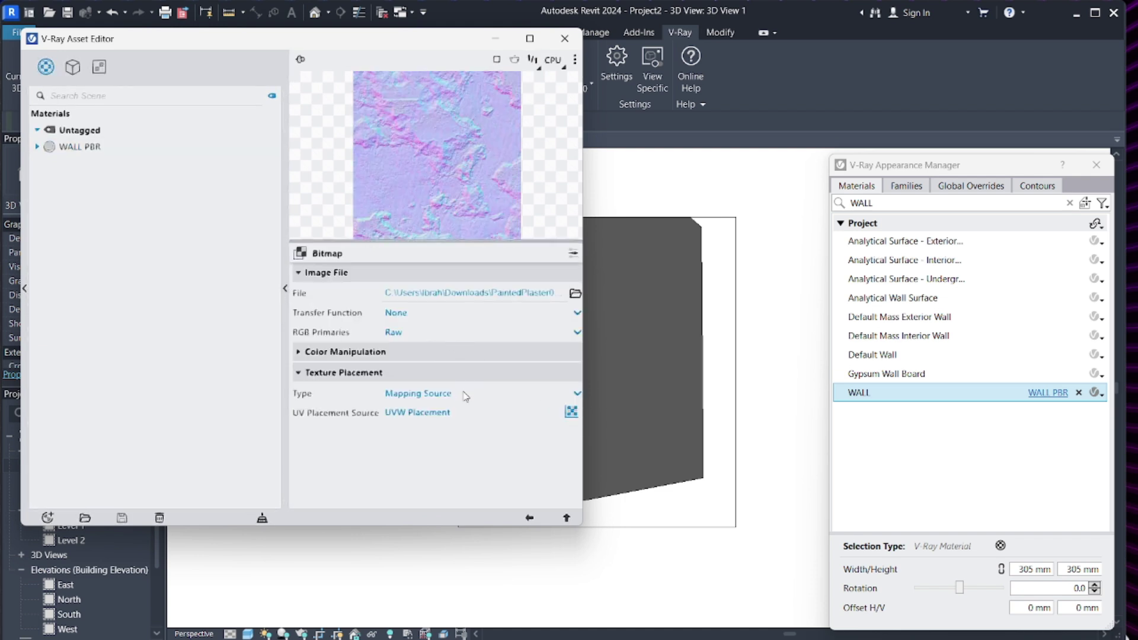
click(576, 412)
drag(460, 342, 385, 343)
key(ctrl+v)
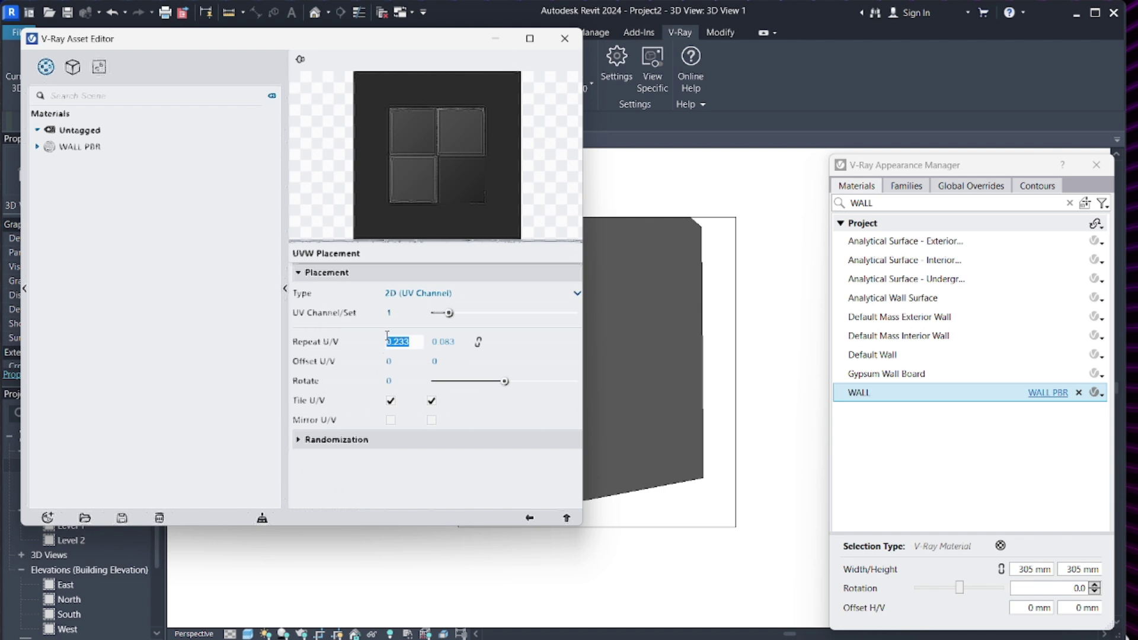
key(ctrl+v)
click(566, 517)
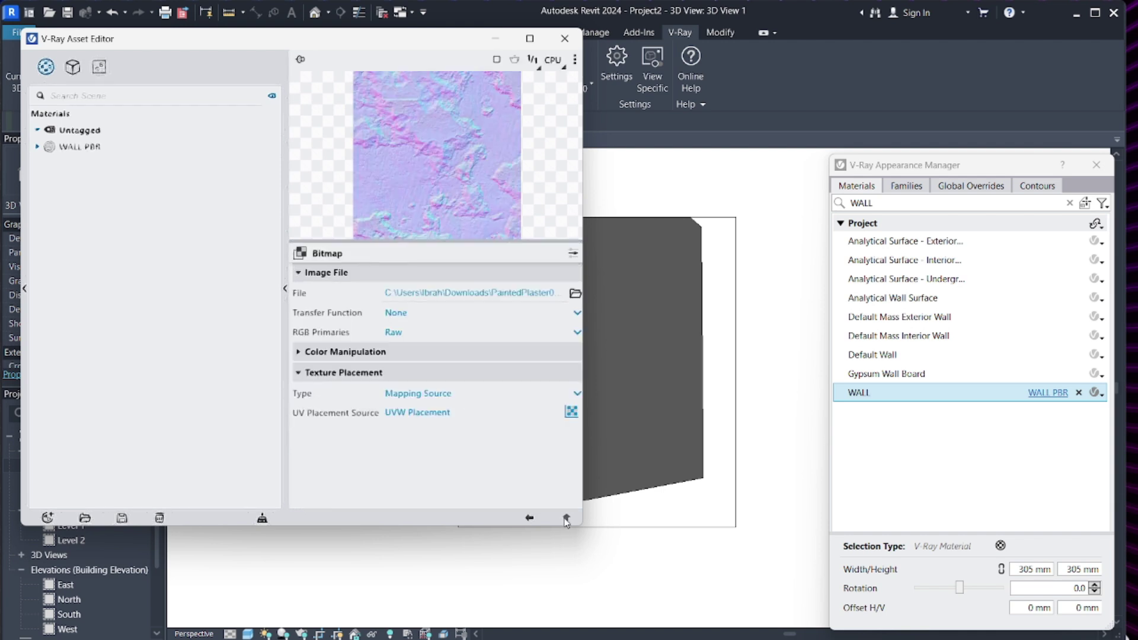
click(566, 518)
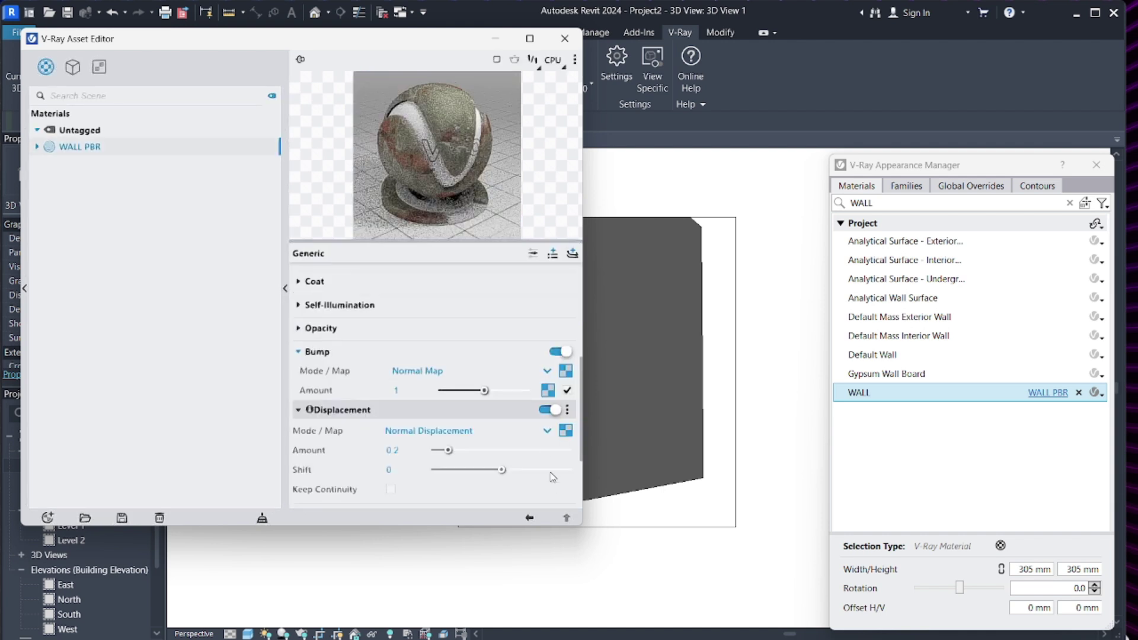
- Set the U and V repeat of the displacement map's UVW Placement to 0.083 and return to the material
click(566, 356)
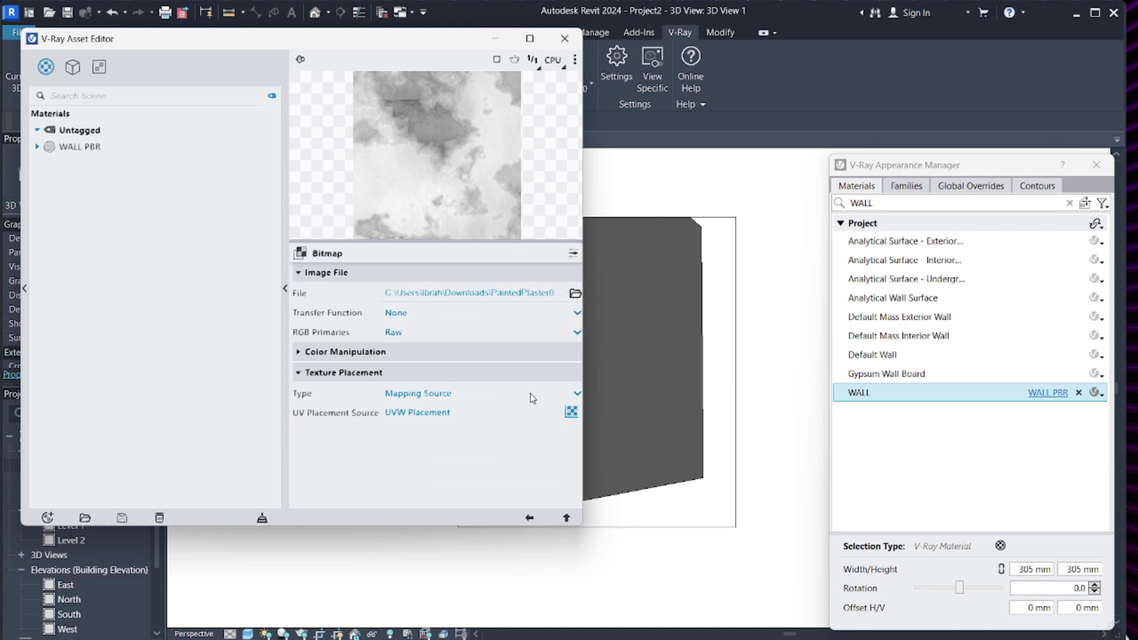
click(571, 410)
double_click(444, 342)
key(ctrl+v)
click(412, 343)
drag(411, 343, 368, 343)
key(ctrl+v)
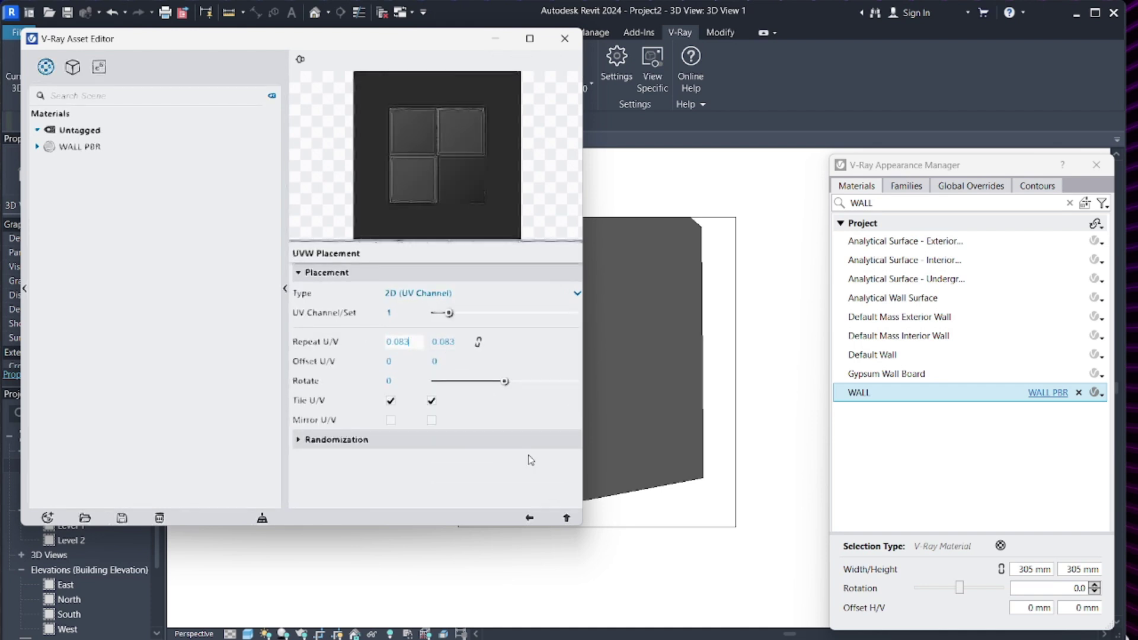
click(573, 518)
click(570, 518)
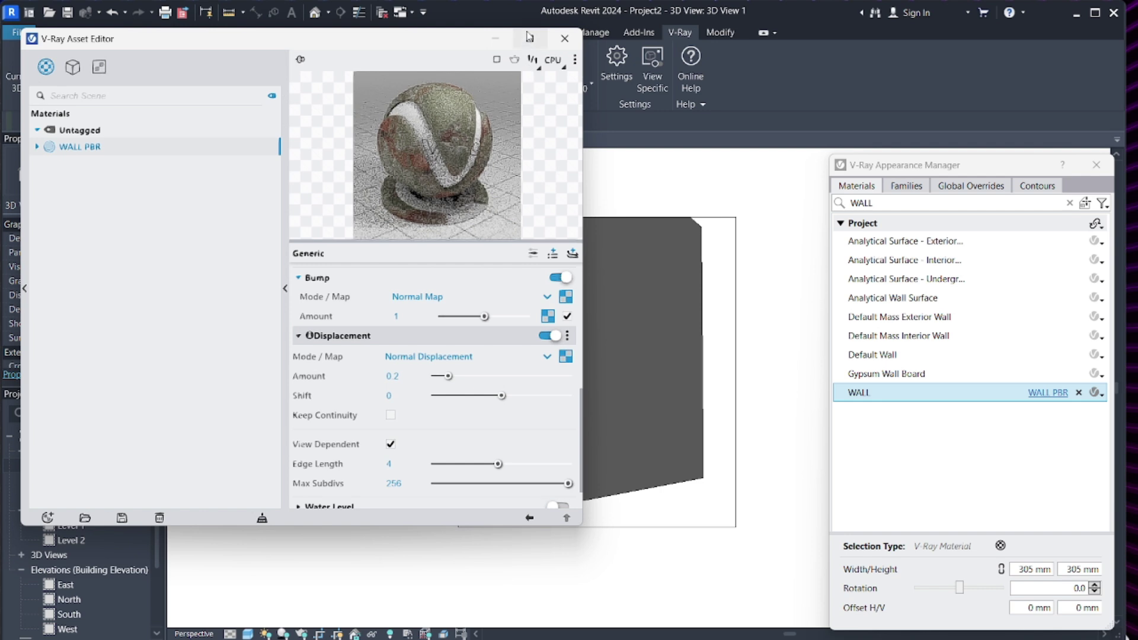
- Minimize the Asset Editor, start a production render of 3D View 1, and show the whole wall in the frame buffer
click(496, 38)
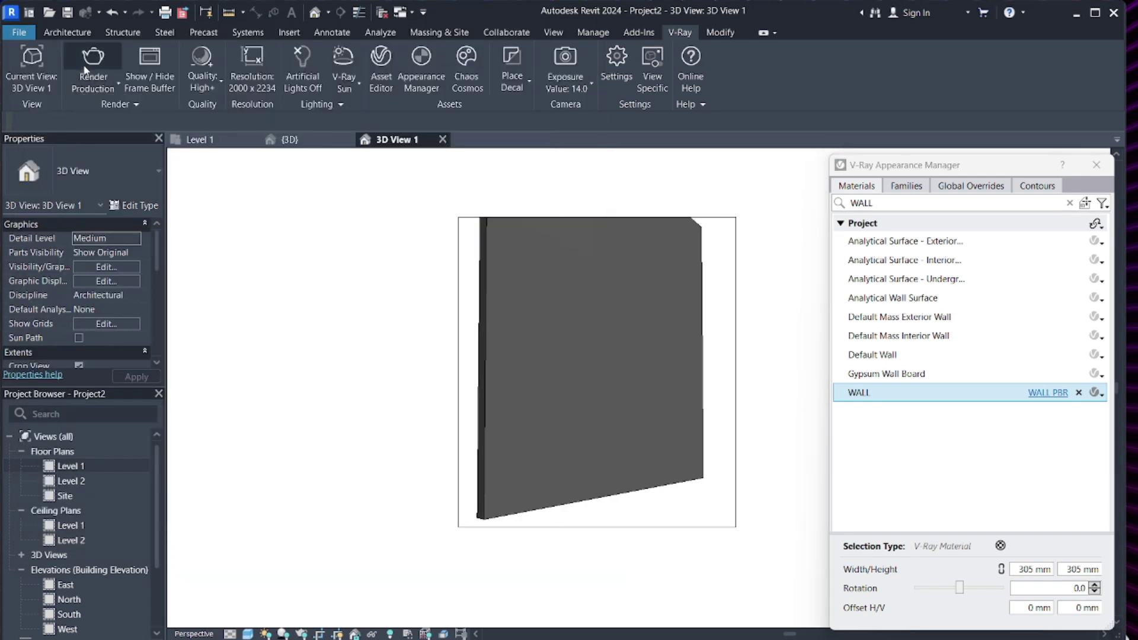
click(93, 62)
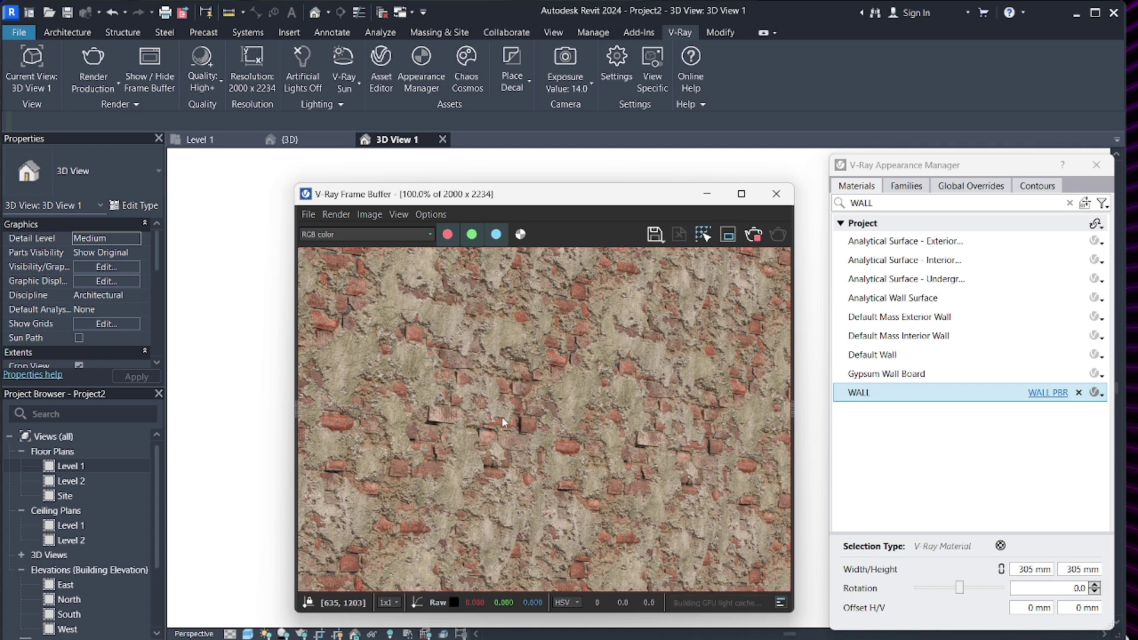
scroll(494, 392, down, 3)
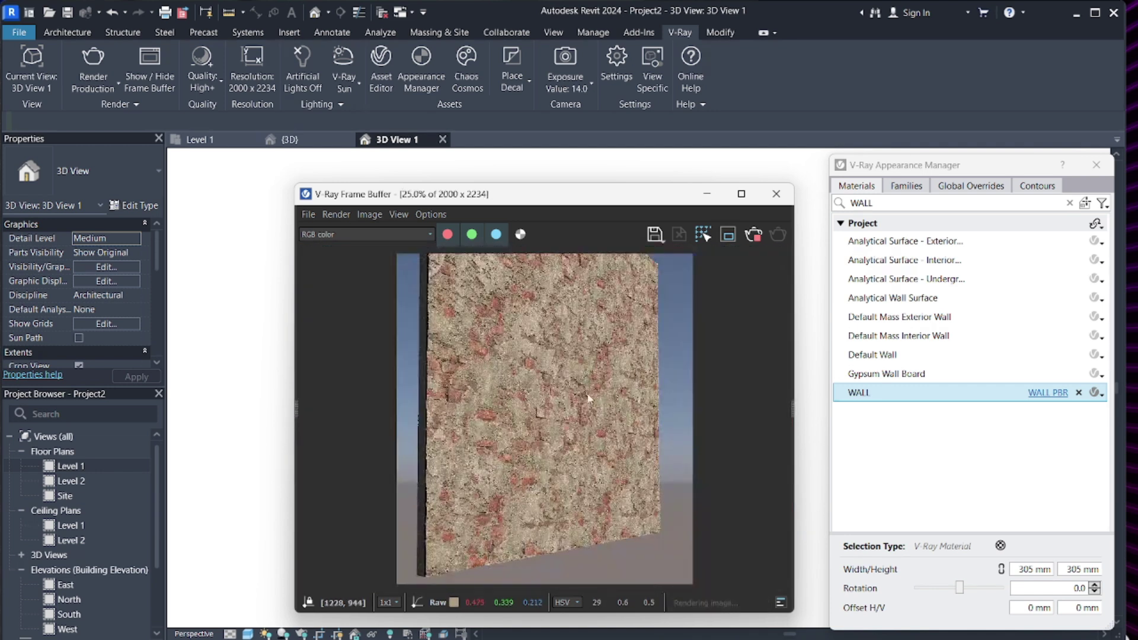
- Examine the rendered brick and plaster relief up close in the frame buffer, comparing the texture scale at different magnifications
scroll(533, 421, up, 3)
scroll(535, 422, up, 1)
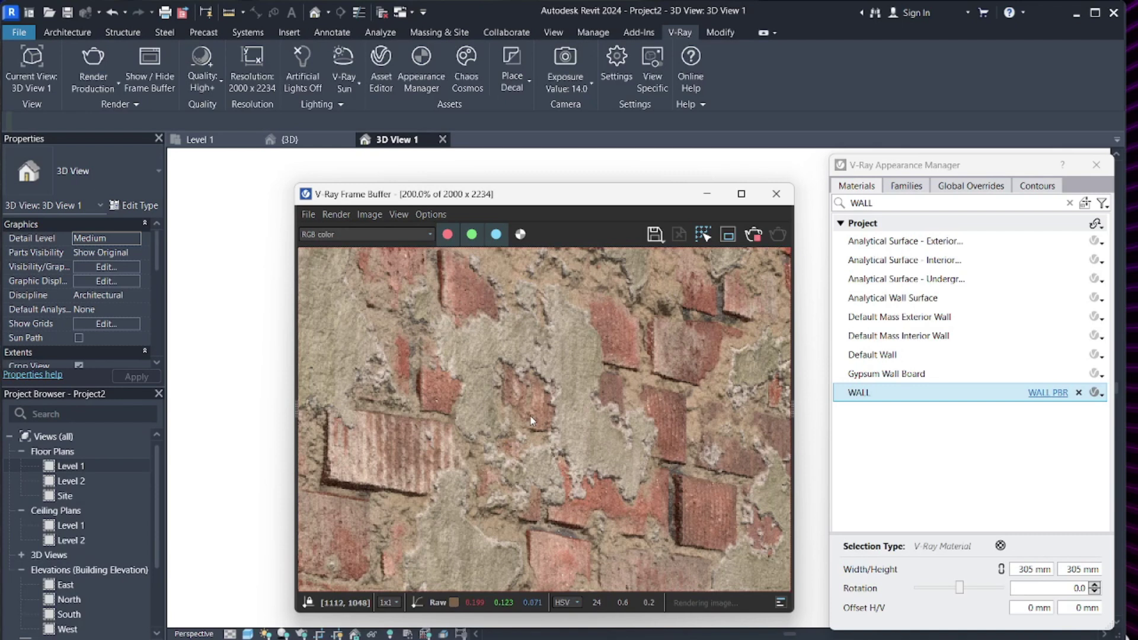
scroll(457, 422, up, 1)
scroll(433, 436, down, 2)
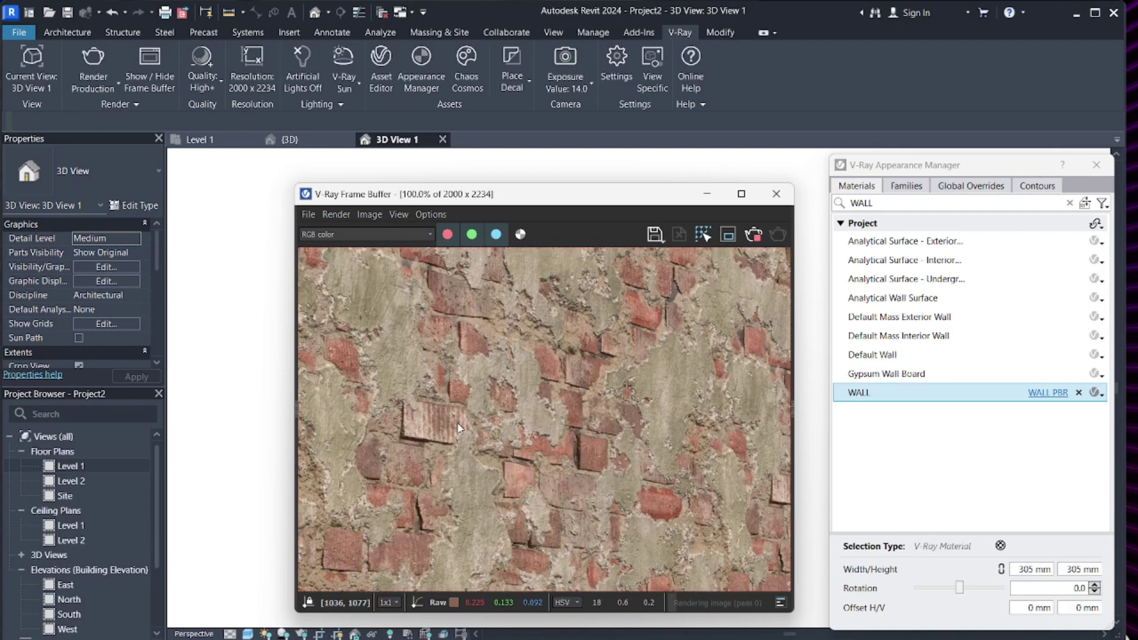
scroll(408, 447, up, 1)
scroll(415, 445, down, 1)
scroll(422, 442, up, 1)
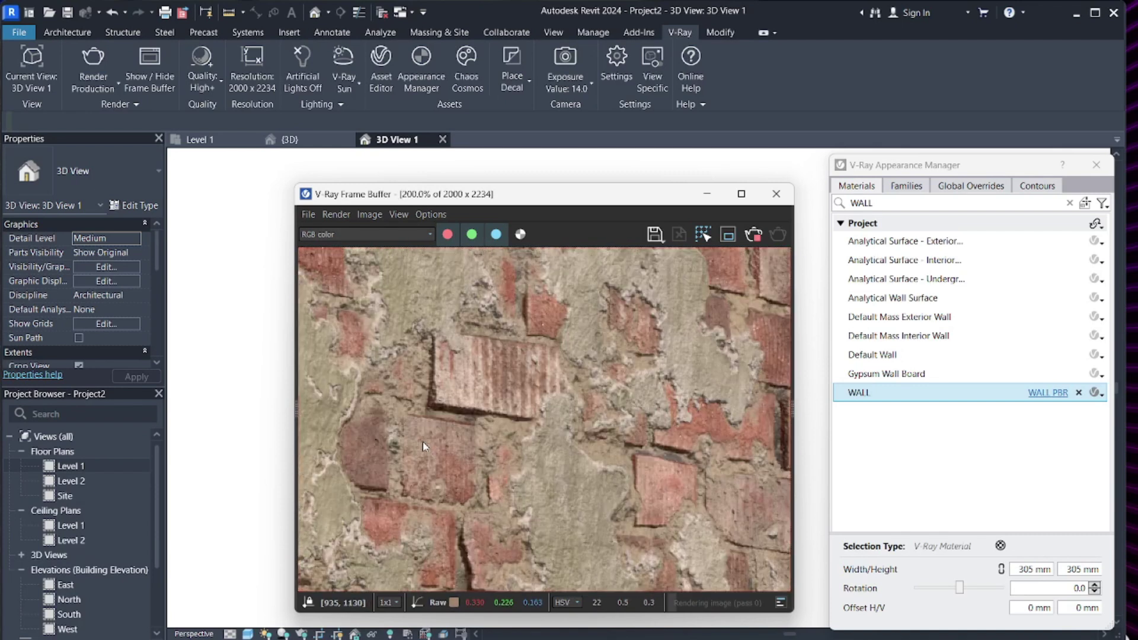
scroll(442, 409, down, 1)
scroll(442, 408, up, 1)
scroll(442, 408, down, 1)
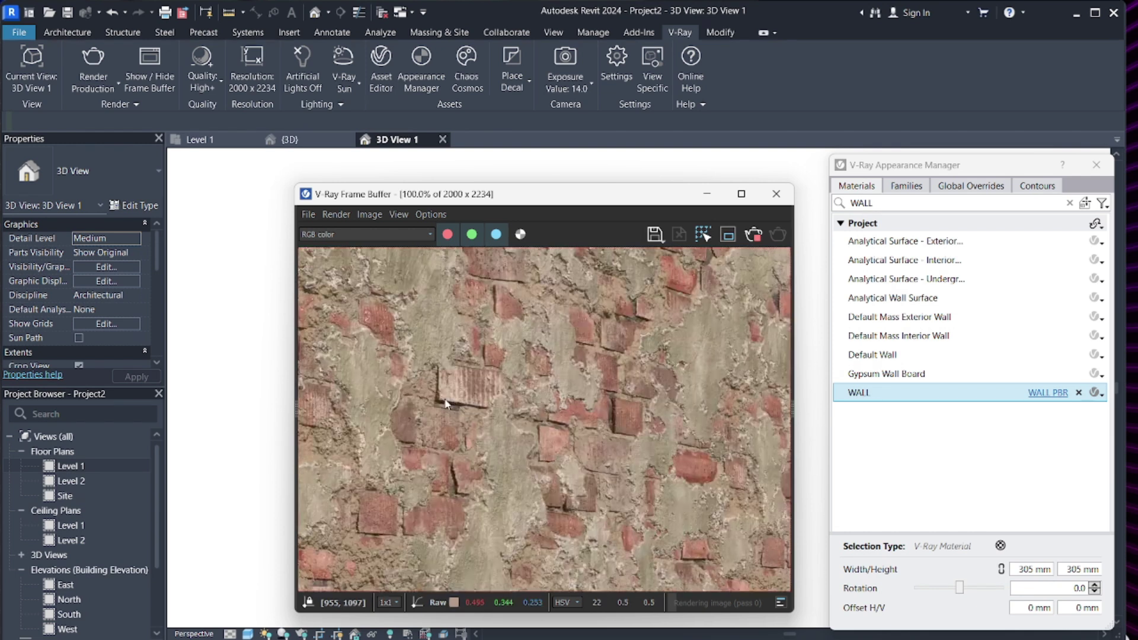
scroll(636, 425, up, 1)
scroll(636, 425, down, 1)
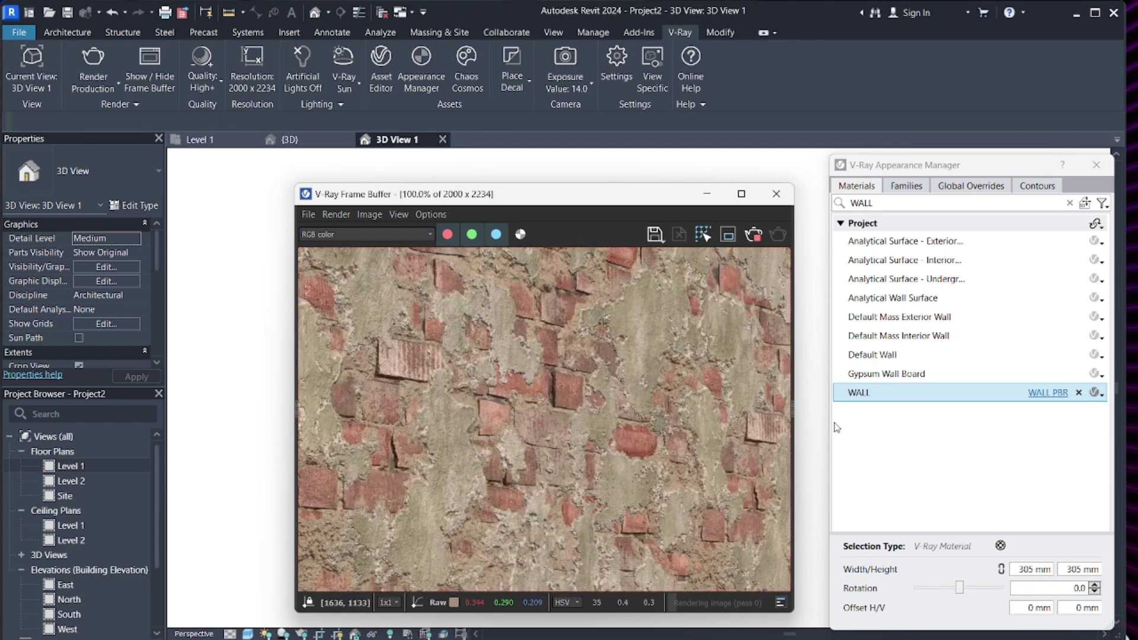
scroll(618, 415, up, 1)
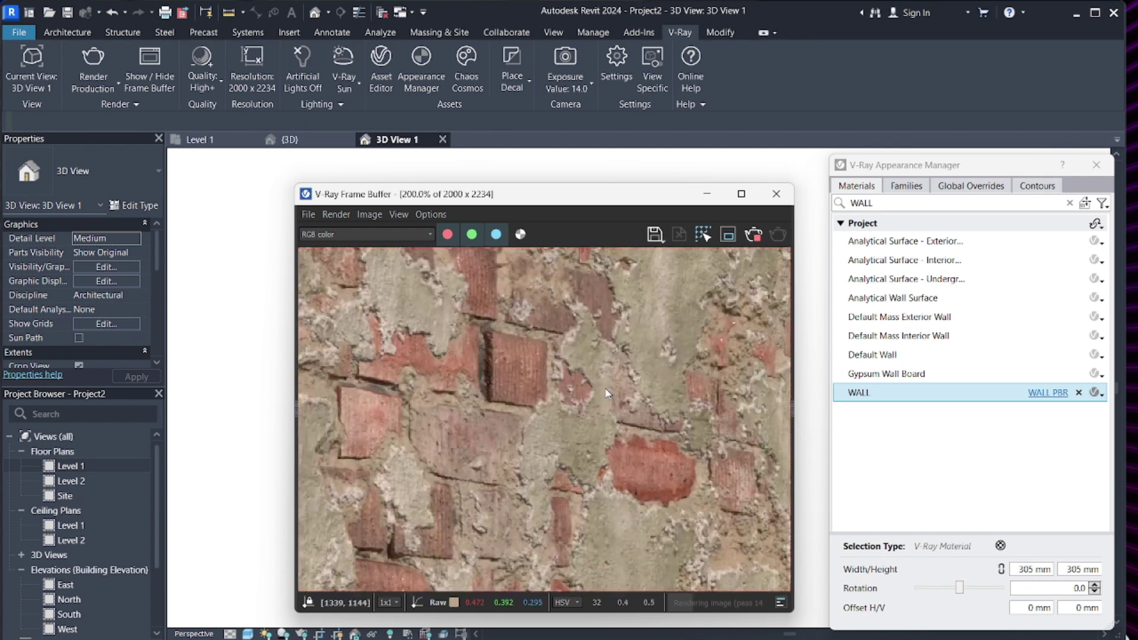
- Maximize the frame buffer and examine the displaced brick and plaster relief across the wall and along its edges at different magnifications
scroll(605, 392, down, 1)
click(741, 194)
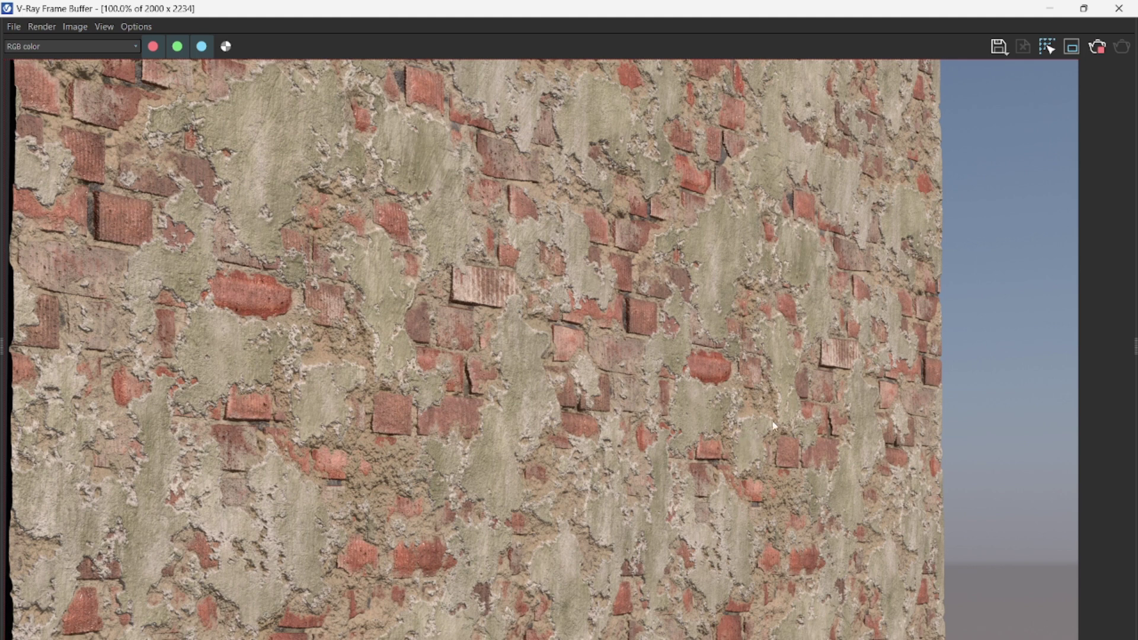
scroll(544, 325, down, 2)
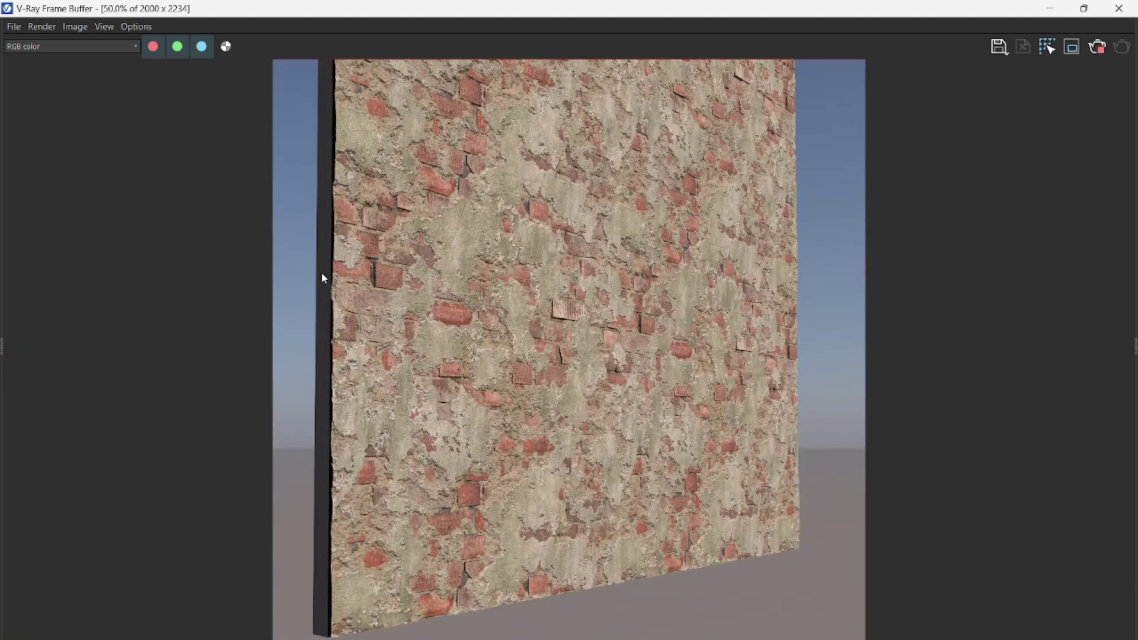
scroll(373, 274, up, 2)
scroll(178, 287, up, 1)
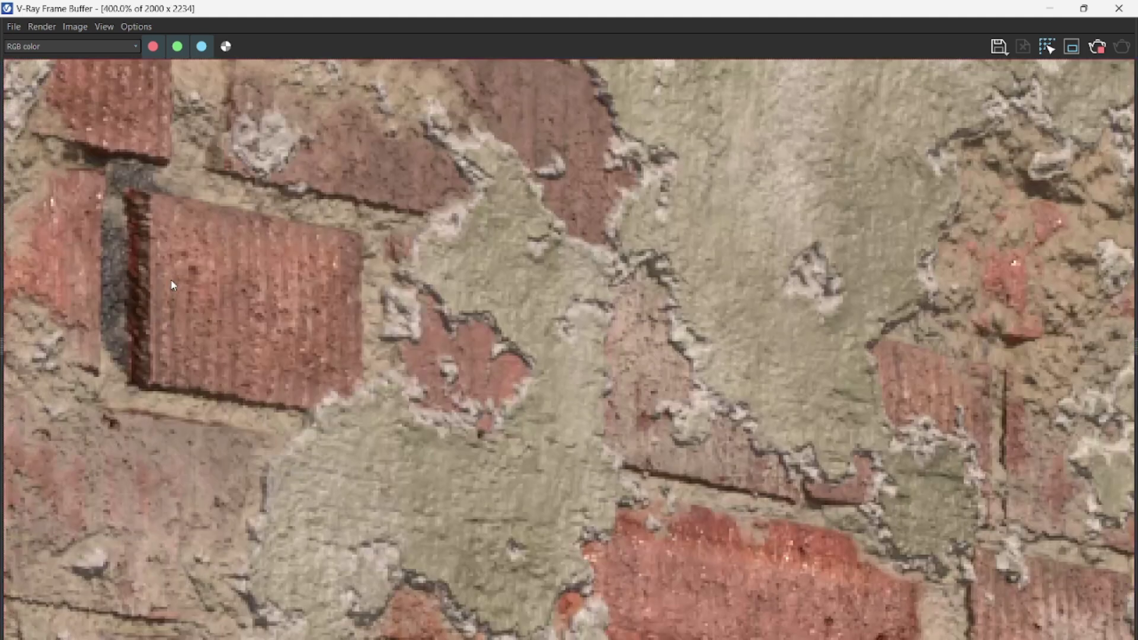
scroll(143, 301, down, 3)
scroll(496, 430, up, 2)
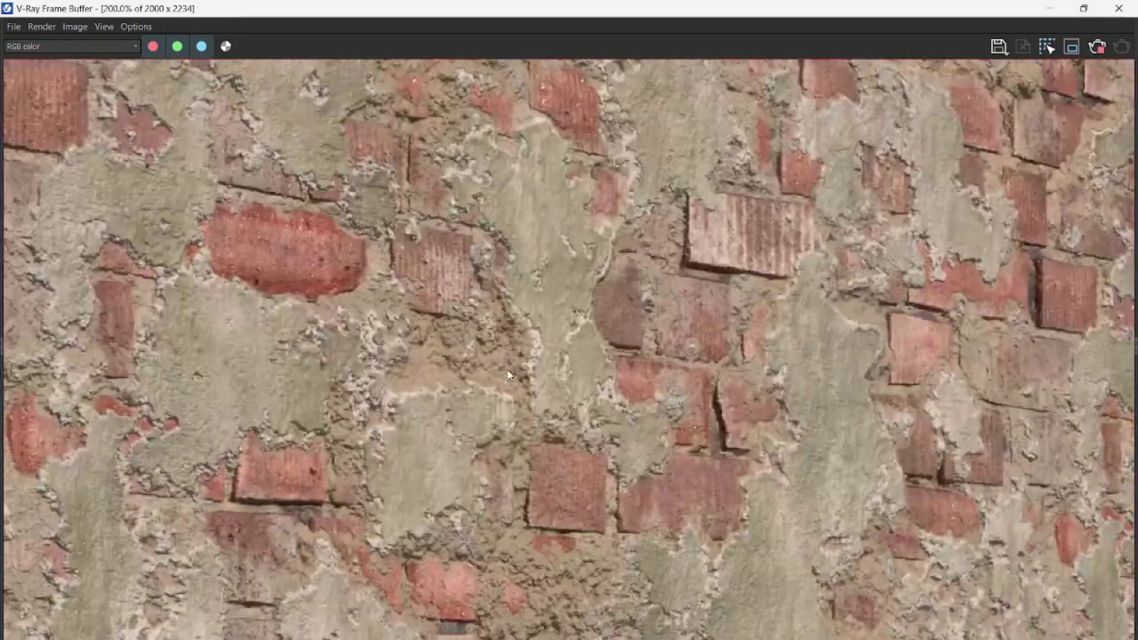
scroll(869, 340, down, 1)
scroll(868, 339, up, 2)
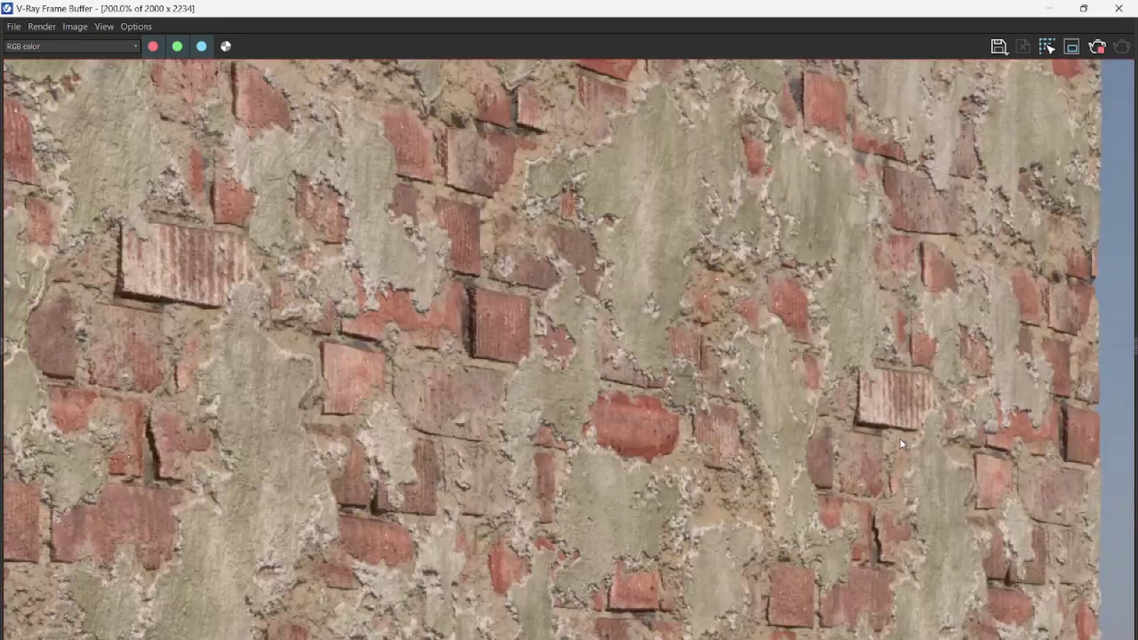
scroll(804, 407, down, 1)
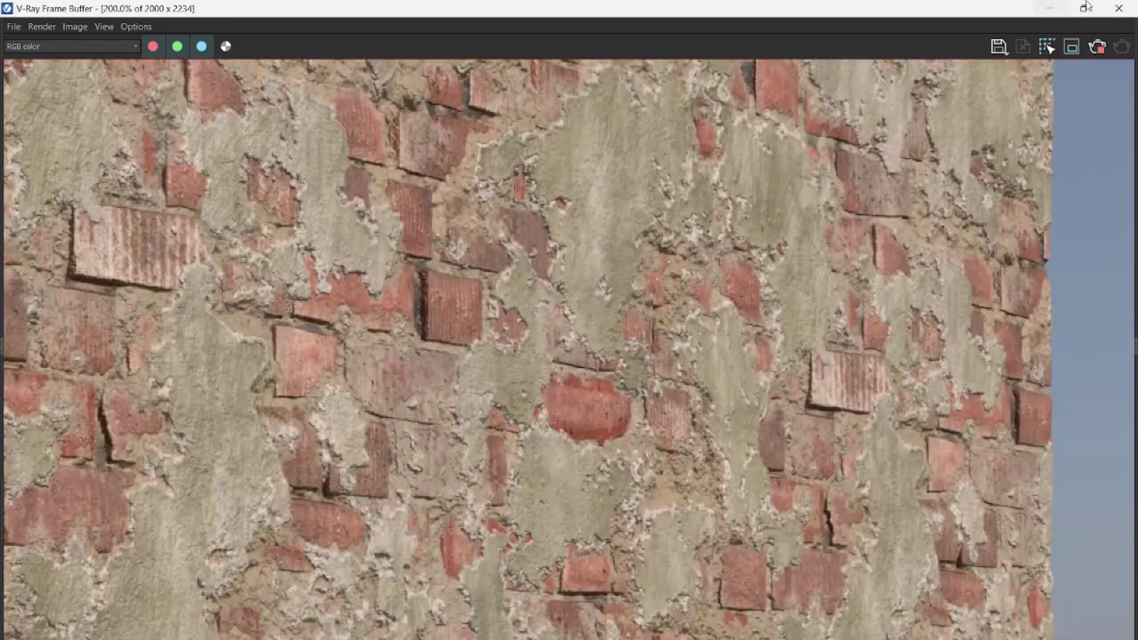
scroll(609, 298, down, 1)
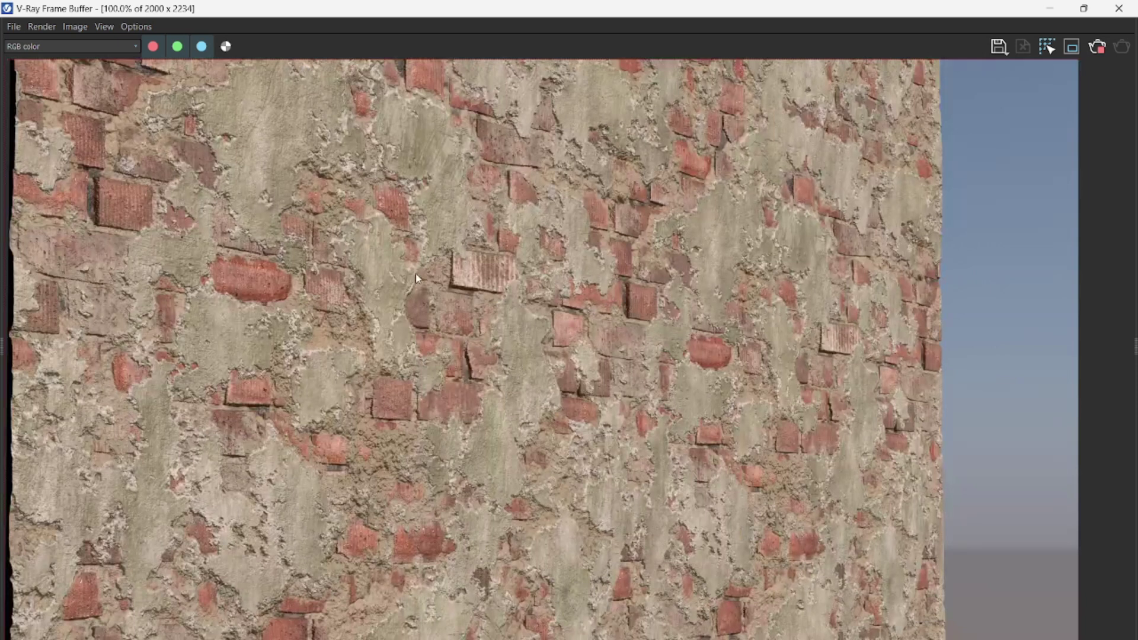
scroll(418, 274, up, 1)
scroll(483, 280, down, 1)
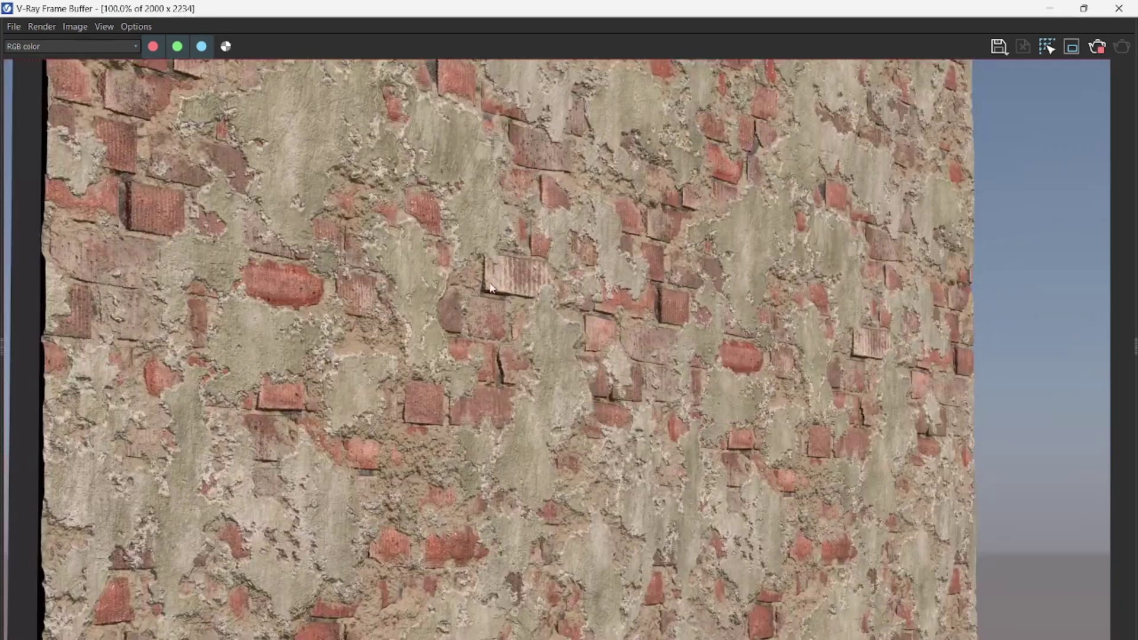
scroll(487, 293, up, 1)
scroll(481, 298, down, 1)
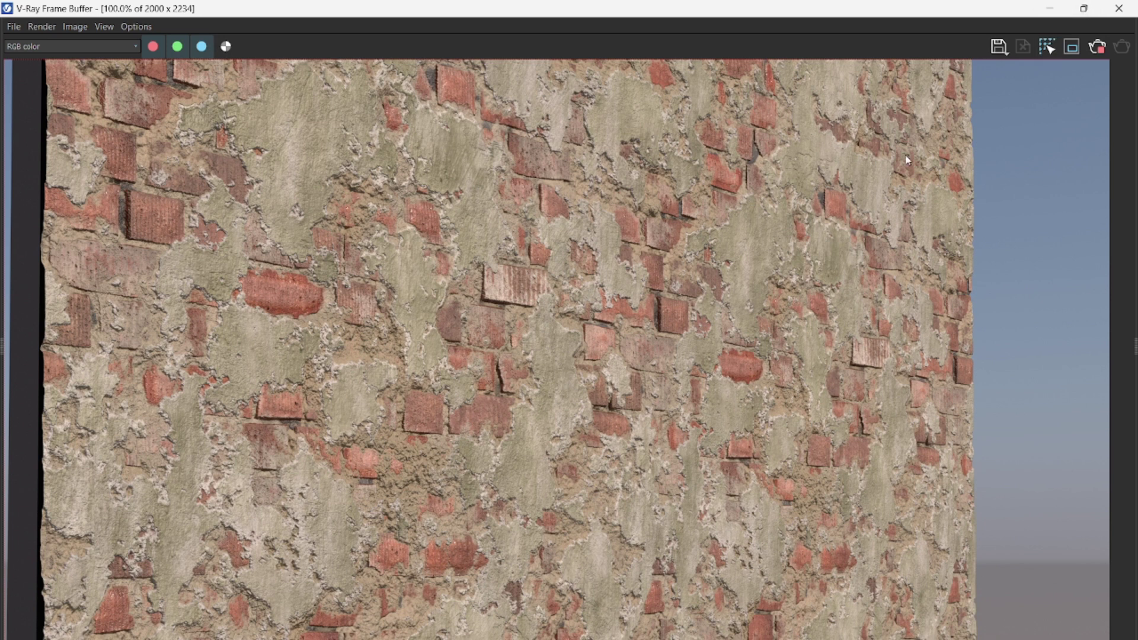
mouse_move(1085, 13)
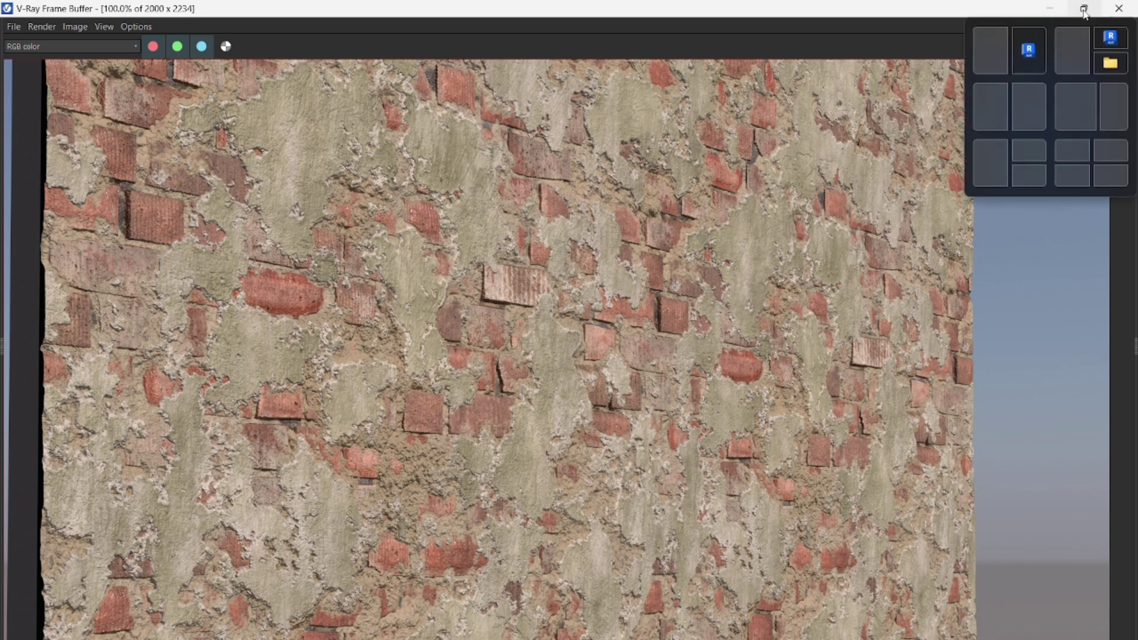
scroll(488, 285, up, 1)
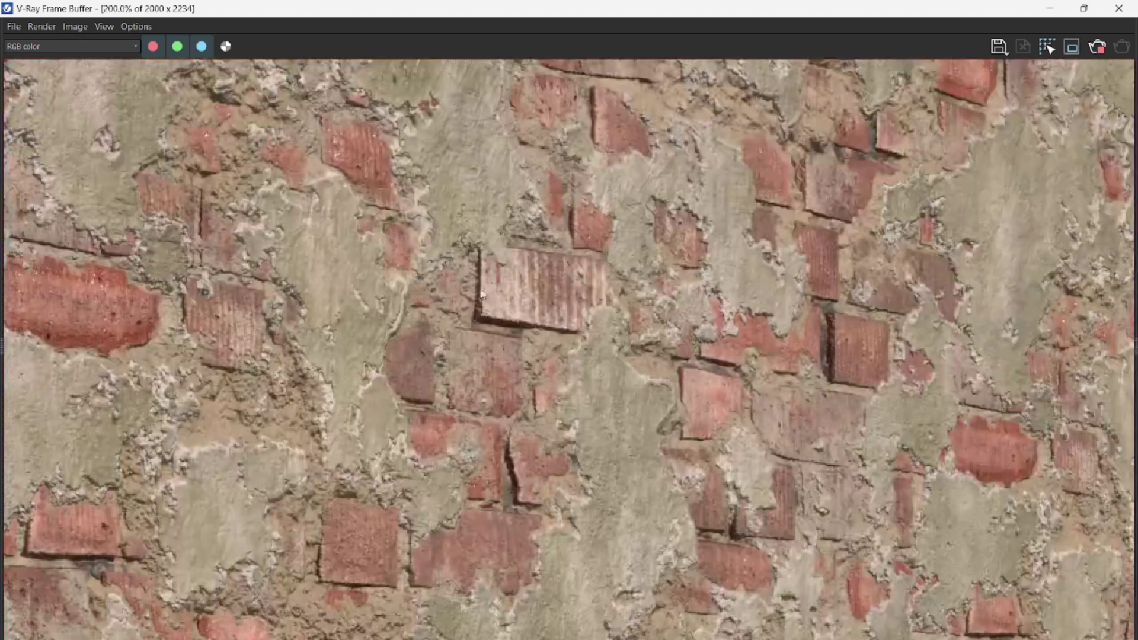
scroll(442, 308, down, 1)
- Stop the running render and restore the frame buffer to its smaller window
click(1093, 47)
scroll(506, 337, up, 2)
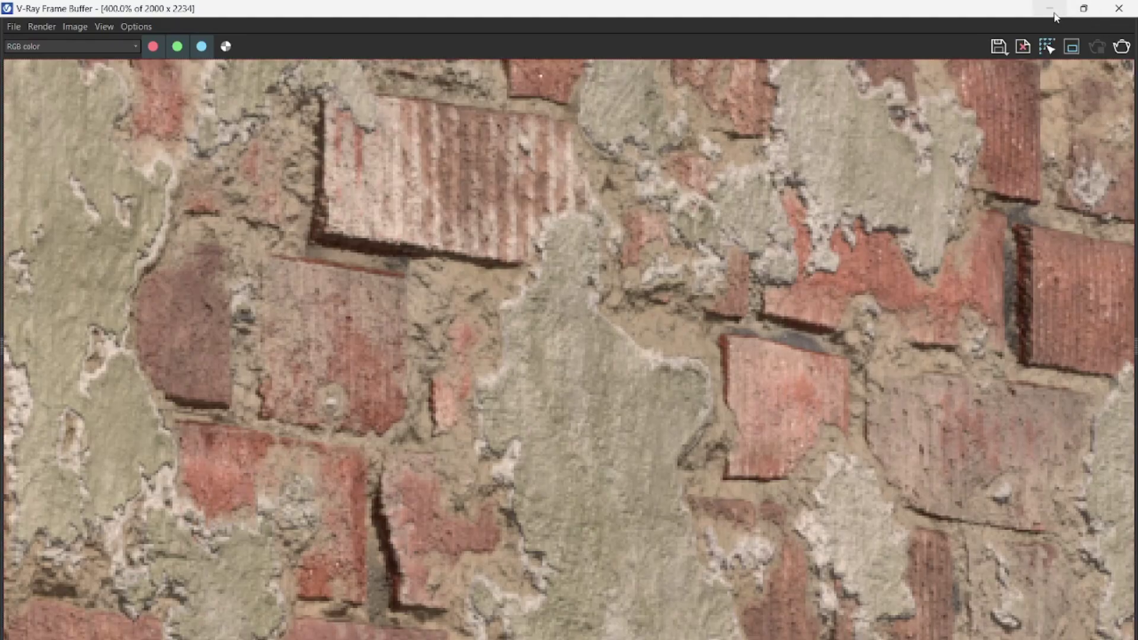
click(1083, 8)
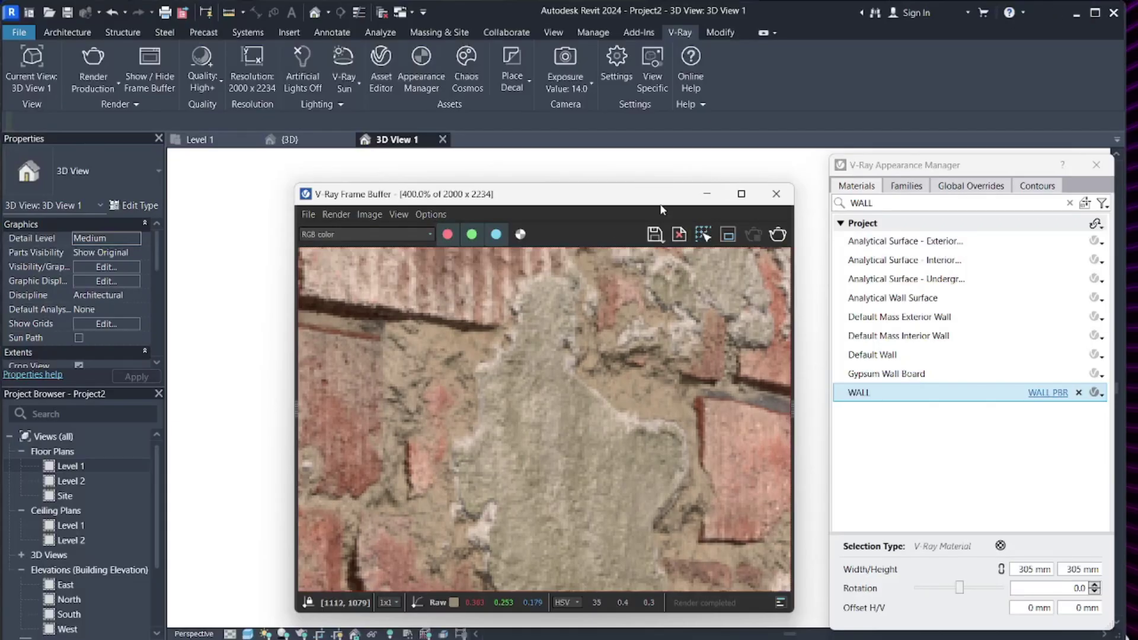
- Open the WALL PBR material for editing and turn off its displacement
click(1058, 393)
scroll(505, 346, down, 2)
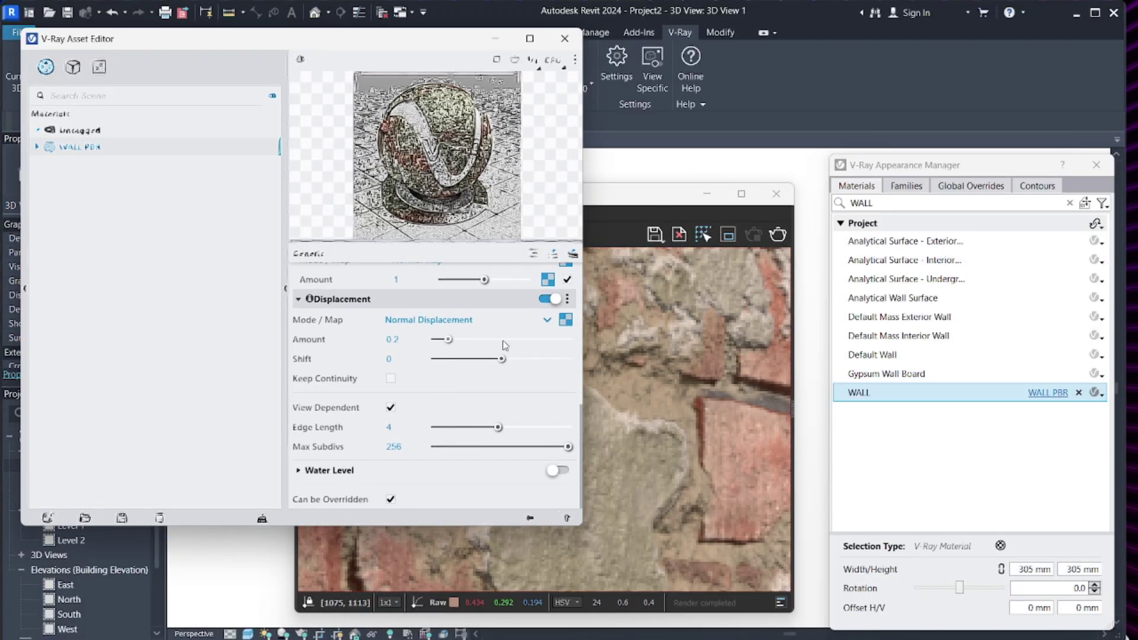
click(549, 298)
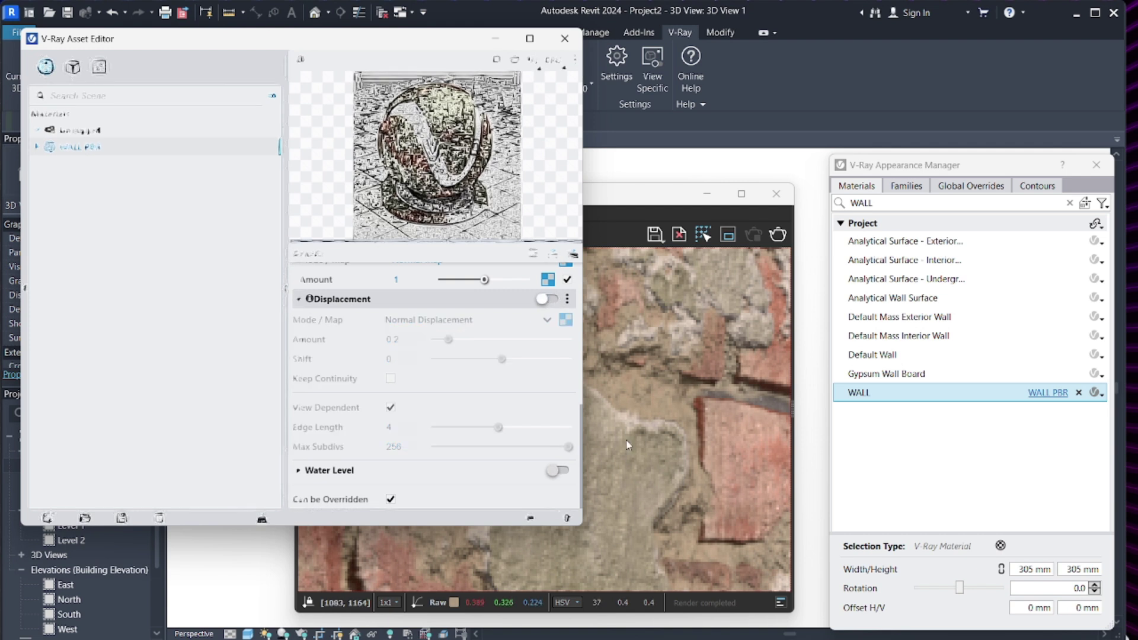
- Bring the frame buffer forward, render the wall without displacement, and maximize the frame buffer
click(683, 460)
drag(652, 194, 631, 170)
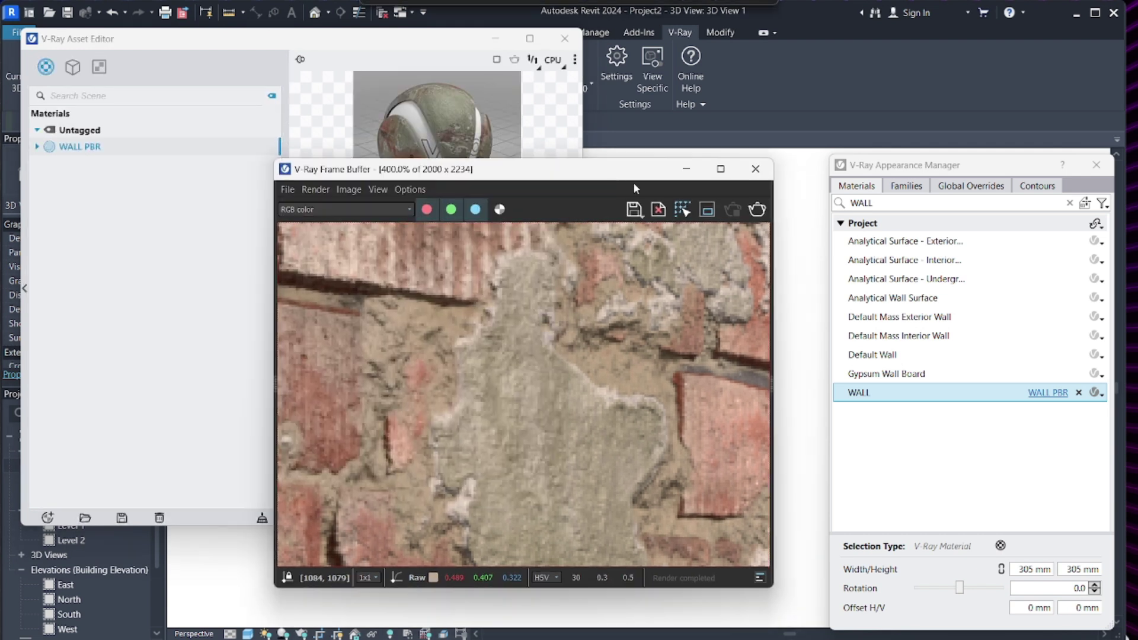
click(751, 217)
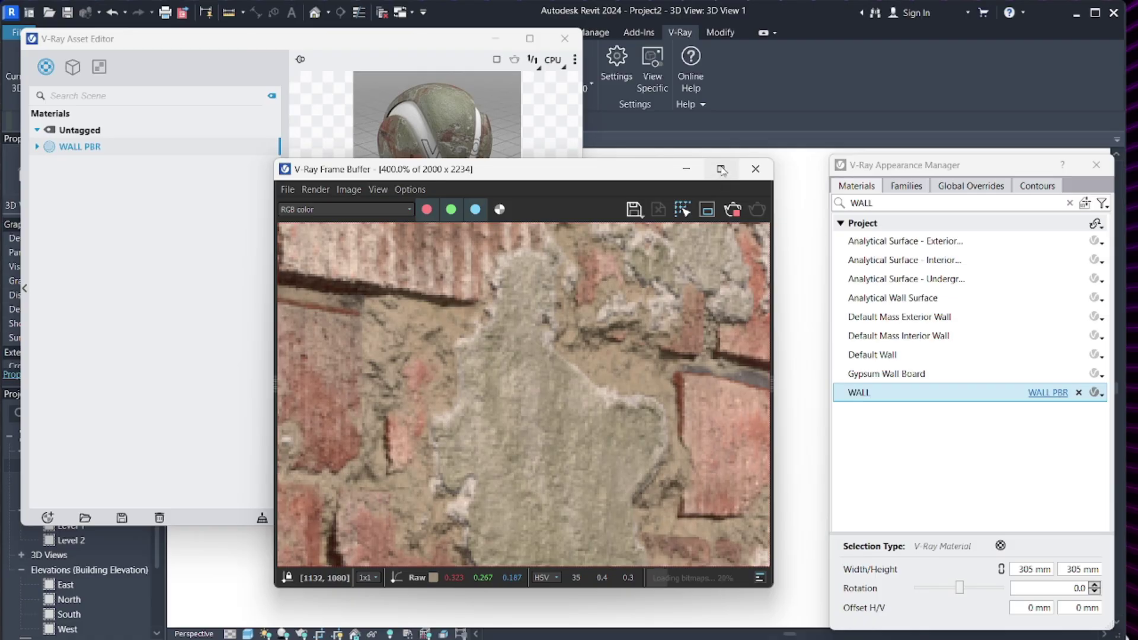
click(720, 168)
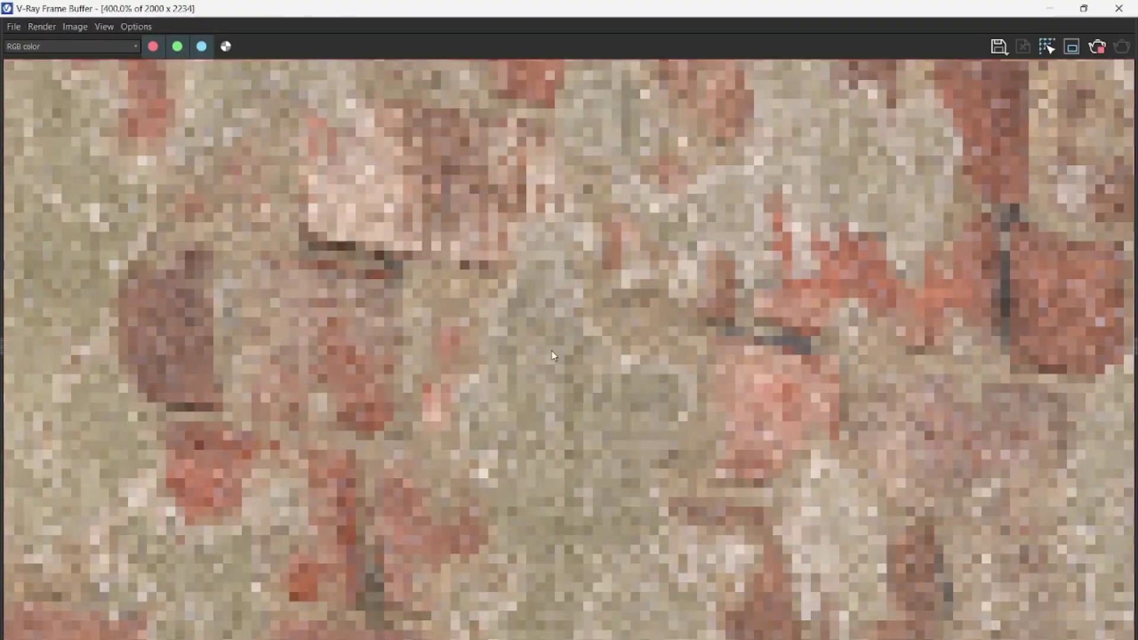
- Examine the wall rendered without displacement, checking brick edges, plaster borders and surface depth both up close and from further away
scroll(466, 350, down, 2)
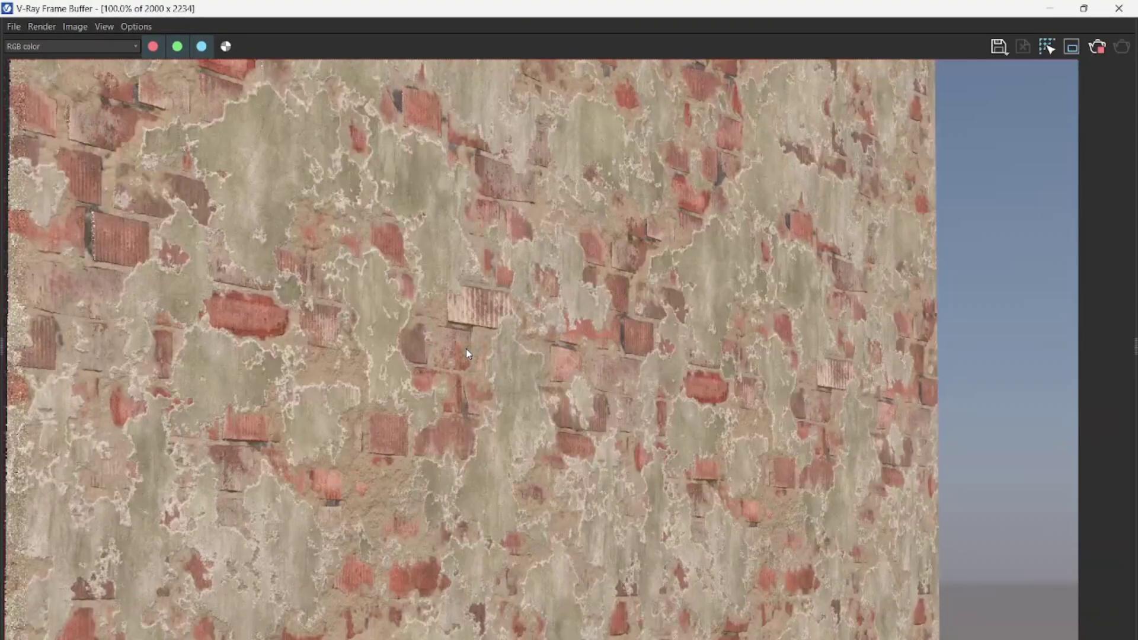
scroll(67, 228, up, 2)
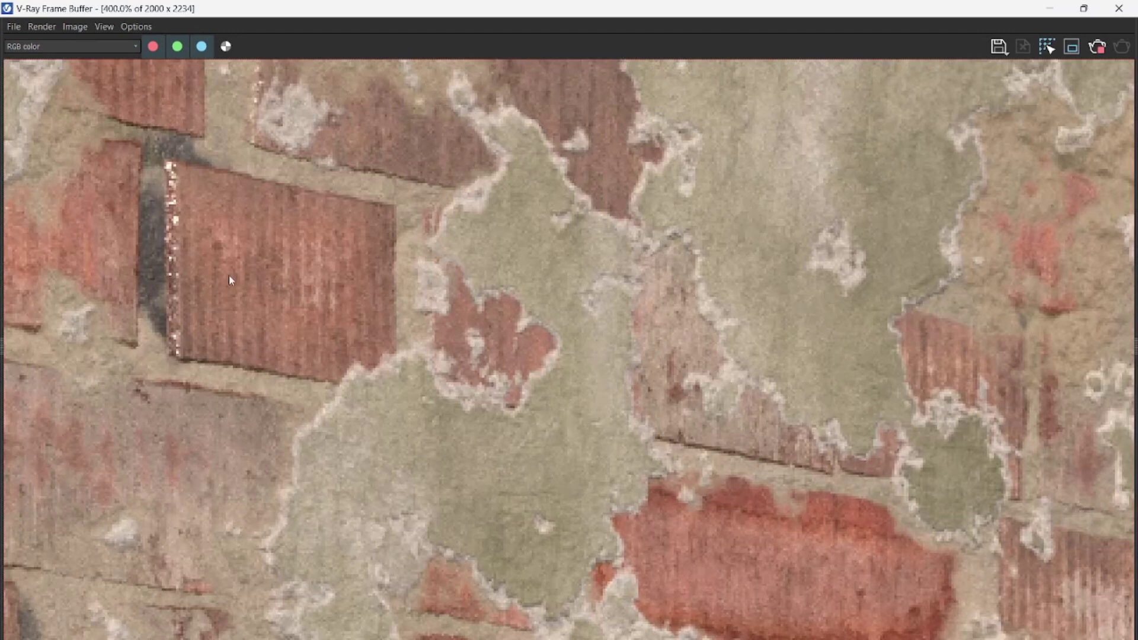
scroll(228, 275, down, 2)
scroll(498, 356, up, 2)
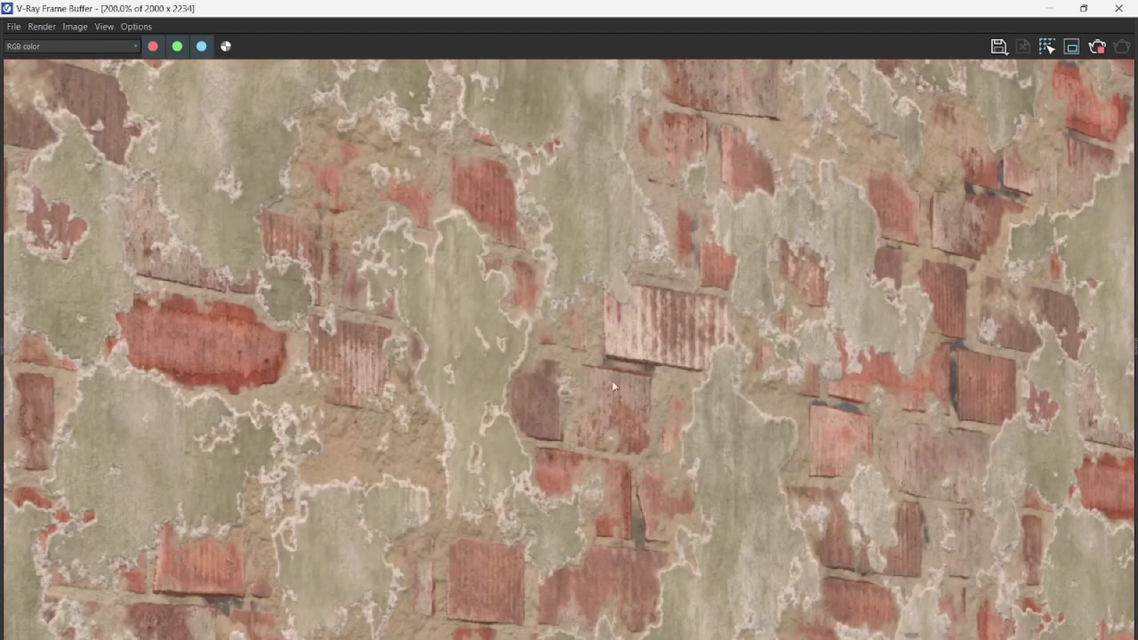
scroll(614, 386, down, 4)
scroll(430, 347, up, 5)
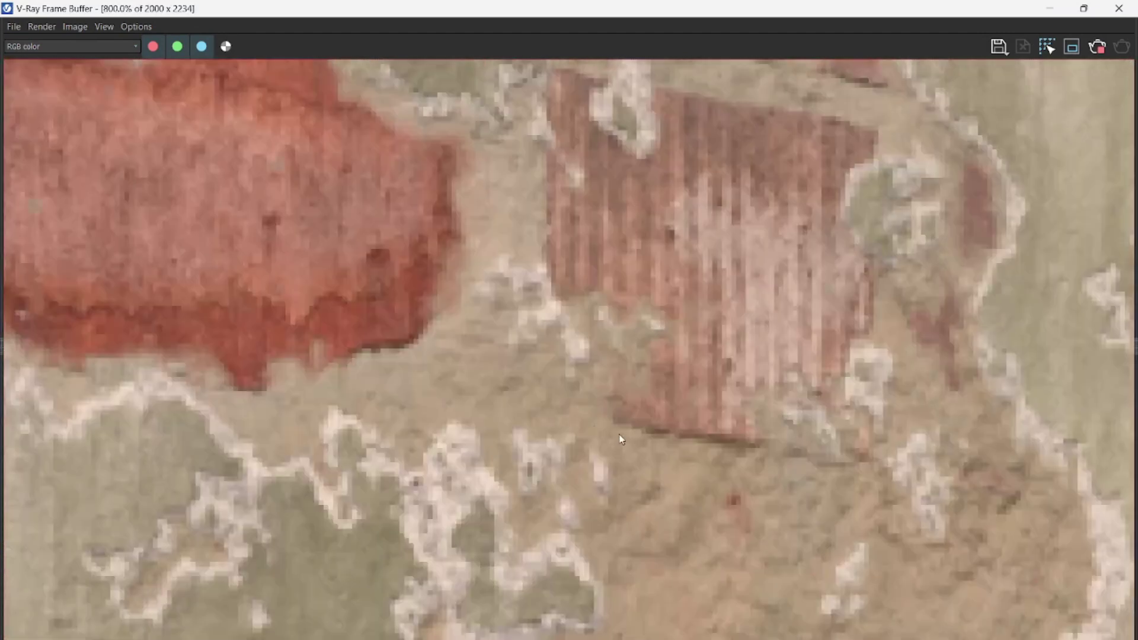
scroll(324, 333, down, 3)
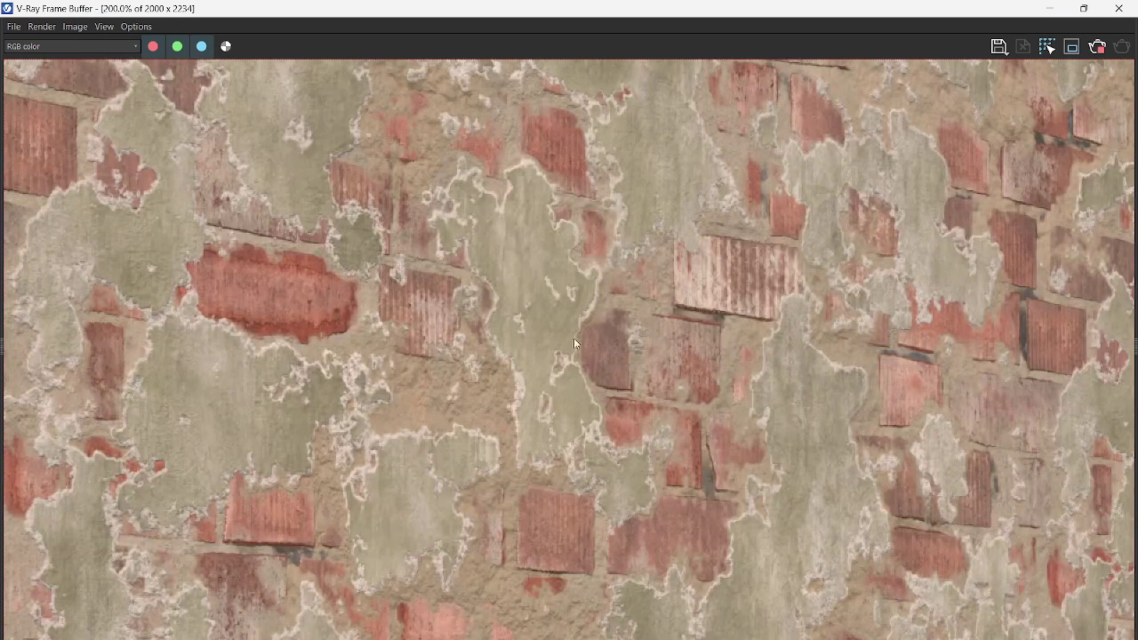
scroll(740, 314, up, 1)
scroll(432, 354, down, 2)
scroll(432, 355, down, 2)
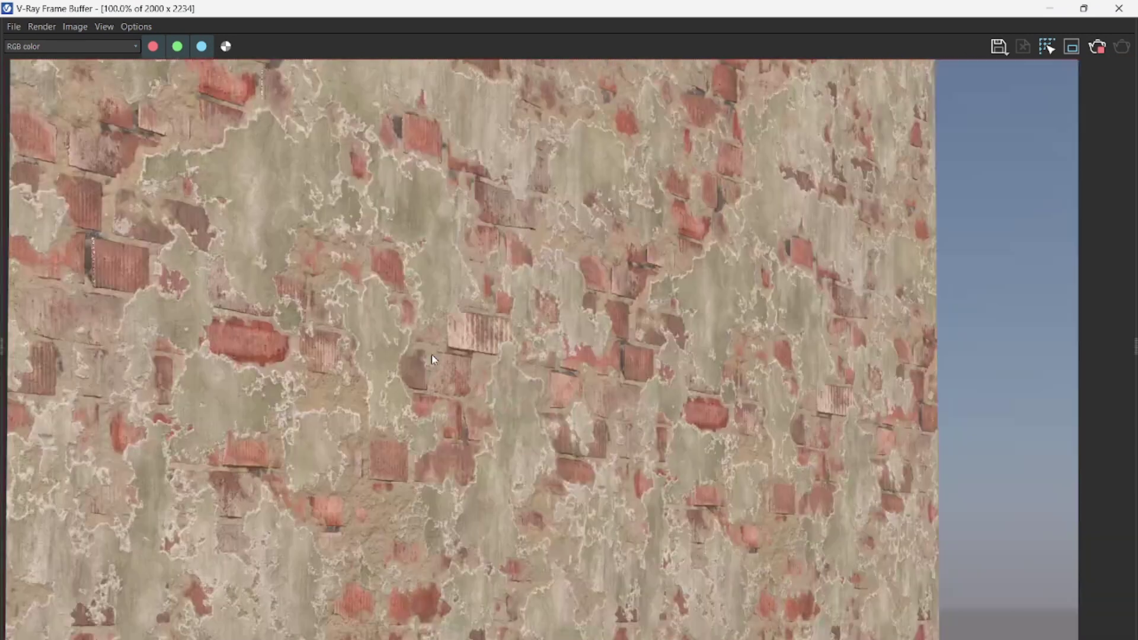
scroll(717, 183, up, 2)
scroll(534, 309, down, 1)
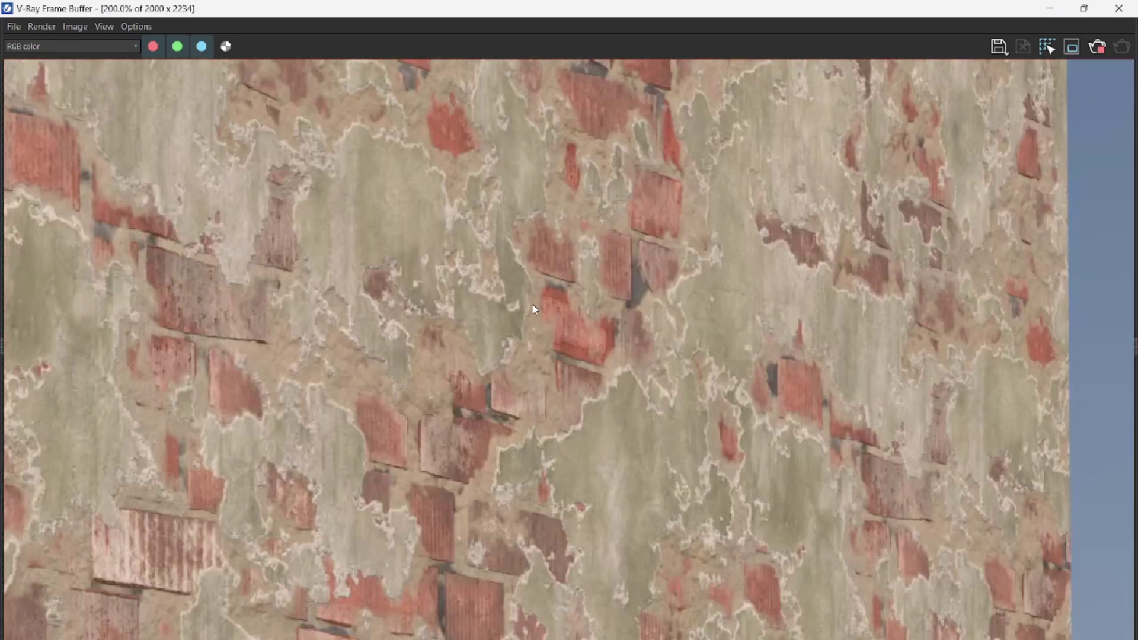
scroll(533, 310, down, 1)
scroll(499, 454, up, 3)
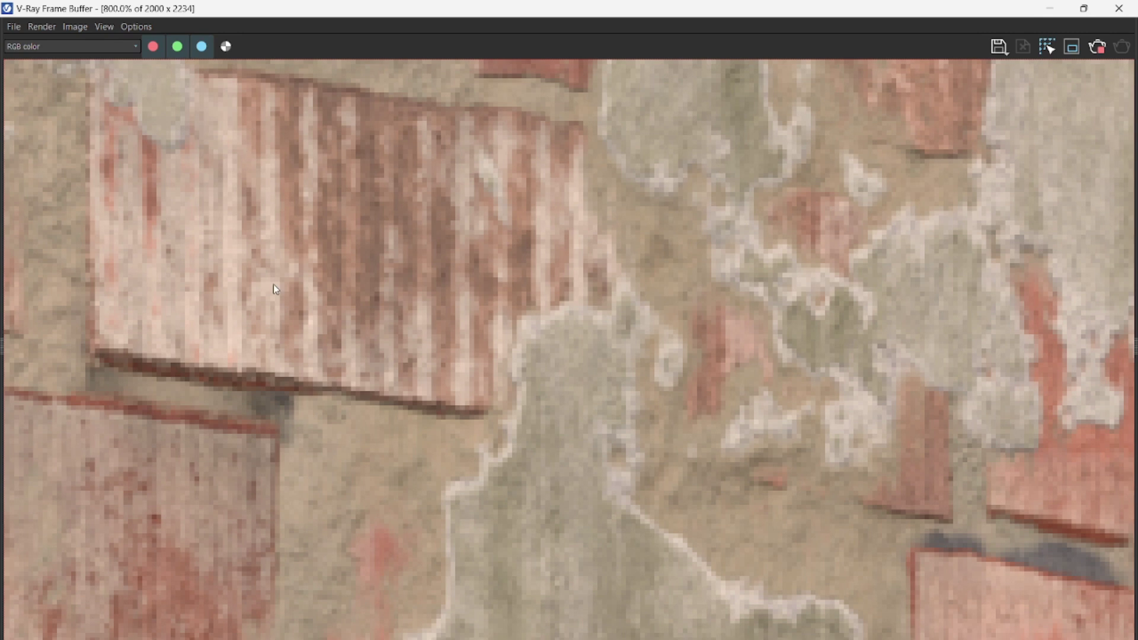
scroll(273, 283, down, 4)
scroll(624, 254, up, 1)
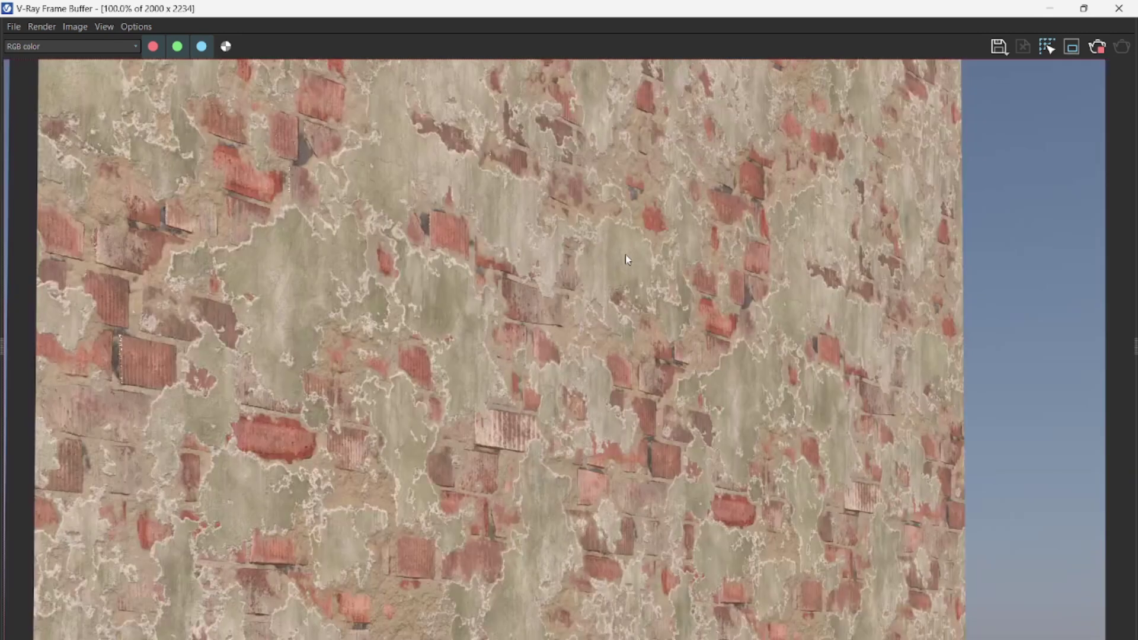
- Turn the WALL PBR displacement back on, minimize the Asset Editor, and render the wall again in a maximized frame buffer
click(1049, 8)
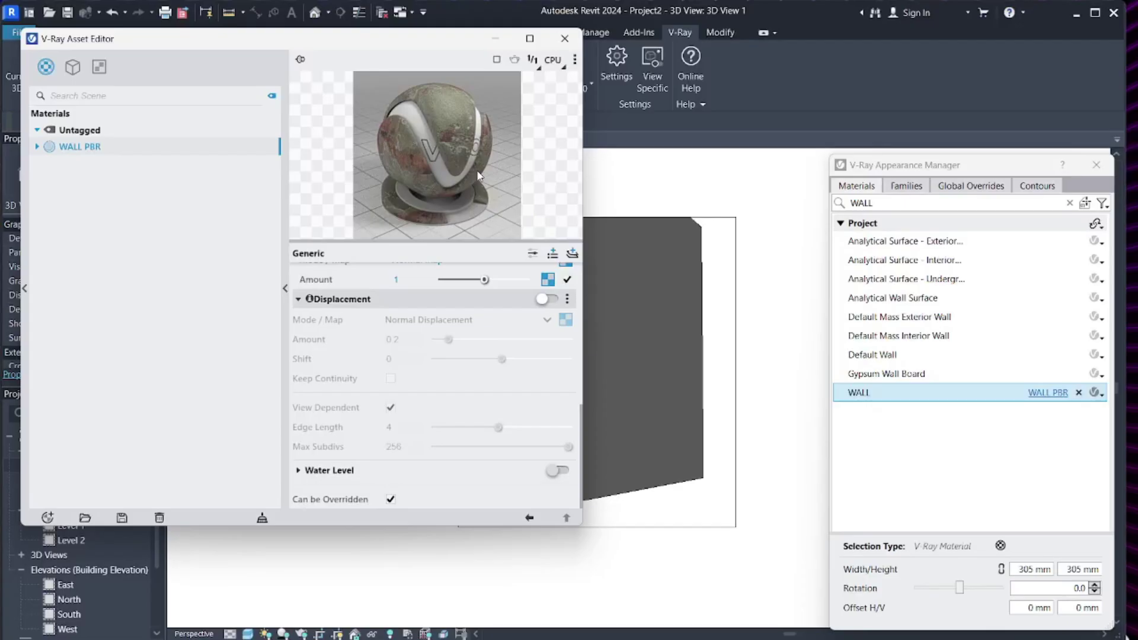
click(545, 299)
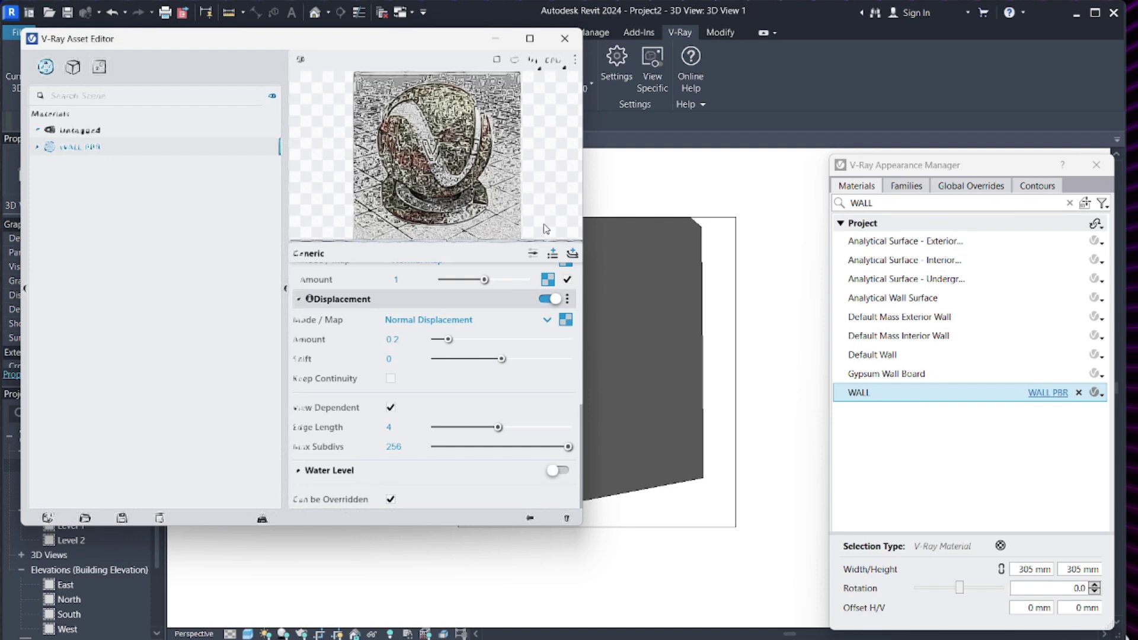
click(495, 38)
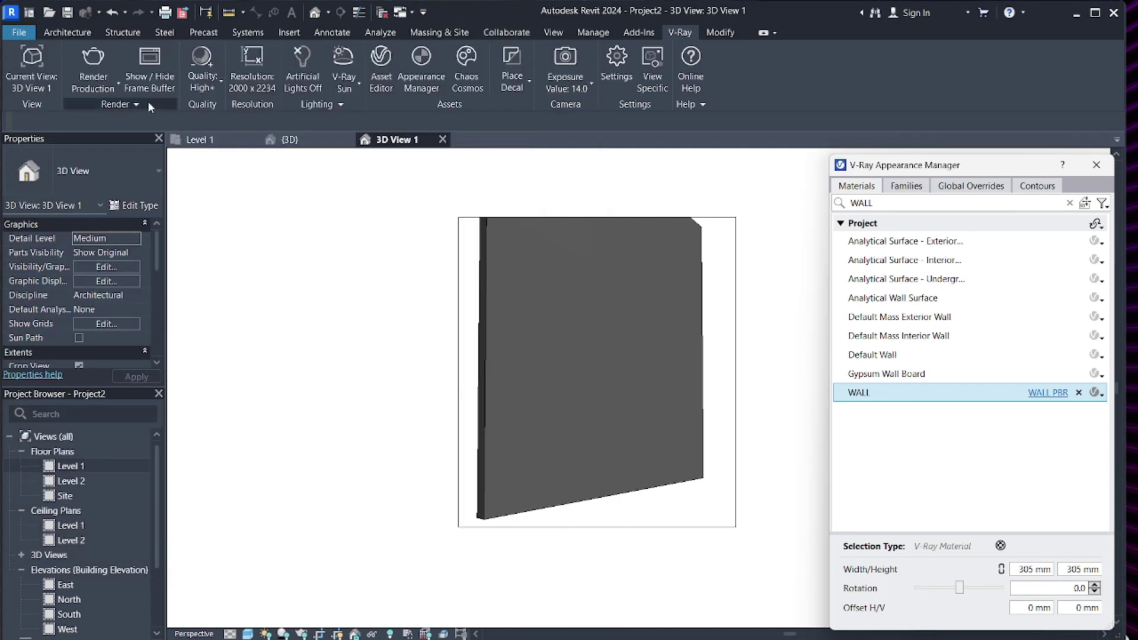
click(150, 76)
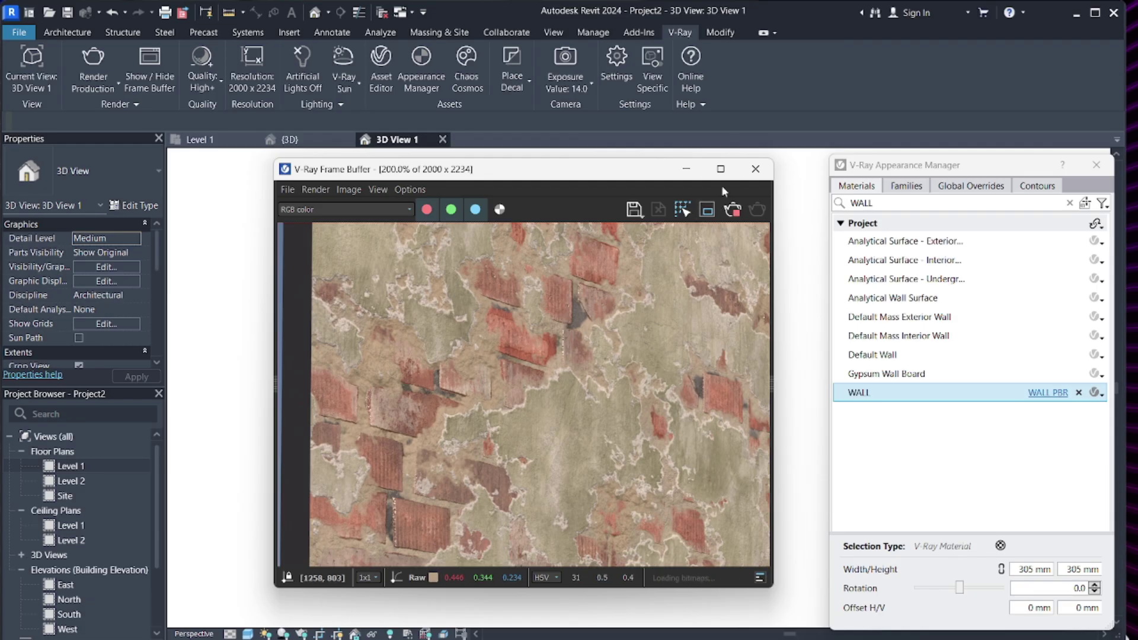
click(721, 169)
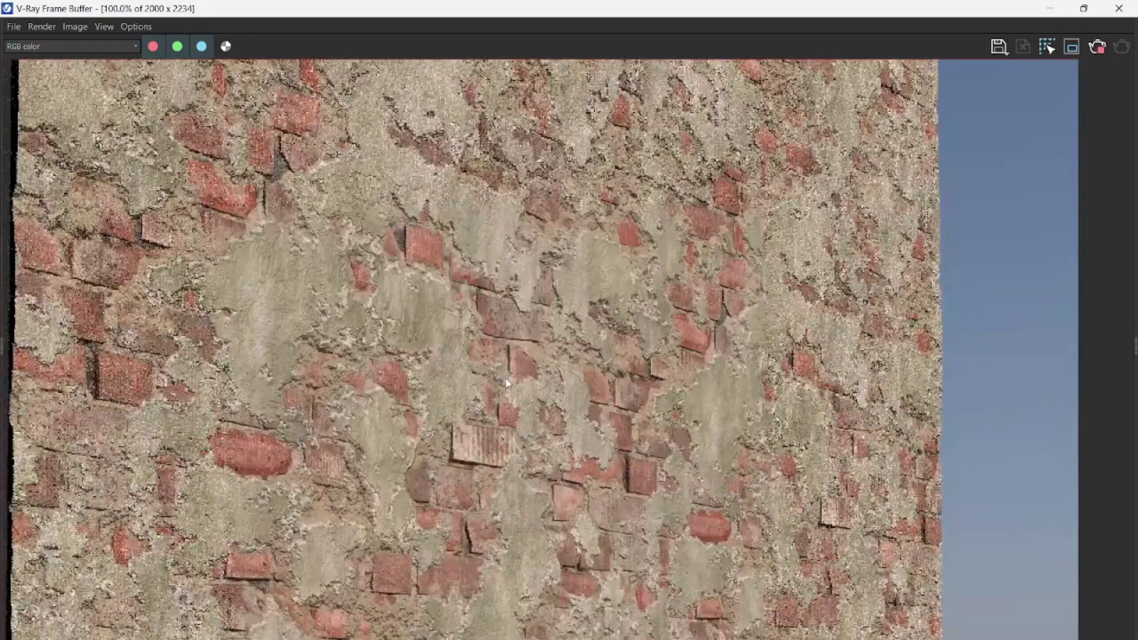
- Inspect the new render with displacement enabled, checking the brick relief and shadows at close and wider magnification
scroll(487, 411, up, 2)
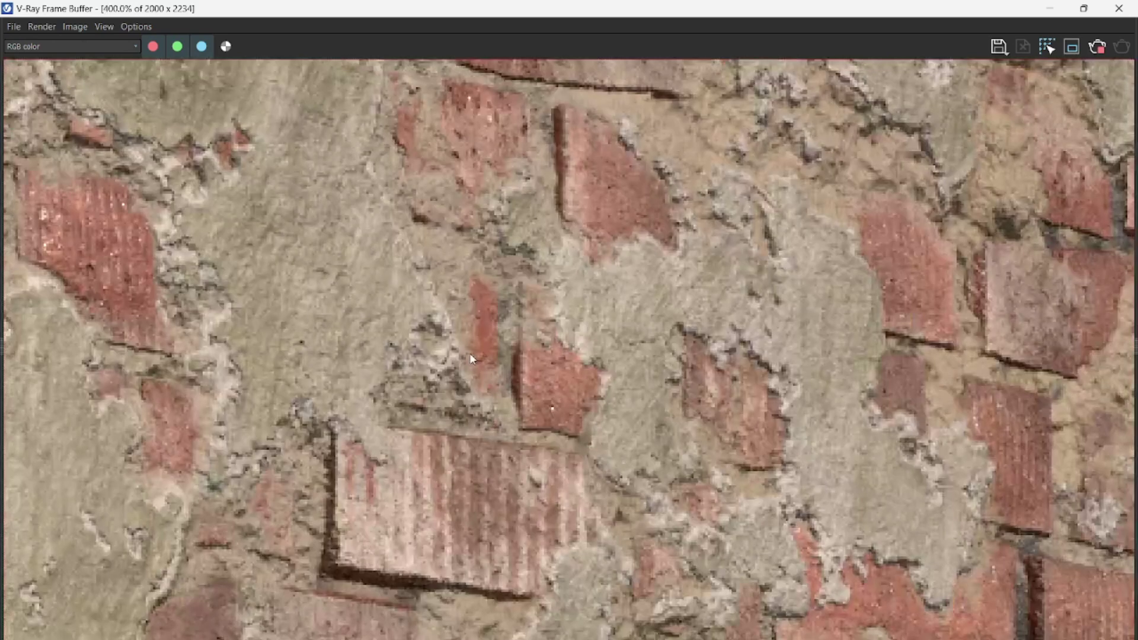
scroll(459, 352, down, 2)
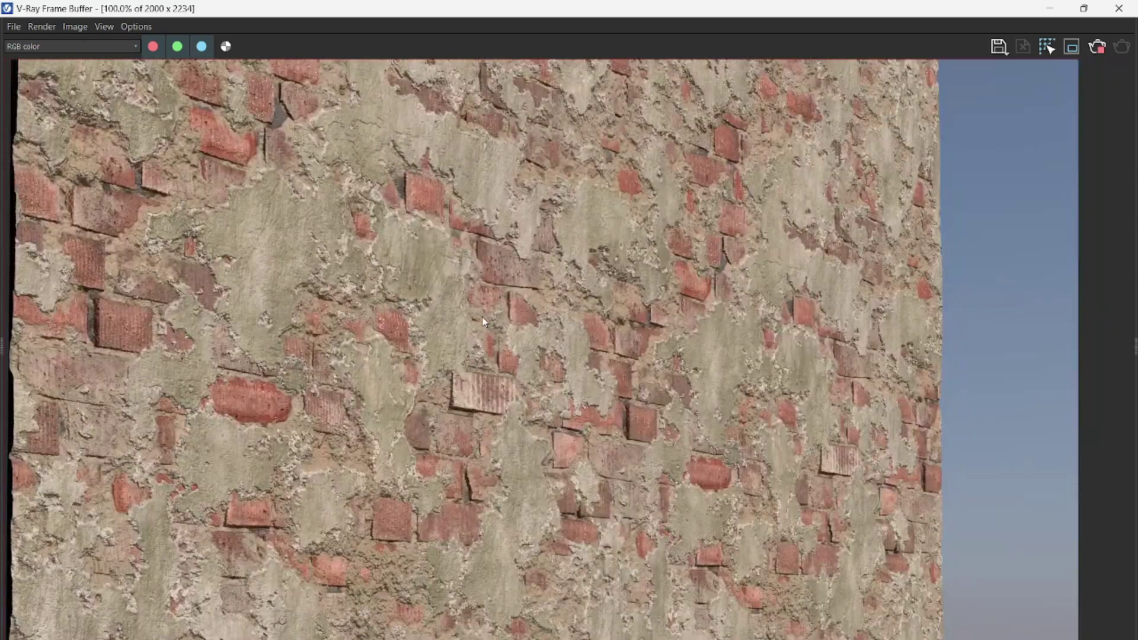
scroll(483, 395, up, 1)
scroll(484, 395, down, 1)
scroll(495, 418, up, 1)
scroll(430, 394, down, 1)
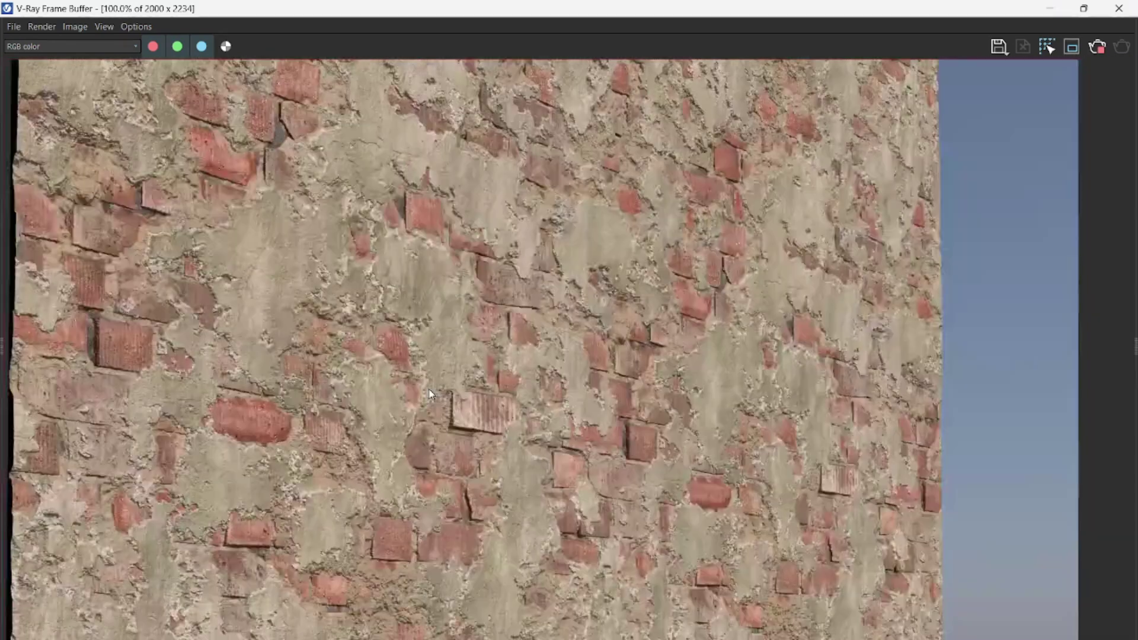
- Examine the displaced brick and plaster surface in the render, comparing closer and wider magnification across the wall
scroll(531, 389, up, 2)
scroll(533, 361, down, 2)
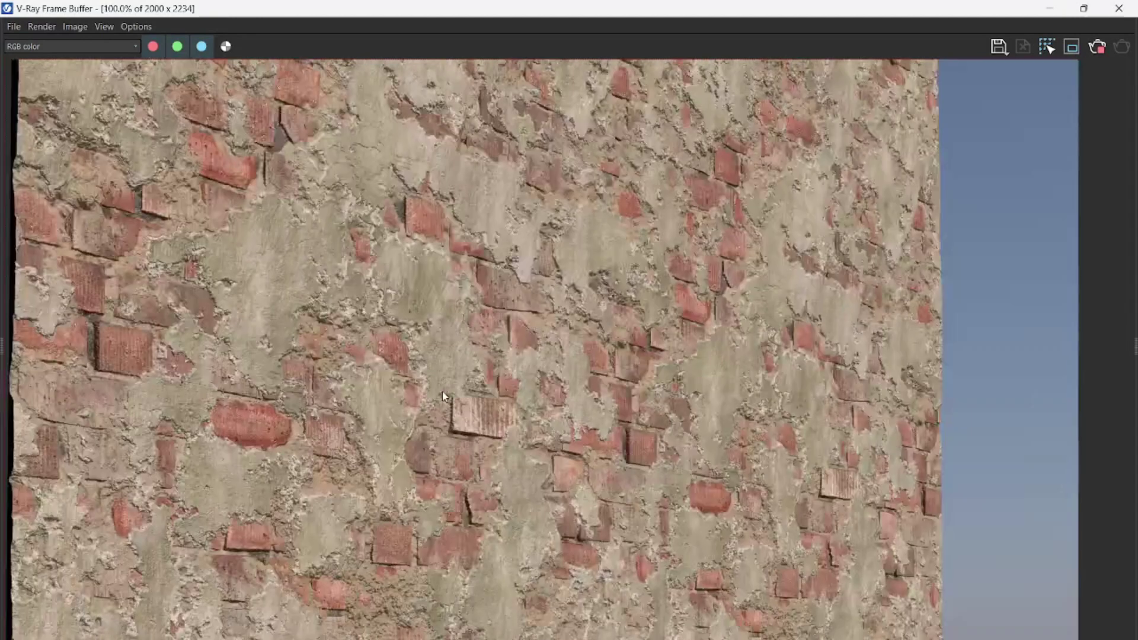
scroll(375, 405, up, 1)
scroll(375, 405, down, 1)
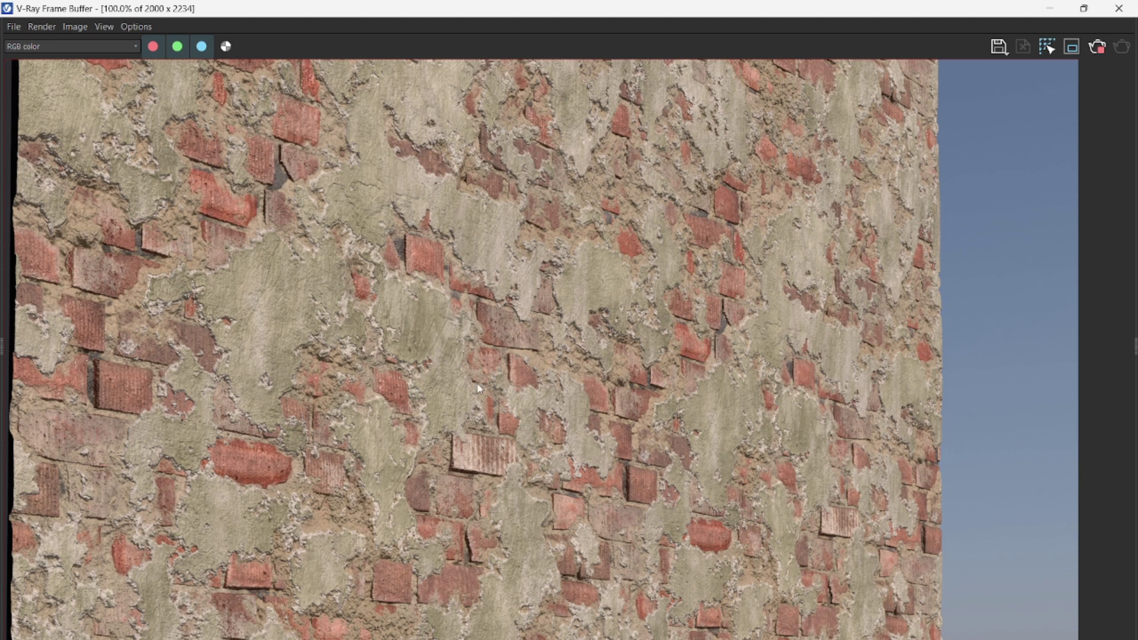
scroll(479, 388, down, 1)
scroll(468, 424, up, 1)
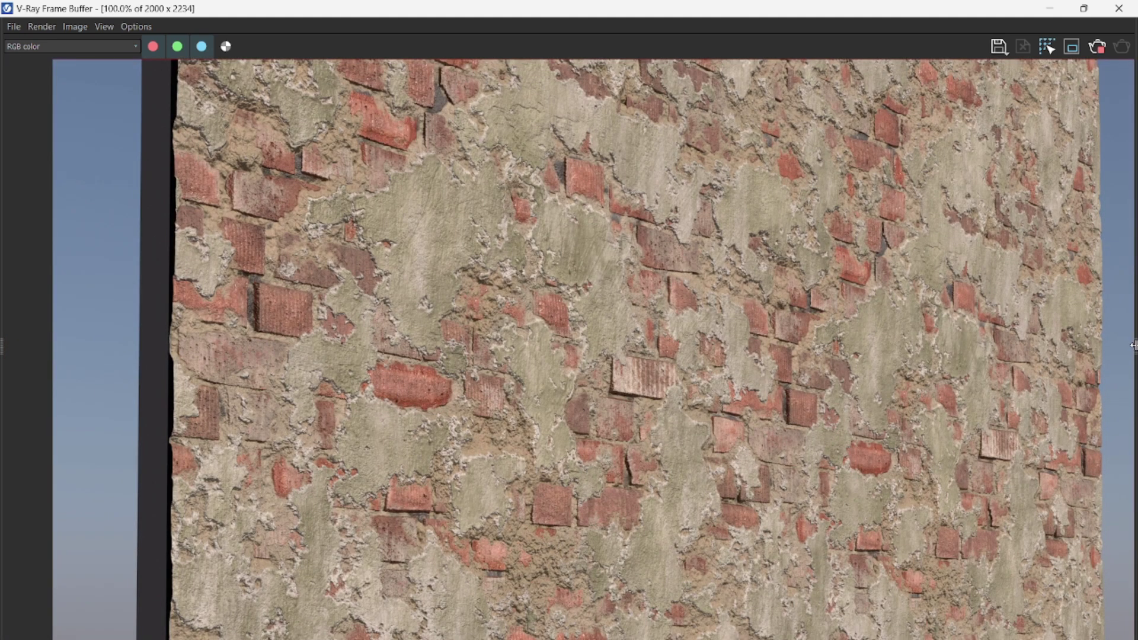
- Expand the collapsed side area of the frame buffer to show the render layers and their properties
drag(1133, 349, 1048, 344)
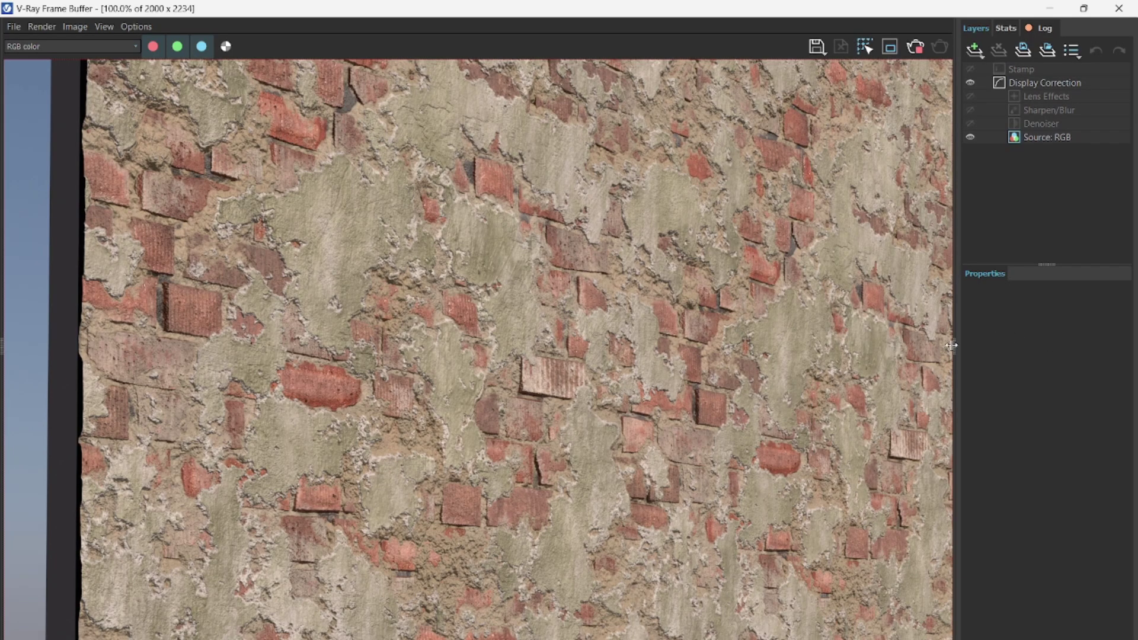
drag(951, 345, 1130, 356)
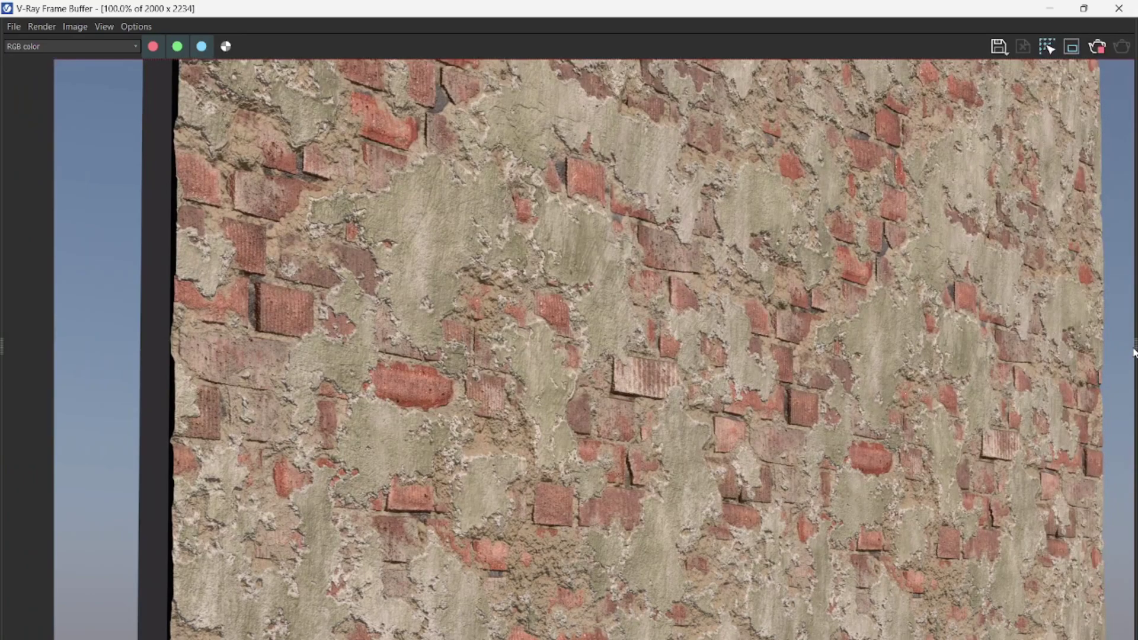
drag(1063, 339, 1020, 340)
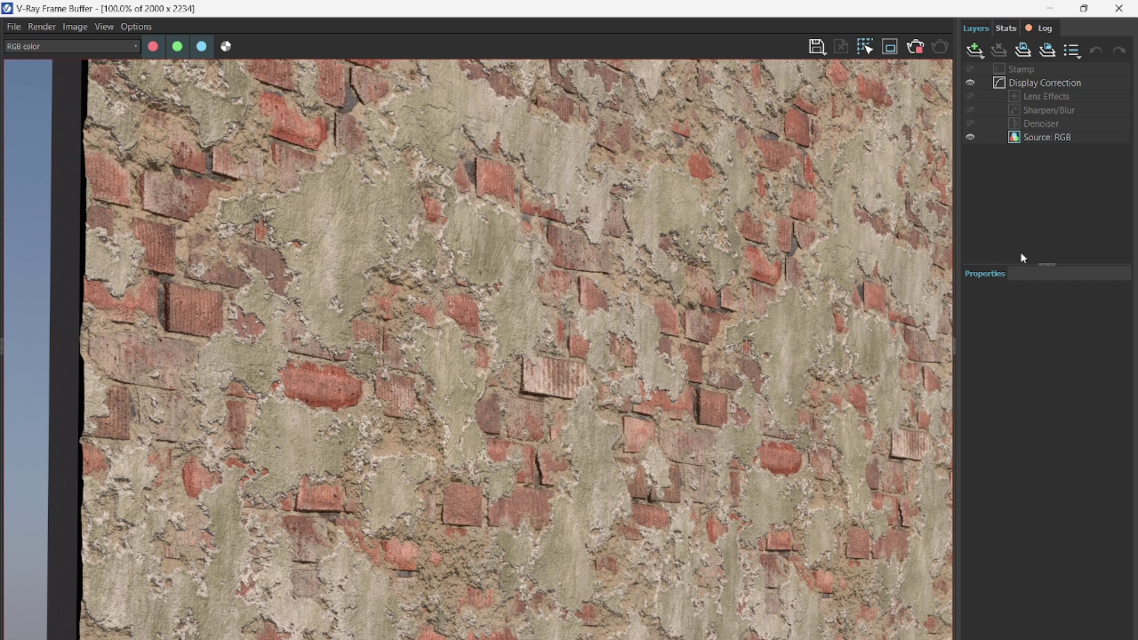
- Inspect the protruding bricks and plaster edges near the wall's centre at 100% and 200% magnification while rendering continues
scroll(509, 332, up, 2)
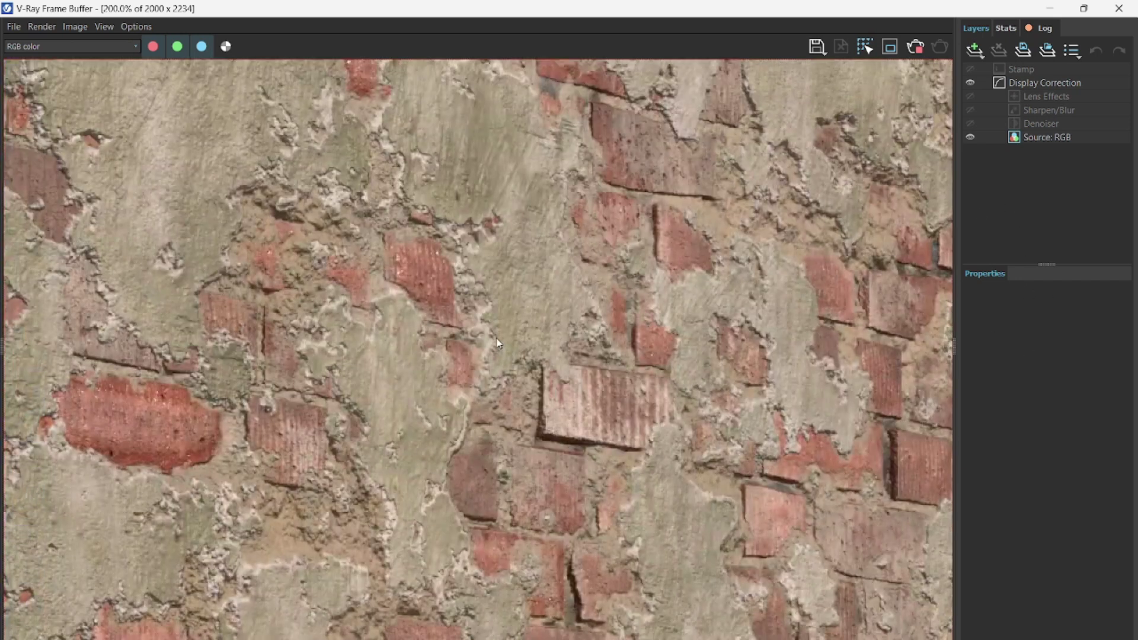
scroll(498, 343, down, 2)
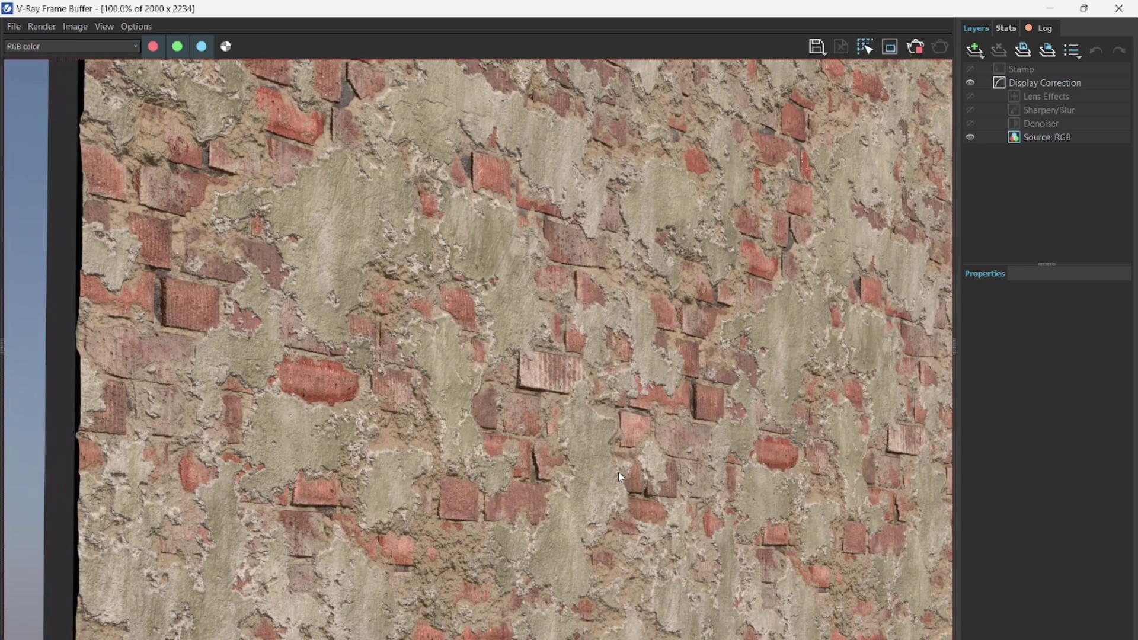
scroll(618, 472, up, 2)
scroll(453, 318, down, 2)
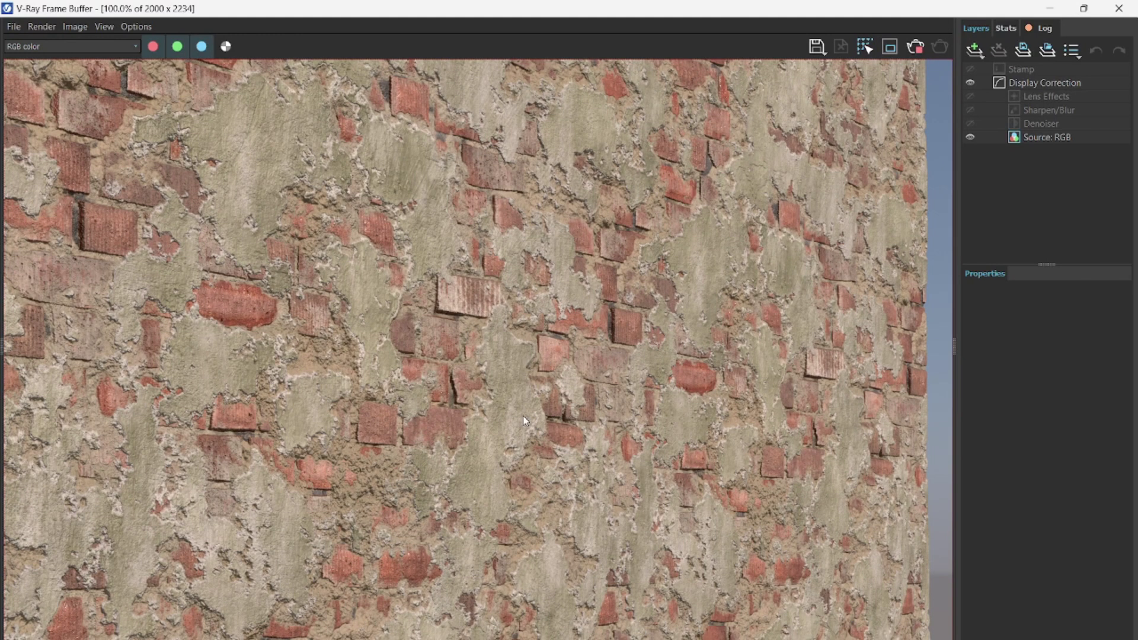
scroll(492, 349, up, 2)
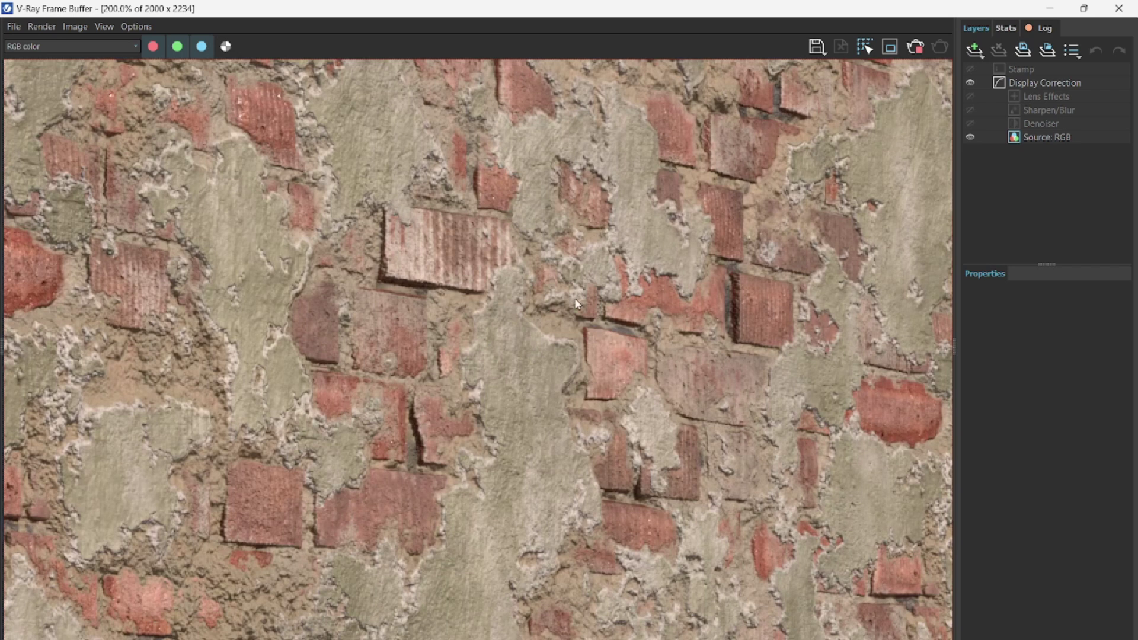
scroll(582, 305, down, 2)
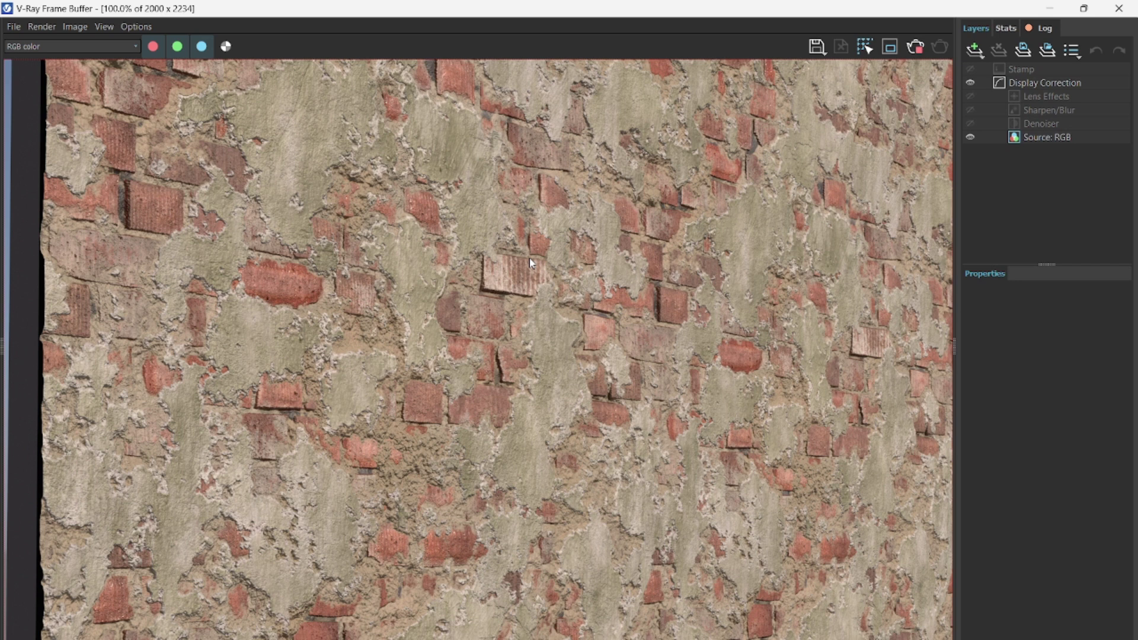
scroll(530, 263, up, 2)
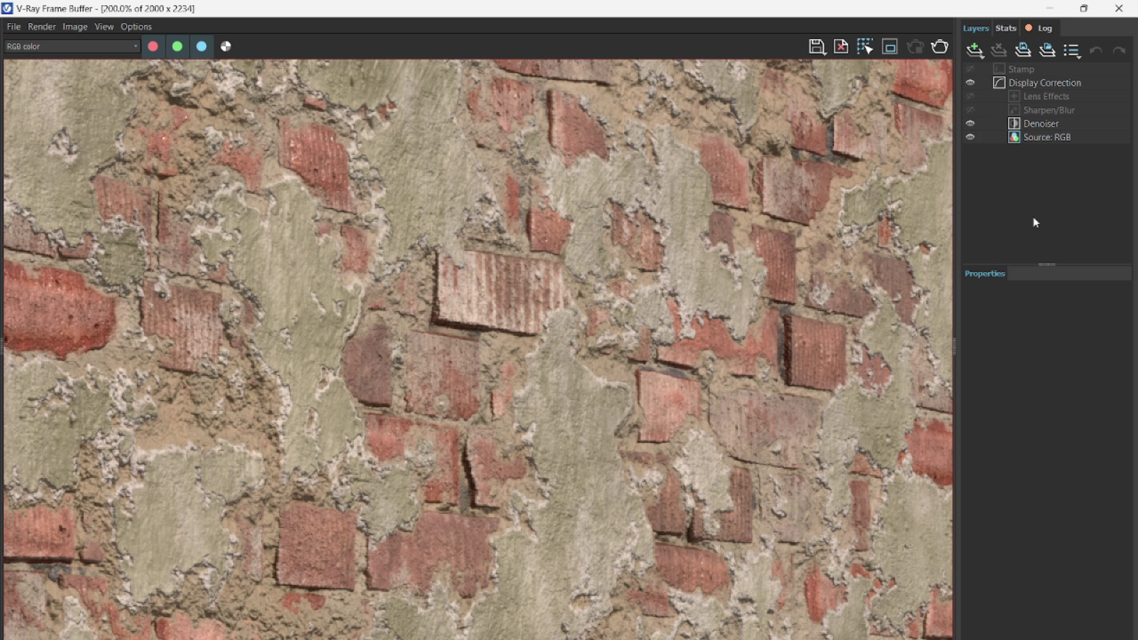
- Enable Sharpen/Blur on the render with a sharpen amount of 3, keep the sharpen radius, and set the blur radius to 0.5
click(1026, 110)
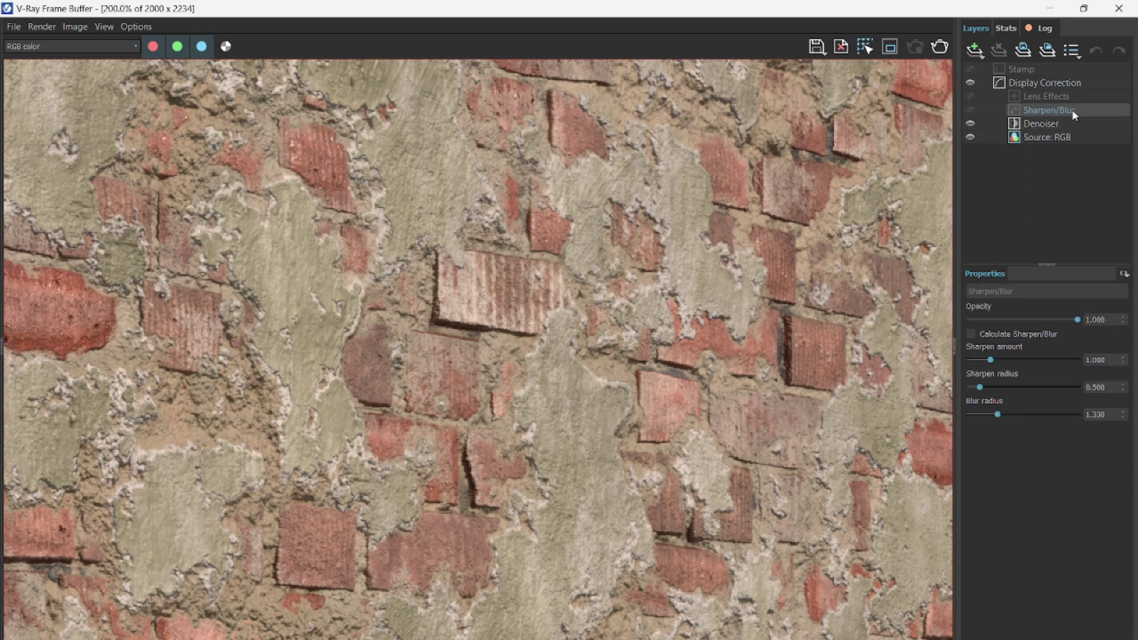
click(970, 334)
drag(1107, 359, 1075, 363)
text(3)
click(1111, 387)
double_click(1107, 414)
text(0.5)
click(1106, 386)
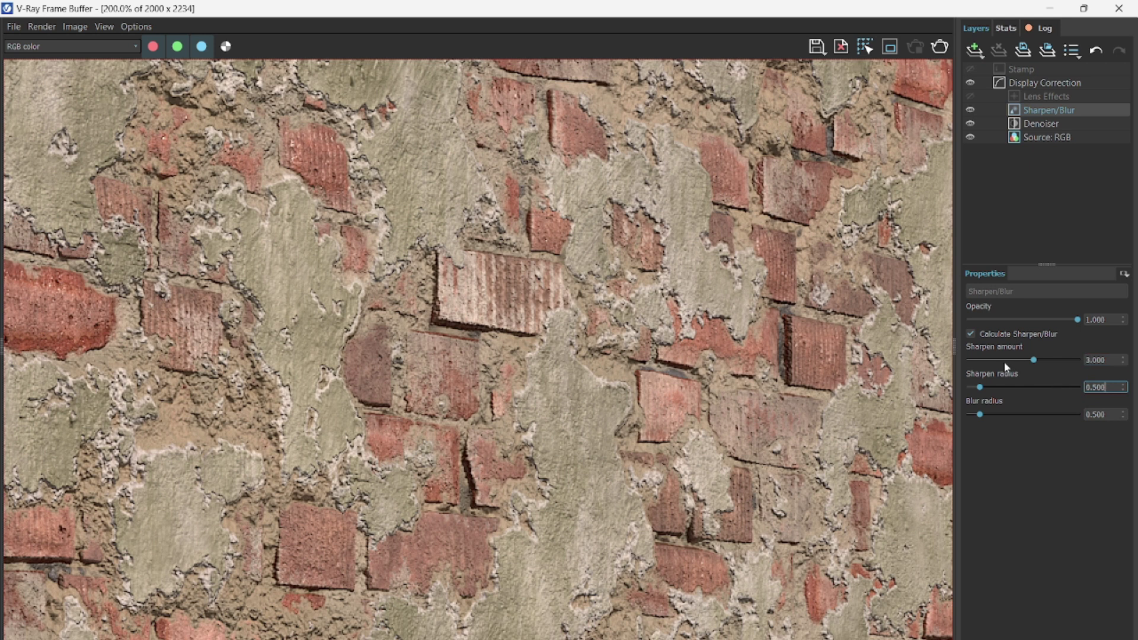
- Compare the render with and without Sharpen/Blur, leave the effect enabled, and check the whole sharpened wall
click(973, 334)
click(972, 334)
click(971, 333)
click(971, 334)
click(971, 334)
click(971, 334)
click(971, 333)
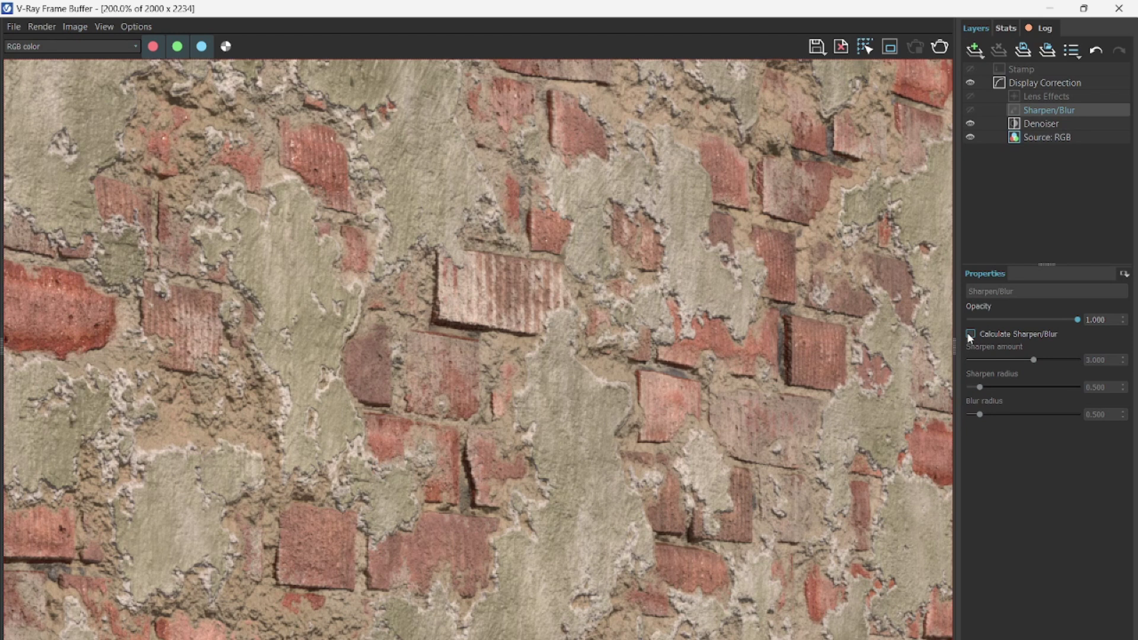
click(970, 334)
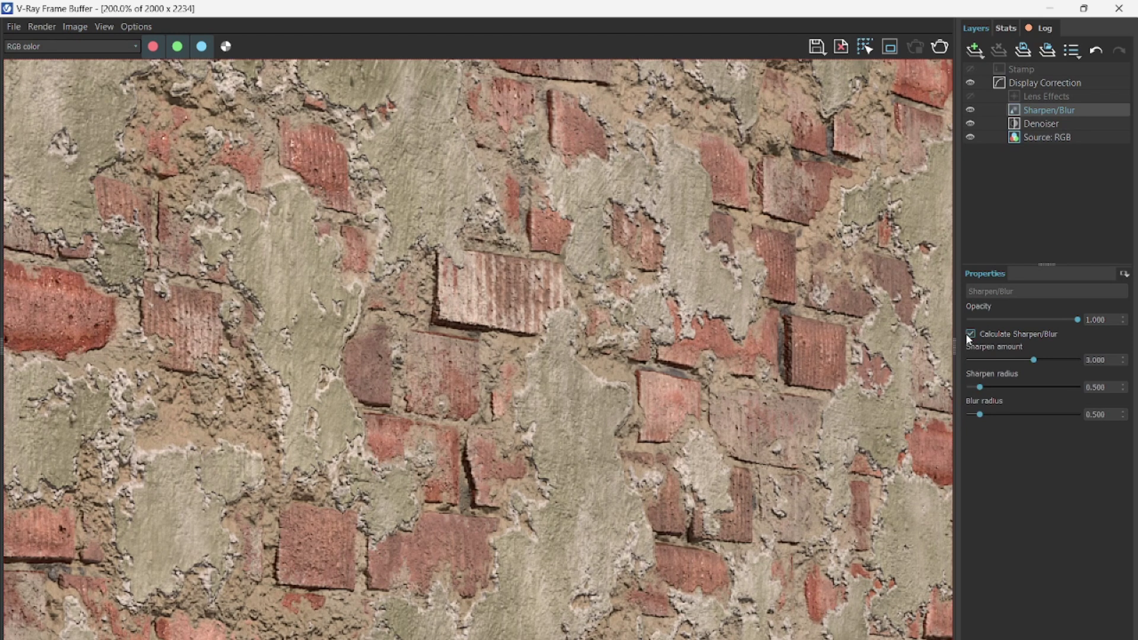
click(970, 334)
click(970, 334)
scroll(523, 309, down, 3)
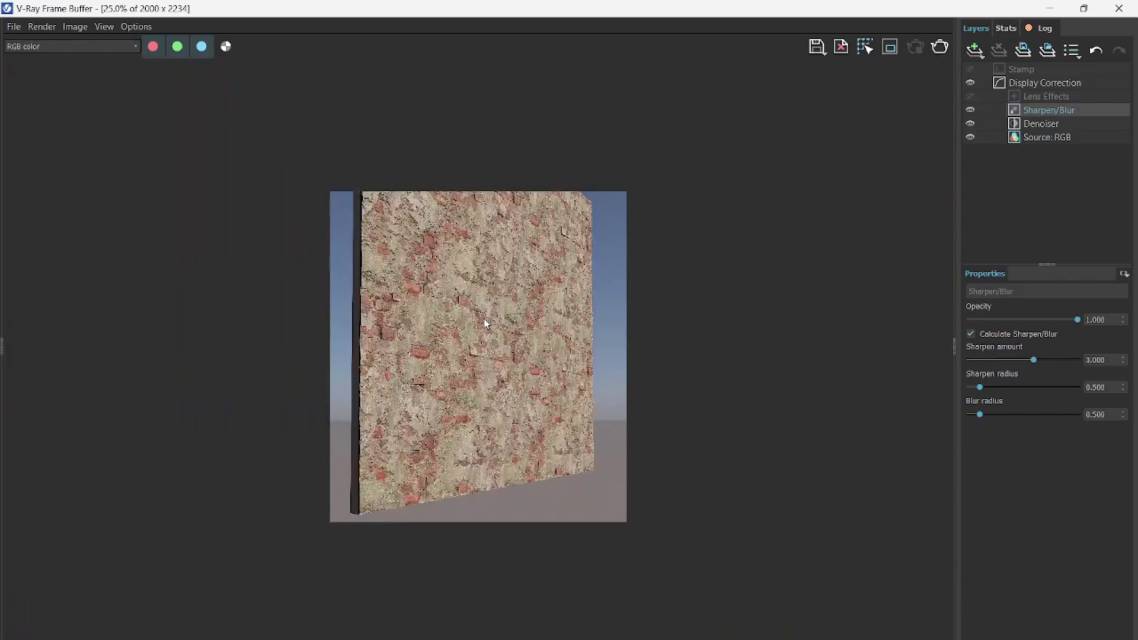
scroll(484, 323, up, 3)
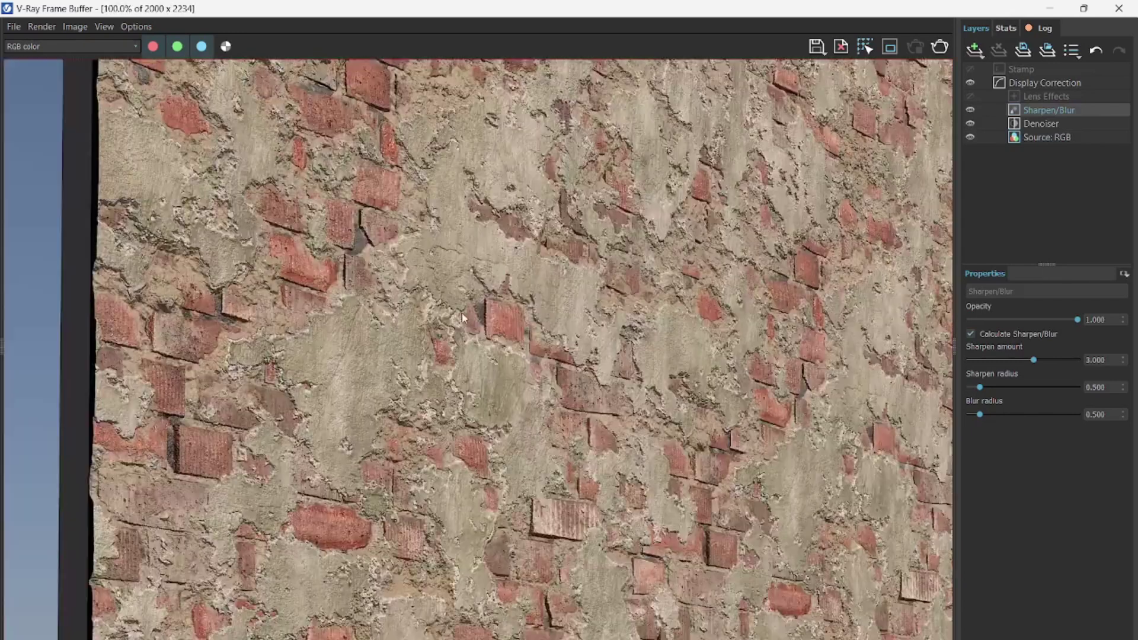
- Restore the frame buffer to a smaller window and choose High+ as the render quality
drag(689, 13, 450, 194)
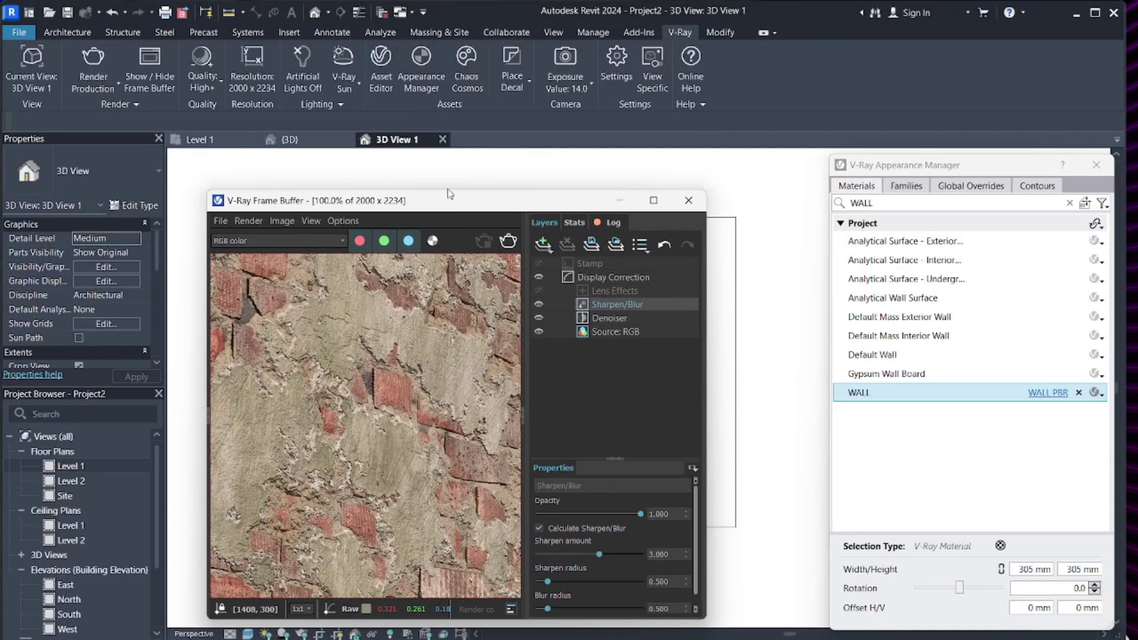
click(208, 83)
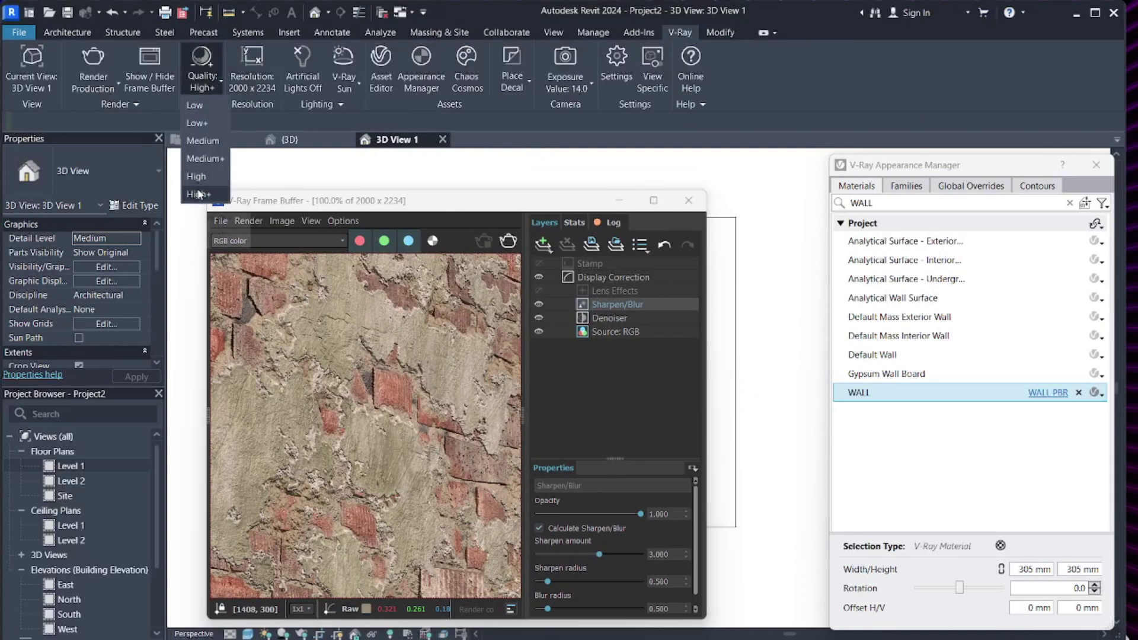
click(199, 194)
- Set the output width to 4000 pixels at 600 DPI and render the wall in a maximized frame buffer
click(252, 70)
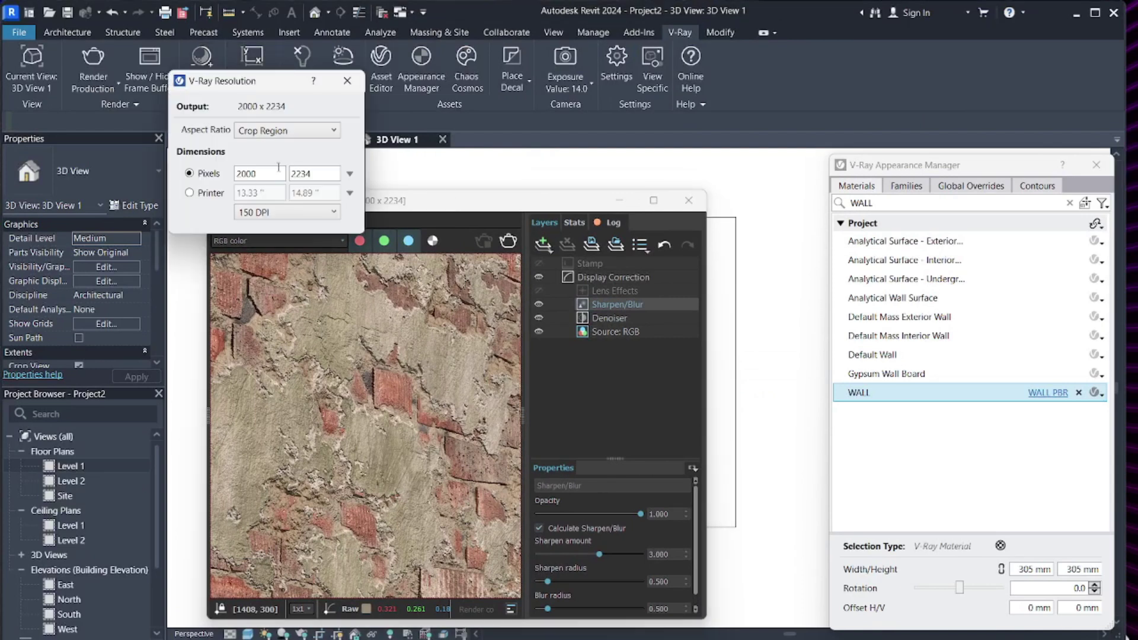
double_click(270, 173)
text(4000)
click(310, 174)
click(294, 213)
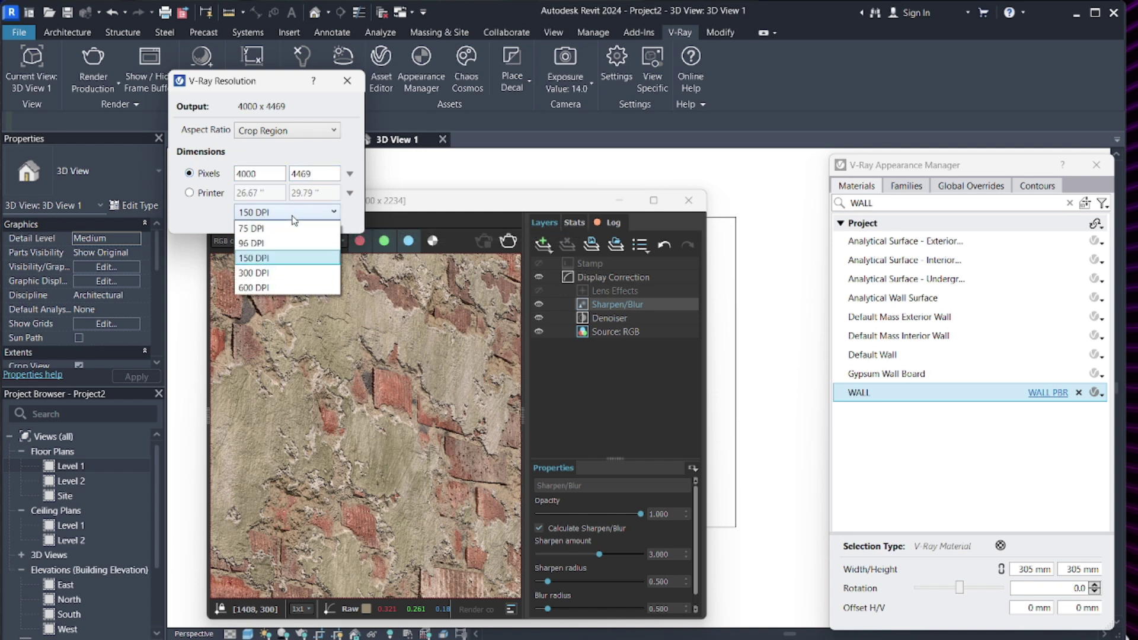
click(270, 288)
double_click(418, 207)
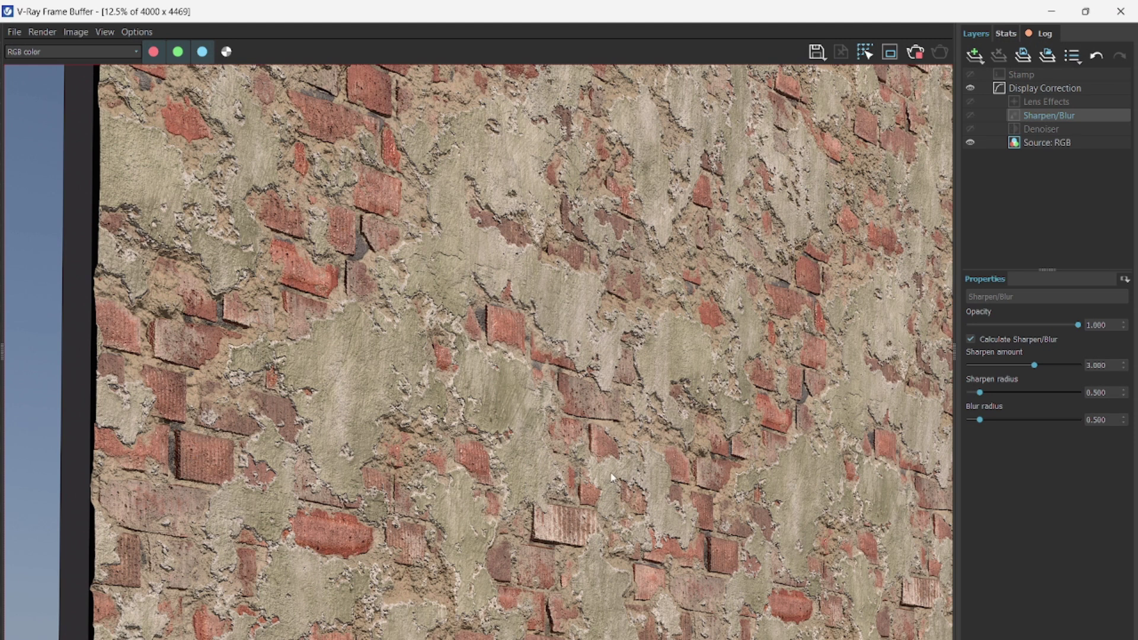
- Check the emerging high-resolution render, magnifying the central ribbed brick and its shadow gap up to 800%
scroll(611, 478, down, 5)
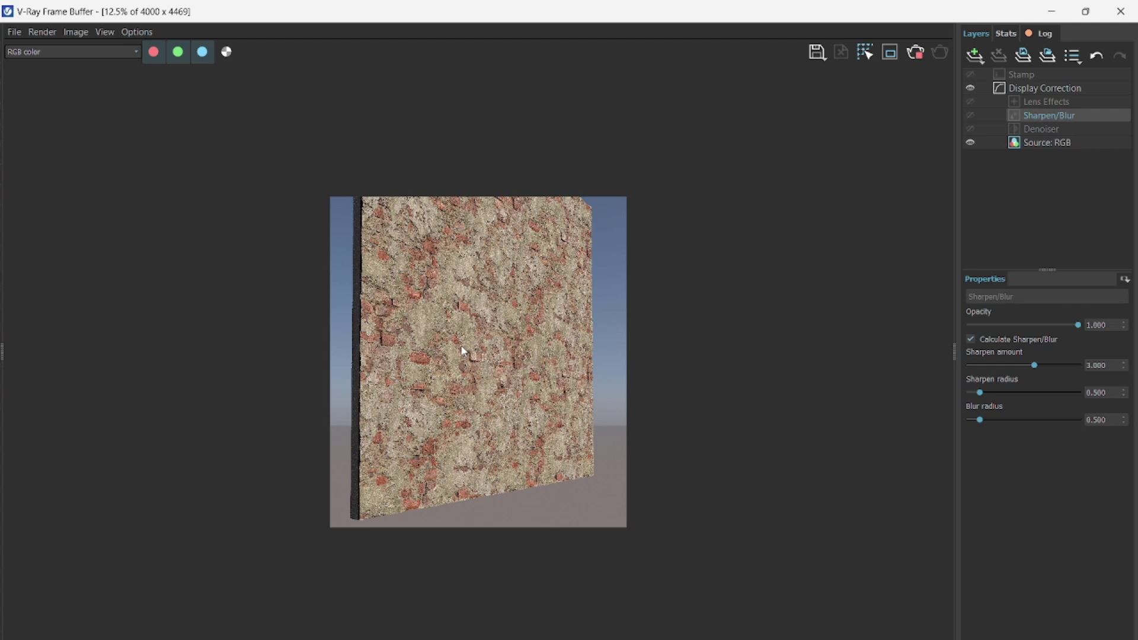
scroll(468, 355, up, 4)
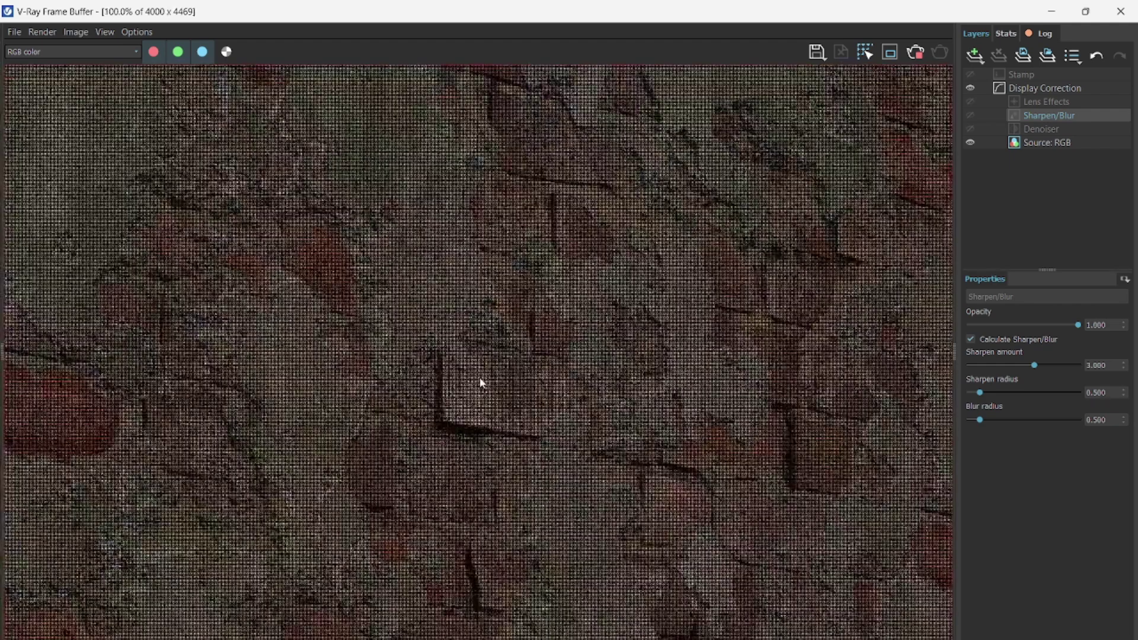
scroll(481, 373, down, 1)
scroll(487, 355, down, 2)
scroll(478, 332, up, 4)
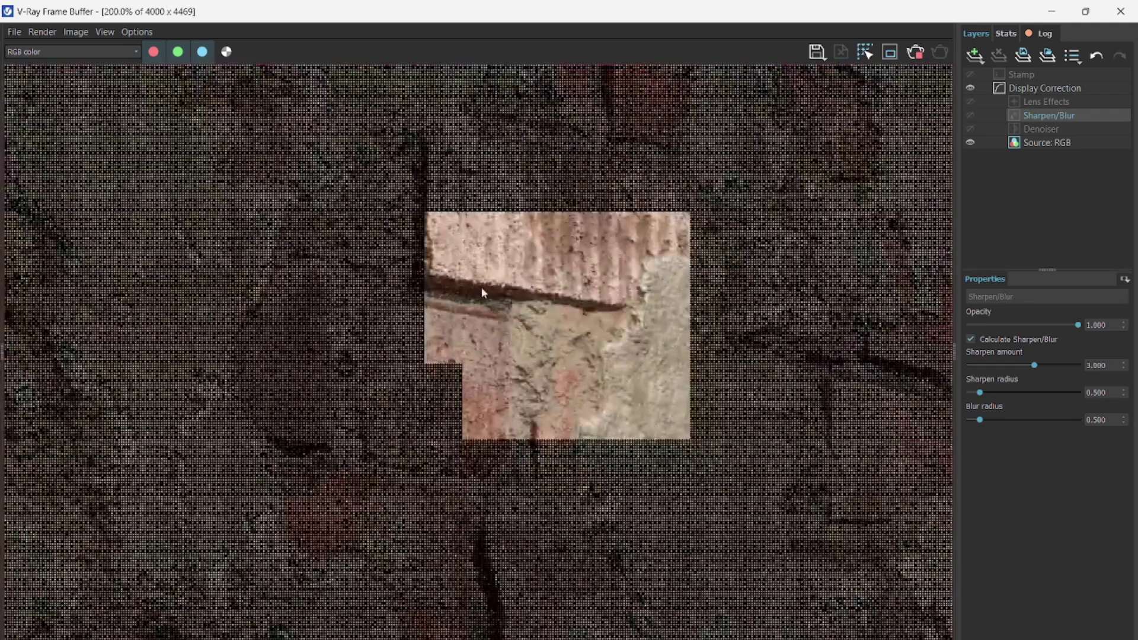
scroll(474, 294, up, 2)
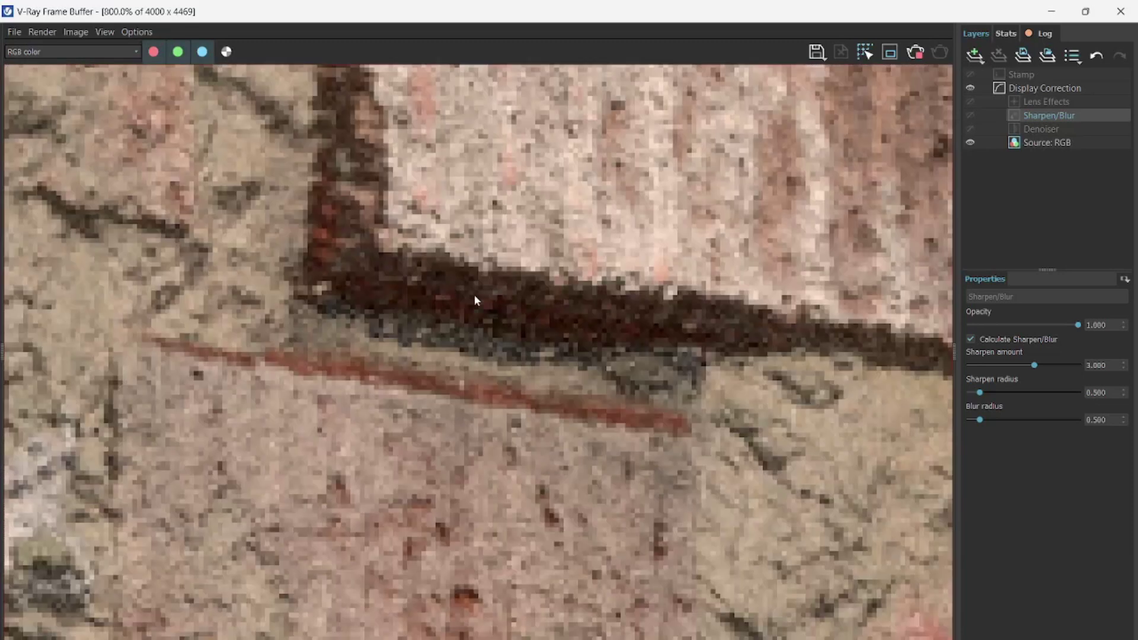
scroll(435, 342, down, 2)
scroll(434, 340, down, 2)
scroll(459, 354, up, 2)
scroll(458, 356, down, 2)
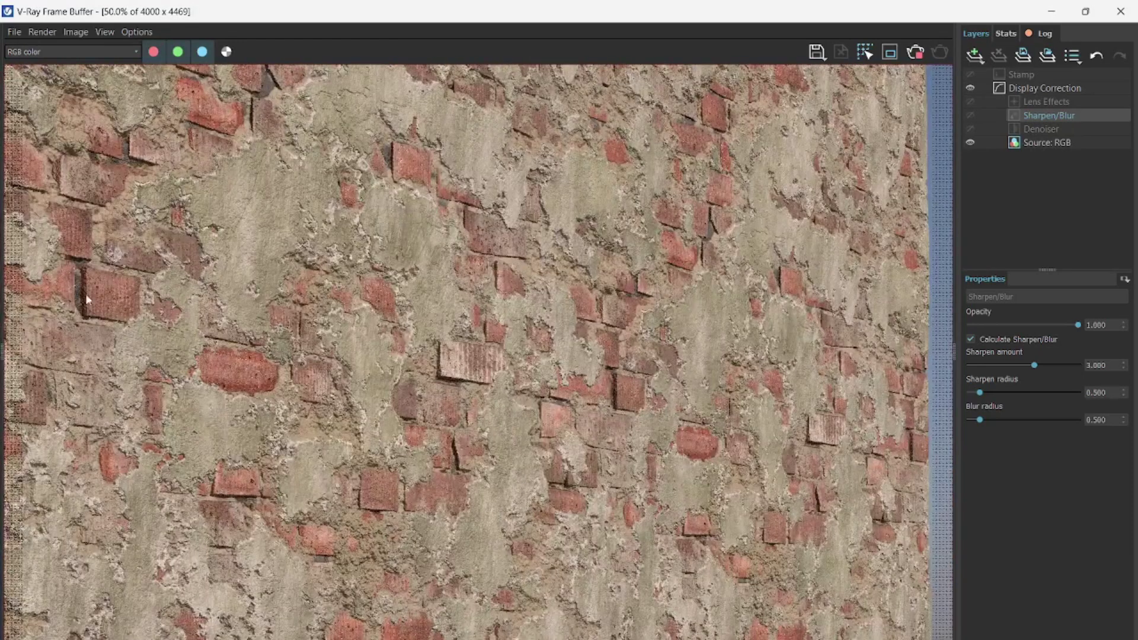
- Examine brick relief, plaster edges and overall realism across the 4000-pixel render, alternating between close-ups and the wider wall
scroll(70, 310, up, 2)
scroll(216, 355, down, 2)
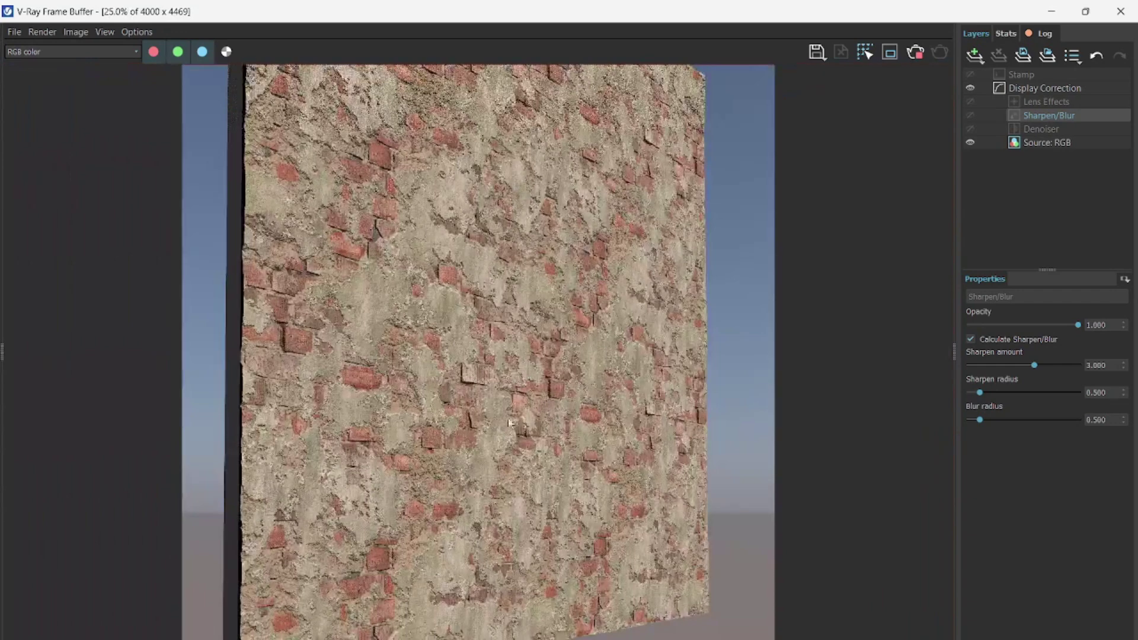
scroll(567, 406, up, 1)
scroll(566, 400, up, 1)
scroll(540, 363, down, 3)
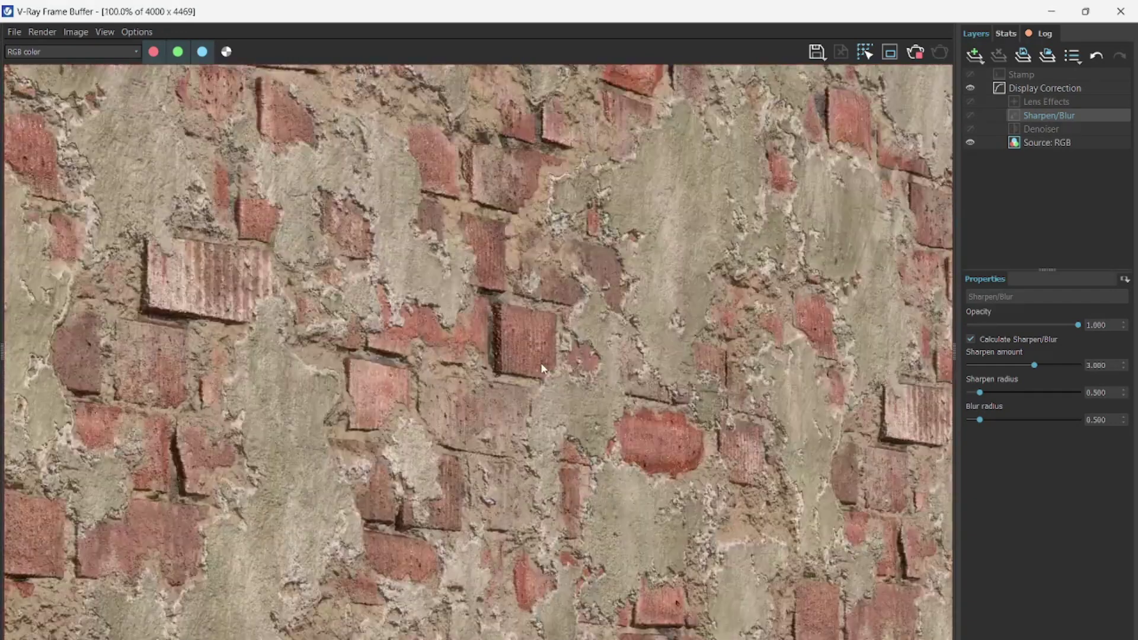
scroll(541, 362, down, 1)
scroll(415, 222, up, 2)
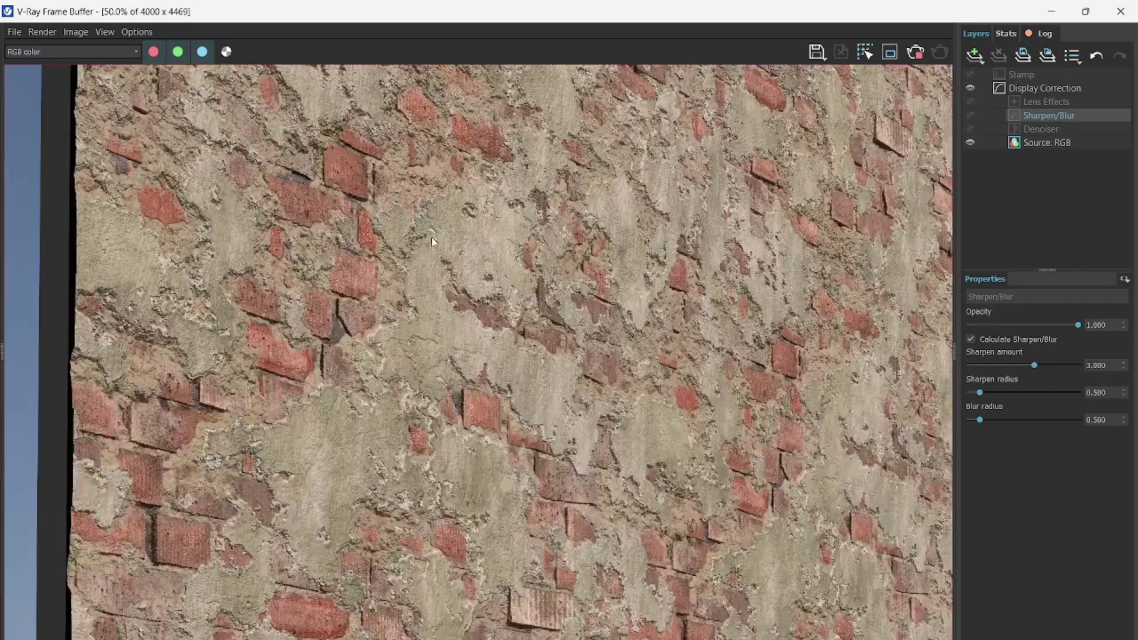
scroll(307, 189, up, 1)
scroll(485, 257, up, 1)
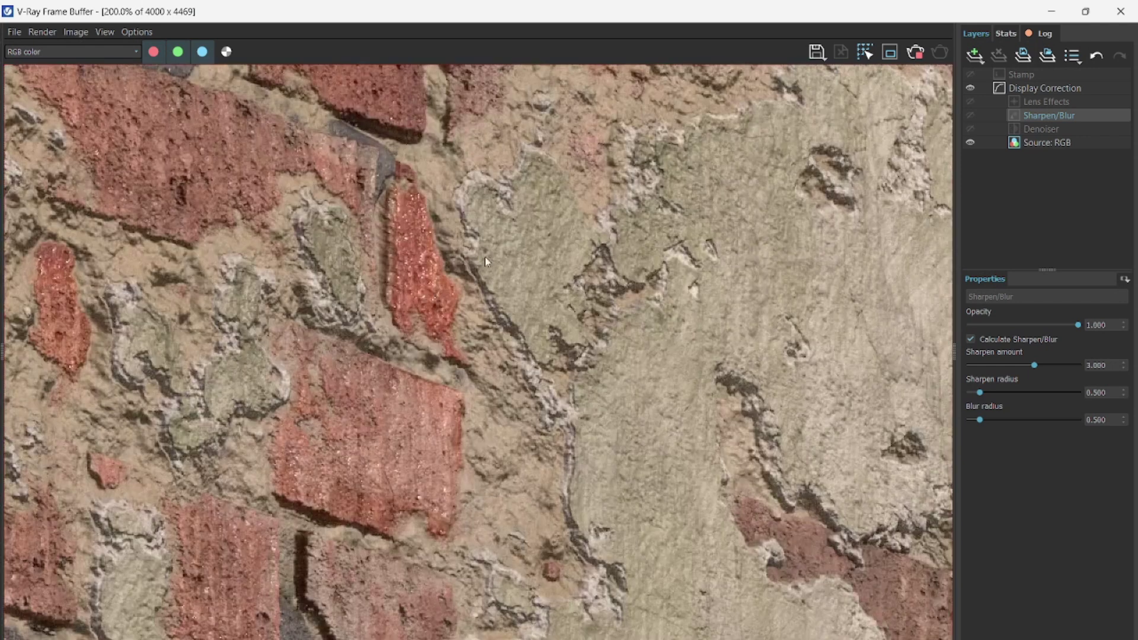
scroll(423, 231, down, 4)
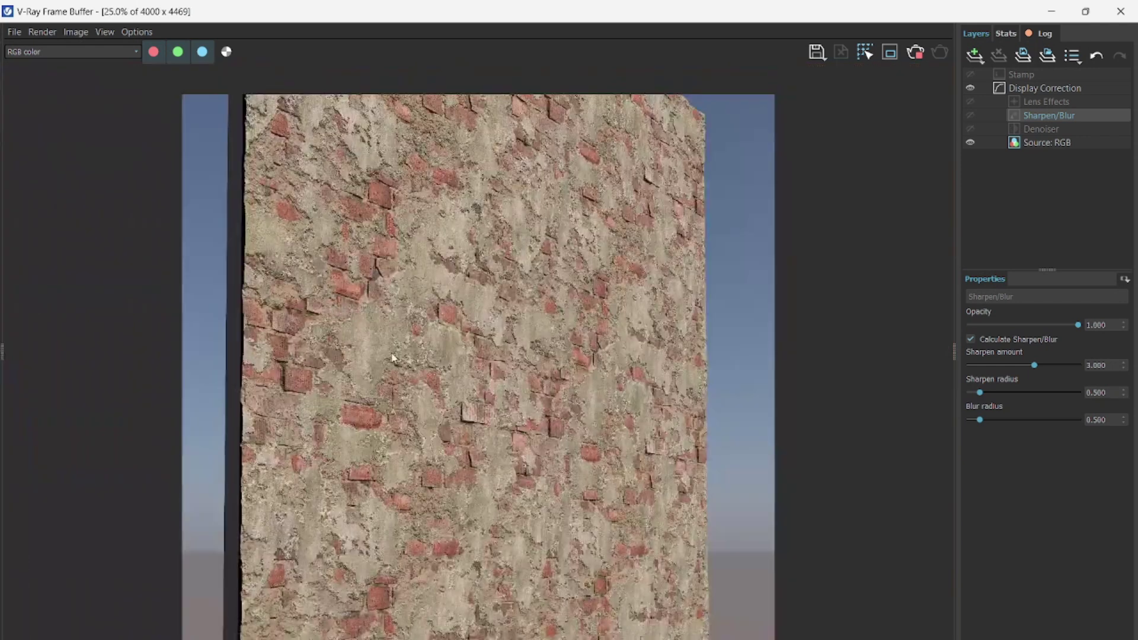
scroll(474, 228, up, 2)
scroll(510, 279, down, 1)
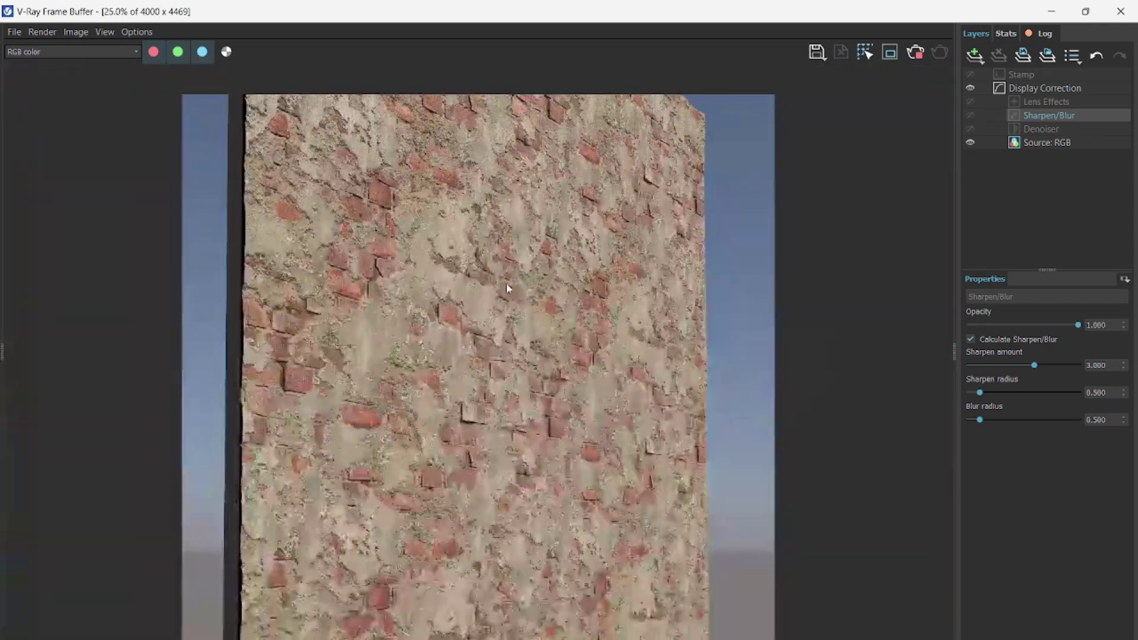
scroll(514, 382, up, 1)
scroll(486, 350, down, 1)
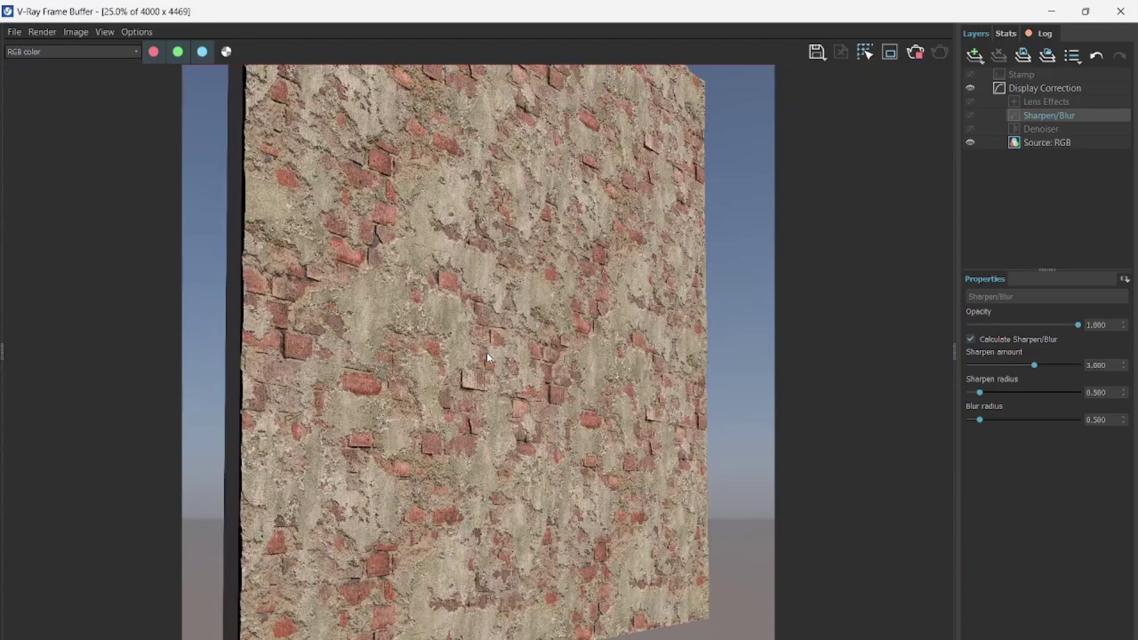
- Inspect the central ribbed brick and the surrounding bricks and plaster patches in the render, comparing 100% close-ups with wider views
scroll(438, 367, up, 1)
scroll(428, 372, down, 1)
scroll(456, 388, up, 2)
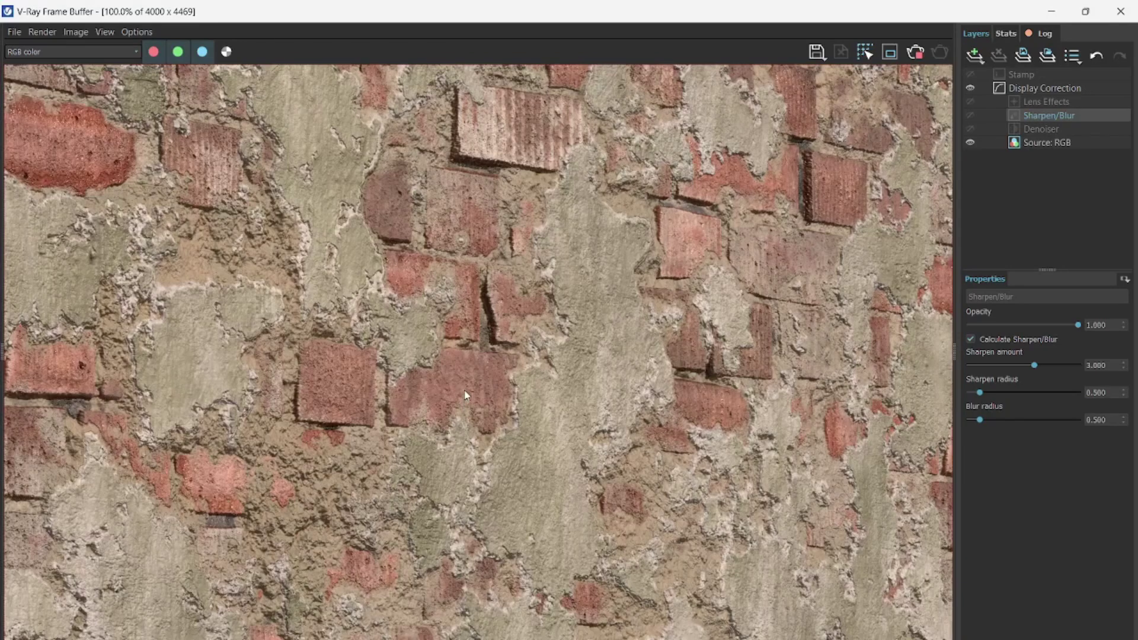
scroll(479, 290, down, 2)
scroll(462, 292, up, 2)
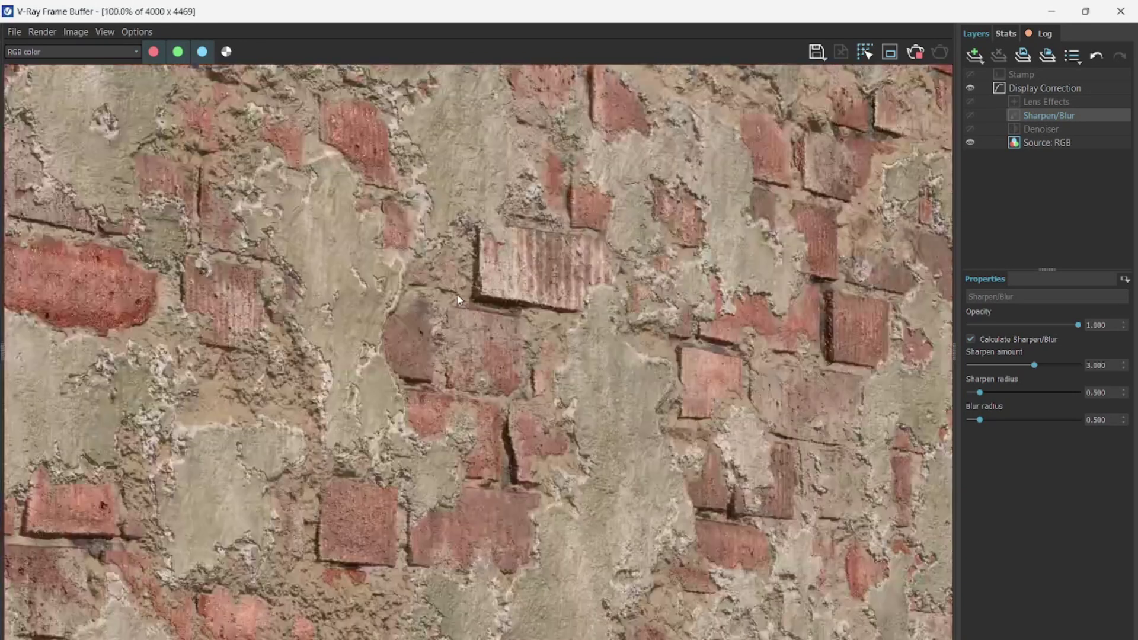
scroll(458, 299, down, 2)
scroll(390, 437, up, 2)
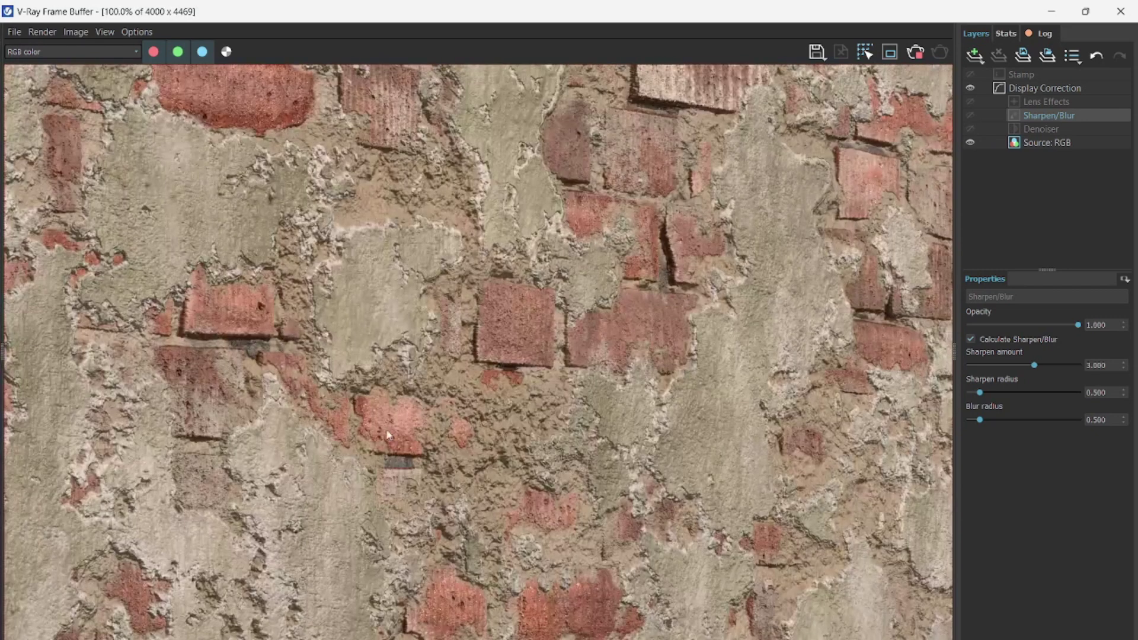
scroll(407, 420, down, 1)
scroll(474, 388, up, 1)
scroll(469, 368, down, 3)
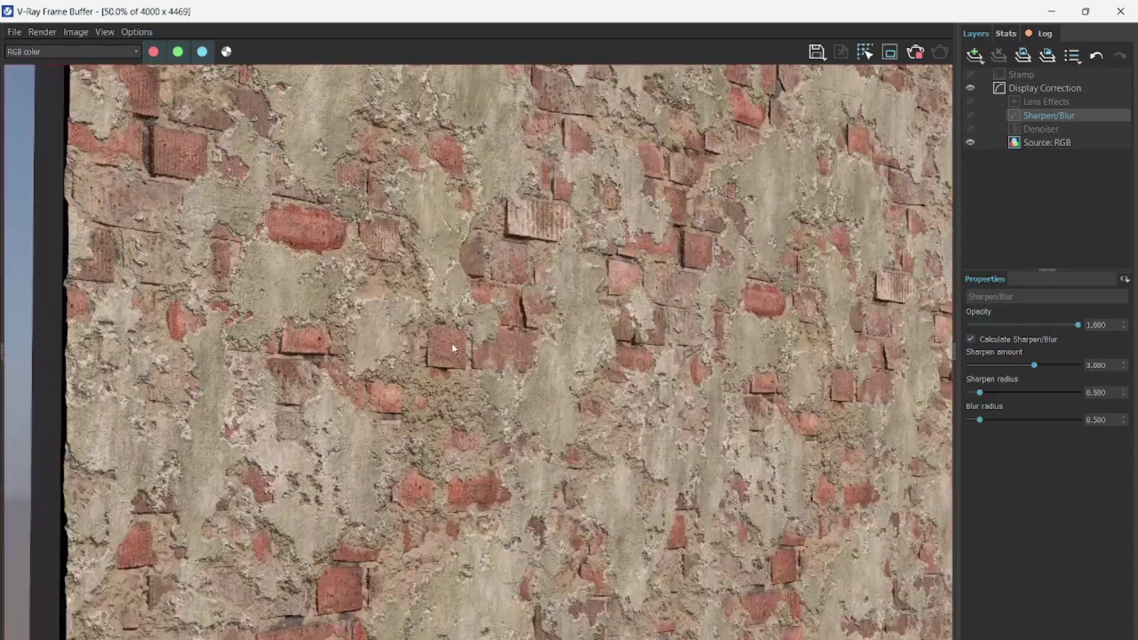
scroll(452, 355, up, 2)
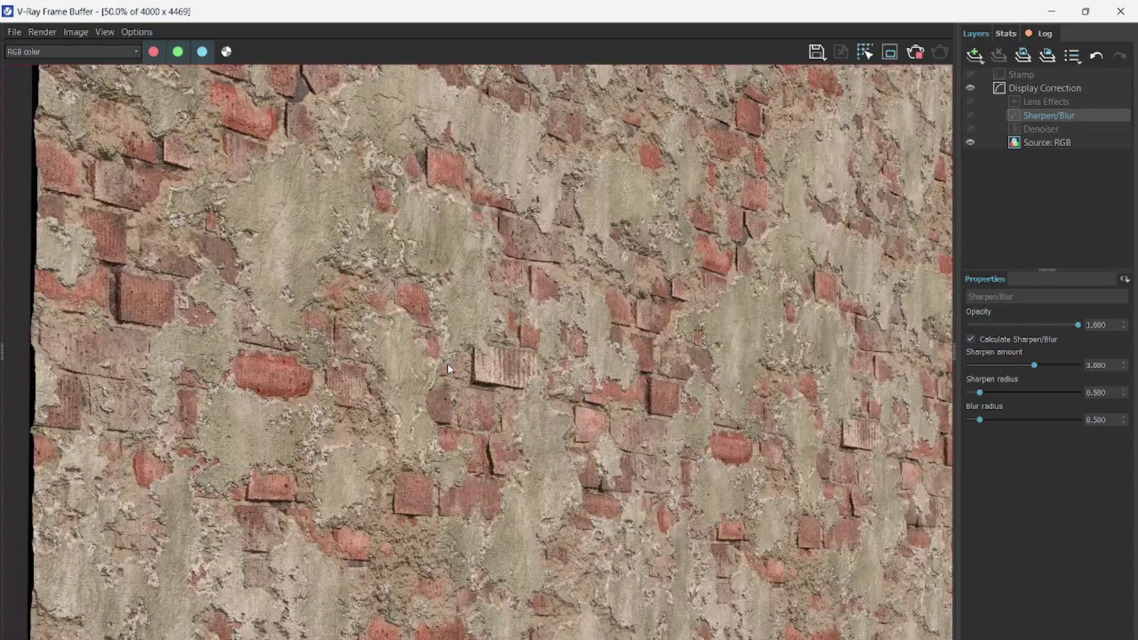
scroll(447, 364, down, 2)
scroll(462, 362, up, 2)
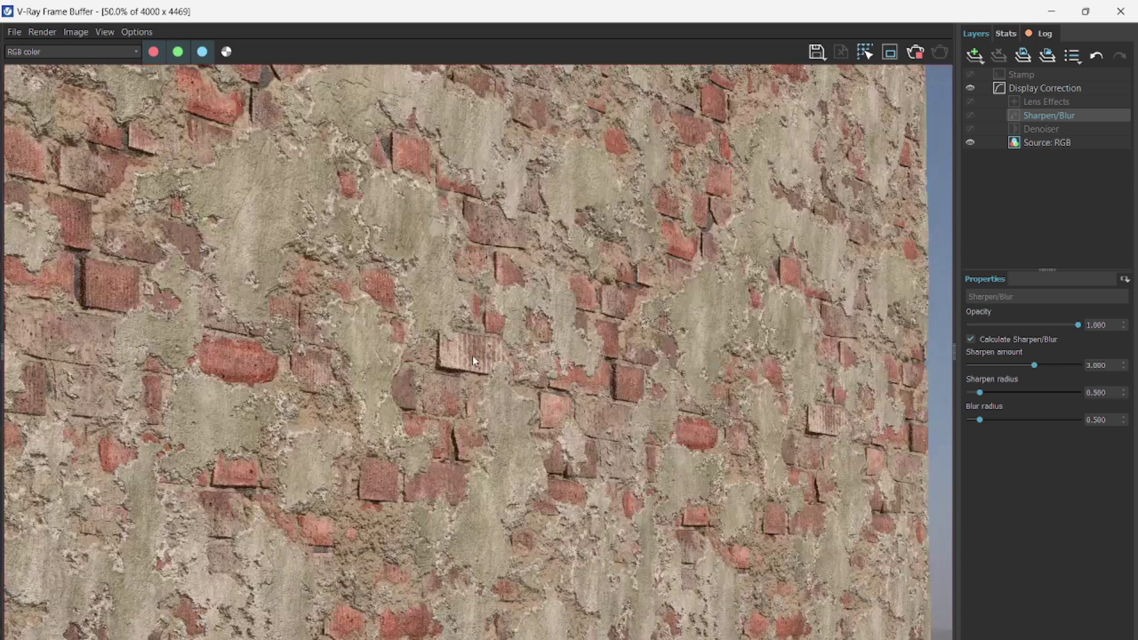
- Review the whole rendered wall at 12.5%, then compare its upper-left brickwork and overall surface between 50% and 25% magnification
scroll(534, 363, down, 2)
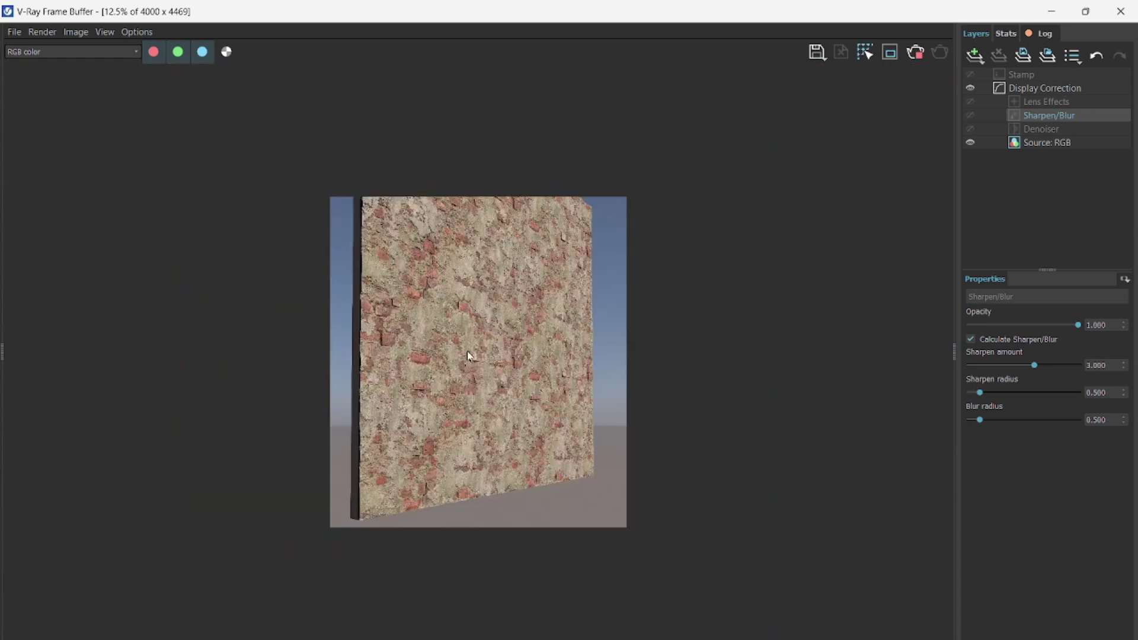
scroll(401, 296, up, 2)
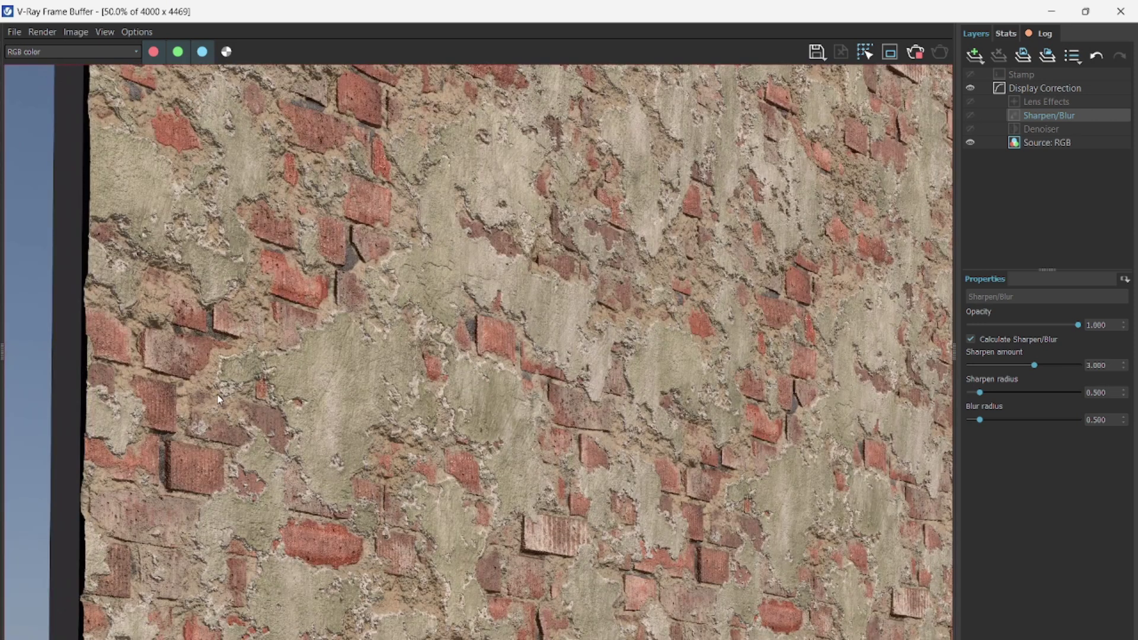
scroll(222, 401, up, 1)
scroll(257, 382, down, 2)
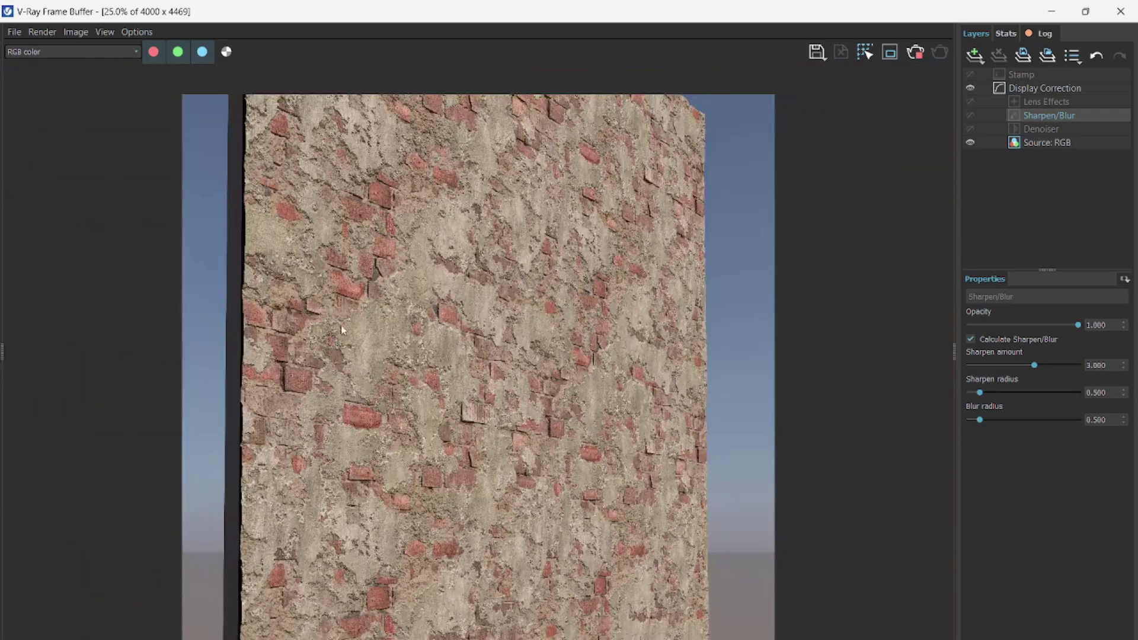
scroll(356, 297, up, 2)
scroll(407, 401, down, 2)
scroll(472, 415, up, 1)
scroll(472, 415, down, 1)
scroll(452, 358, up, 1)
scroll(453, 357, down, 1)
scroll(439, 379, up, 1)
scroll(479, 388, down, 1)
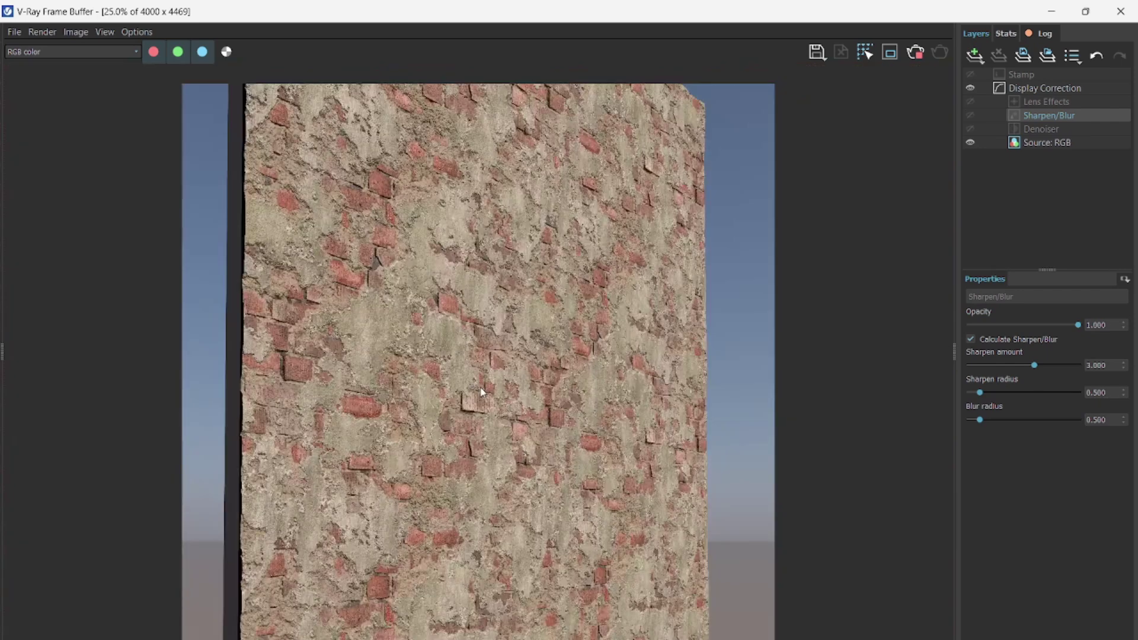